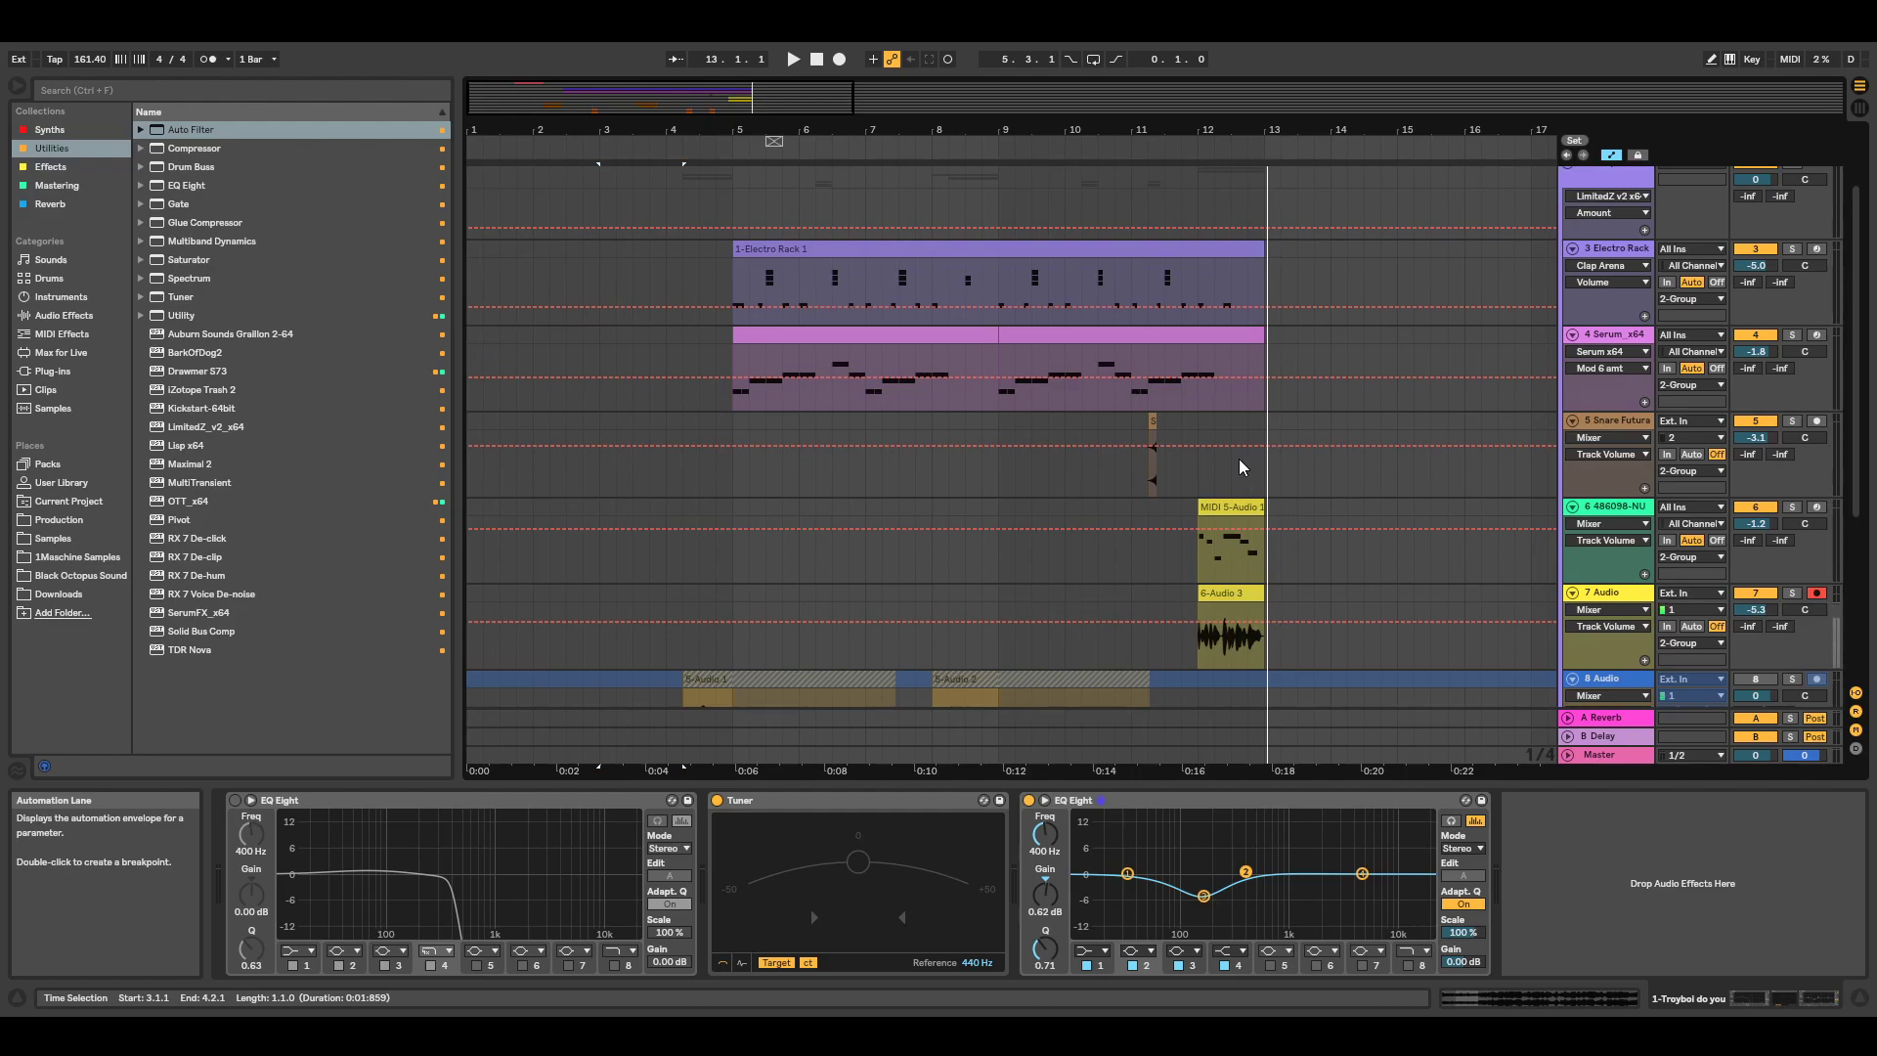
# Reactivate the long deactivated Troyboi do you clip on track 1 and play it with its track soloed.
pyautogui.scroll(3, 1240, 467)
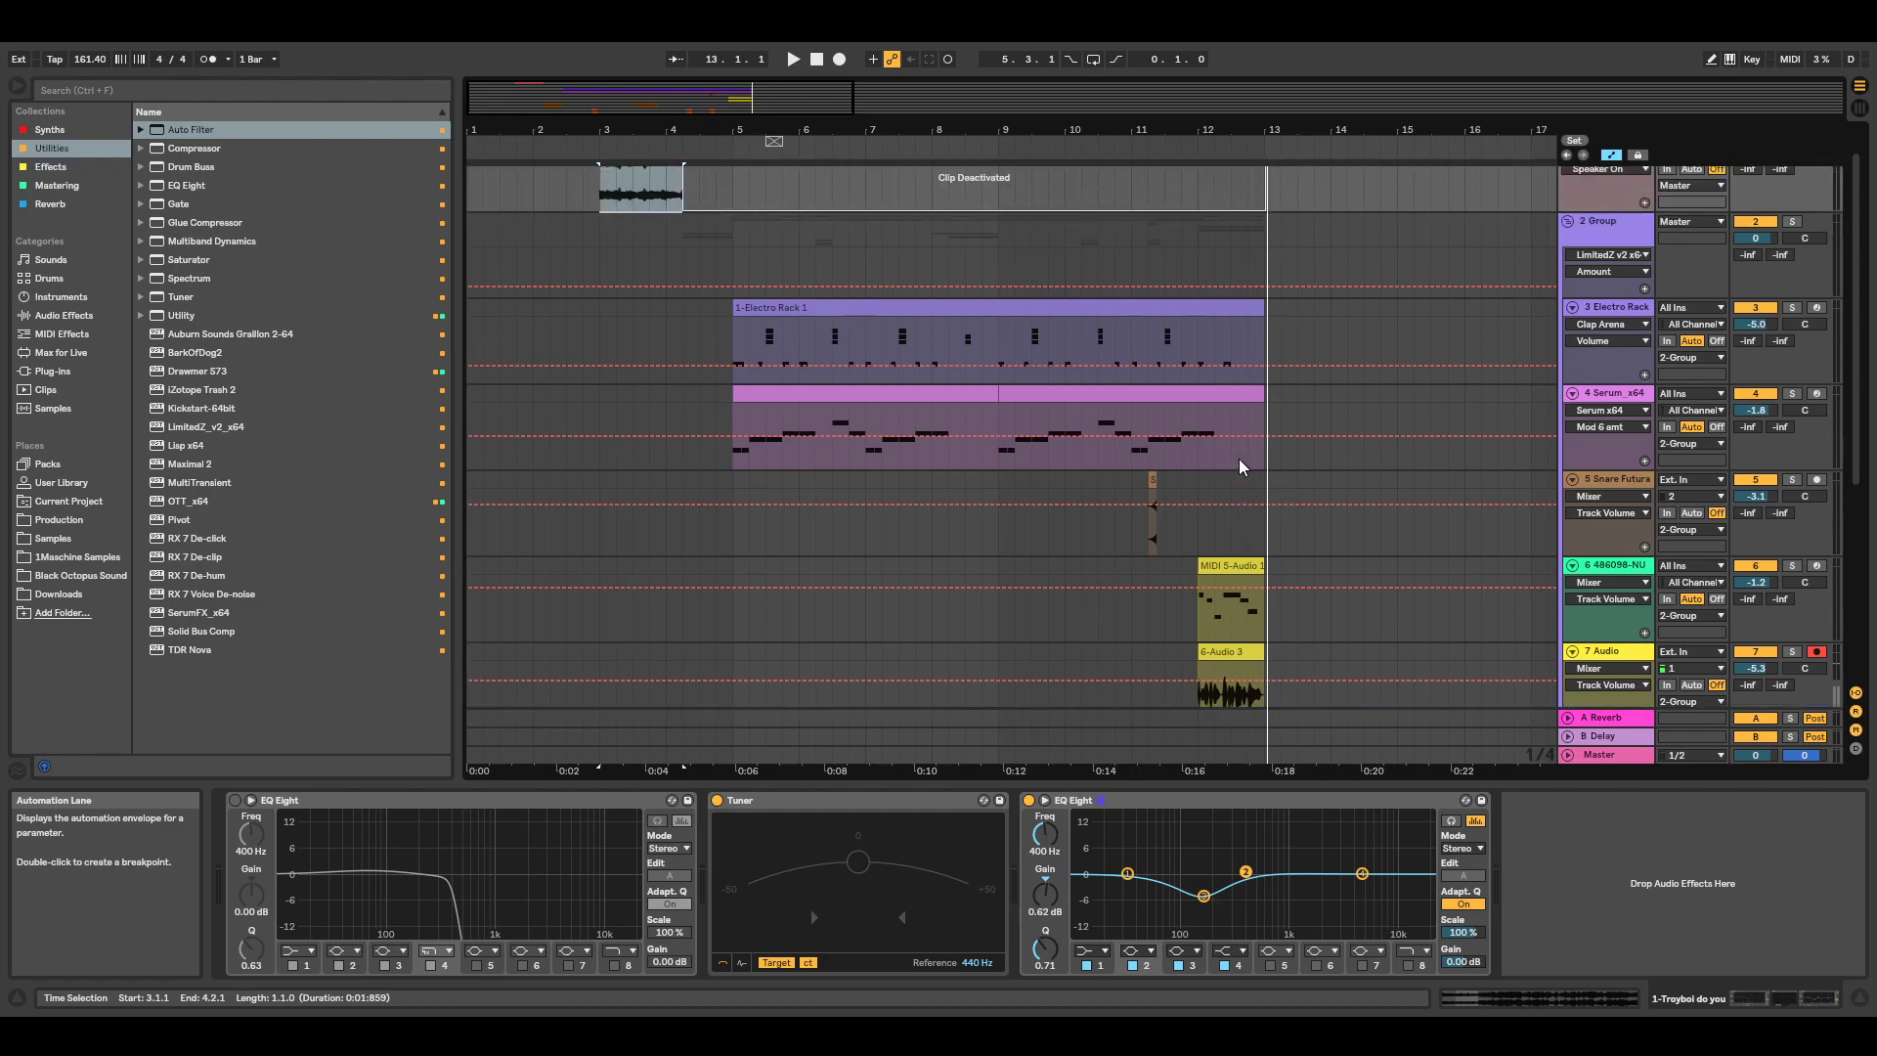
pyautogui.scroll(-2, 841, 352)
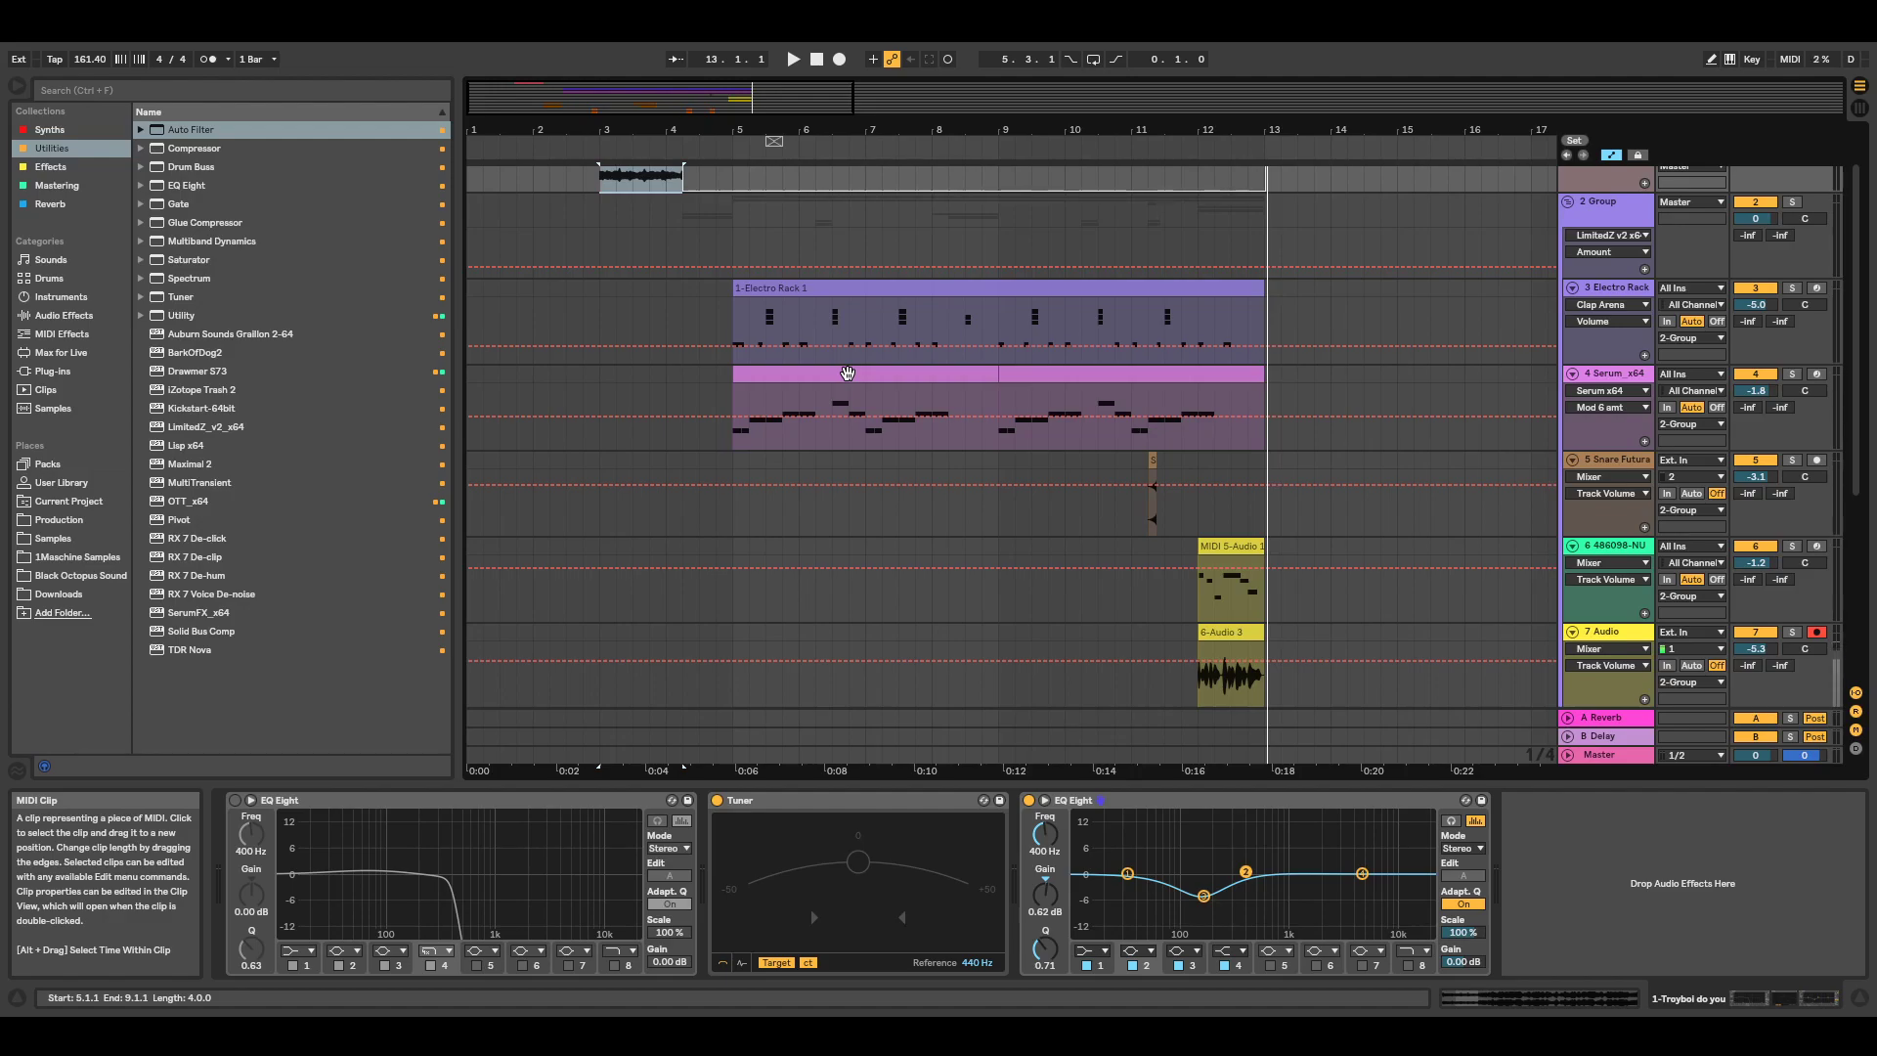
pyautogui.scroll(1, 885, 406)
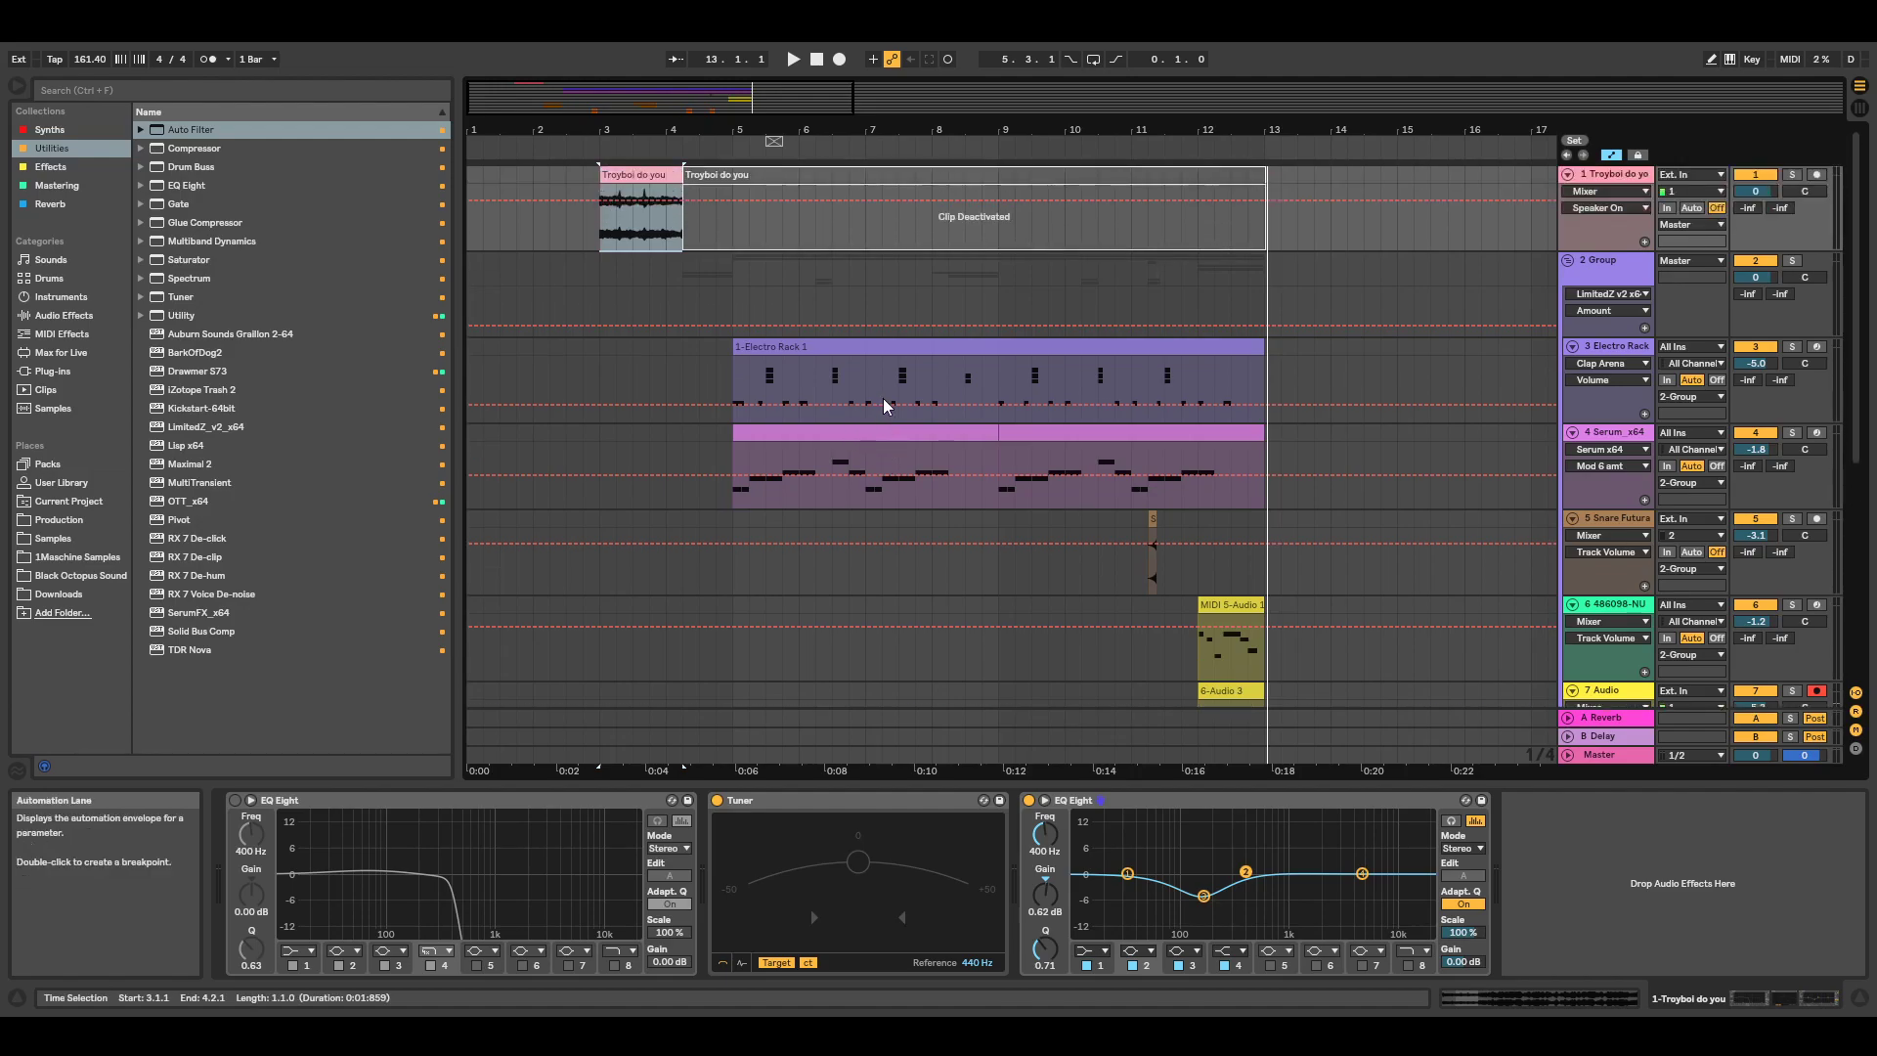
pyautogui.click(914, 180)
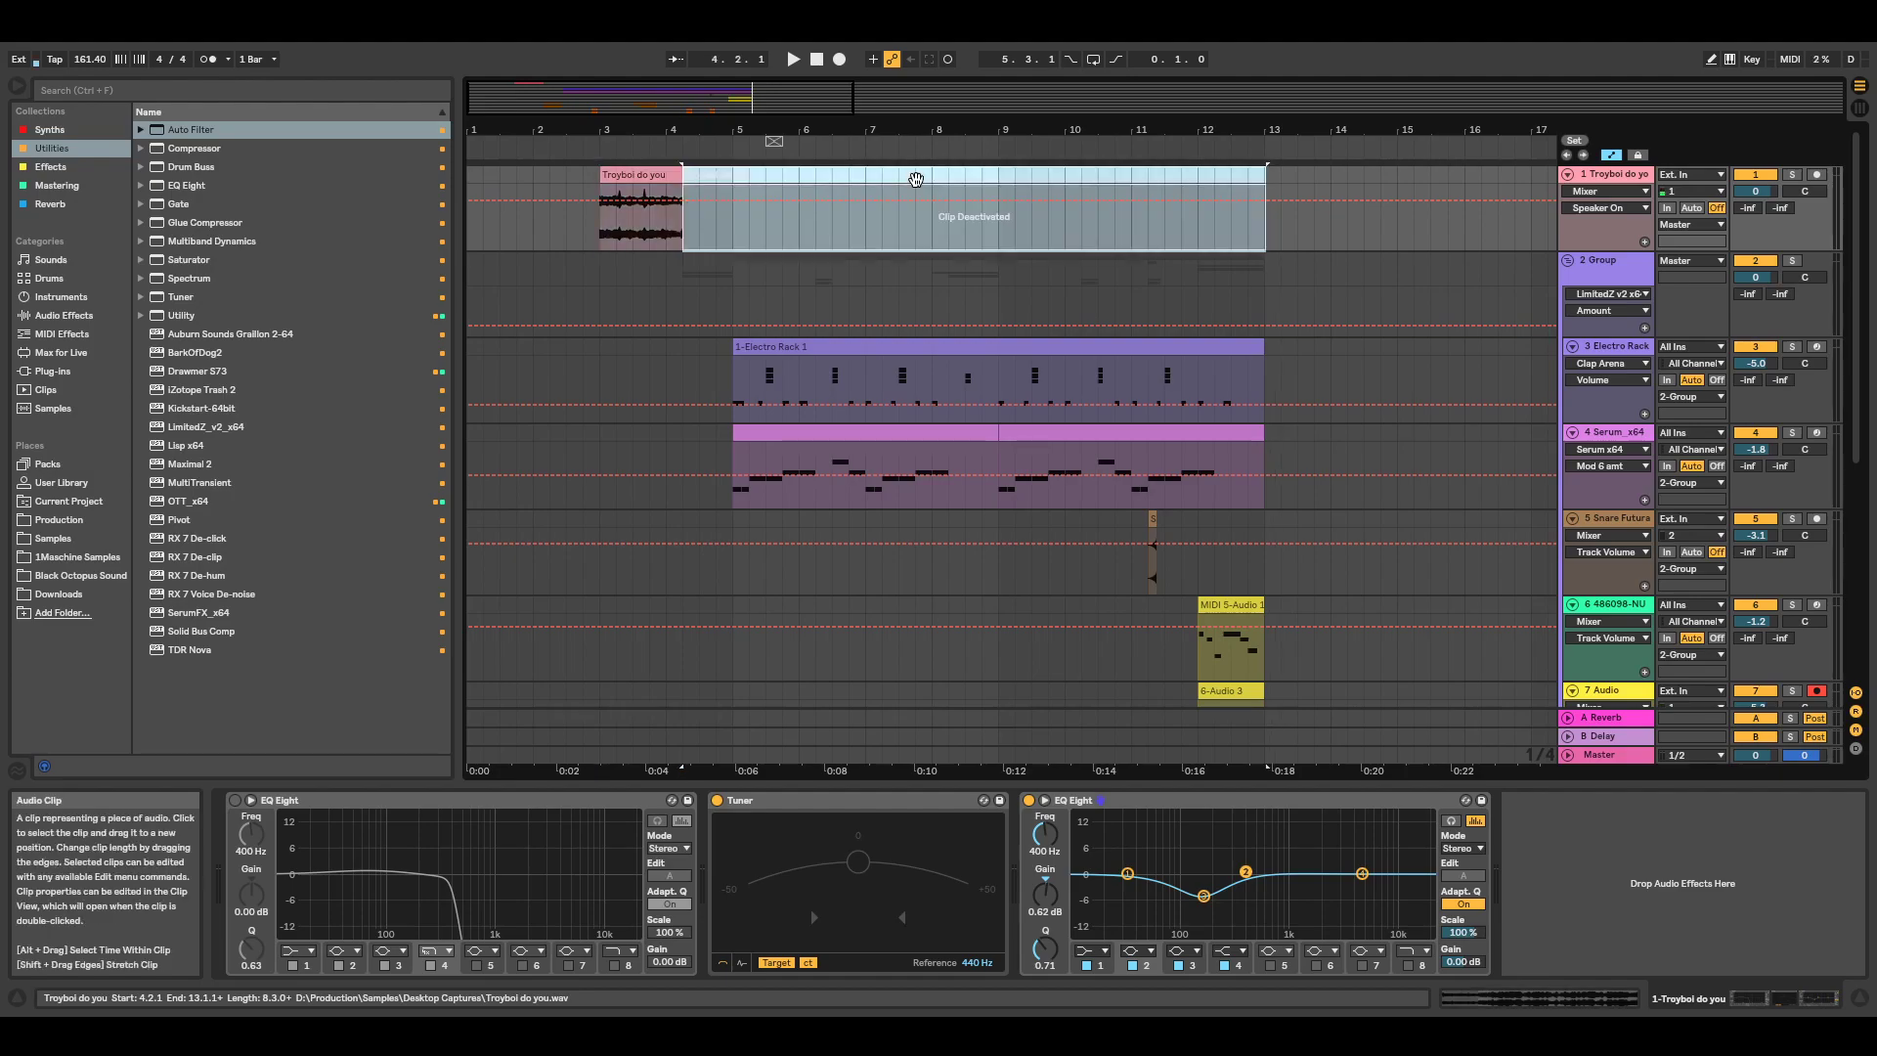
pyautogui.press('0')
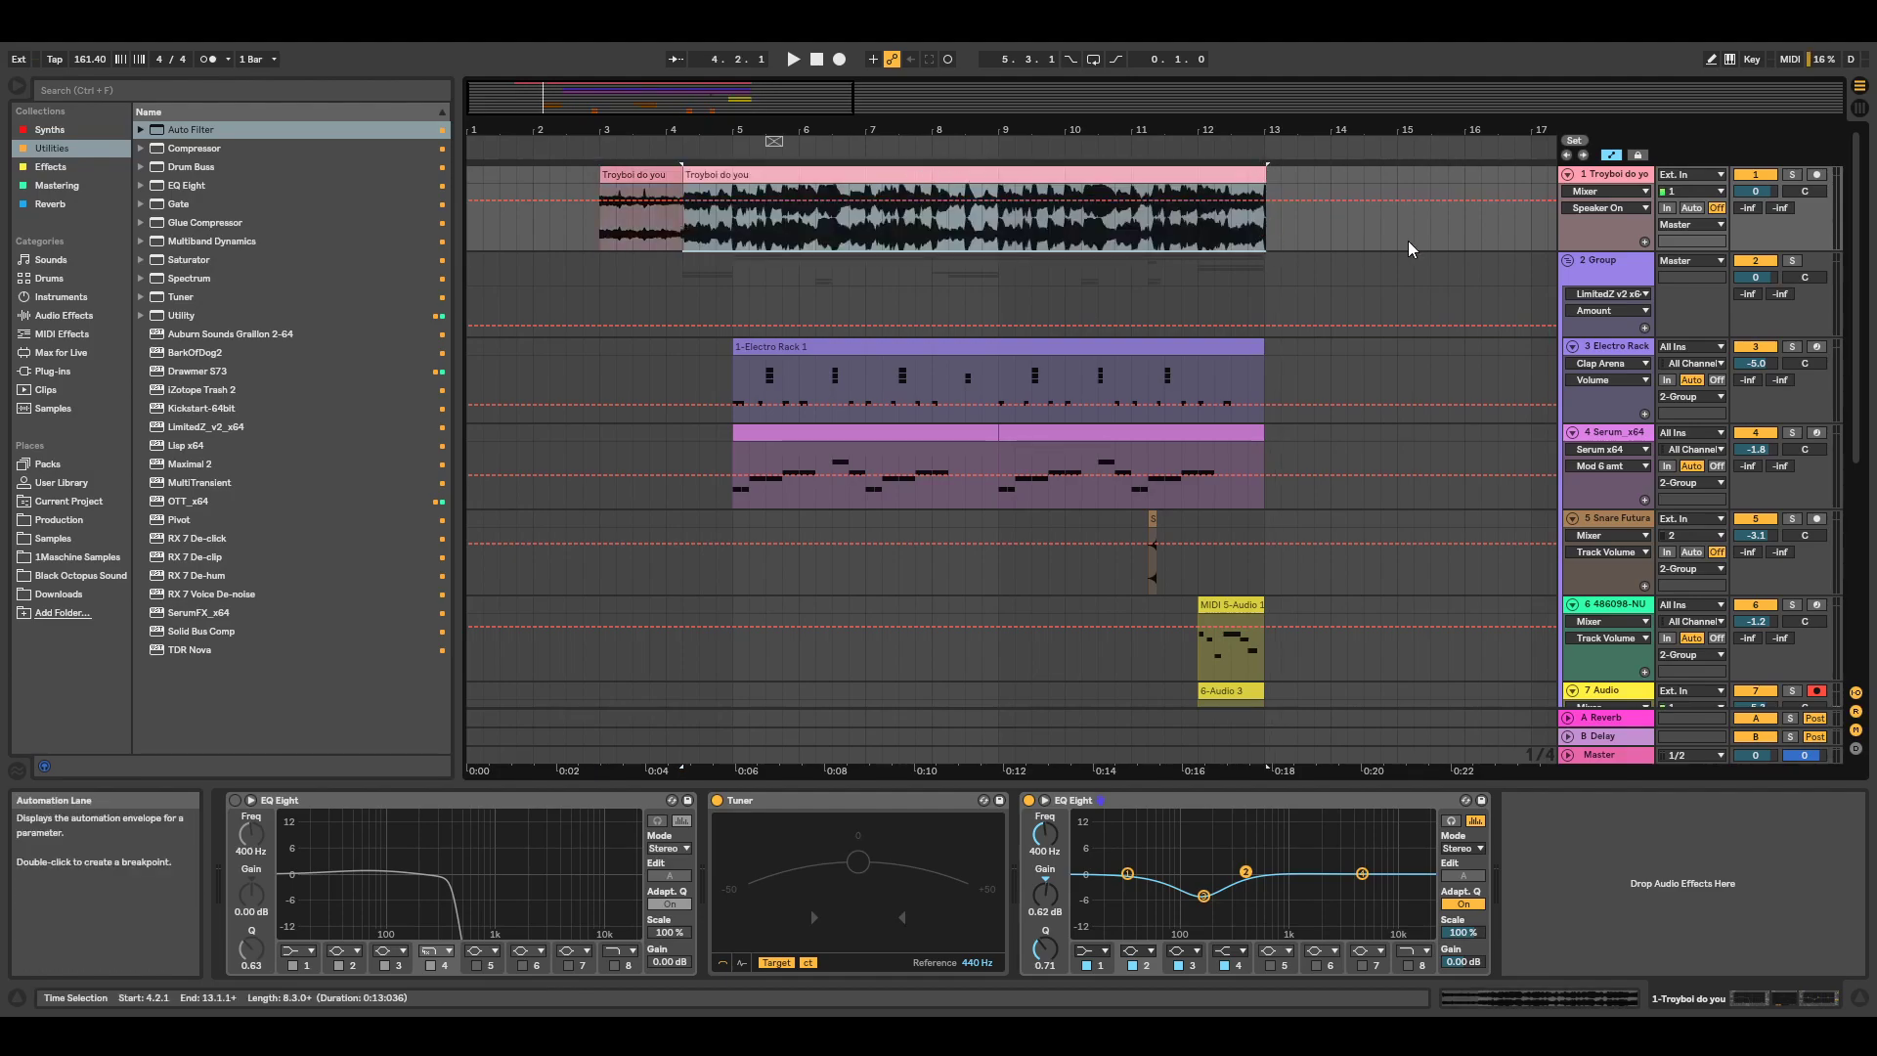
pyautogui.click(1792, 176)
pyautogui.press('space')
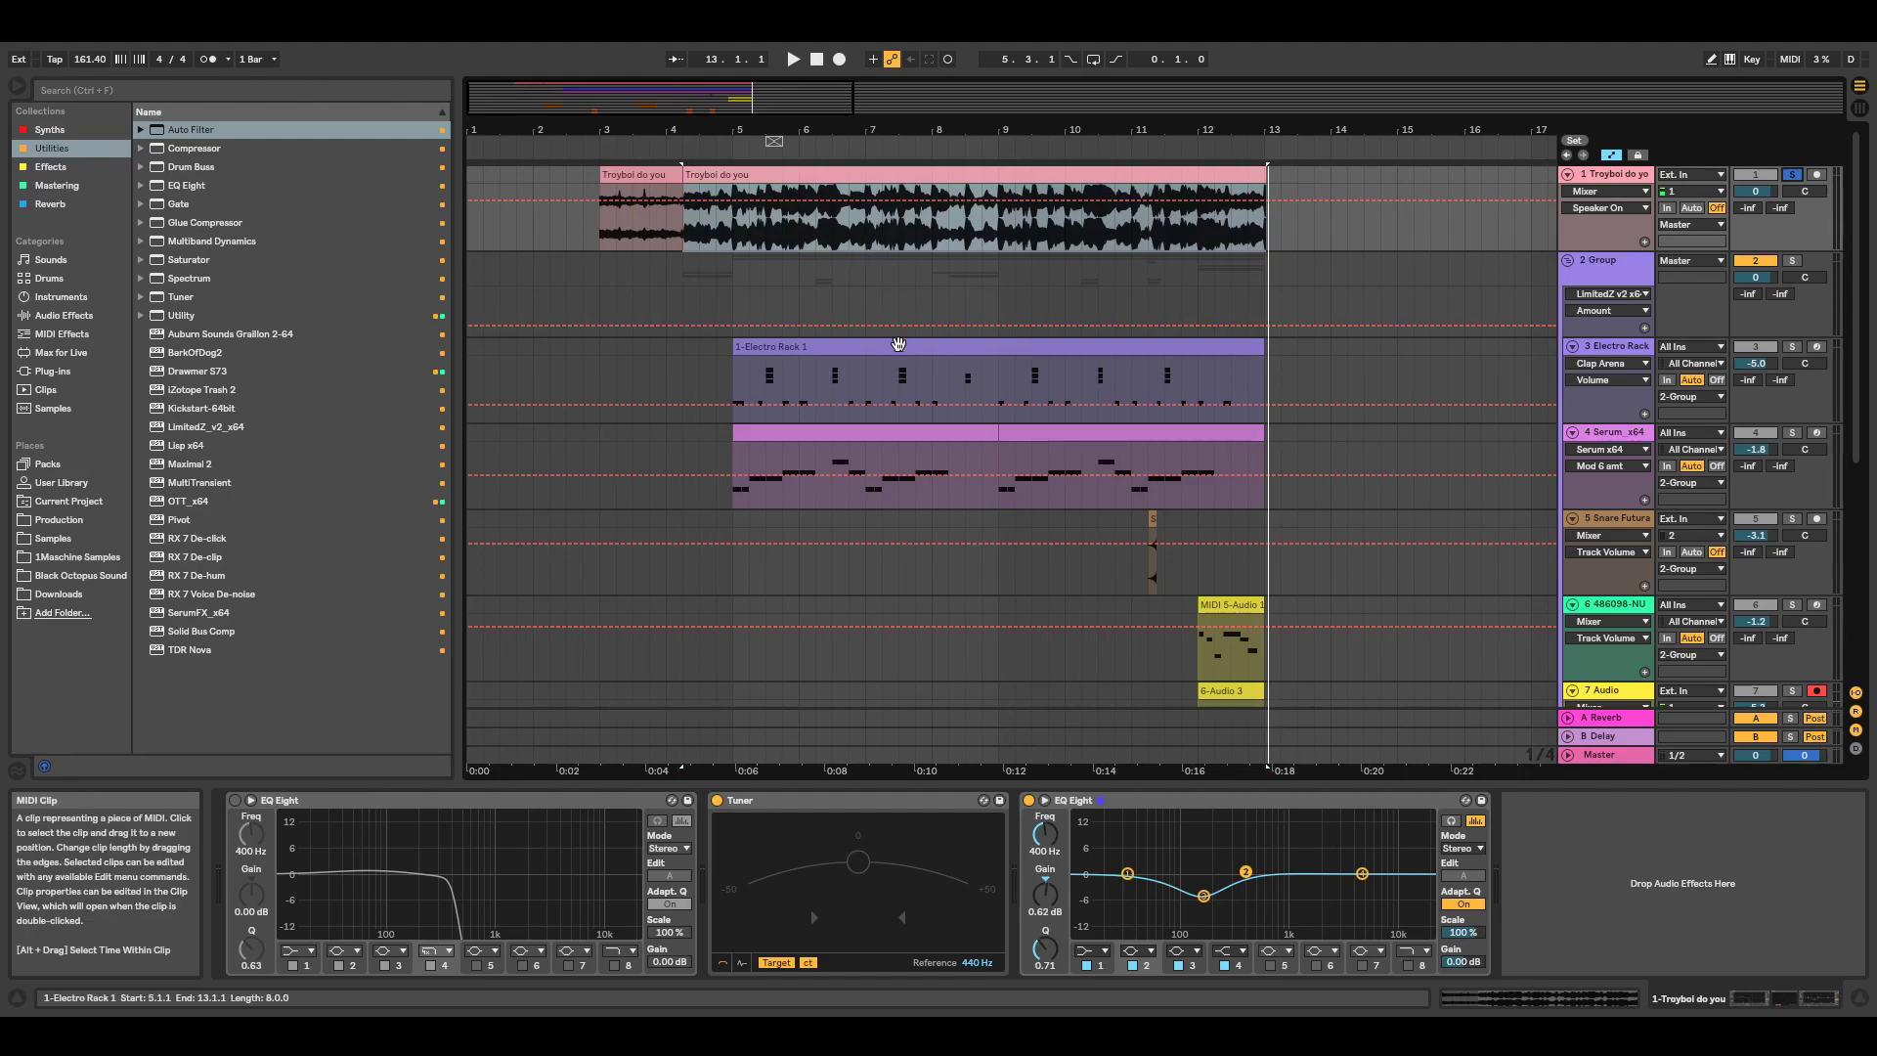
# Select the first Serum_x64 clip starting at bar 5 and play it with the Serum track soloed.
pyautogui.scroll(-2, 899, 345)
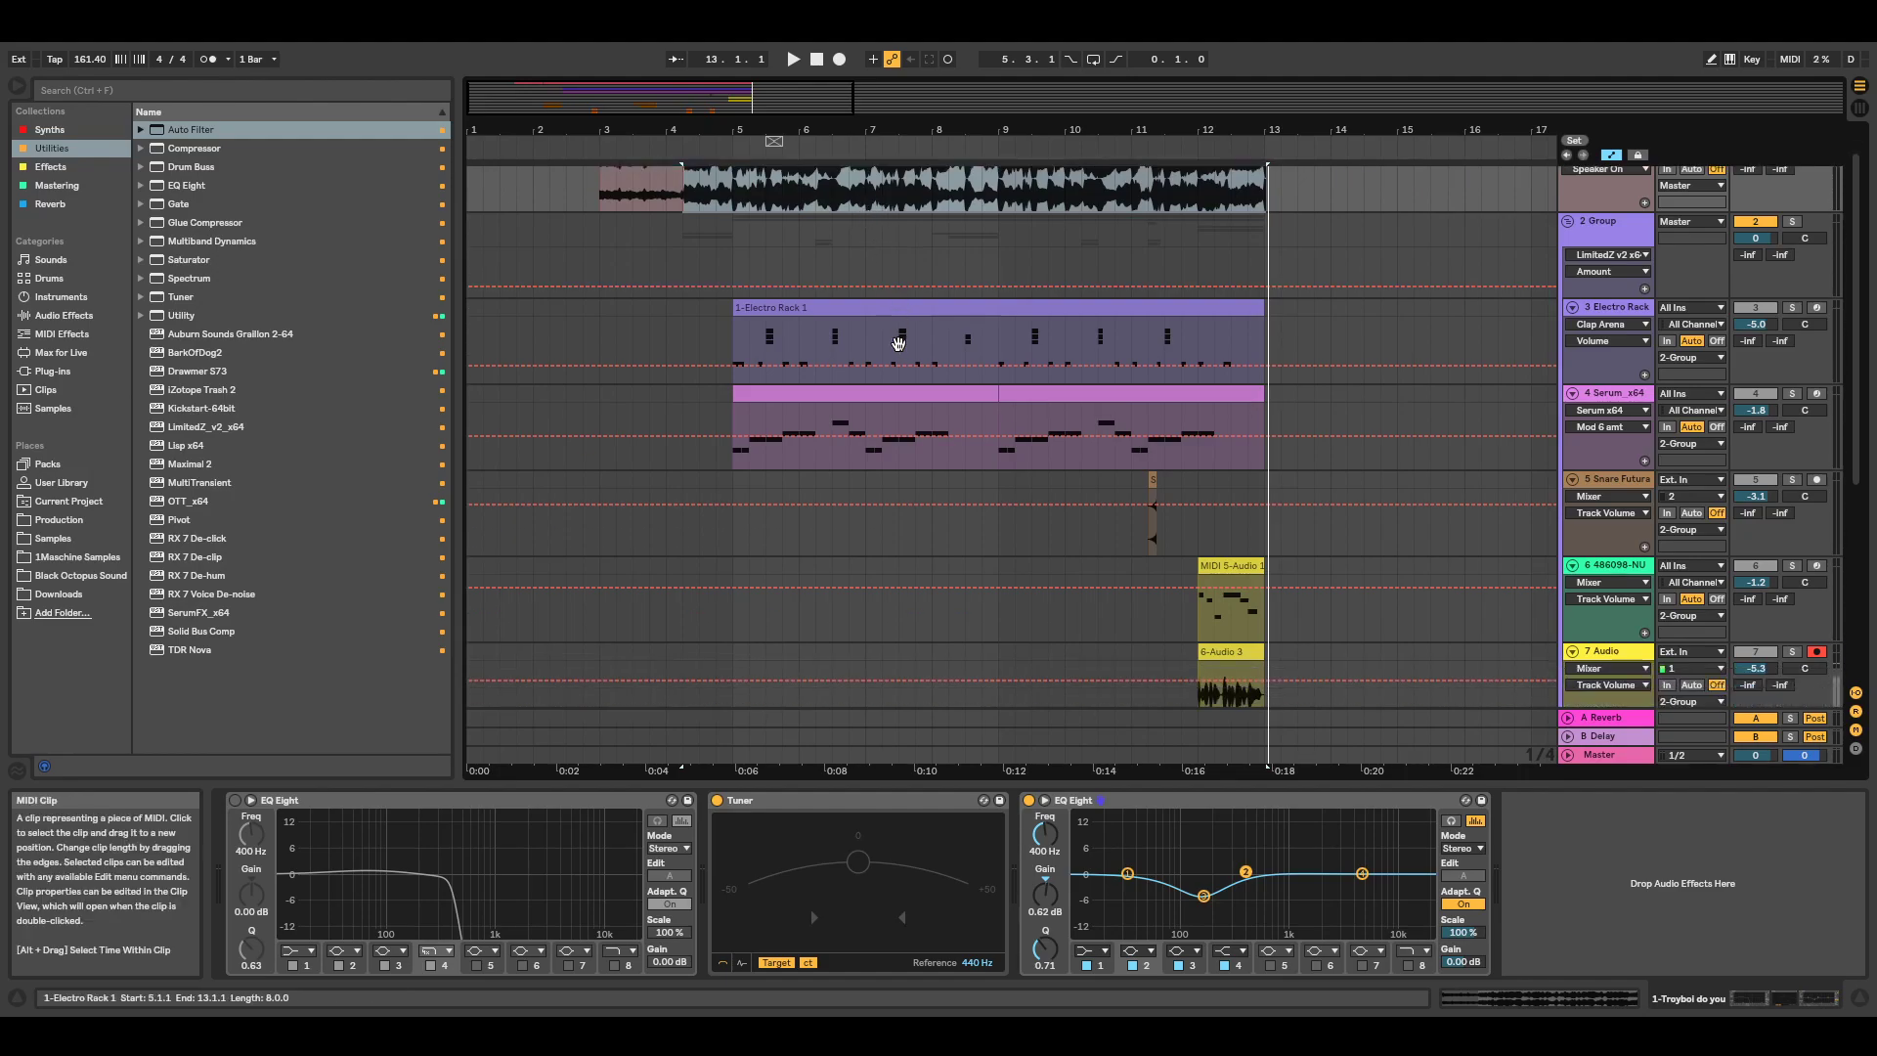
pyautogui.scroll(-1, 898, 345)
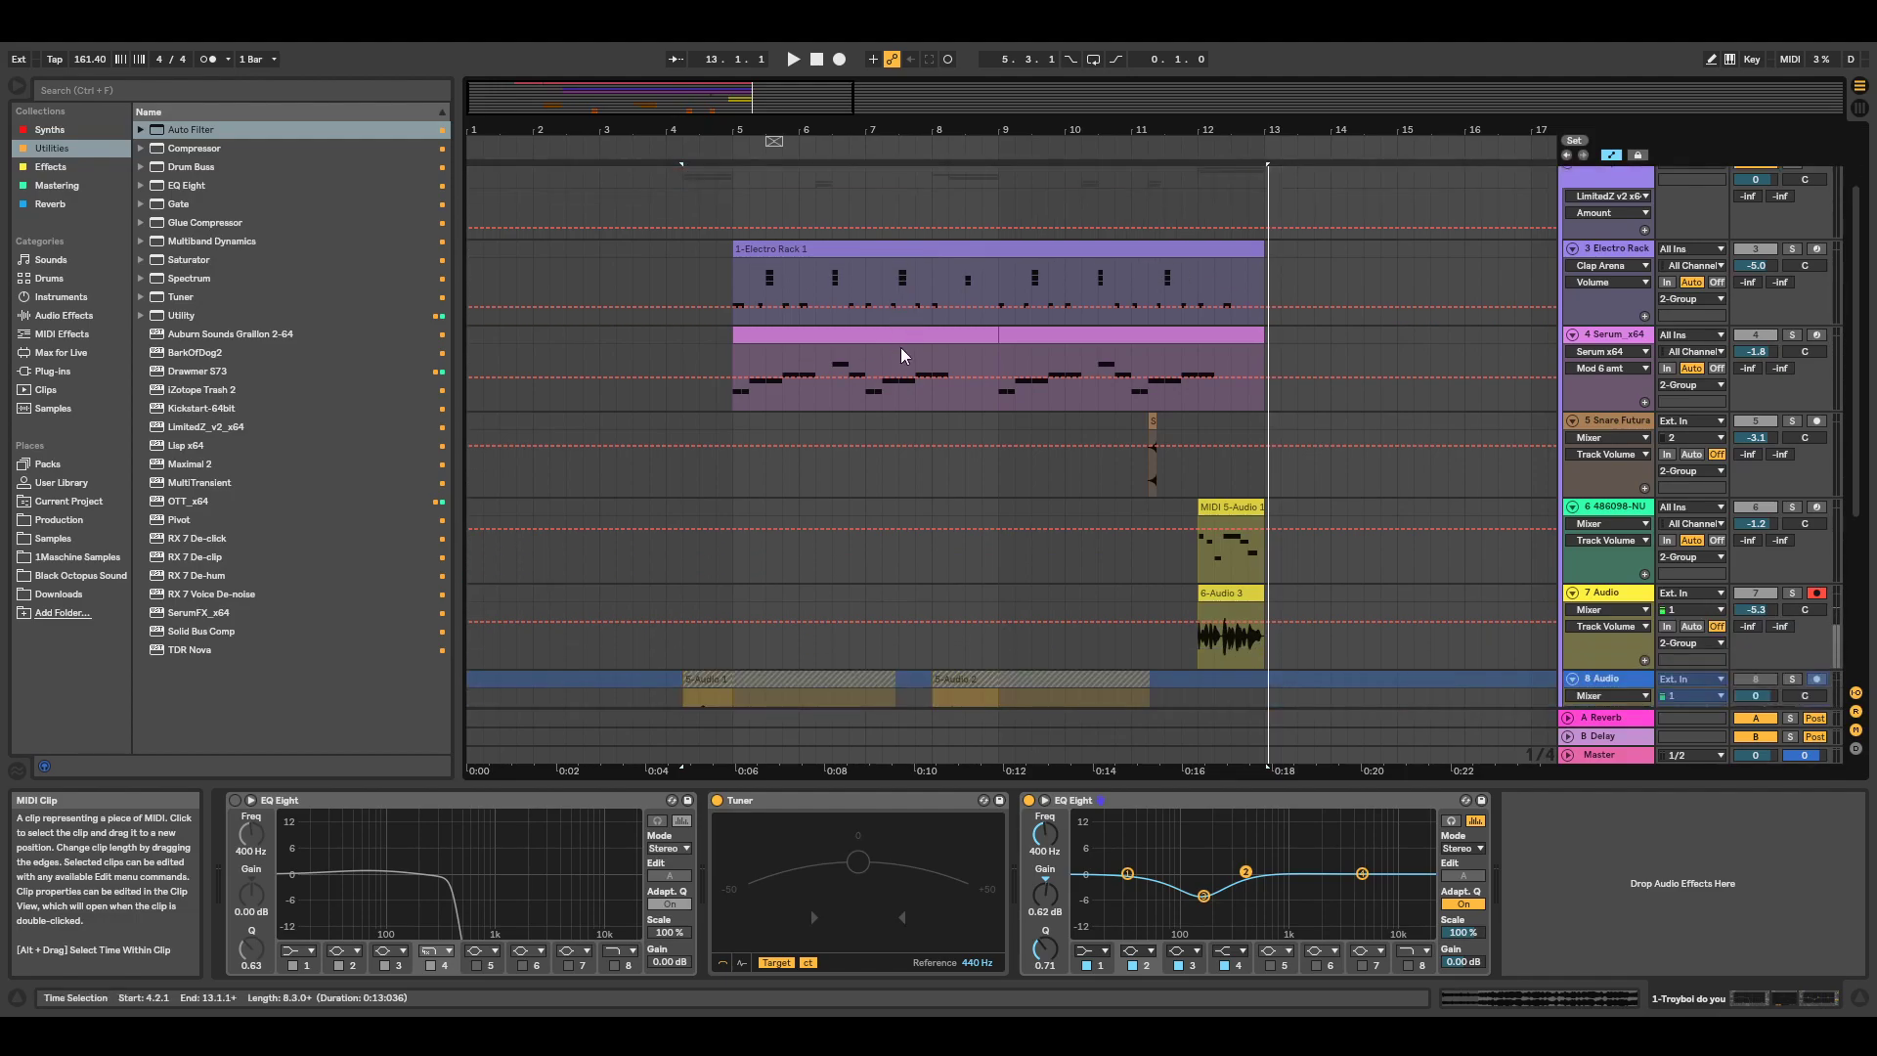
pyautogui.click(900, 335)
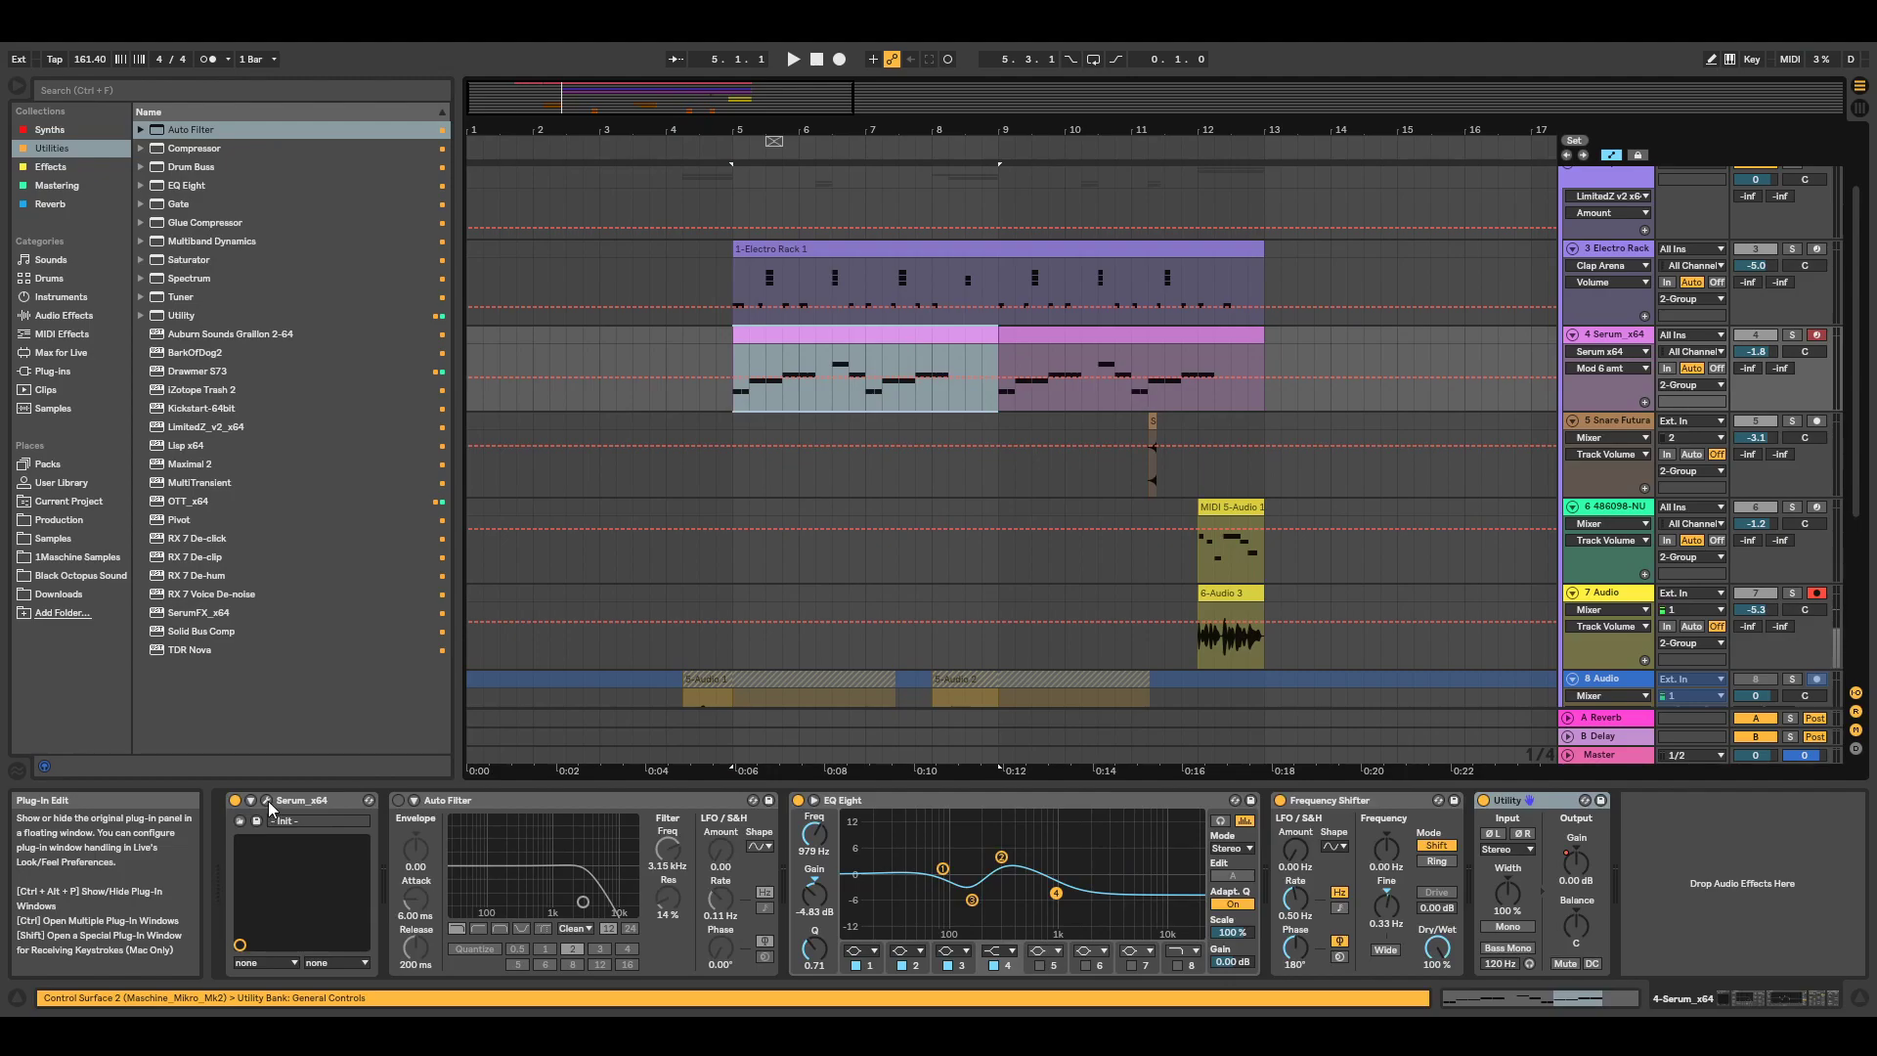
pyautogui.click(1792, 336)
pyautogui.press('space')
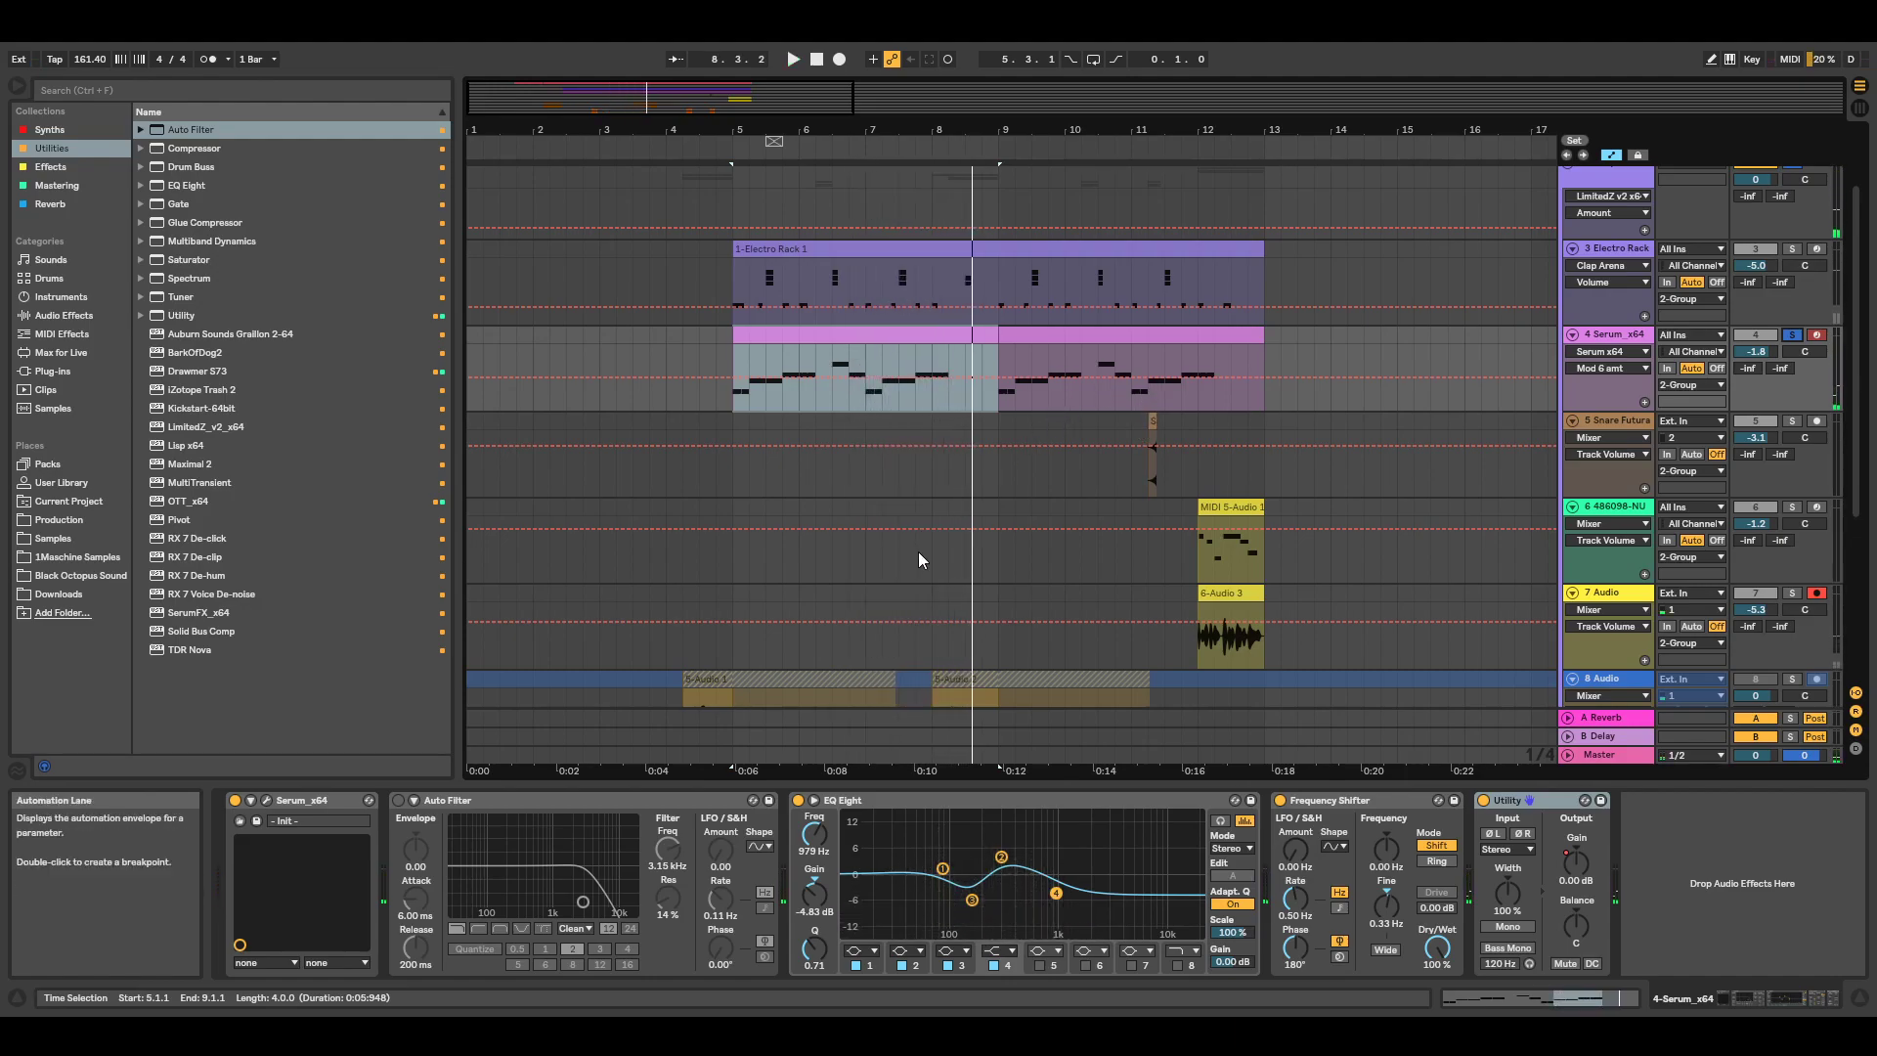
# Open the Serum plug-in and switch its sub oscillator on while auditioning the selected clip.
pyautogui.click(268, 800)
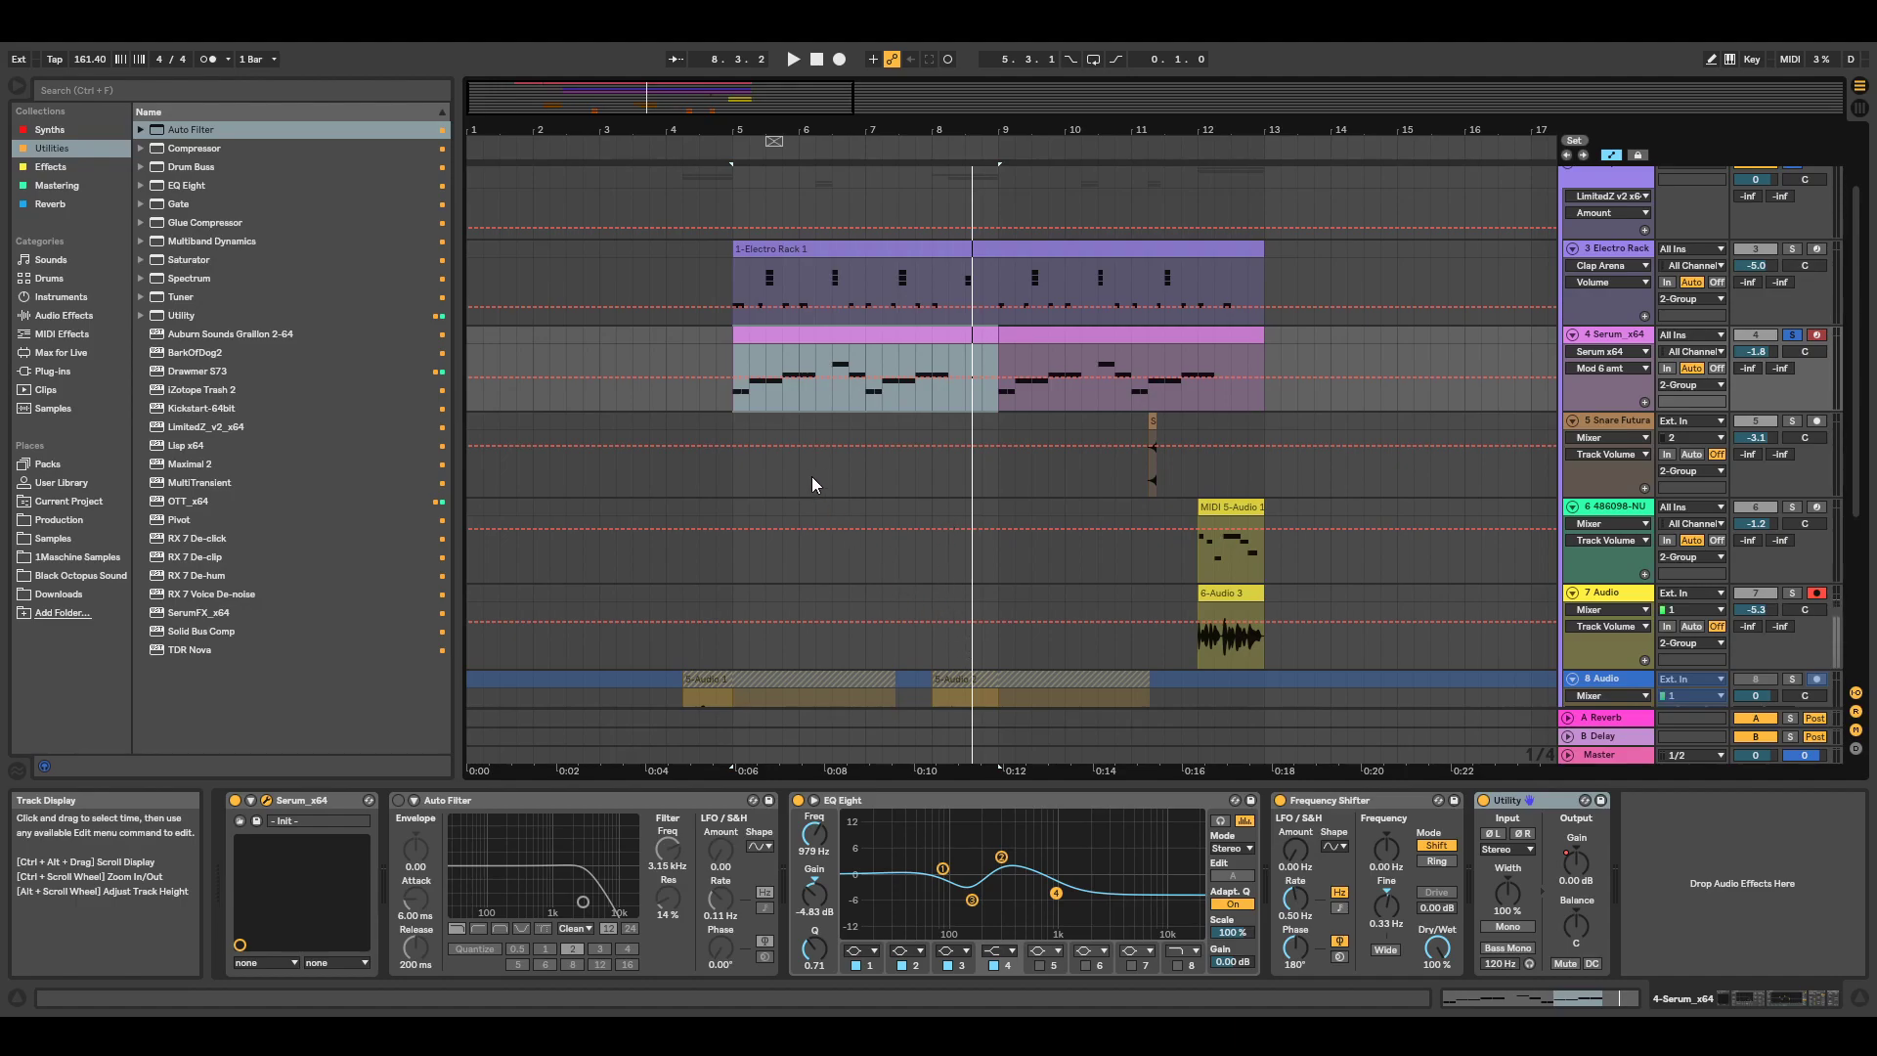
pyautogui.click(942, 334)
pyautogui.click(1211, 344)
pyautogui.press('space')
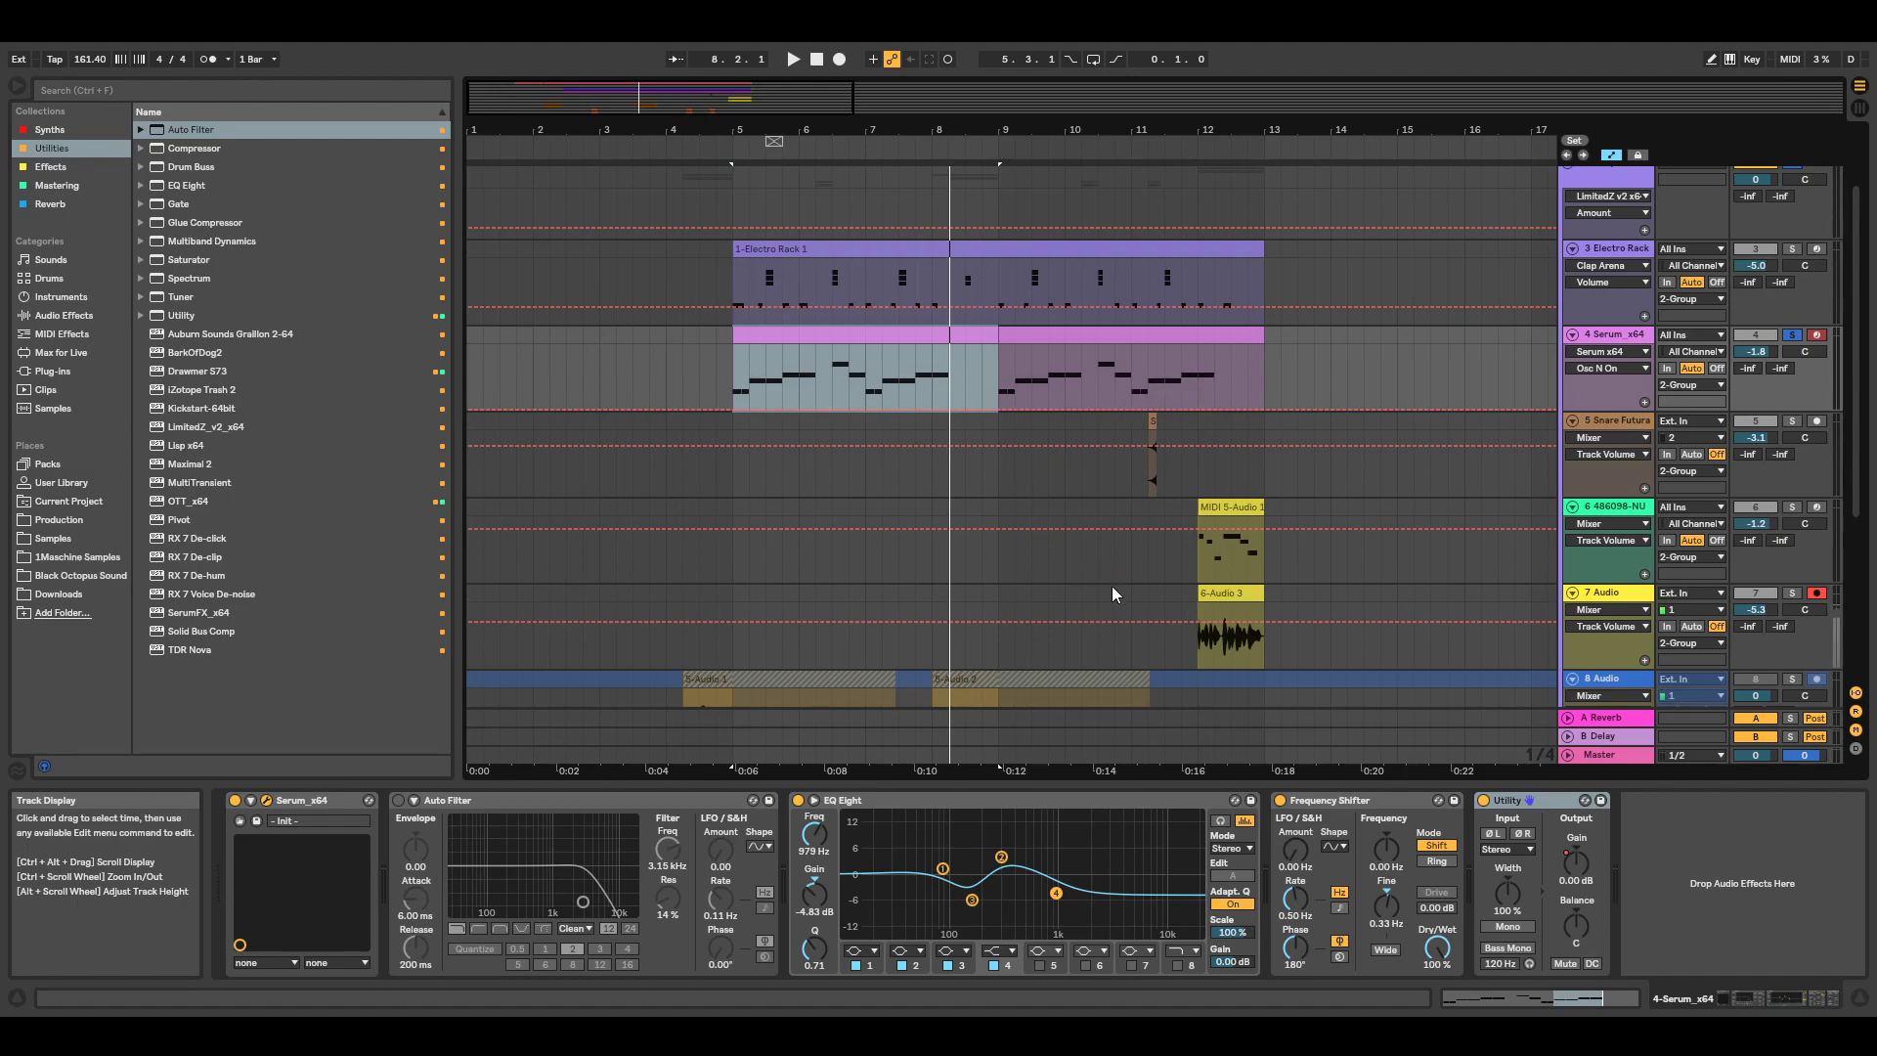
pyautogui.click(560, 356)
pyautogui.press('space')
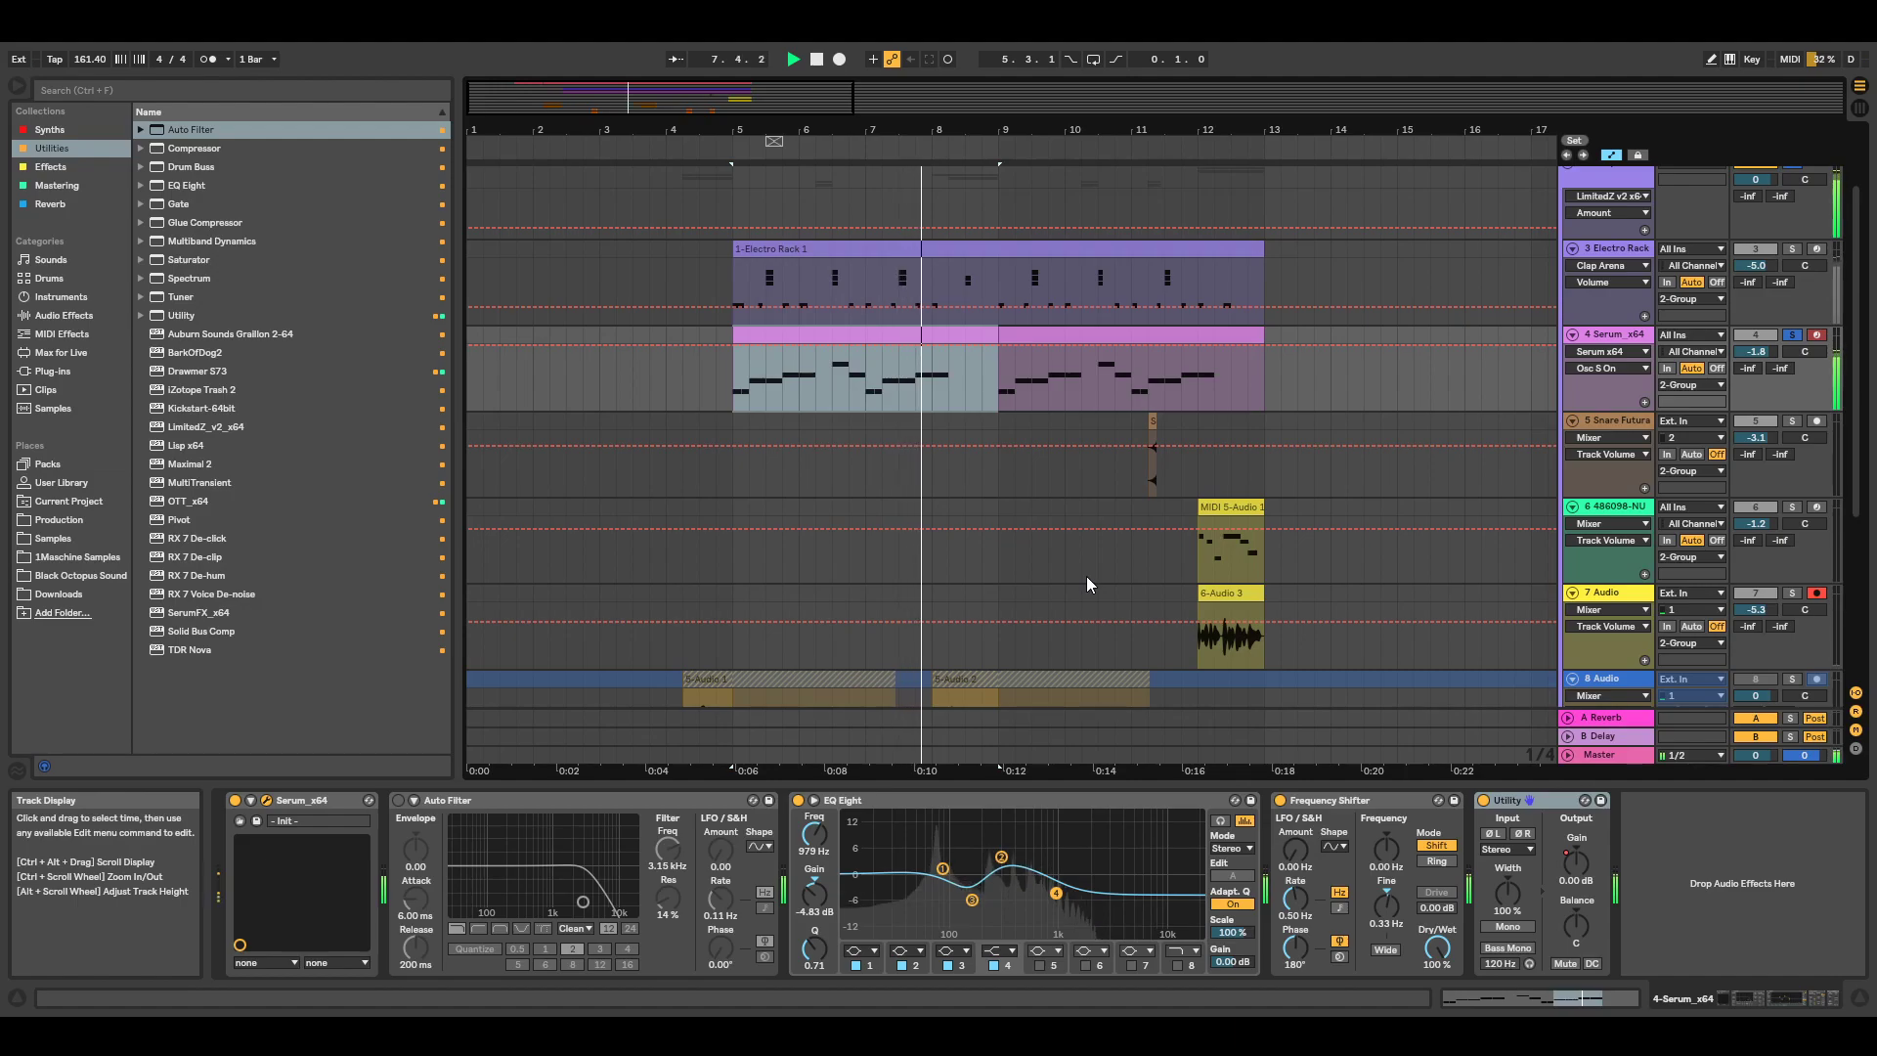
# Audition the Serum clip from bar 5 with the synth's filter off and on to compare the sound.
pyautogui.click(1240, 349)
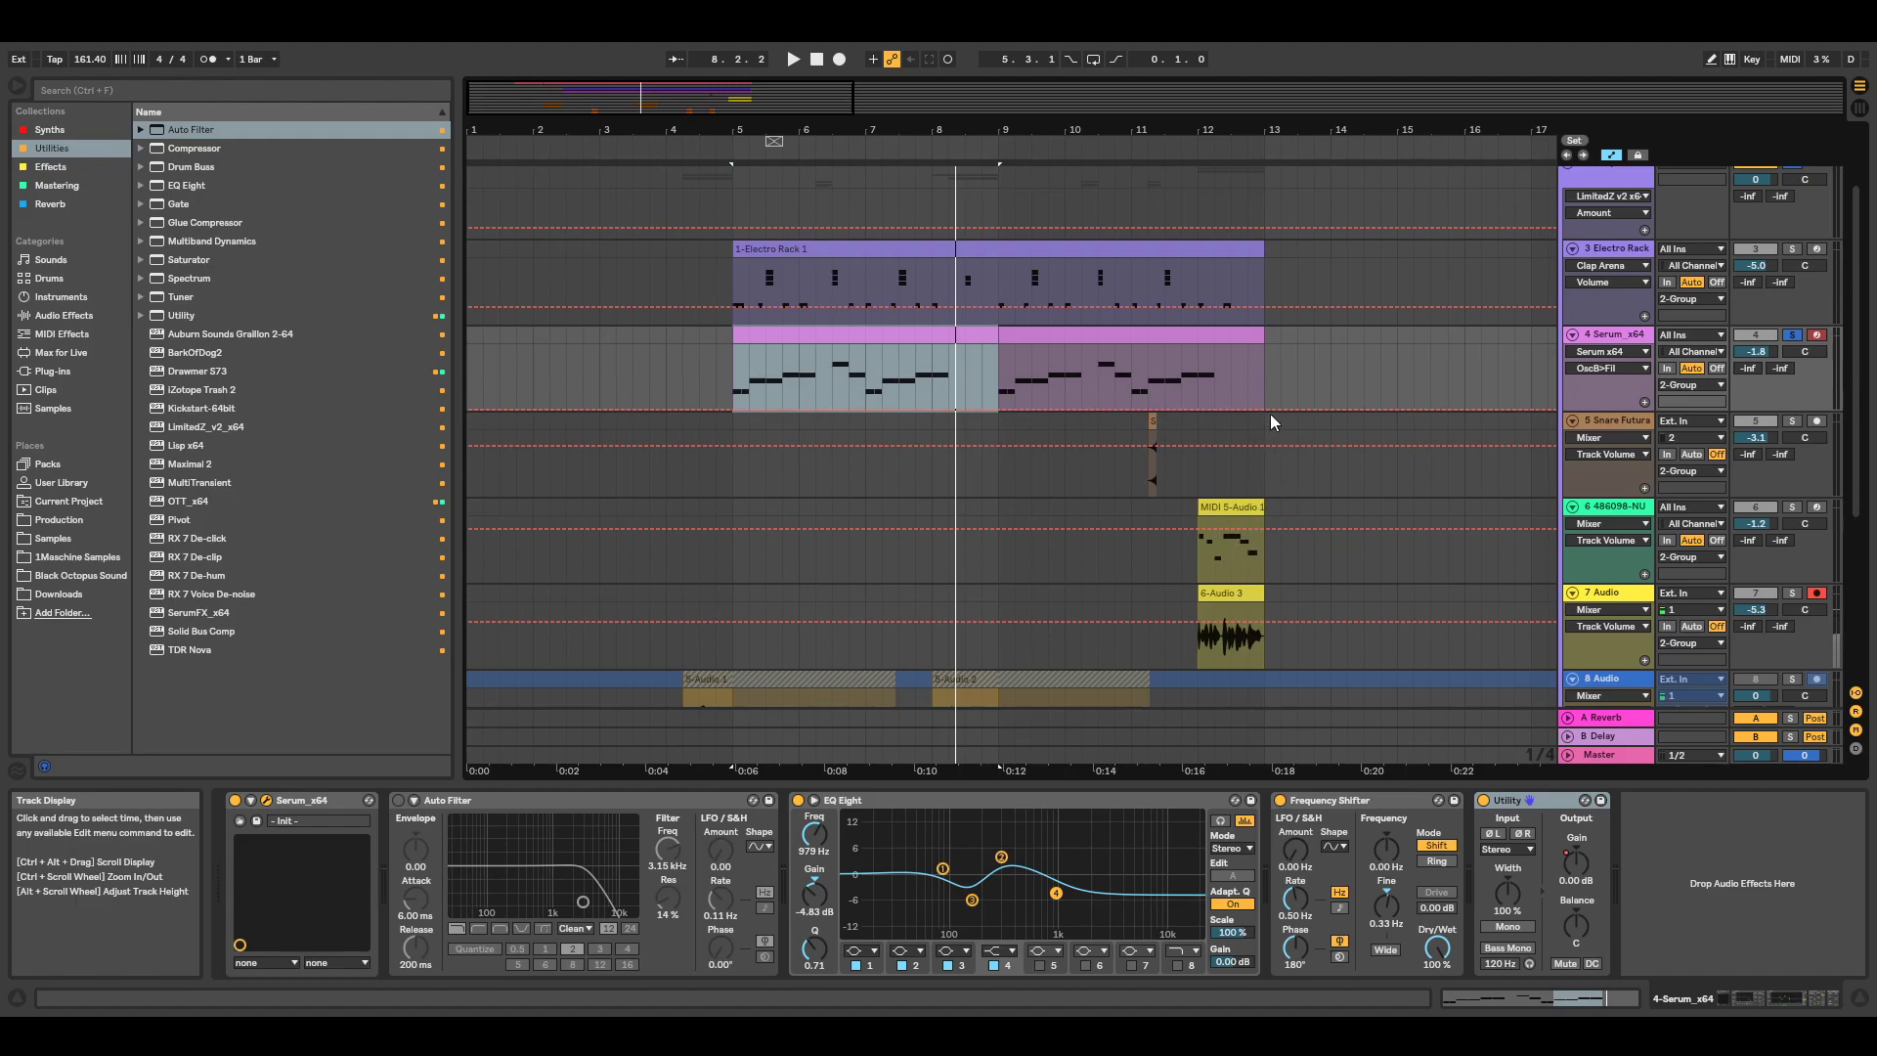
pyautogui.press('space')
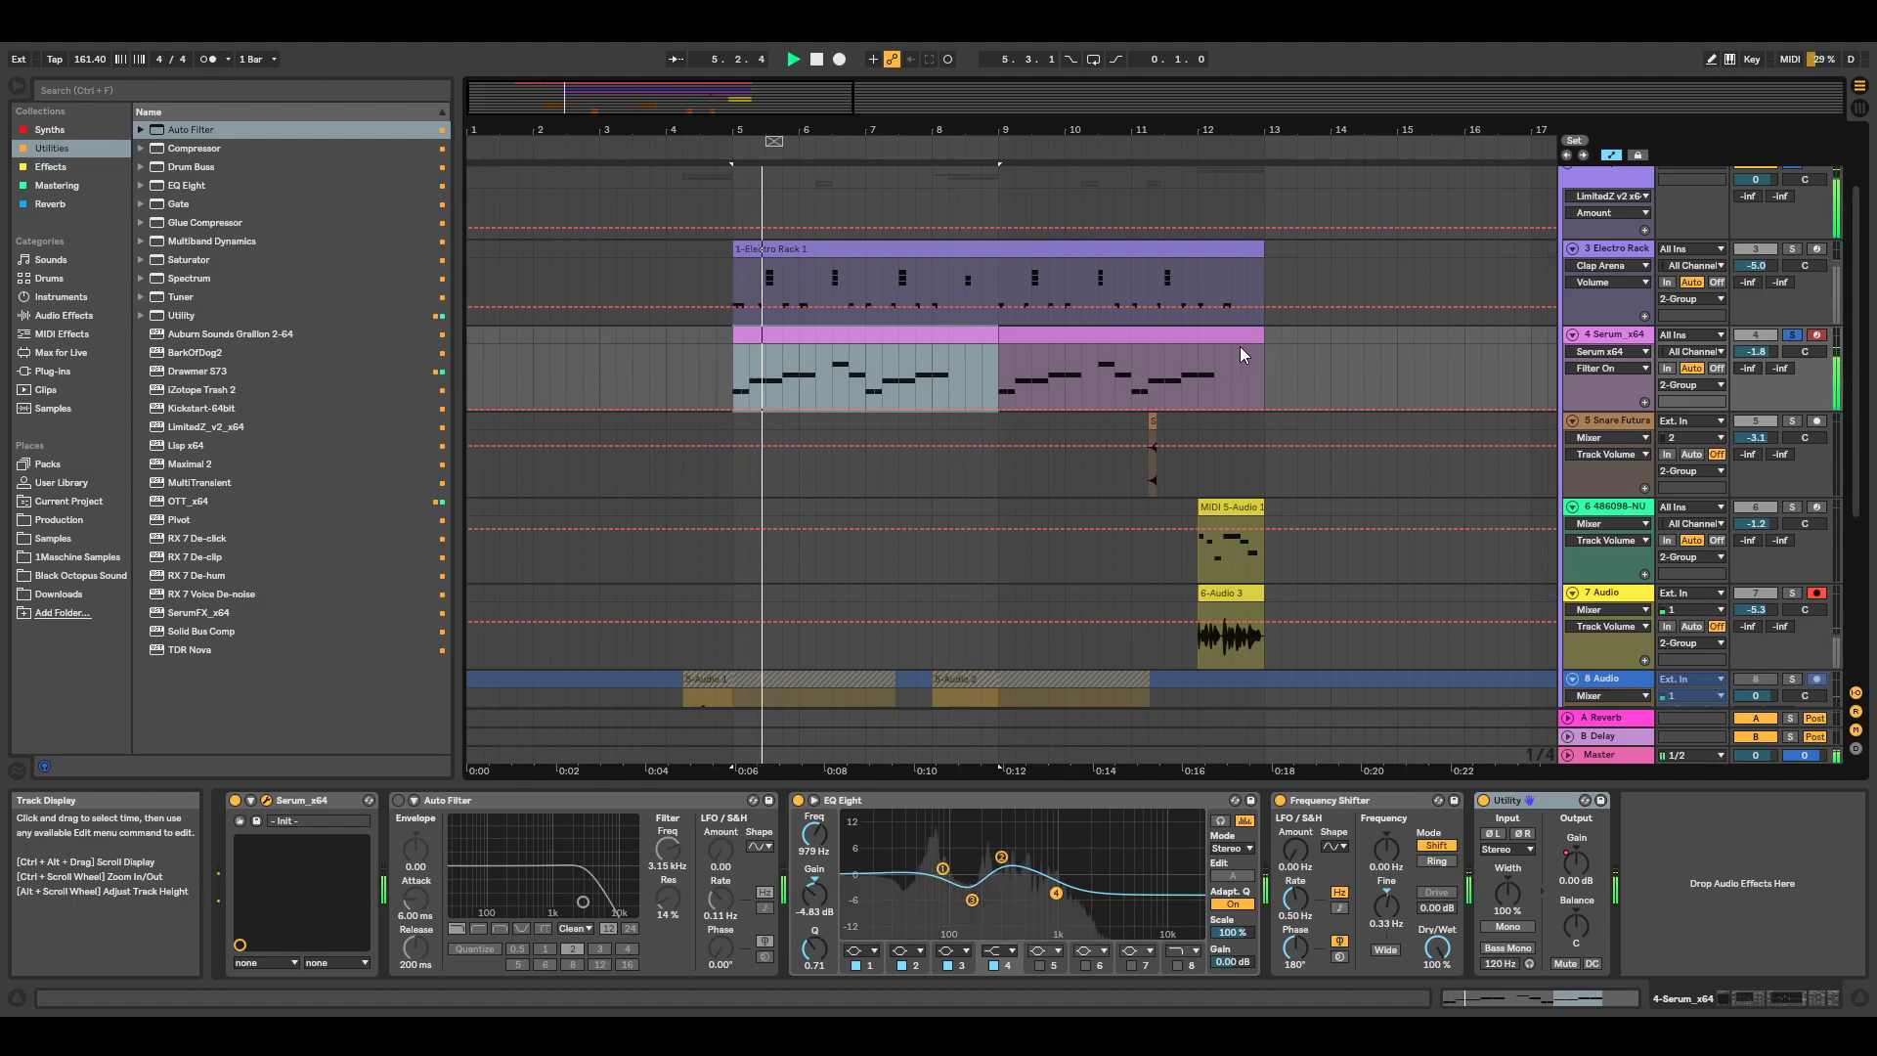
pyautogui.press('space')
pyautogui.press('space')
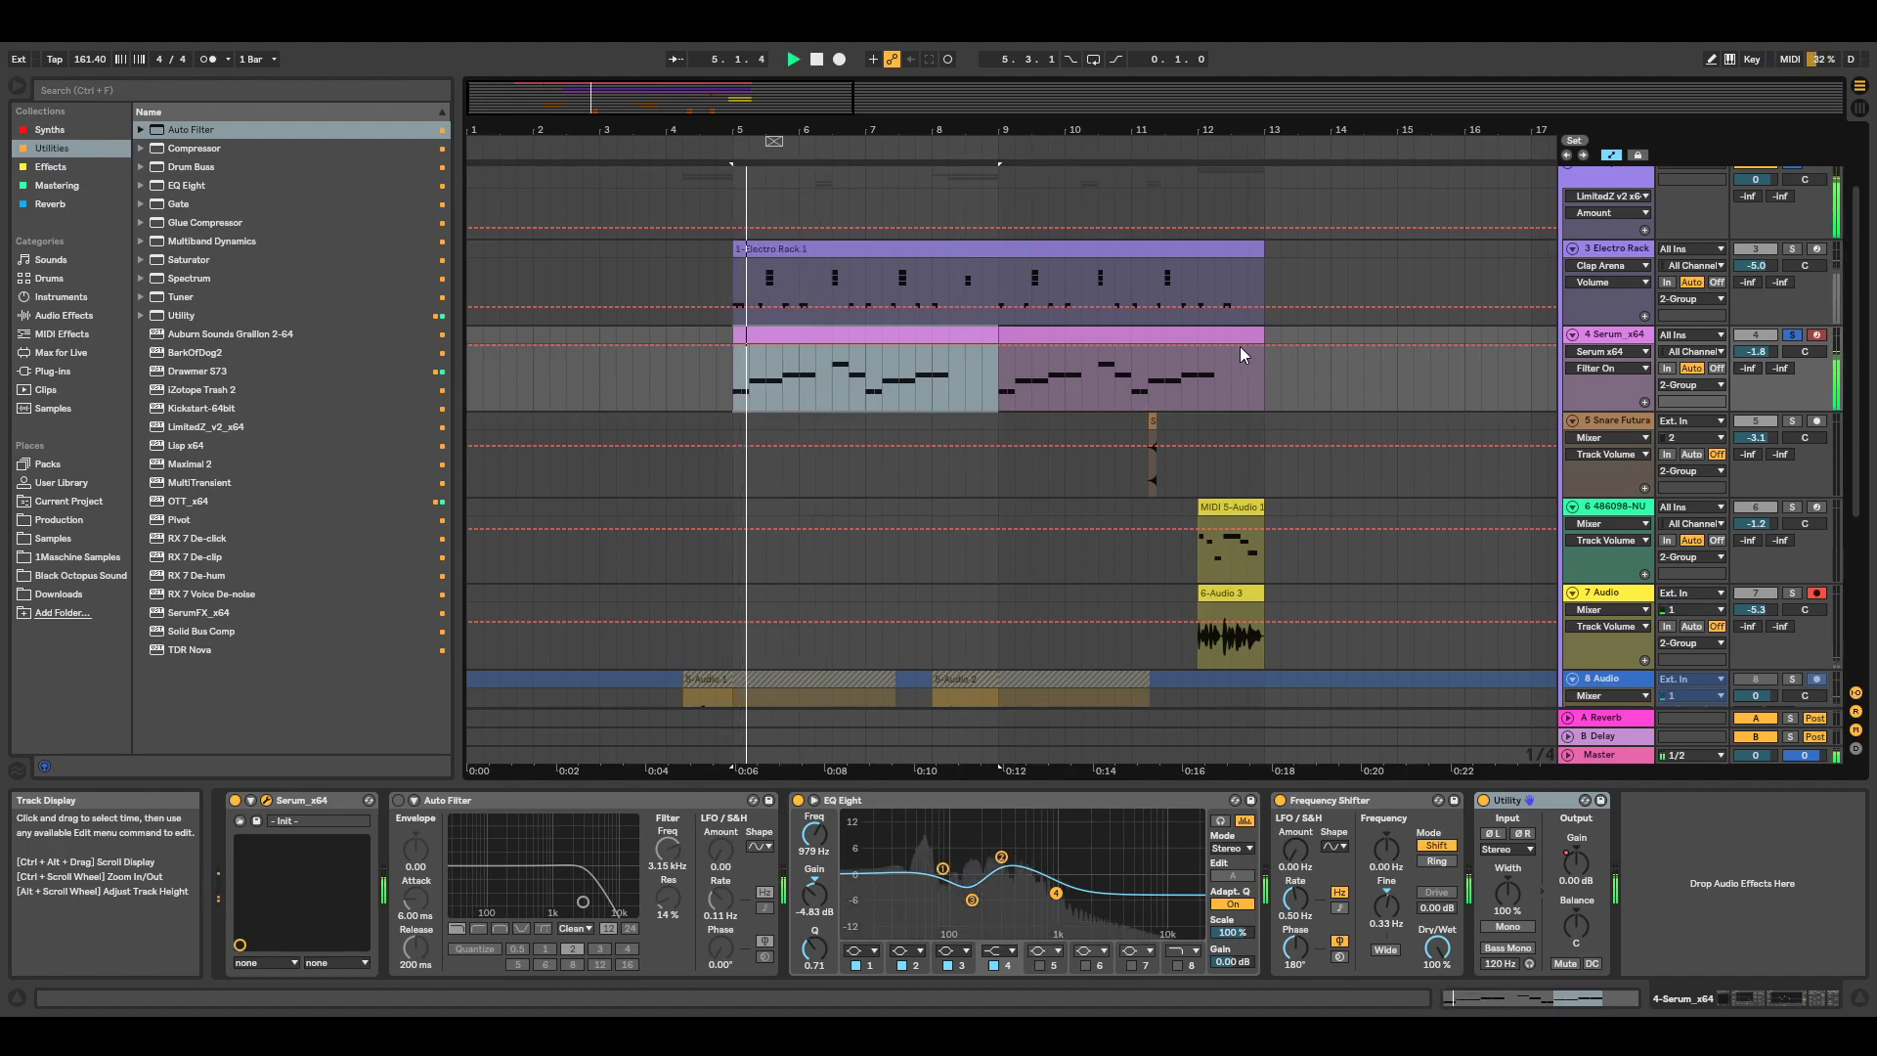
pyautogui.press('space')
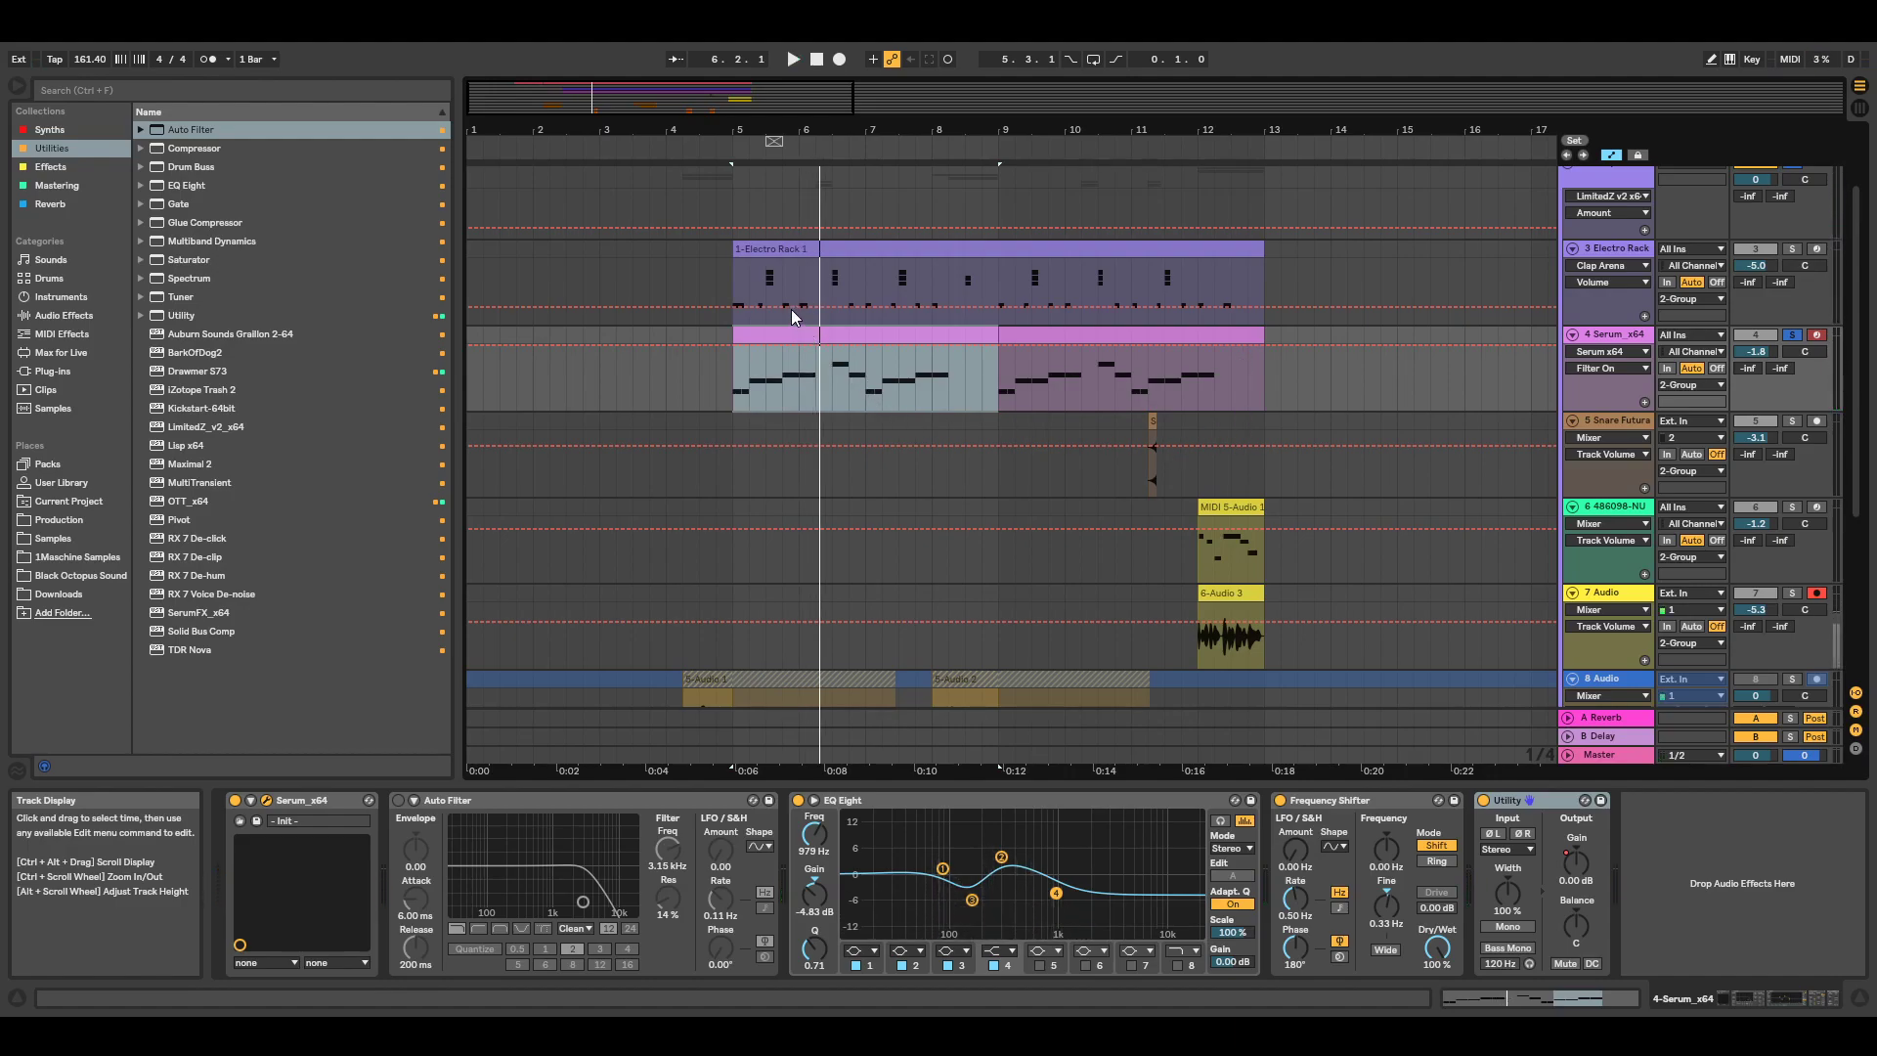
# Switch on Serum's noise oscillator and audition the selected clip from bar 5.
pyautogui.click(554, 477)
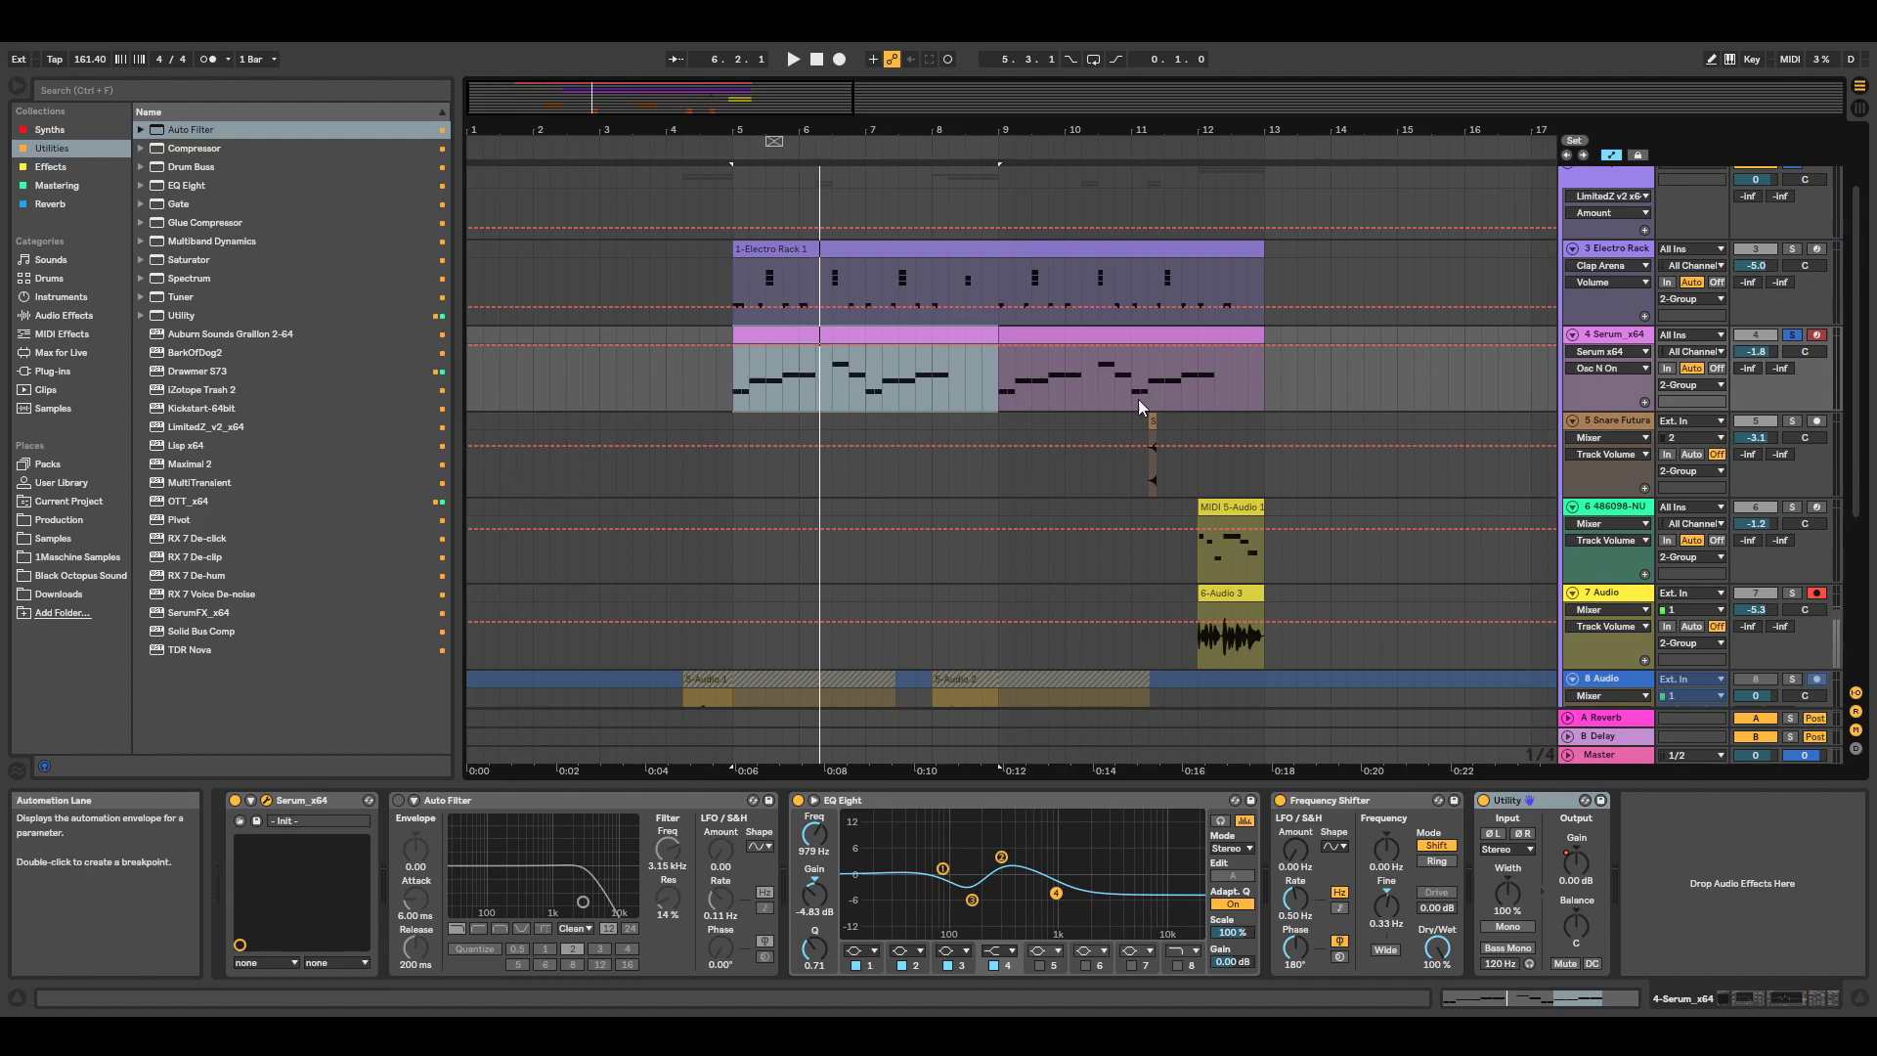
pyautogui.press('space')
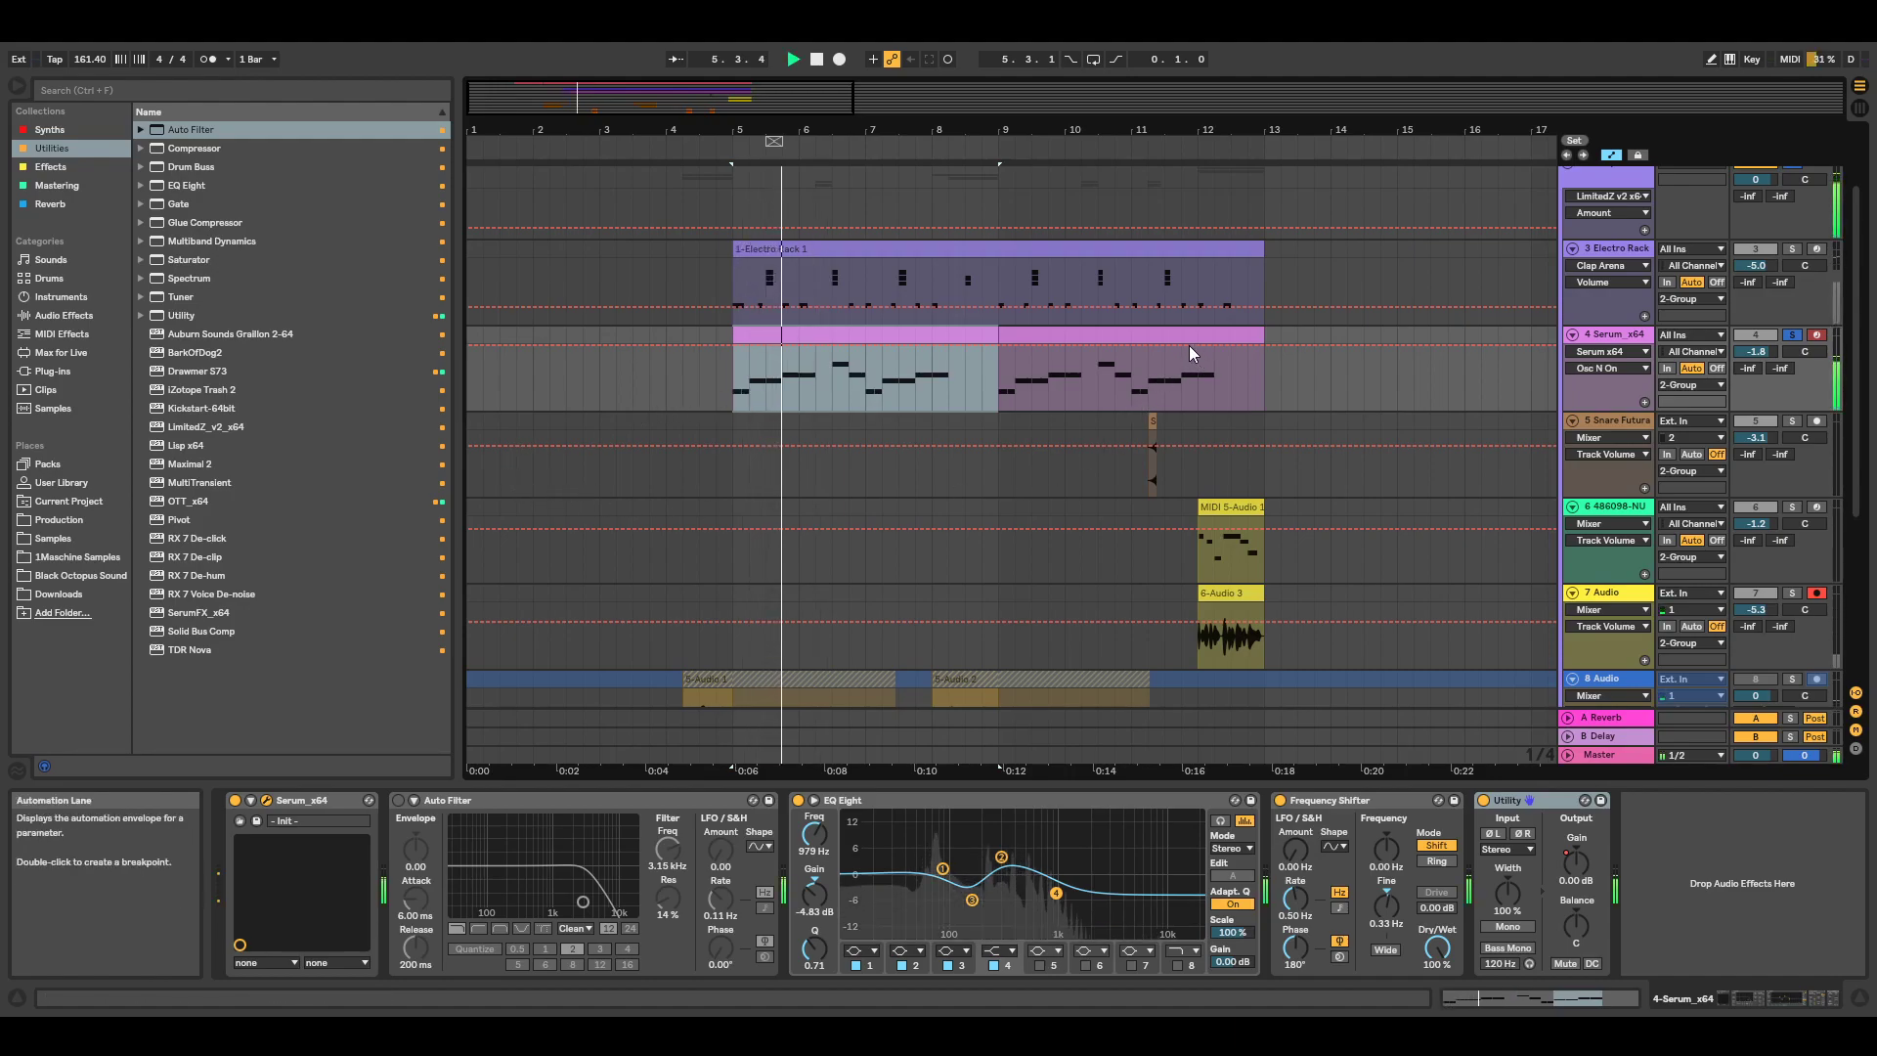
pyautogui.press('space')
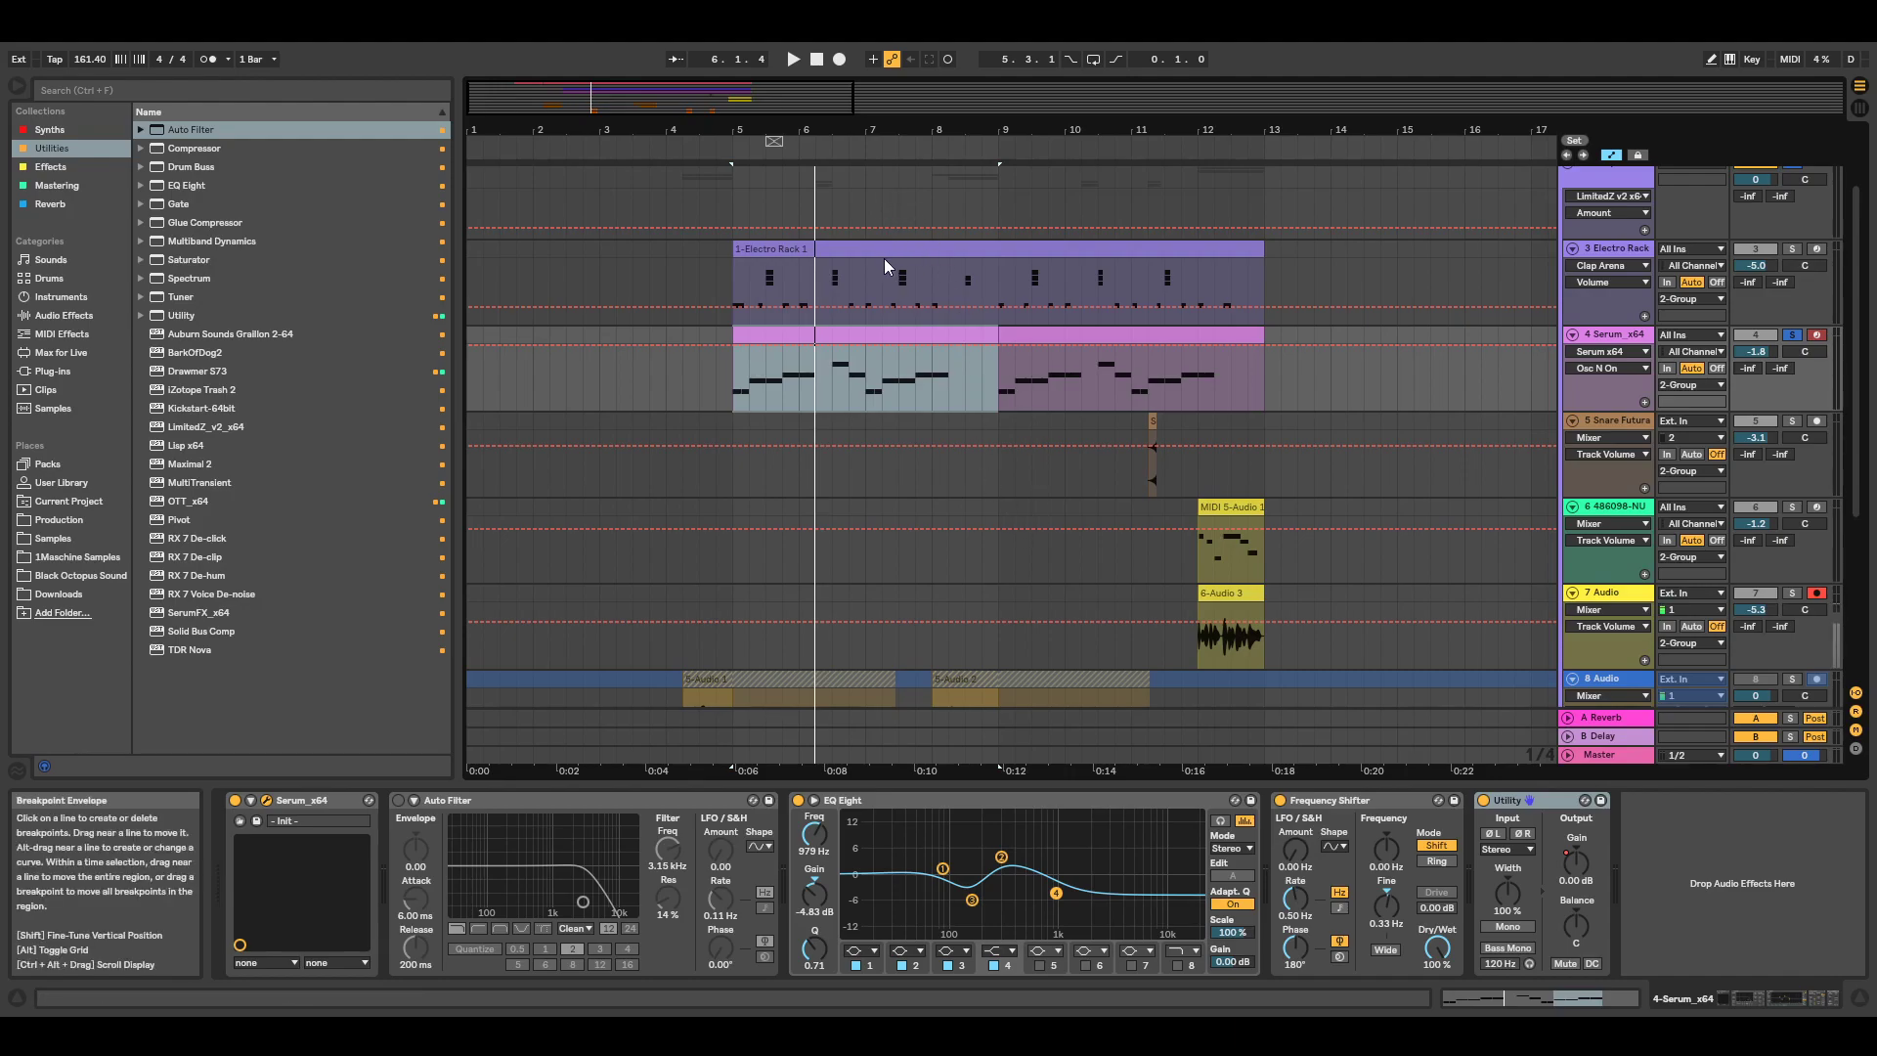
# Open the first Serum clip in the MIDI note editor and repeatedly play its opening notes to examine the sound.
pyautogui.doubleClick(860, 335)
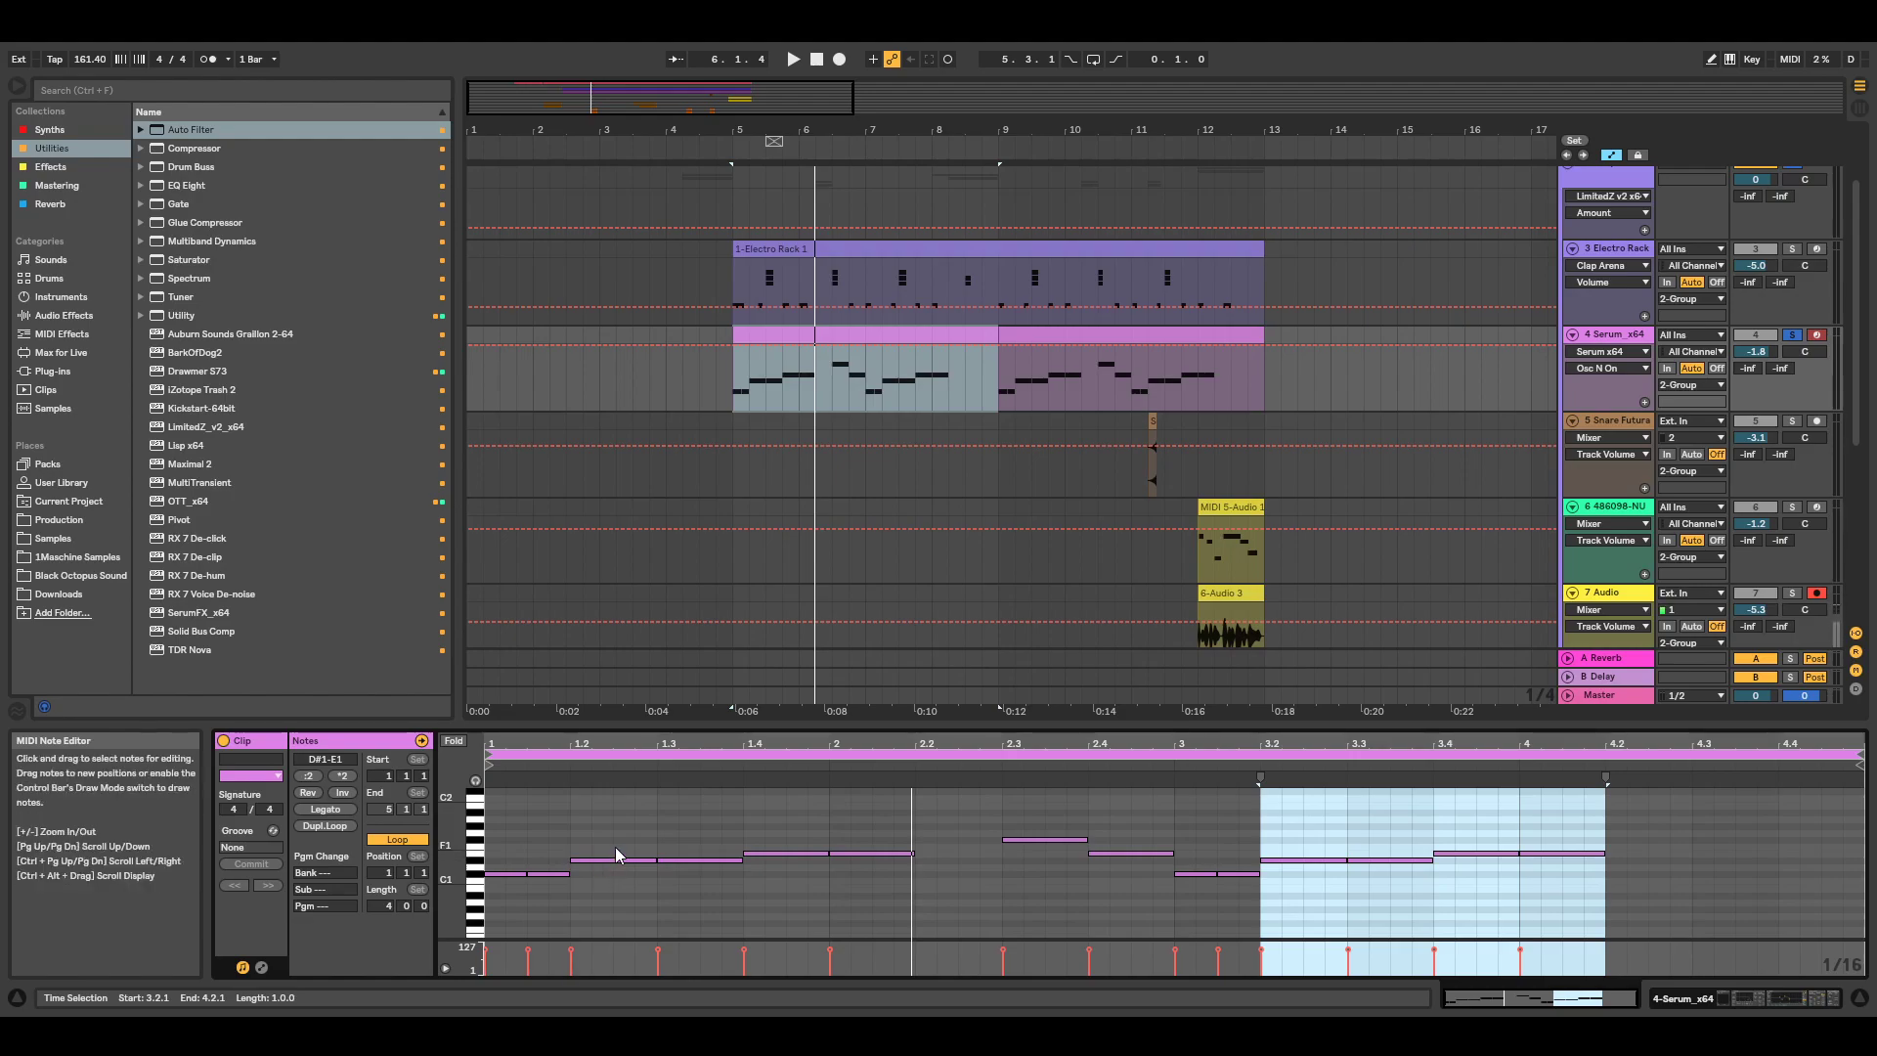
pyautogui.press('space')
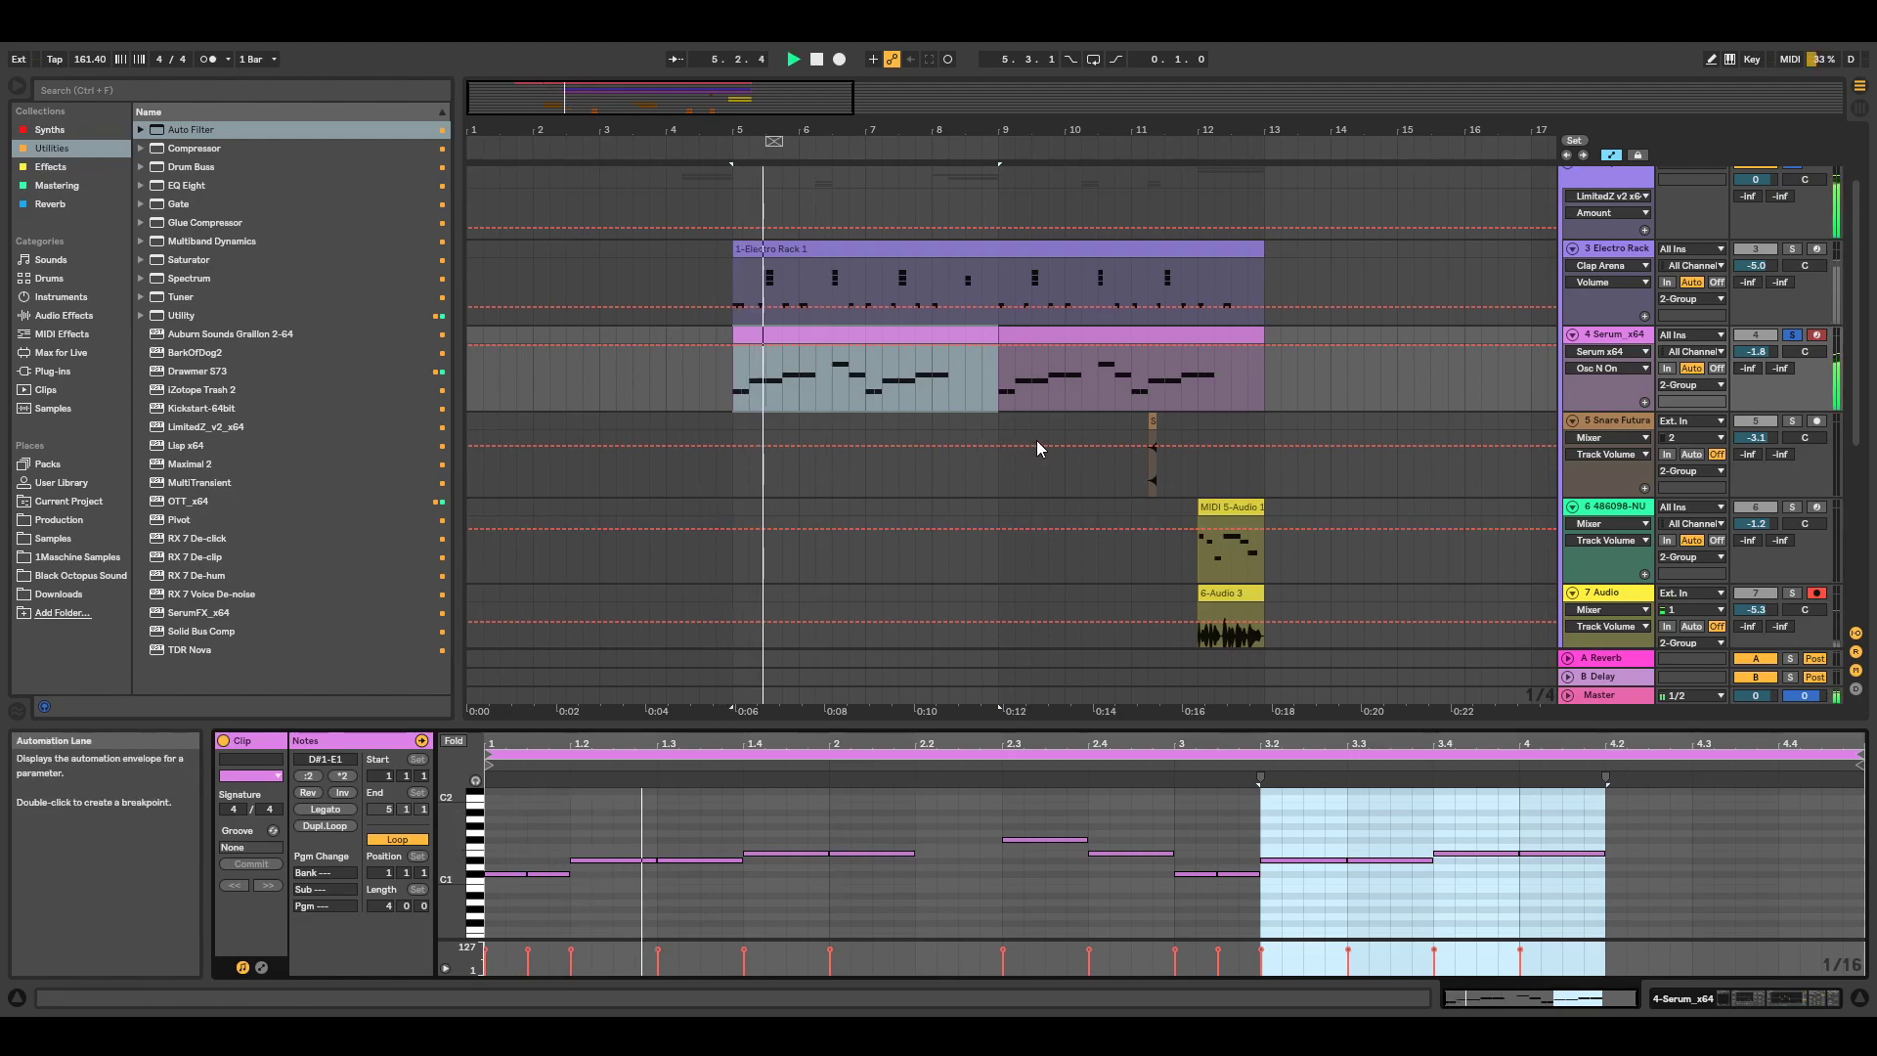
pyautogui.press('space')
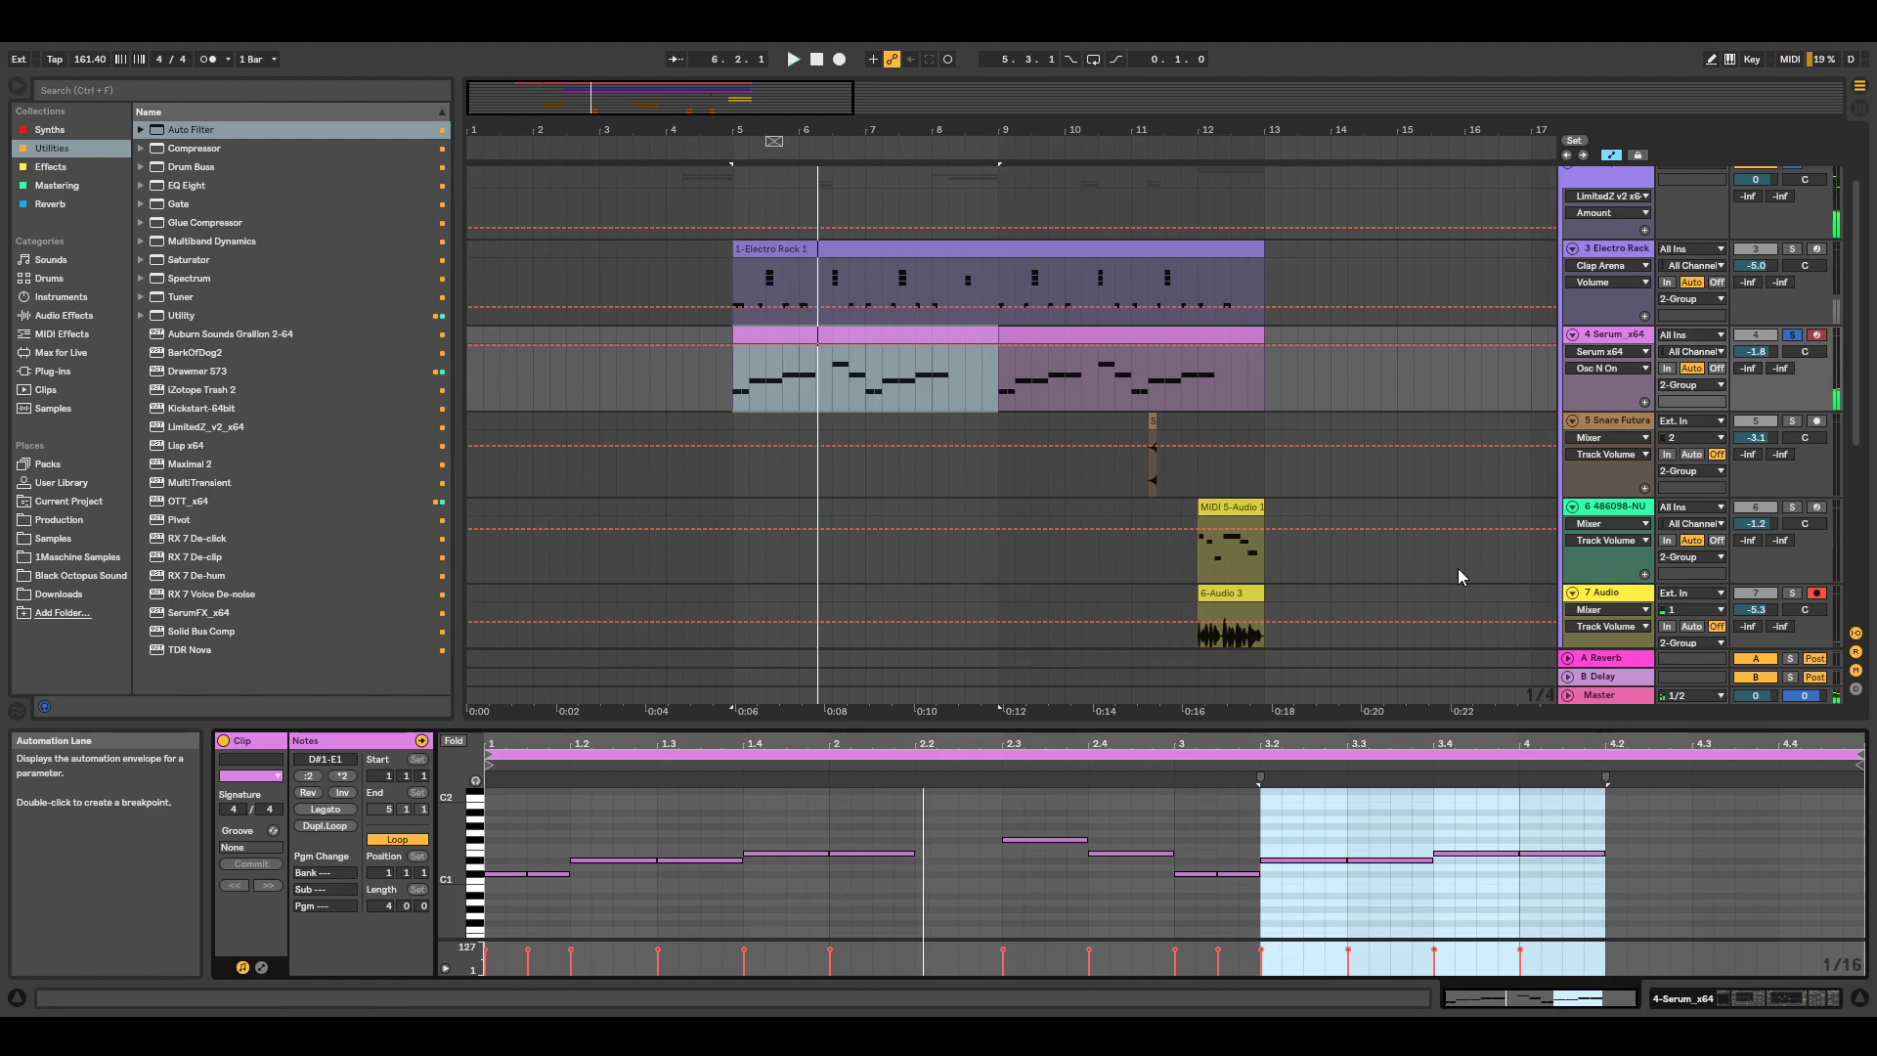
pyautogui.press('space')
pyautogui.press('space')
pyautogui.press('space')
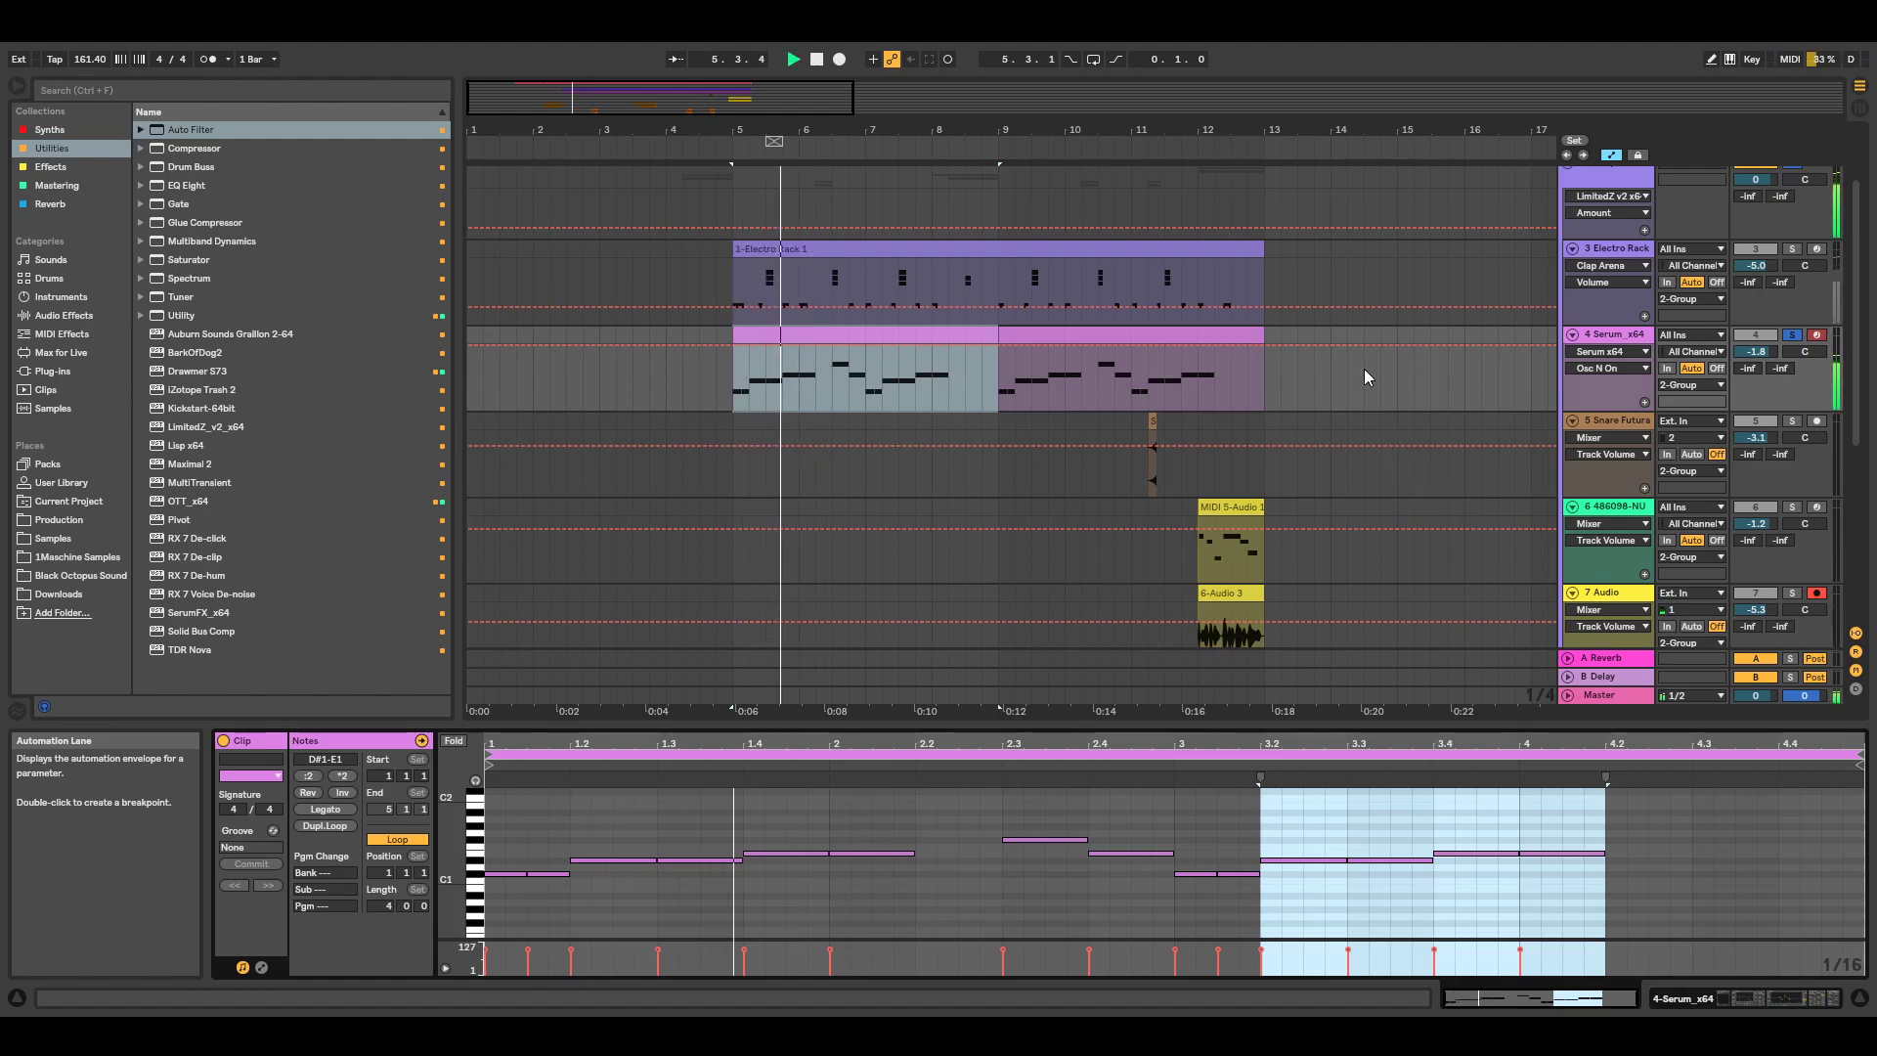
pyautogui.press('space')
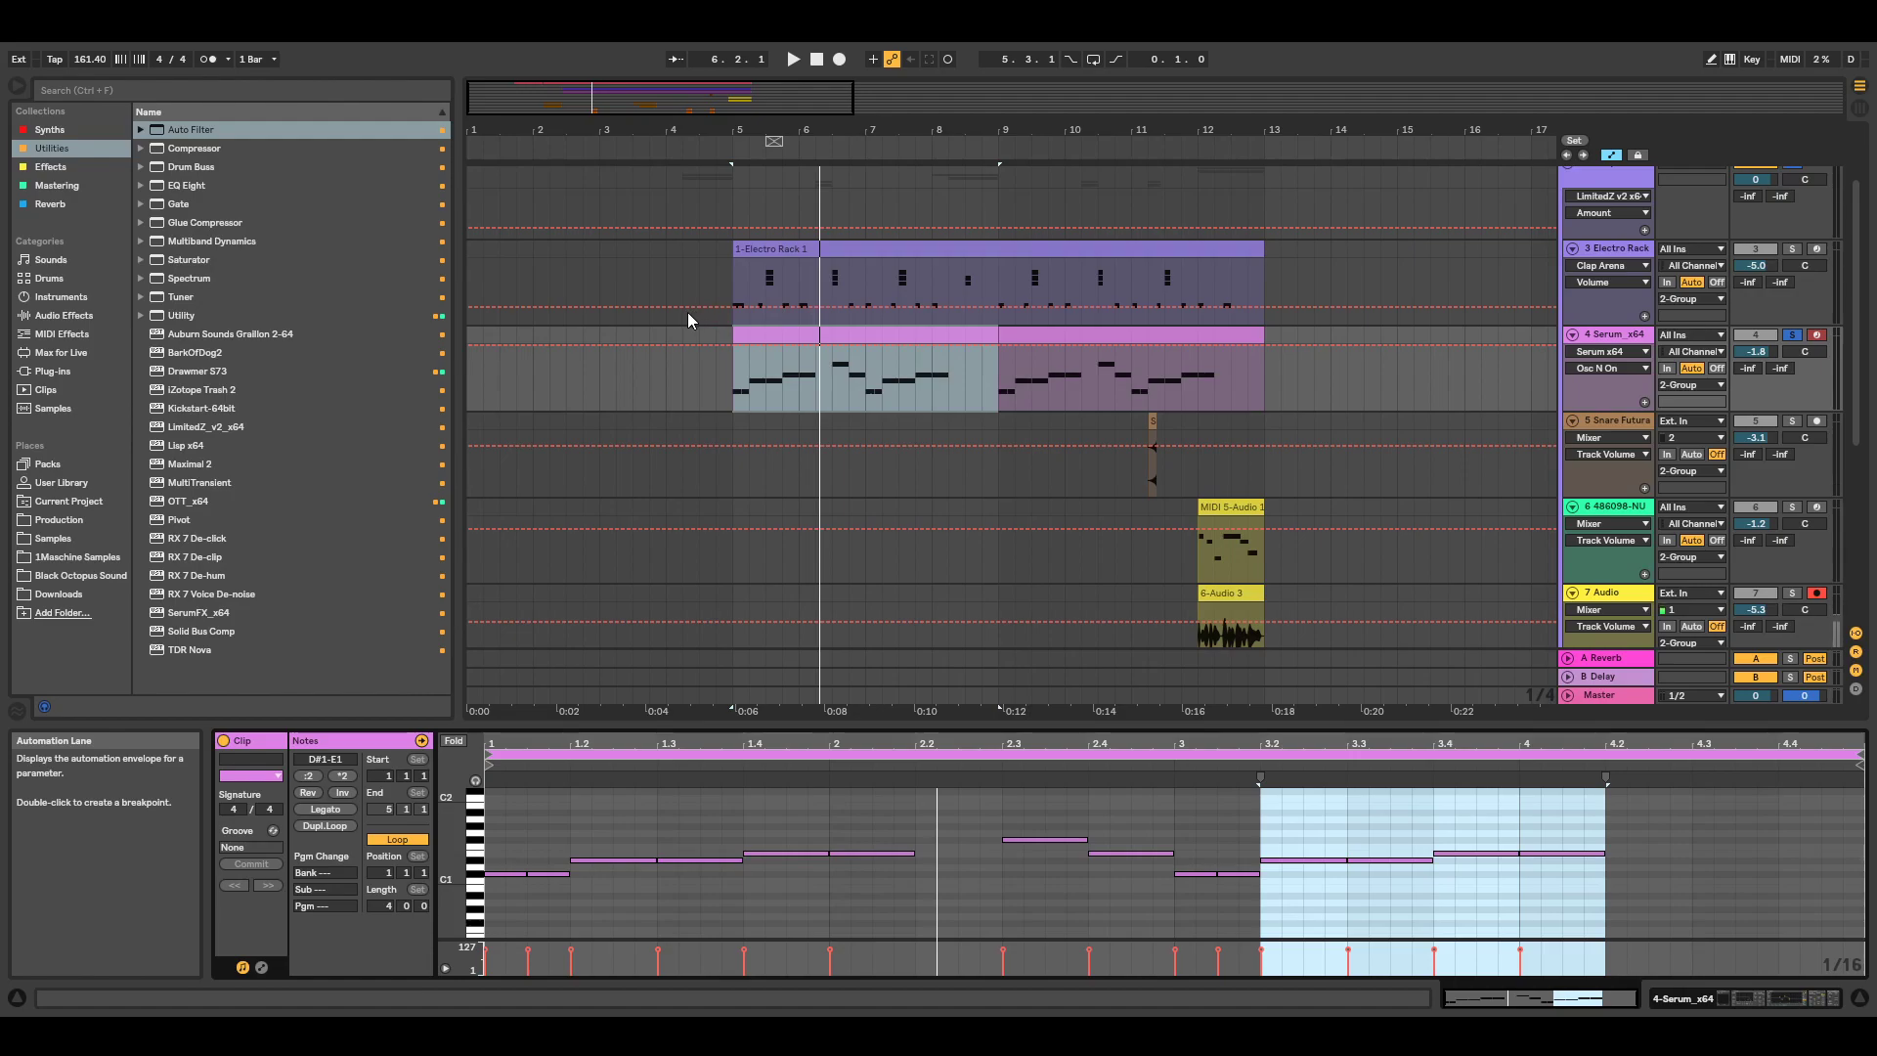
pyautogui.press('space')
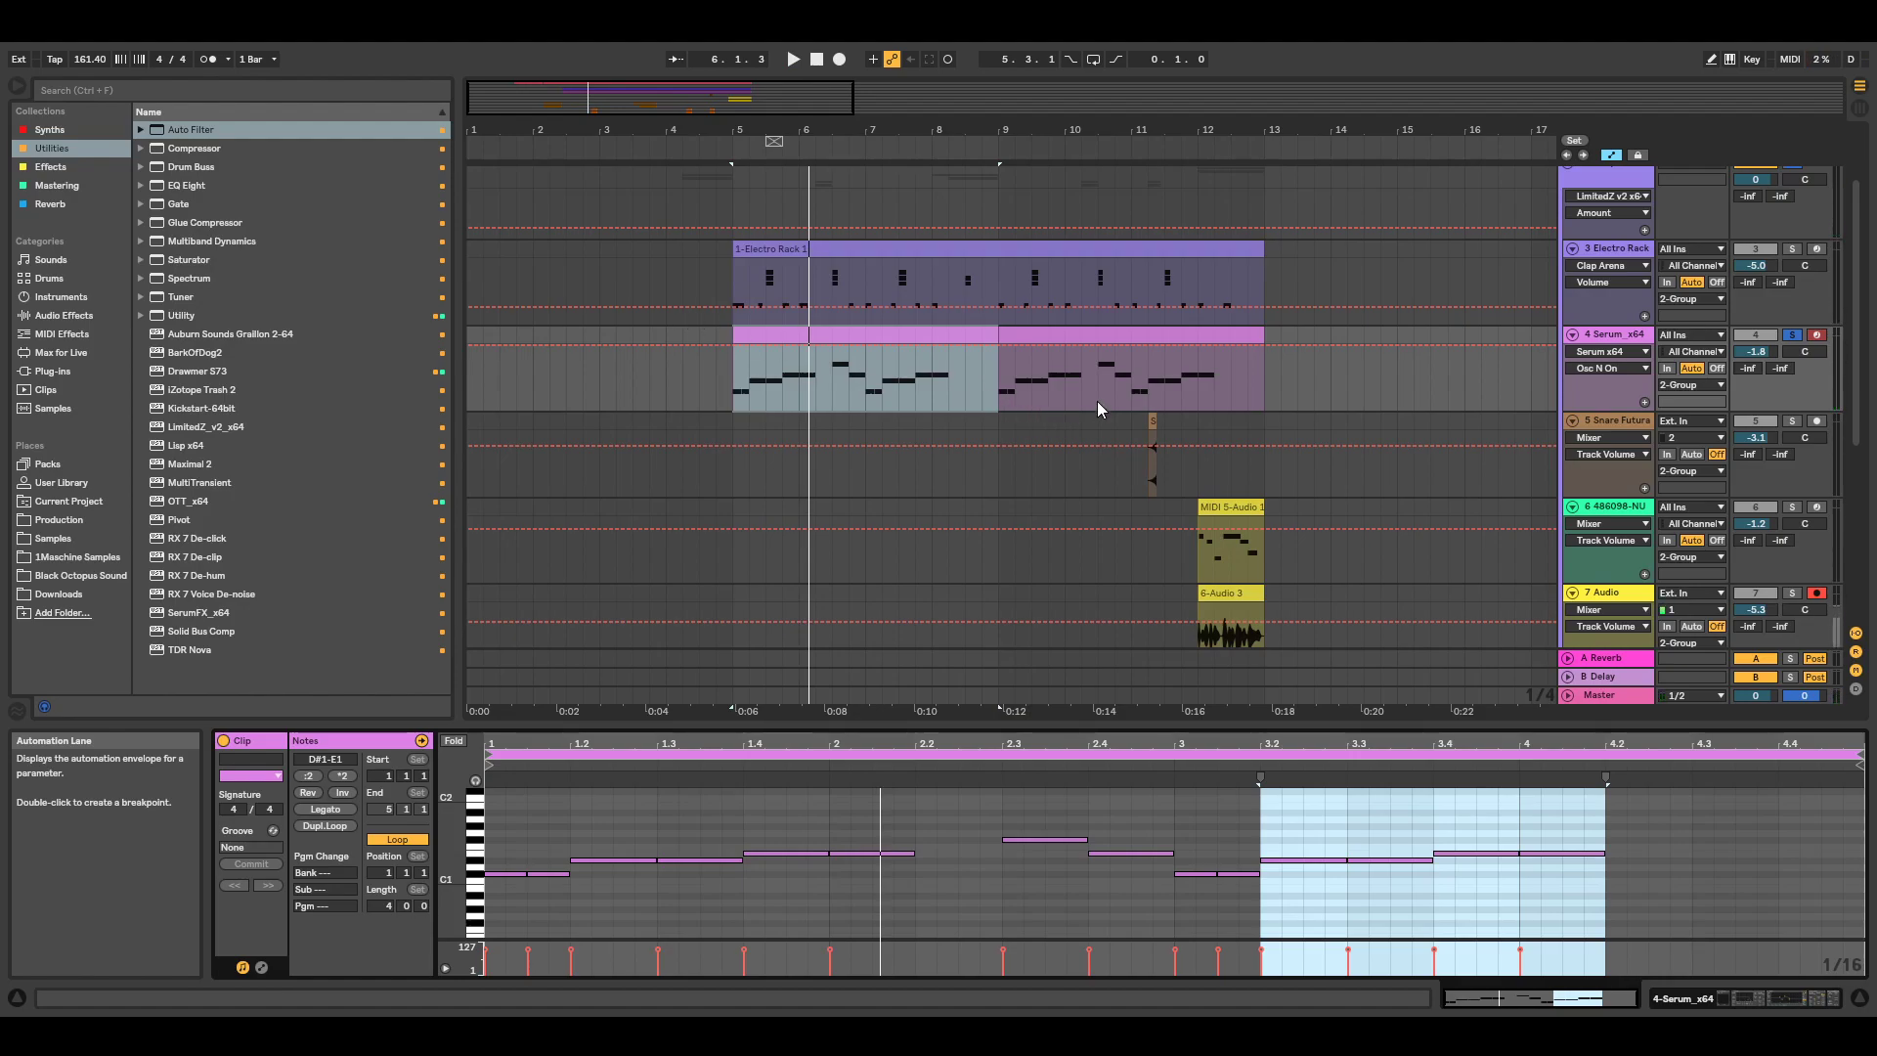
pyautogui.press('space')
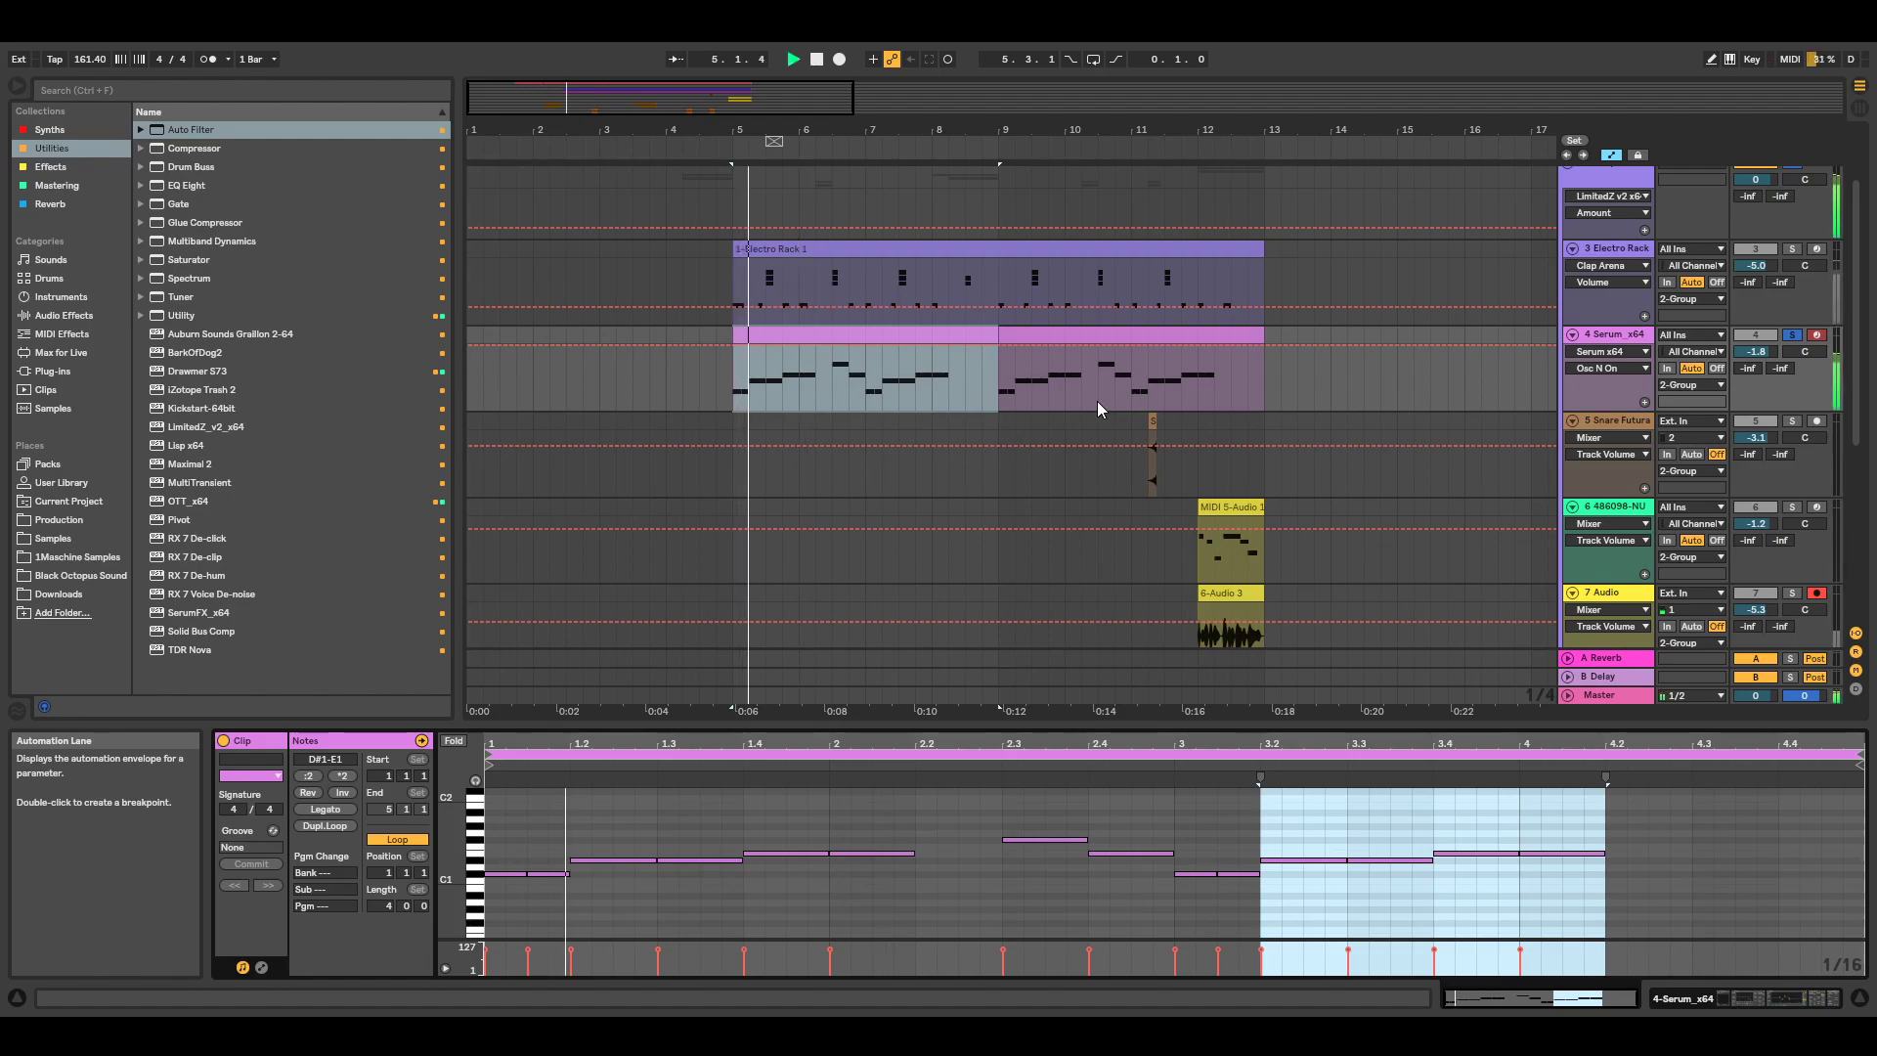
pyautogui.press('space')
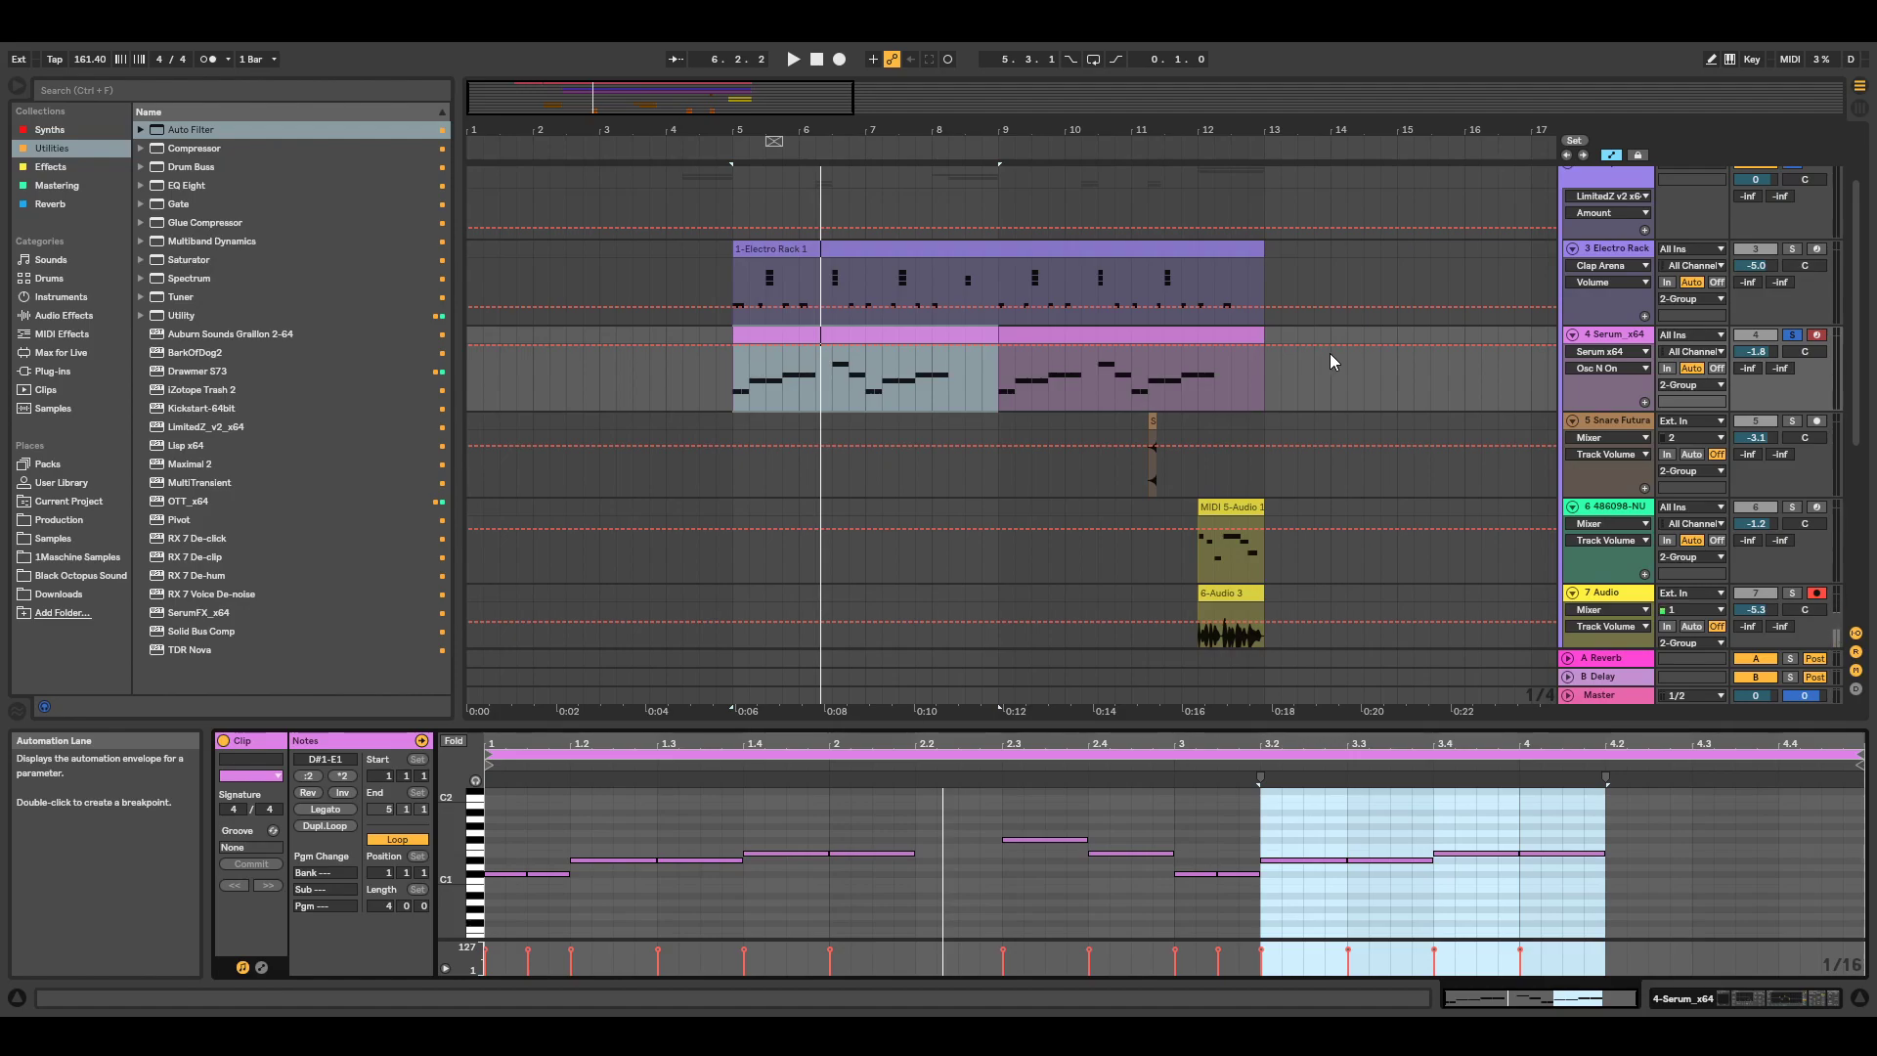
# Adjust the chorus wet amount and compressor attack in Serum's effects while auditioning the selected clip.
pyautogui.click(1324, 325)
pyautogui.press('space')
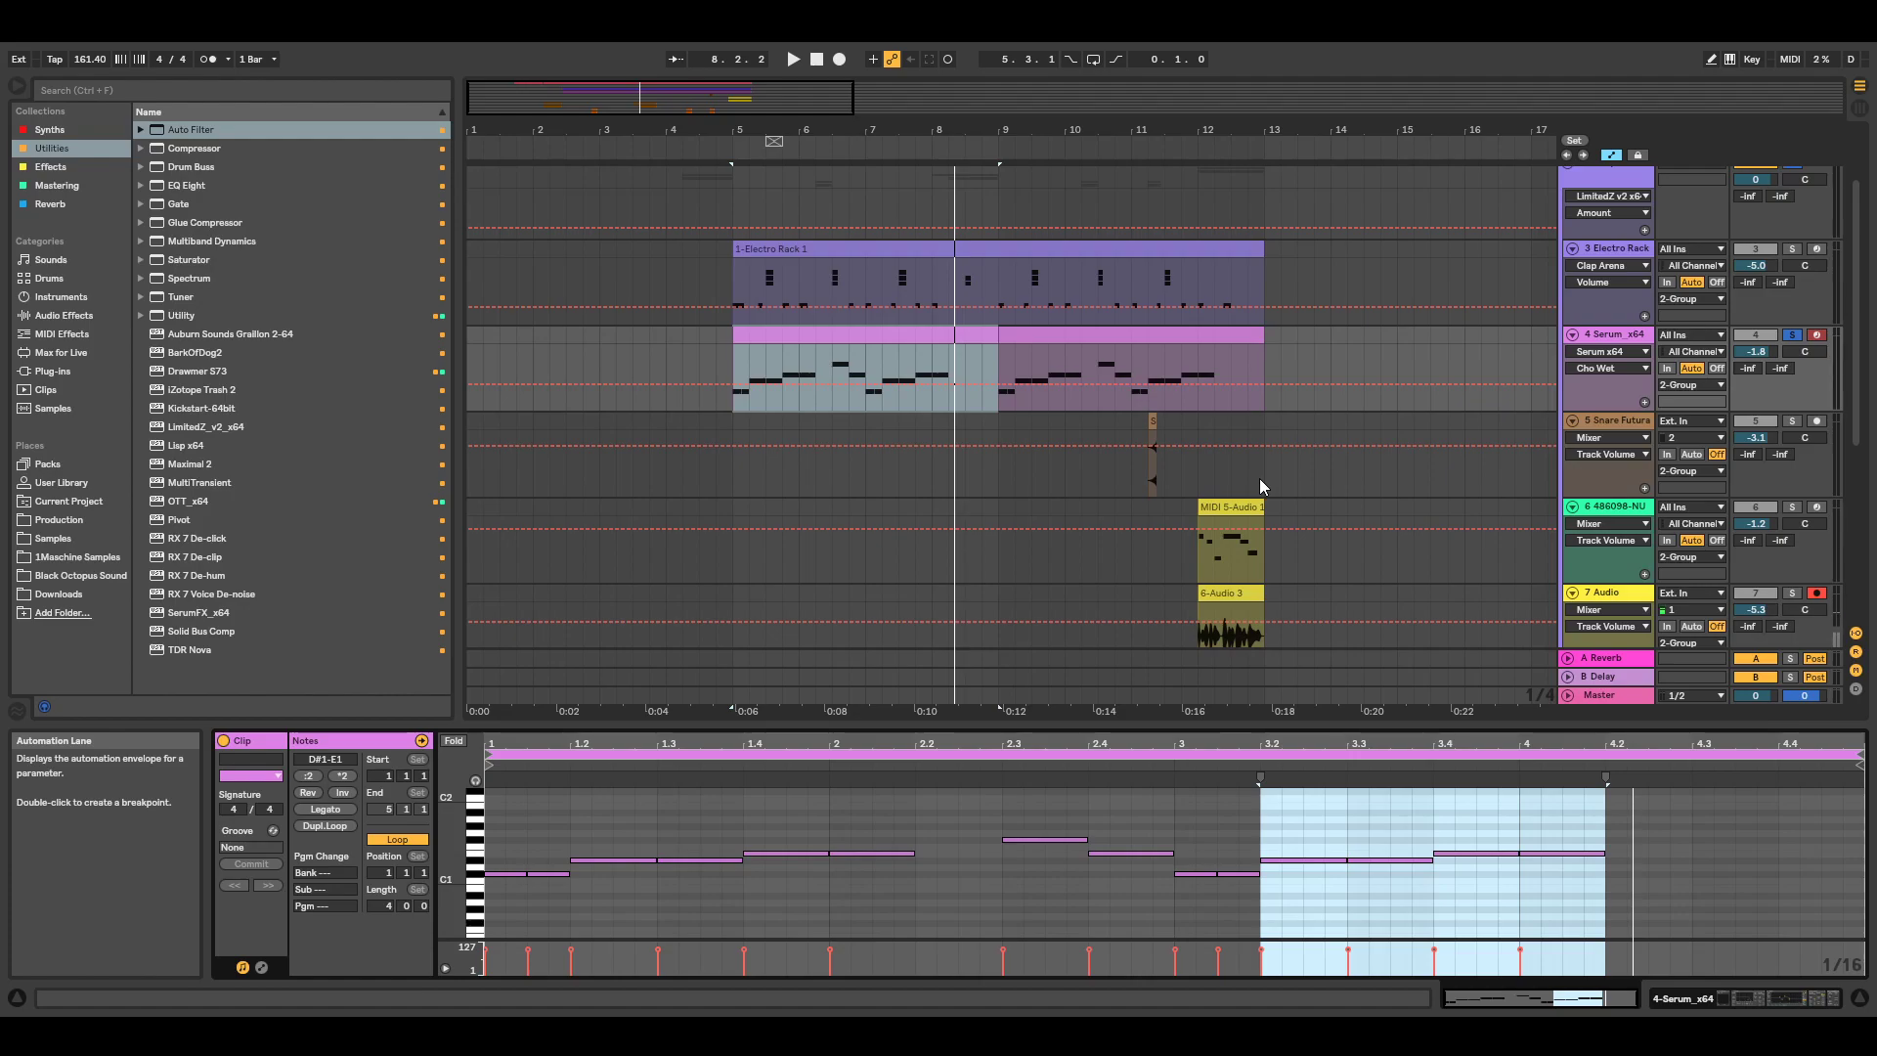
pyautogui.click(1019, 408)
pyautogui.click(1083, 407)
pyautogui.press('space')
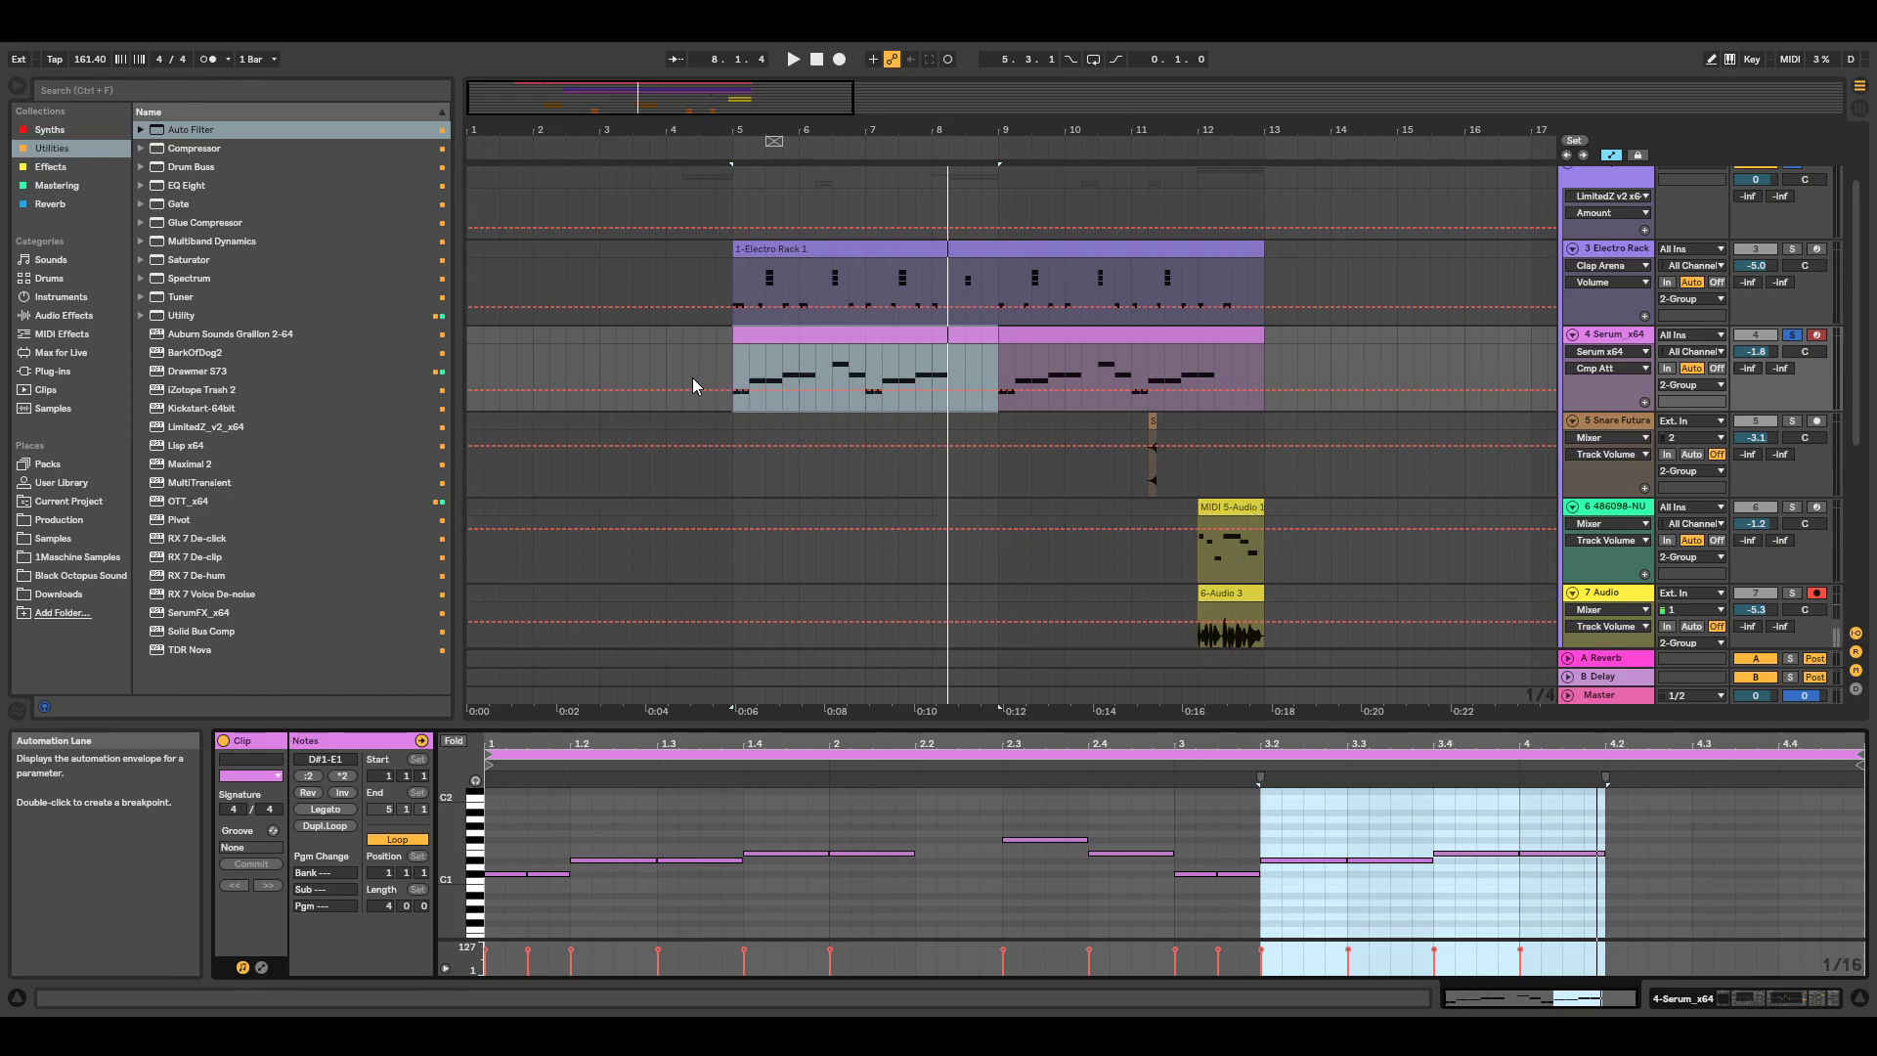
pyautogui.press('space')
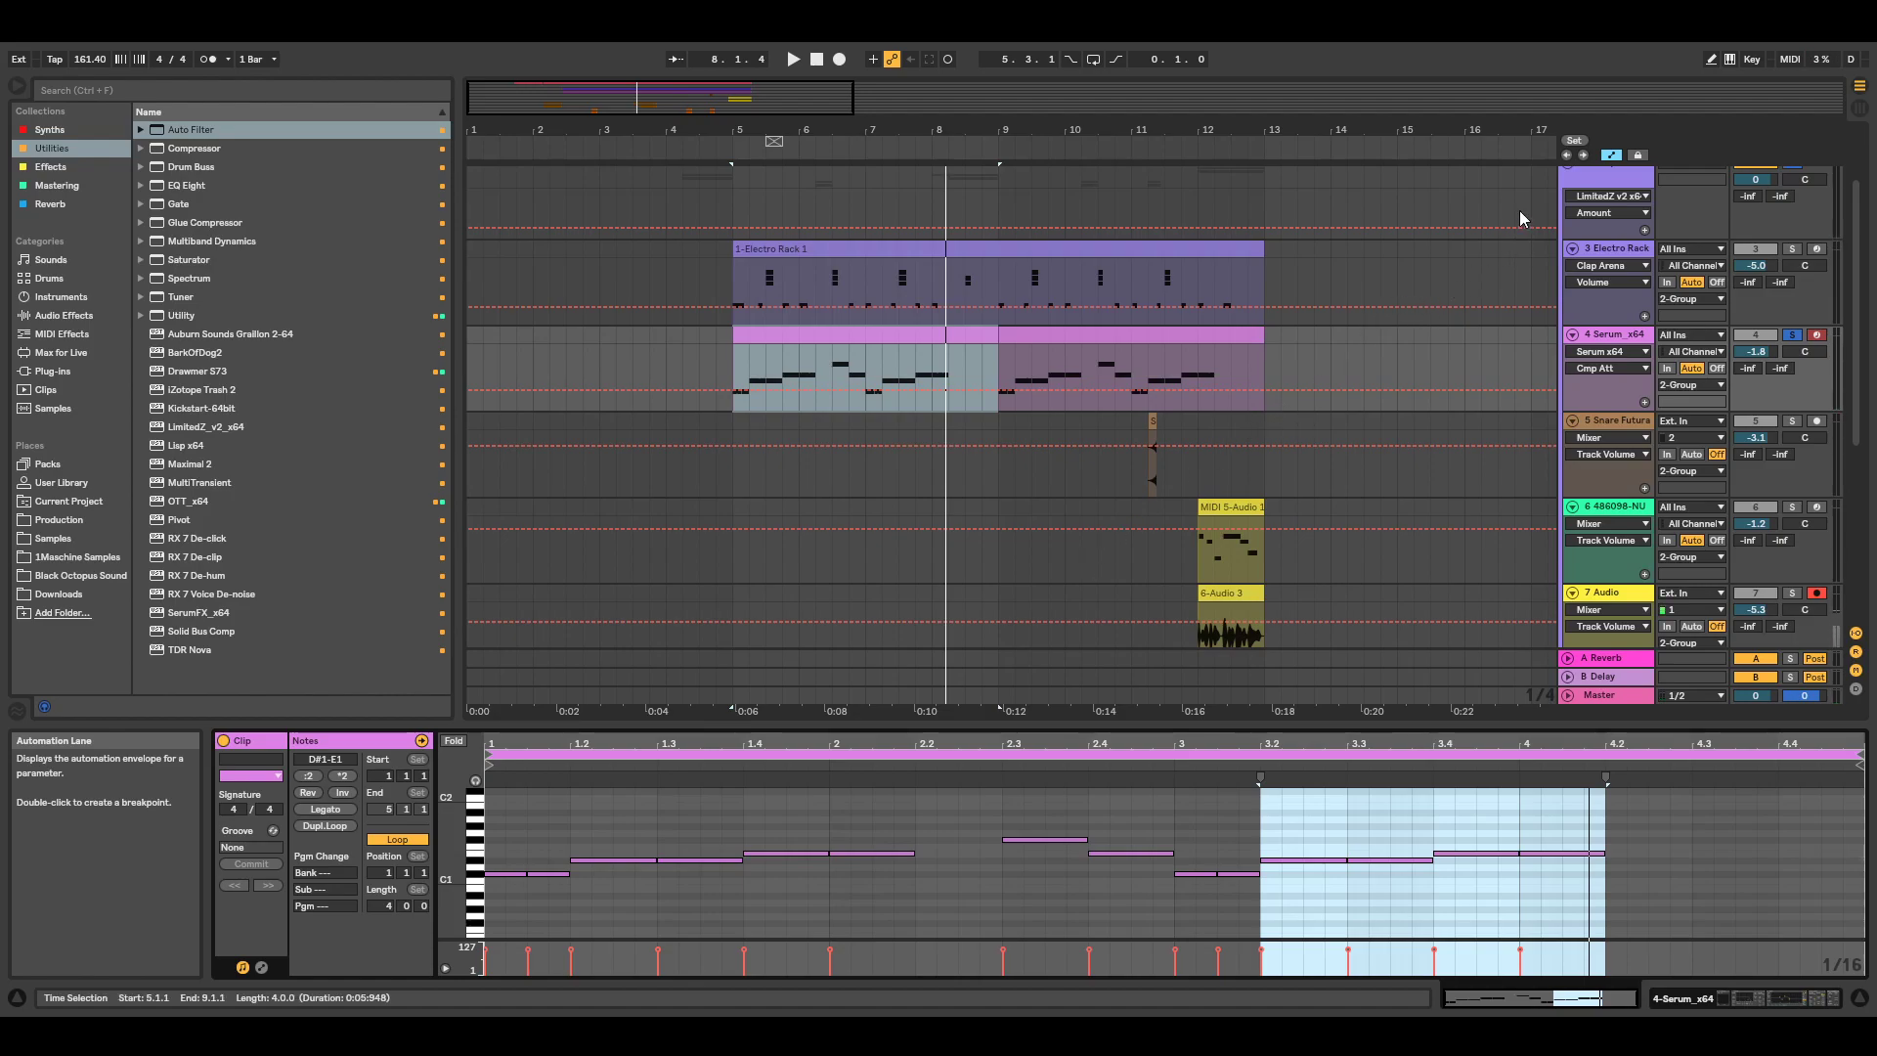
# Examine the Serum clip's opening pattern by selecting its first D#1 note pair and the E1 note at 1.4.1.
pyautogui.scroll(2, 1053, 464)
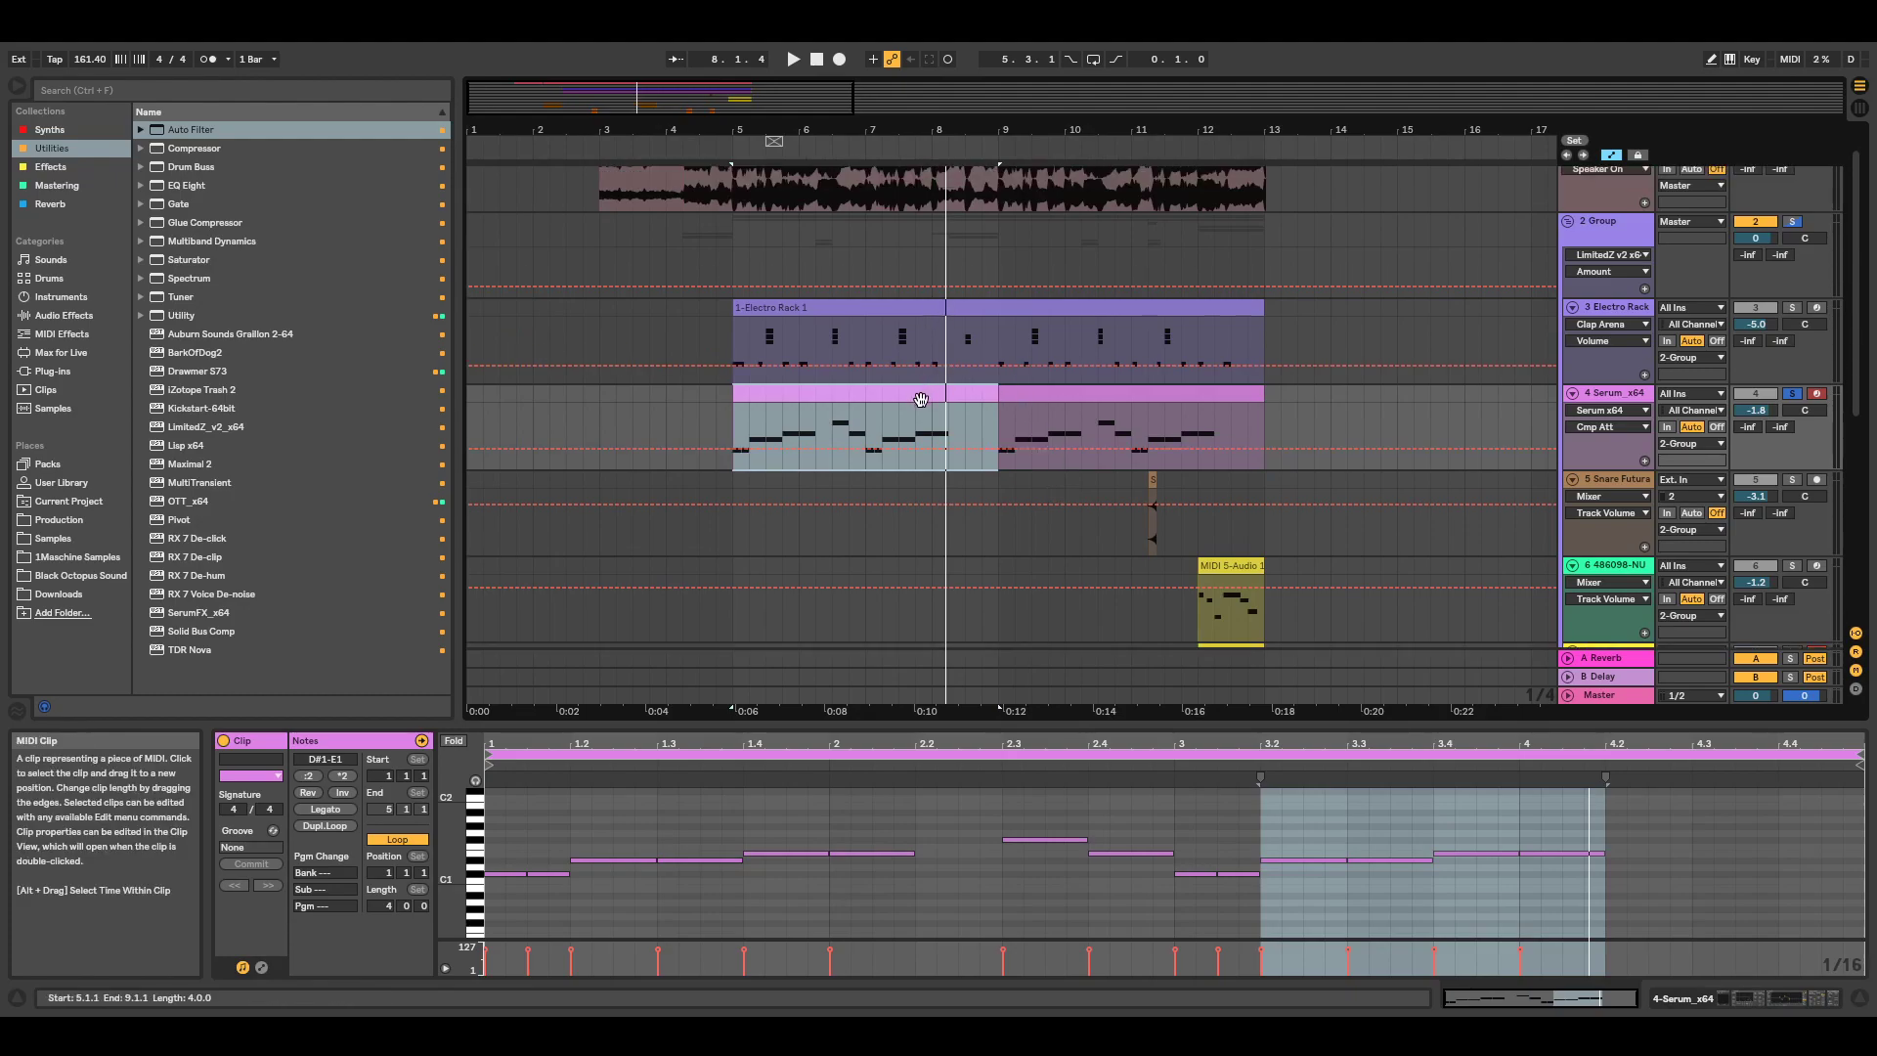
pyautogui.click(763, 880)
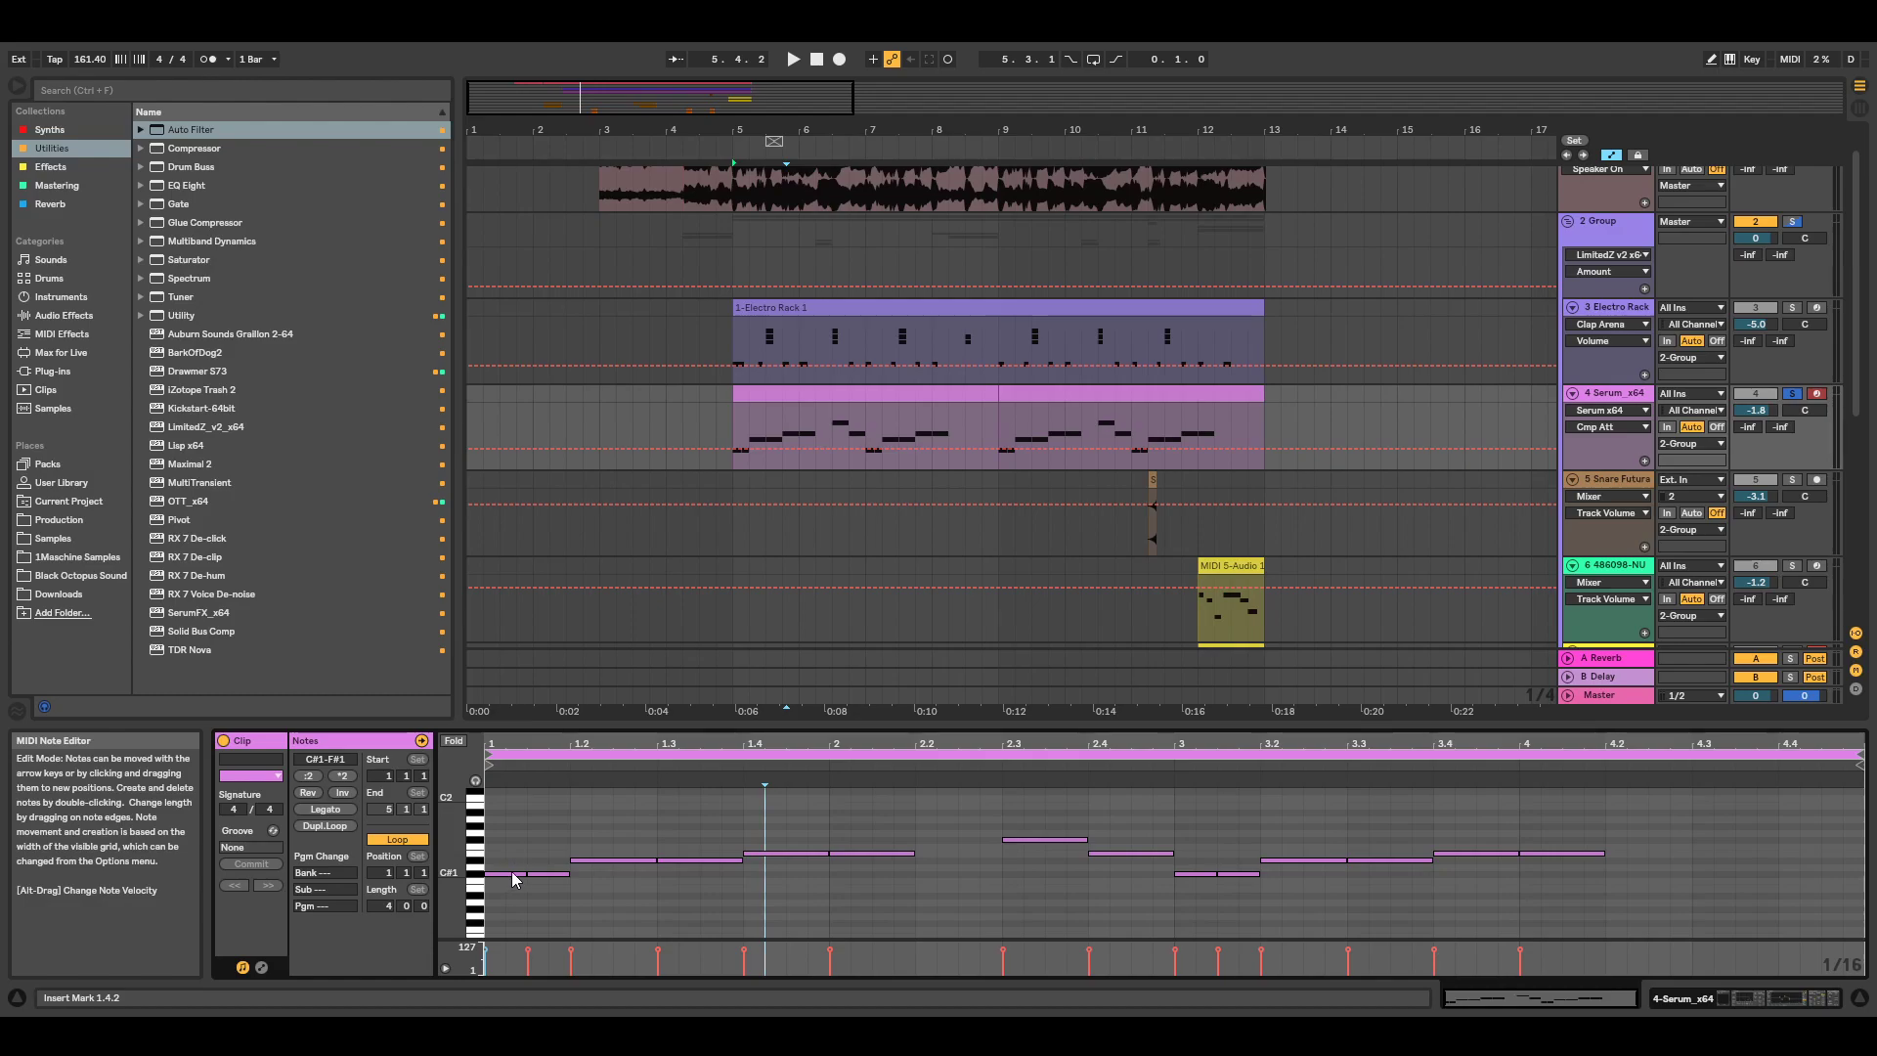
pyautogui.moveTo(502, 882); pyautogui.dragTo(676, 843)
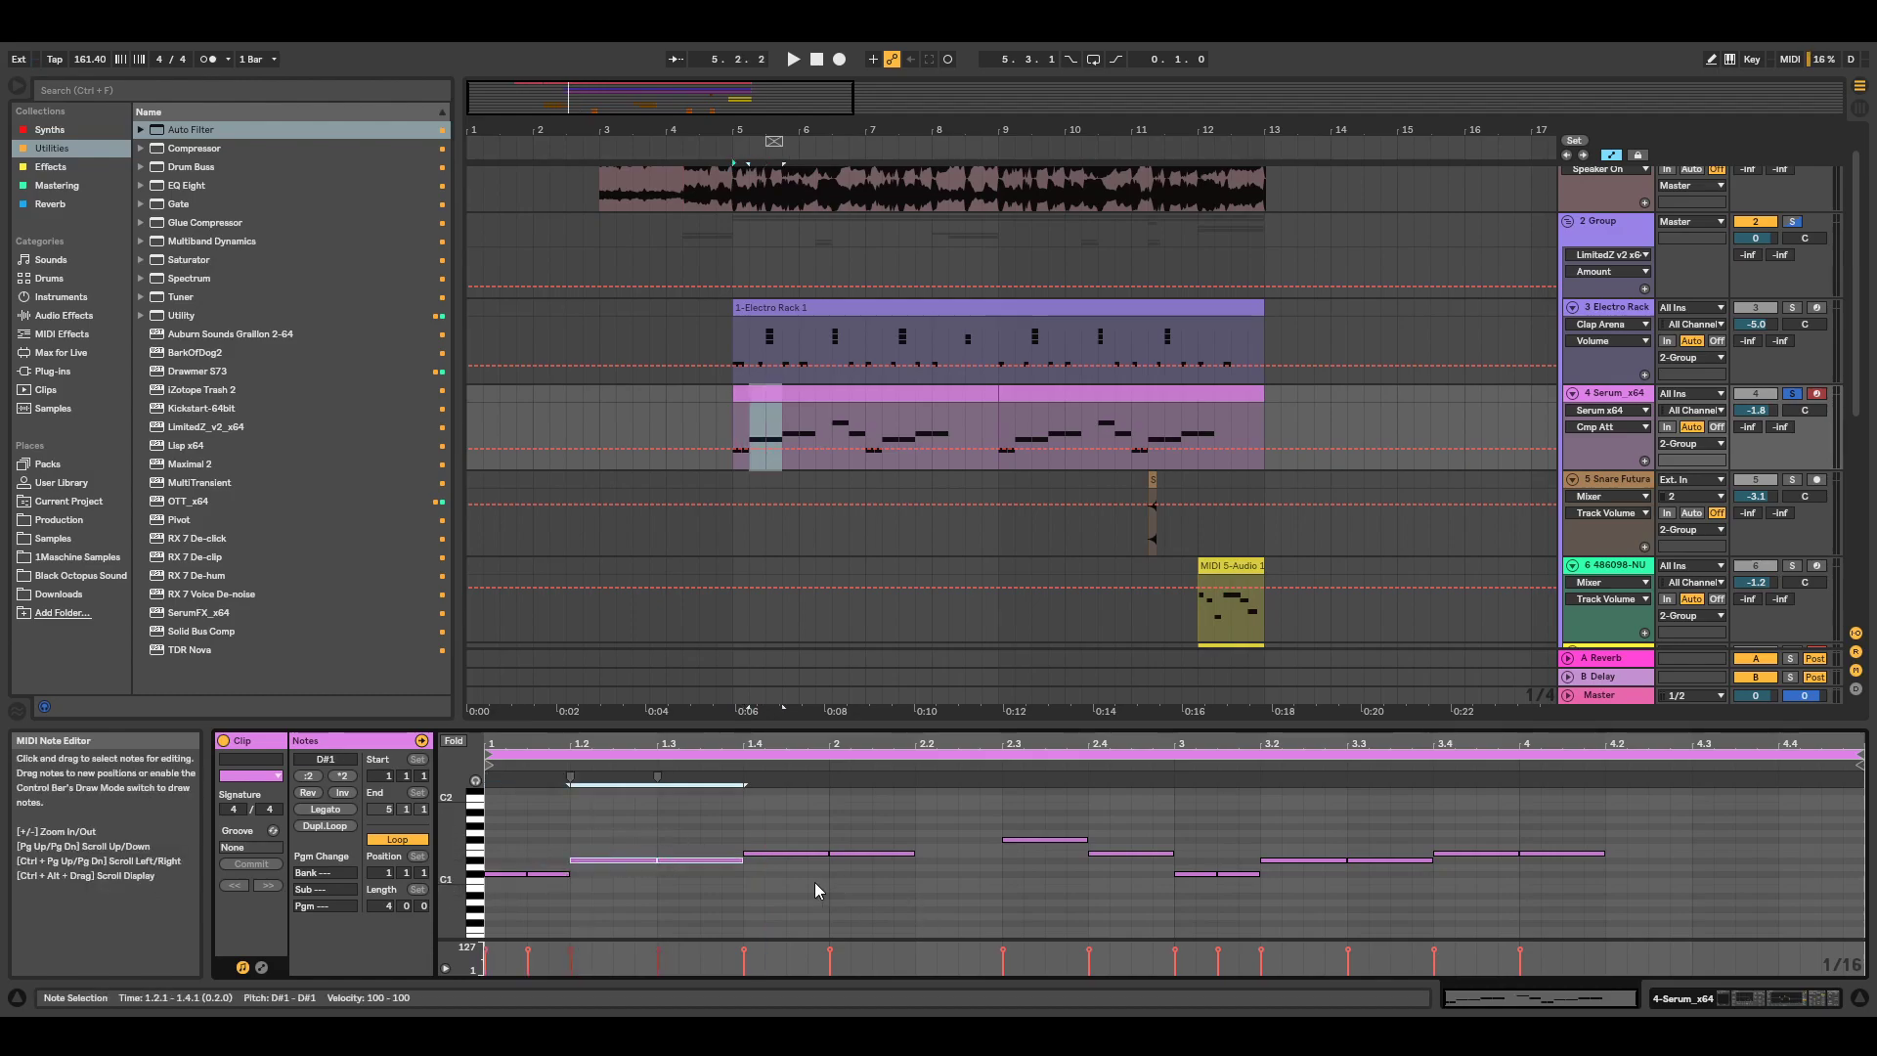
pyautogui.moveTo(796, 872); pyautogui.dragTo(806, 837)
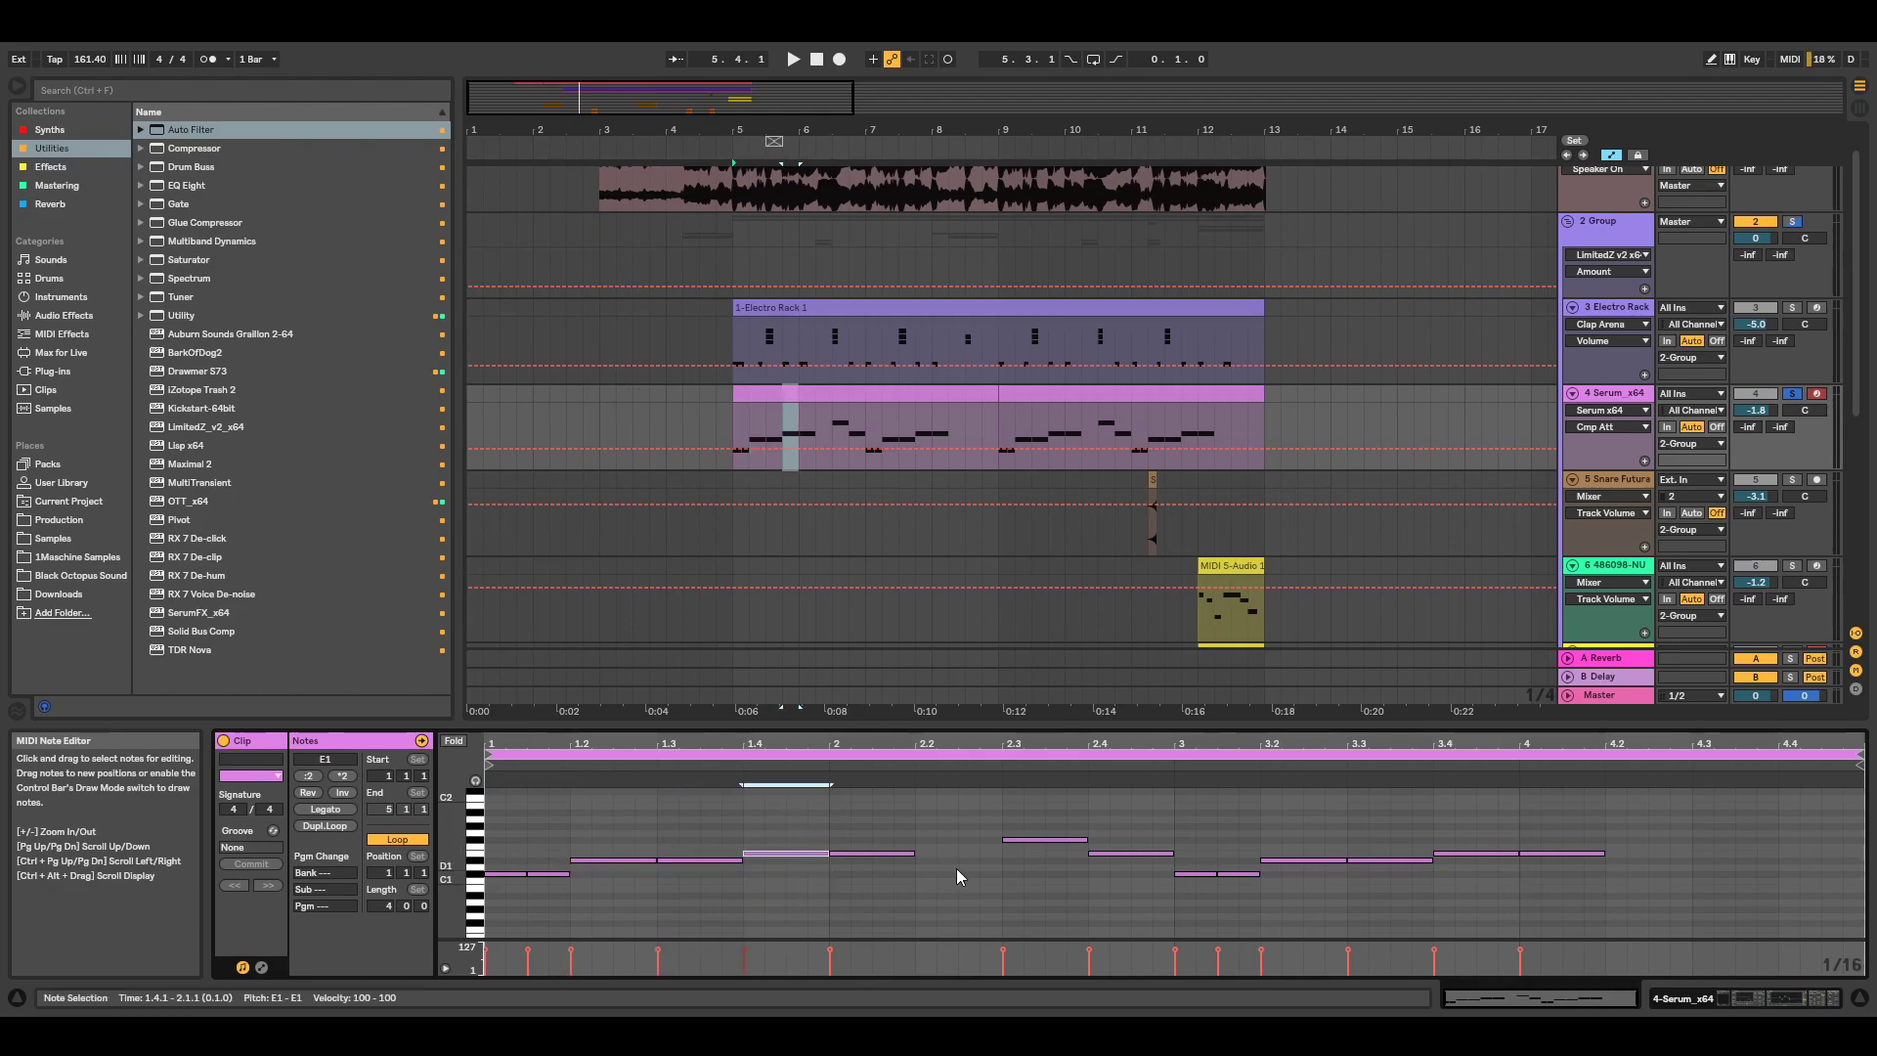
# Examine the F#1 note at 2.3.1 and the E1 note at 2.4.1 in the Serum clip.
pyautogui.moveTo(1042, 853); pyautogui.dragTo(1047, 833)
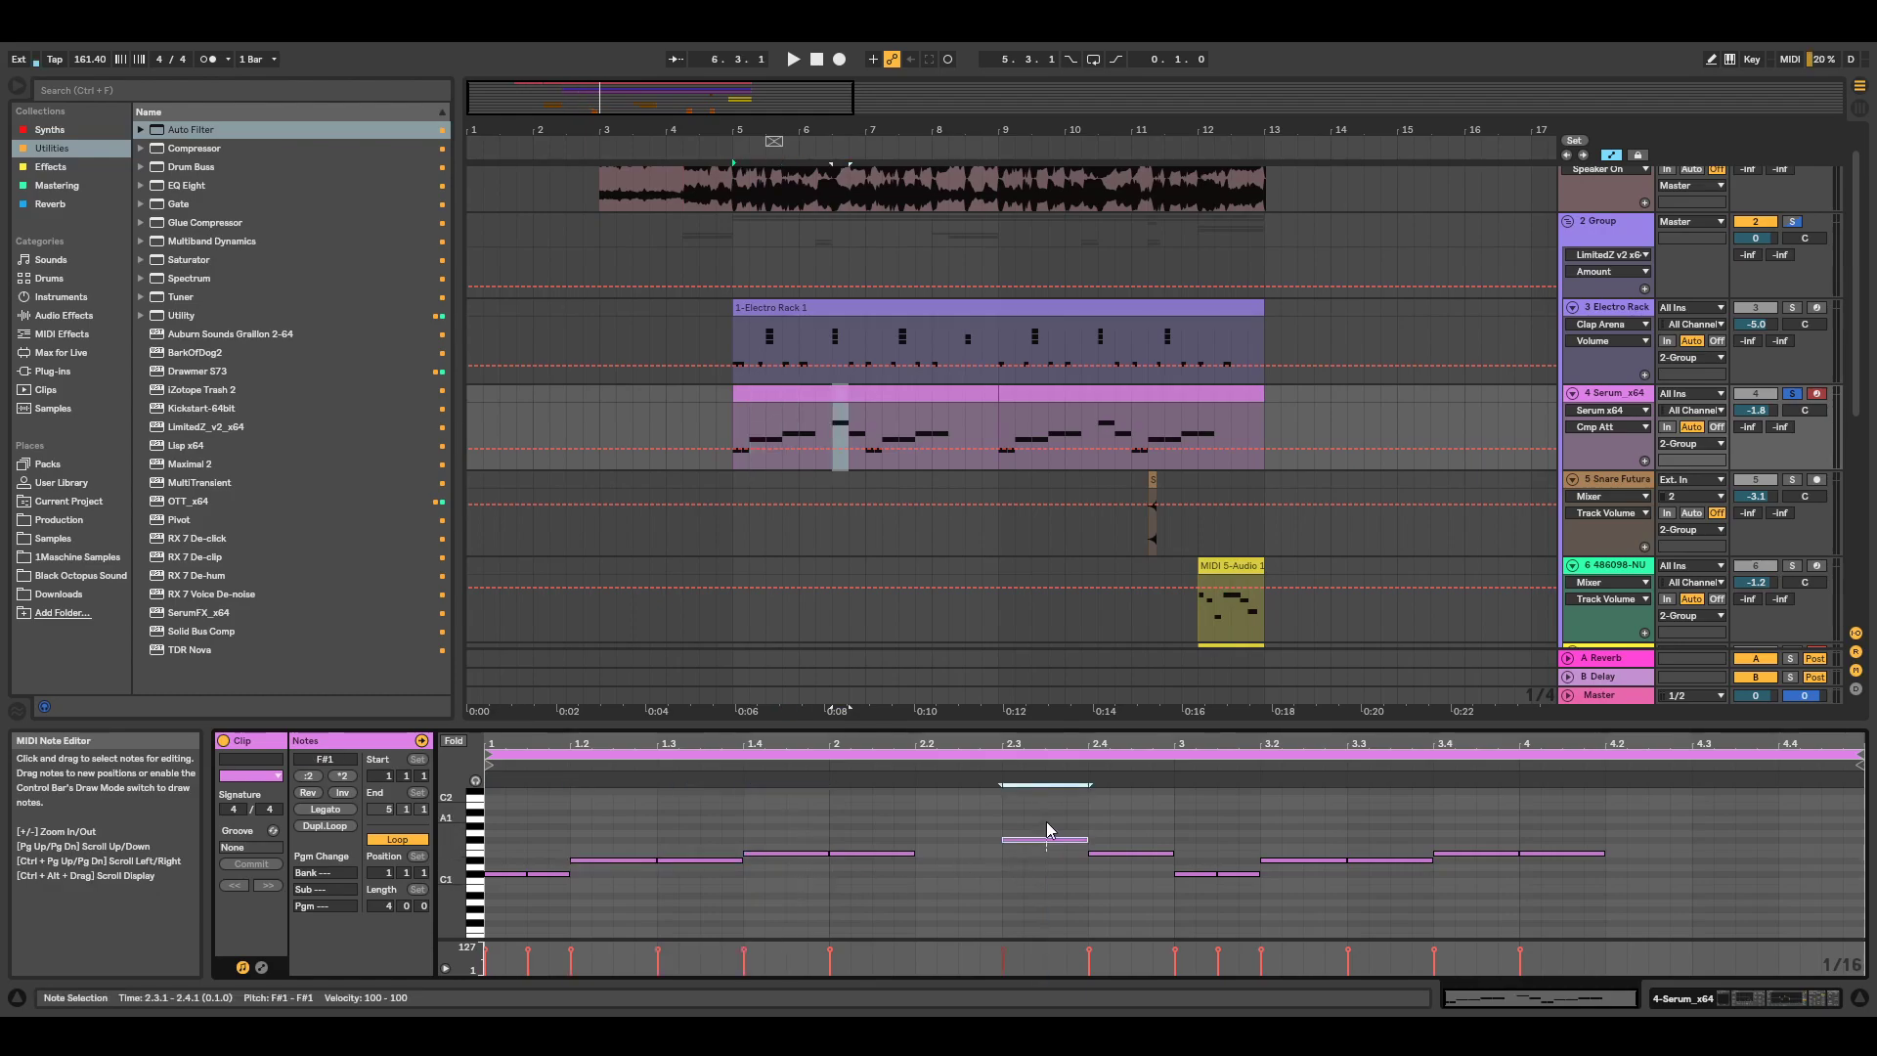
pyautogui.click(1125, 853)
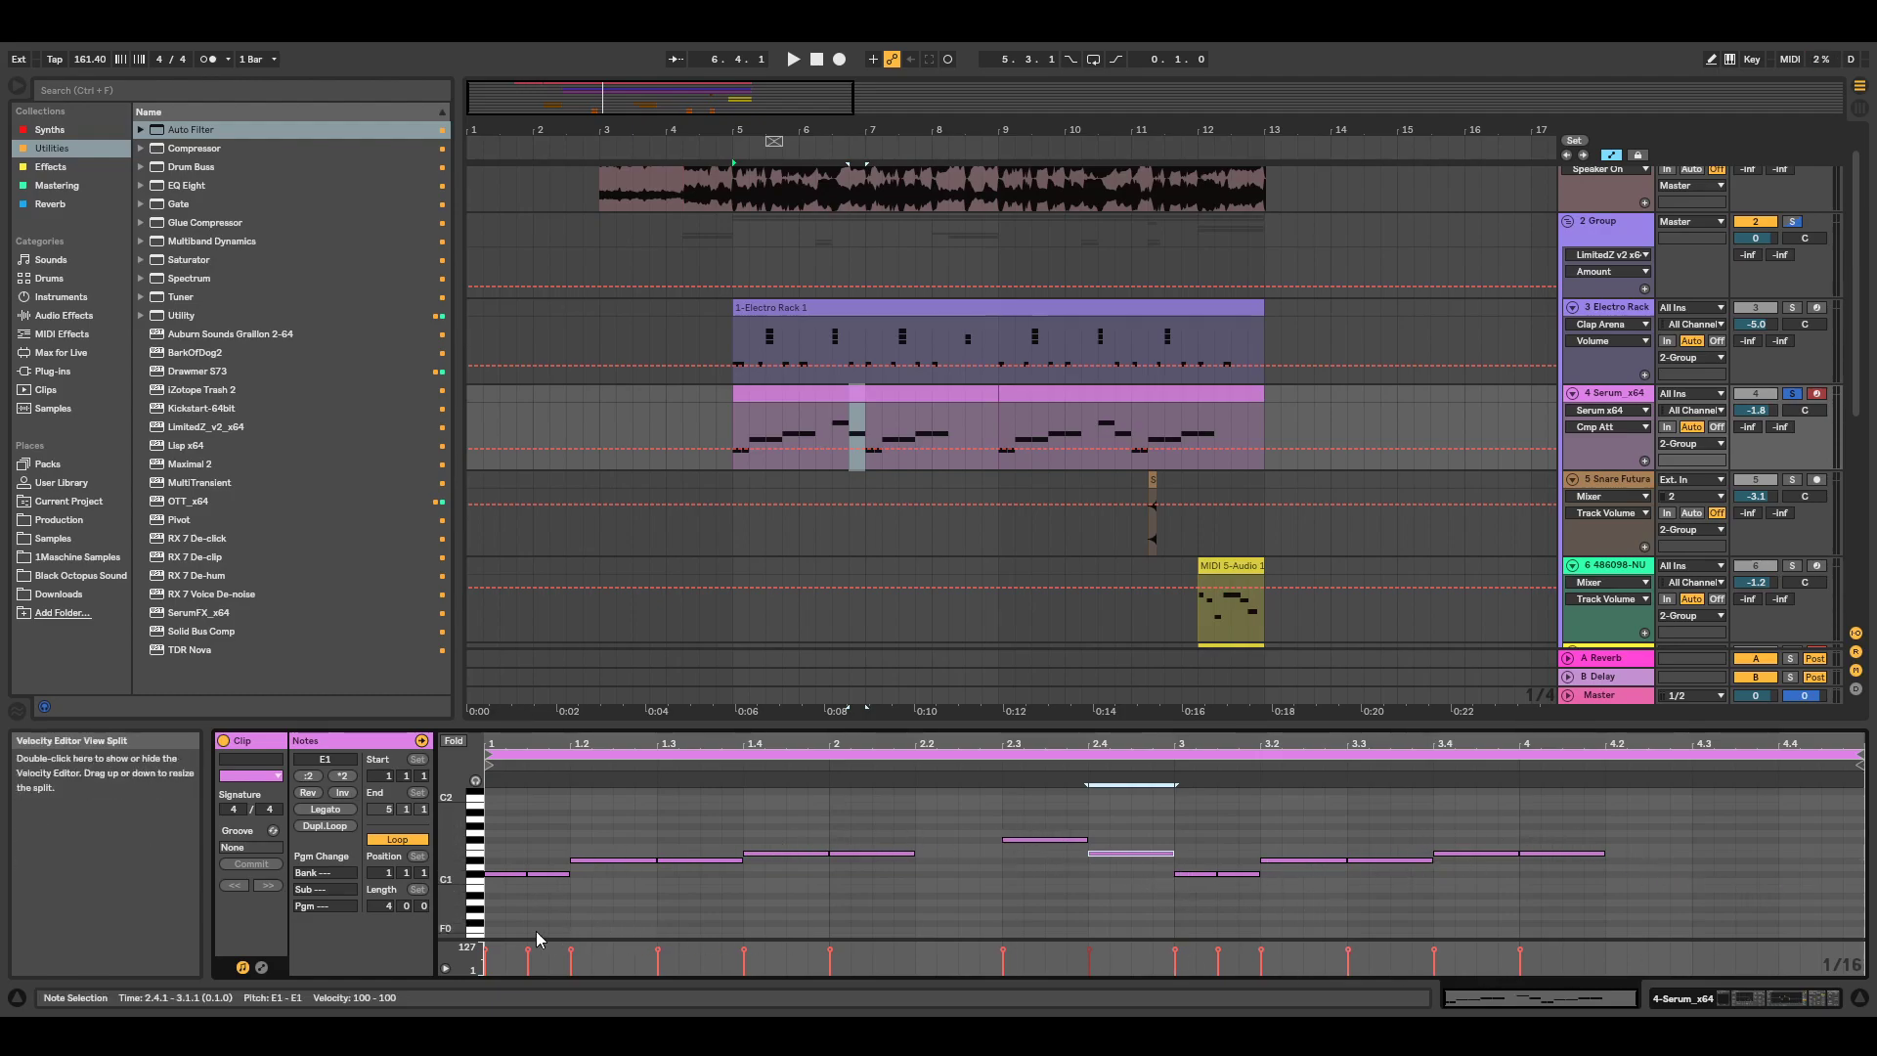
# Try the Serum clip's first note an octave lower at C#0 and return it to C#1.
pyautogui.click(508, 872)
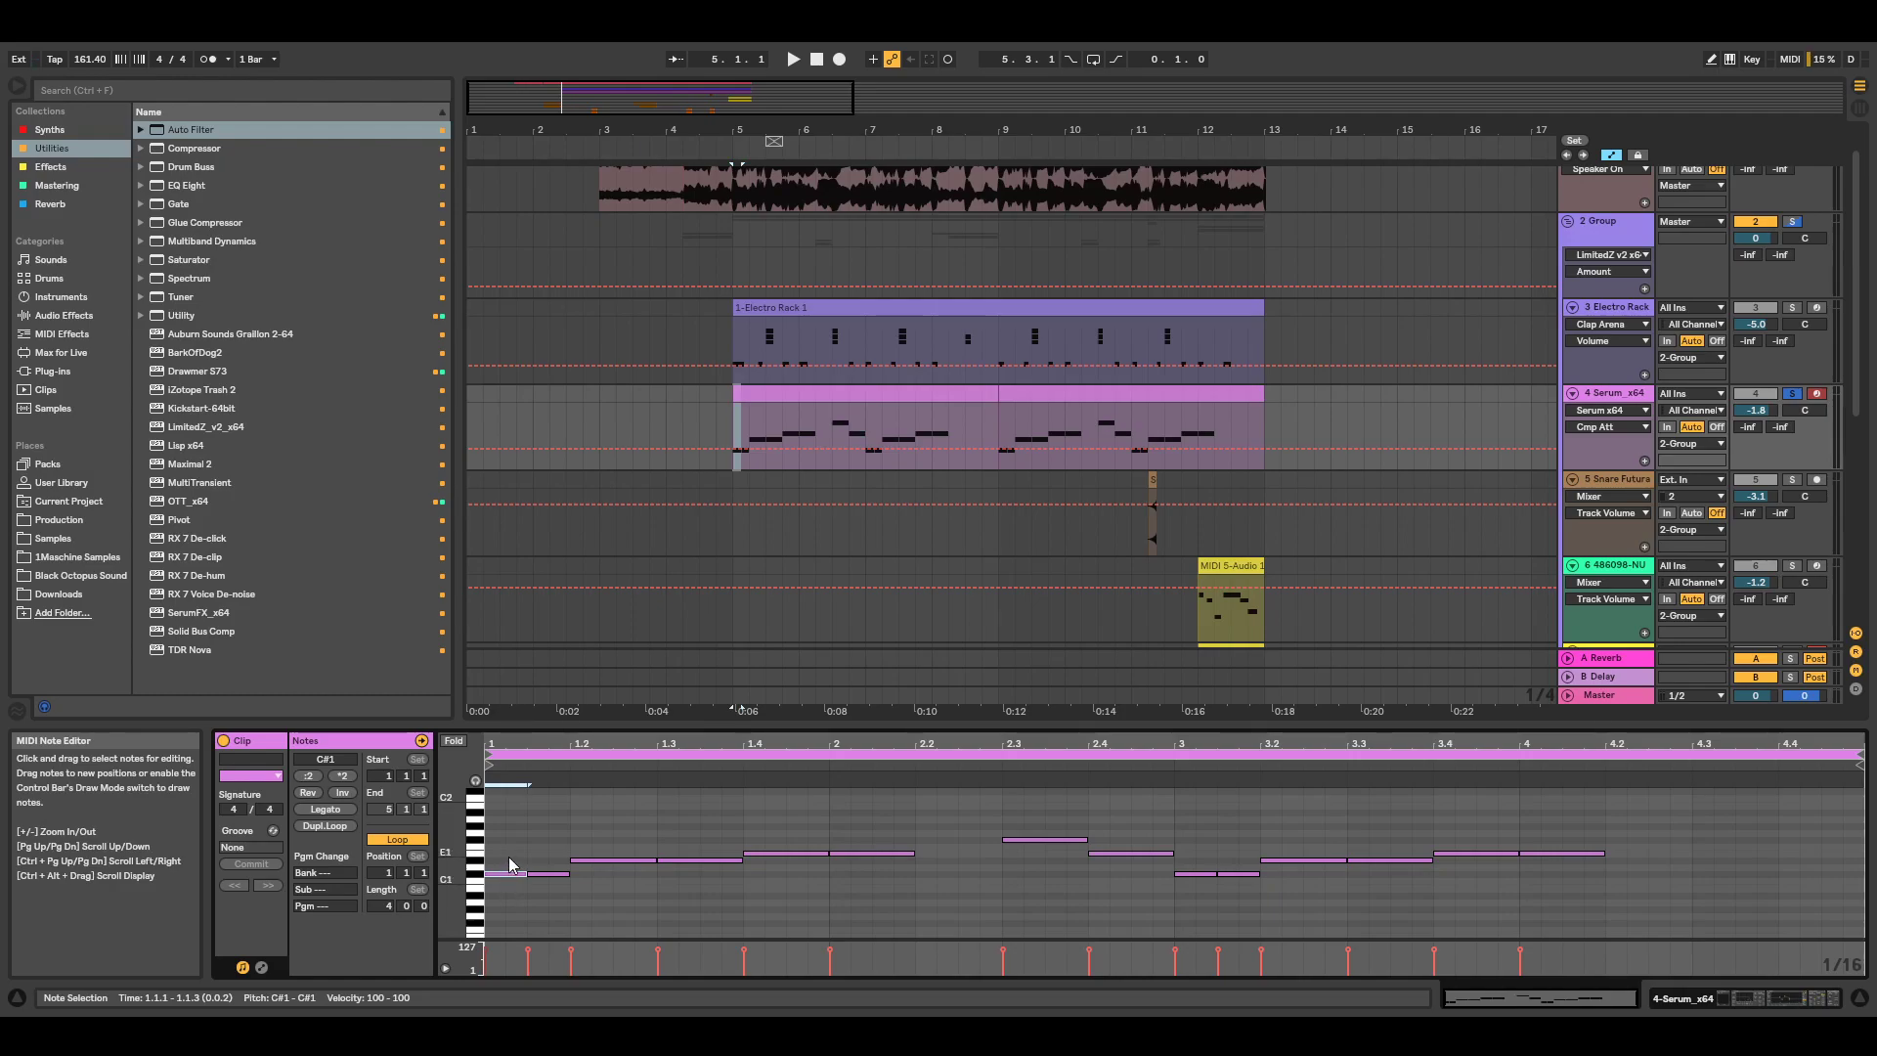
pyautogui.hotkey('shift', 'Down')
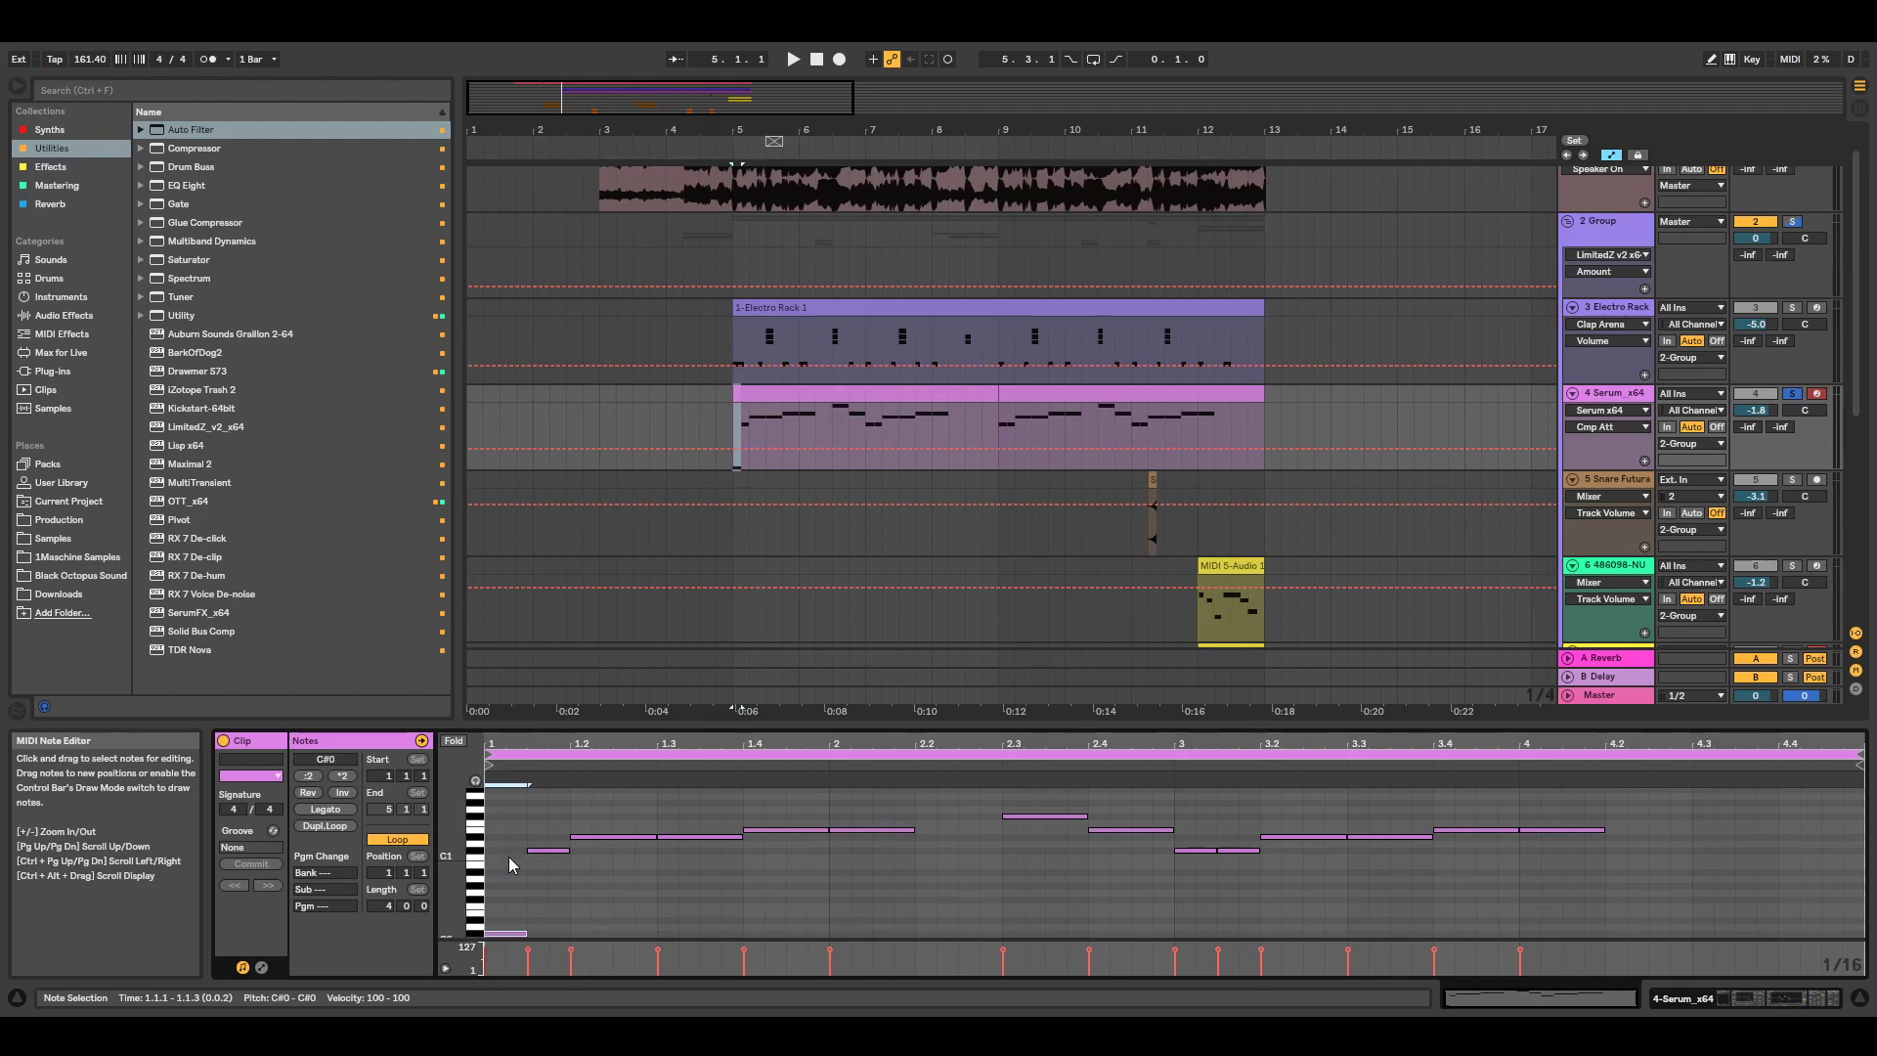
pyautogui.scroll(-1, 516, 869)
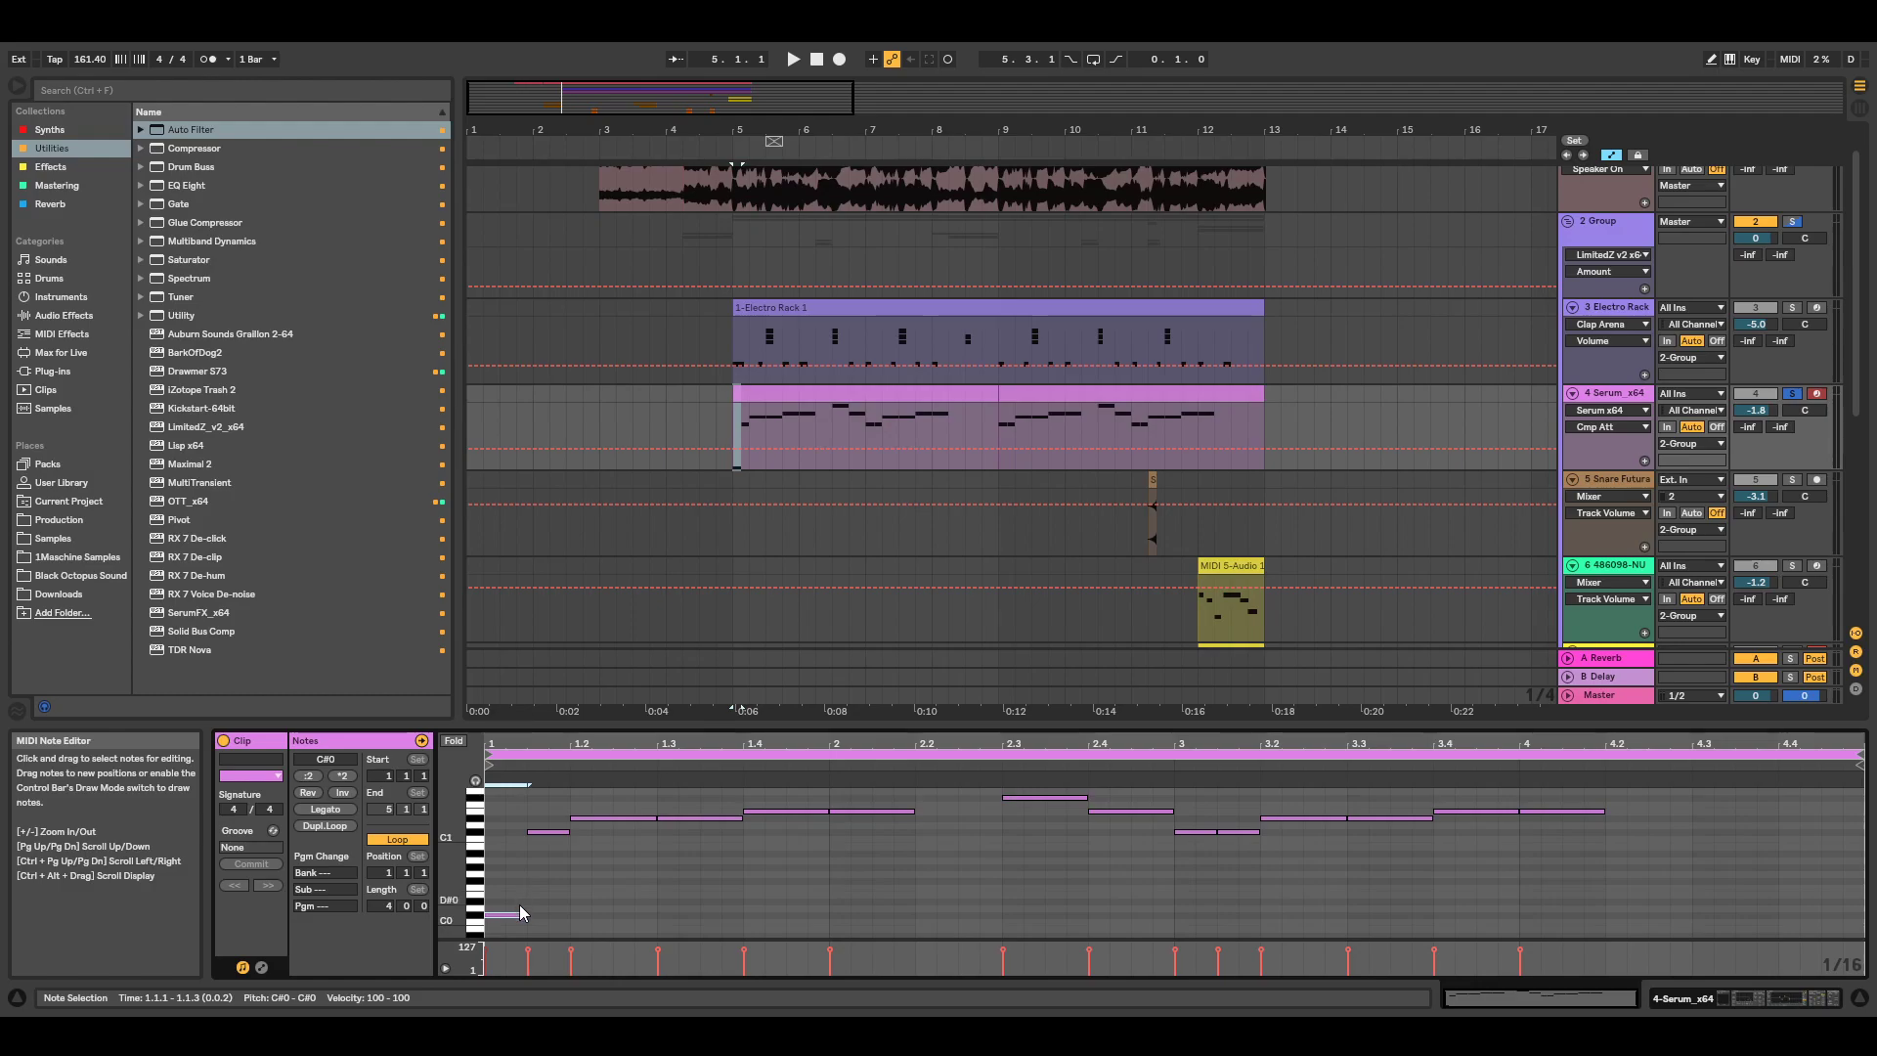
pyautogui.hotkey('shift', 'Up')
pyautogui.scroll(2, 542, 880)
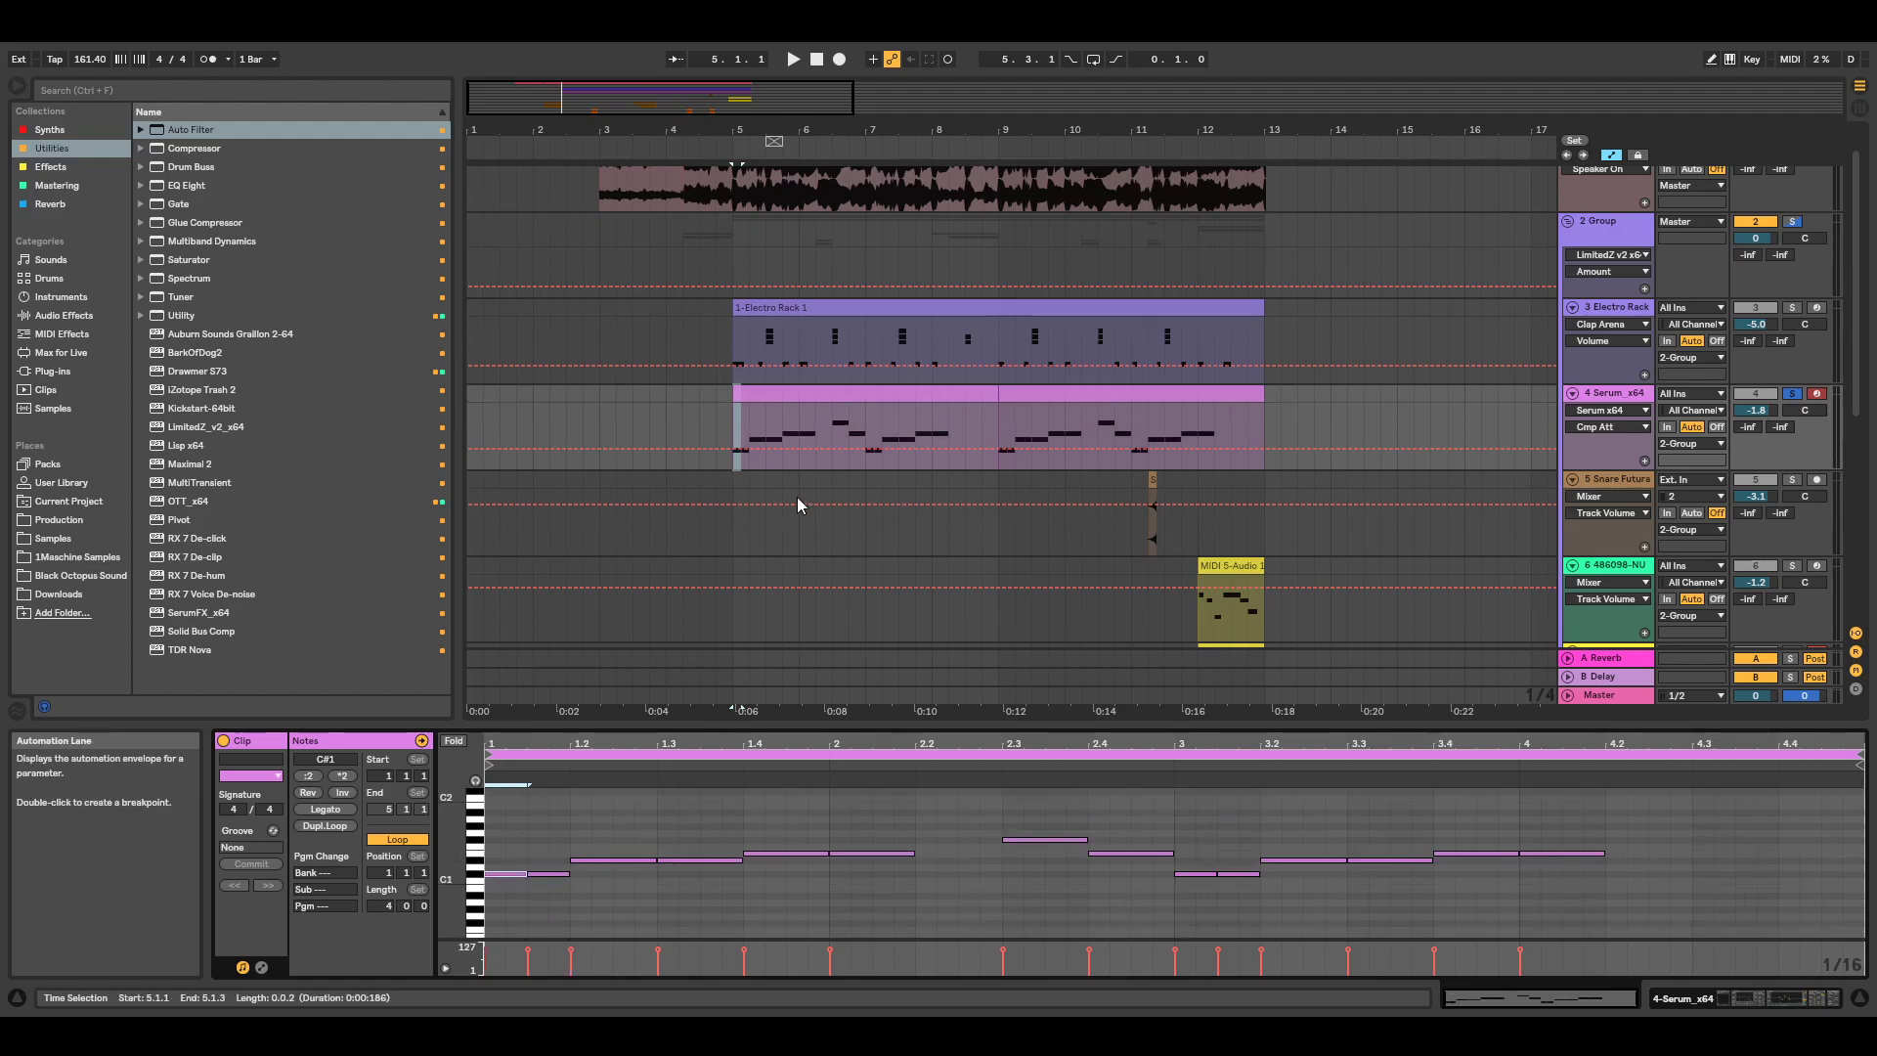
# Open the Electro Rack drum clip in the note editor, solo its track and audition the drum pattern.
pyautogui.scroll(-1, 914, 530)
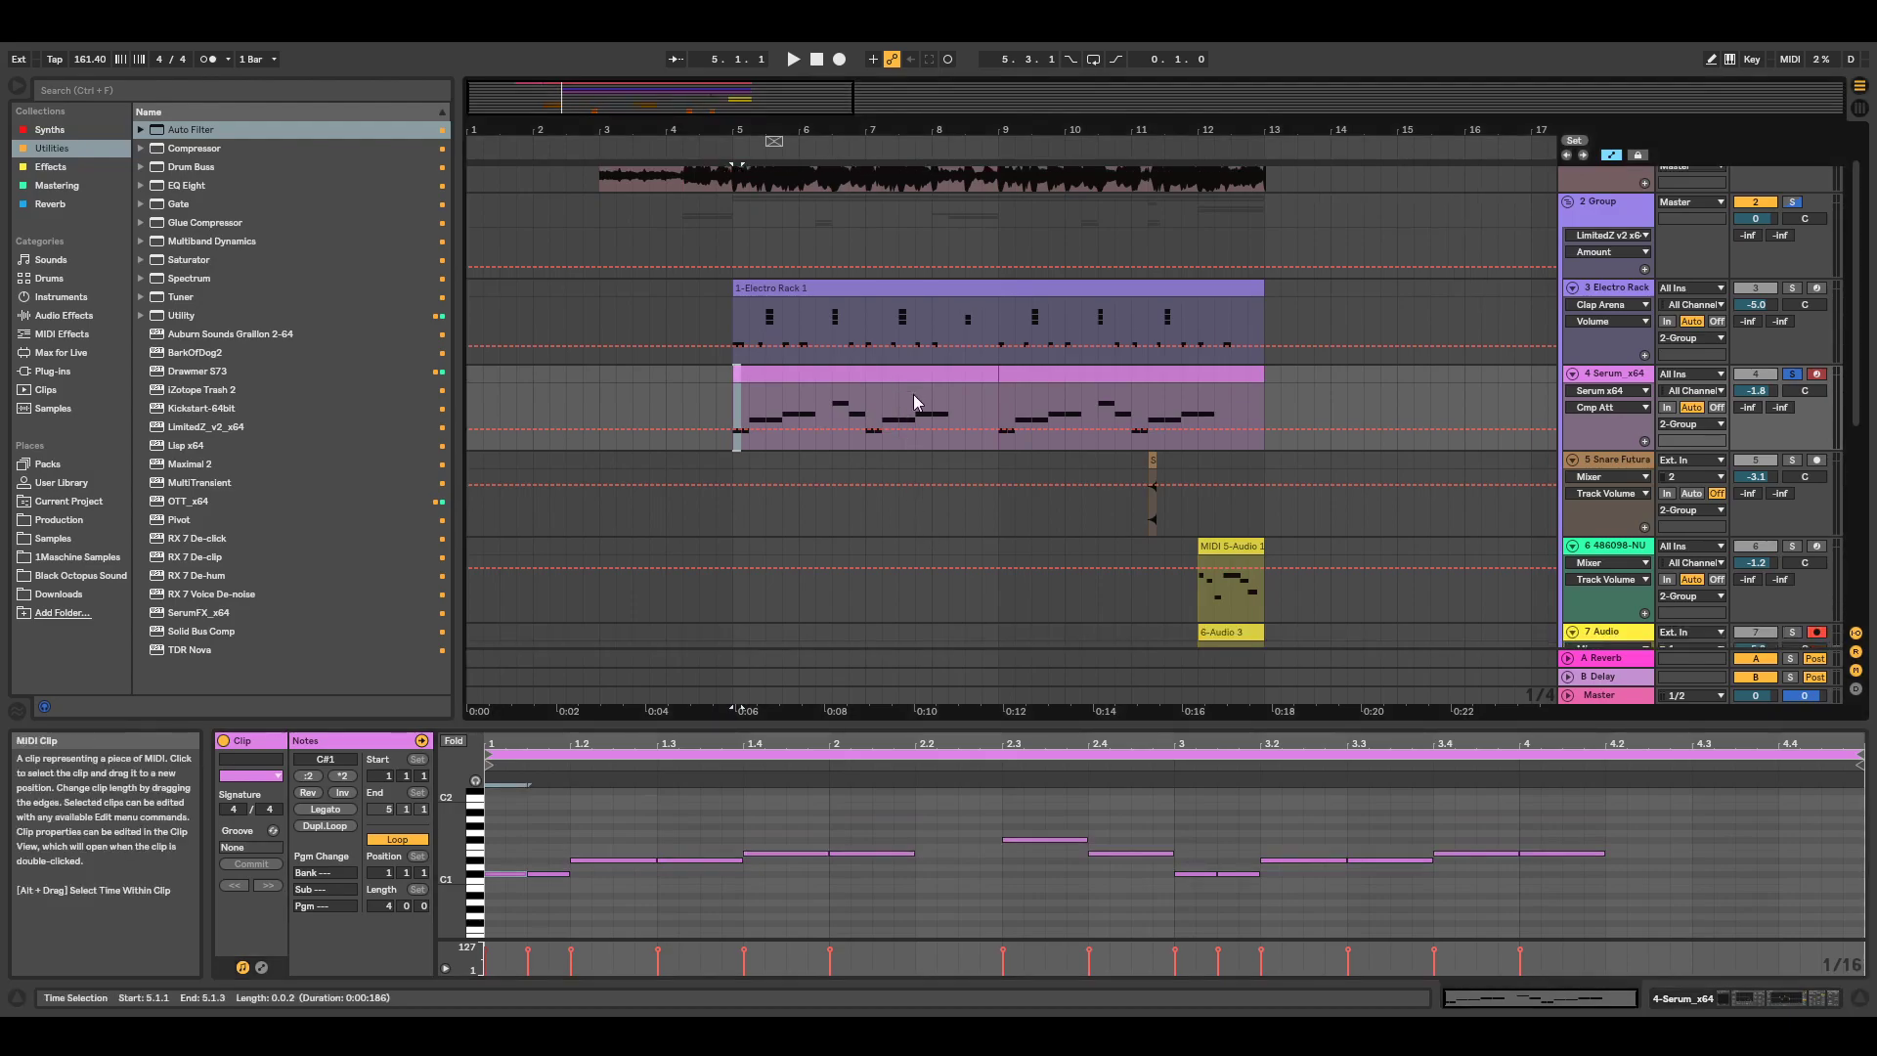
pyautogui.scroll(2, 927, 517)
pyautogui.click(927, 327)
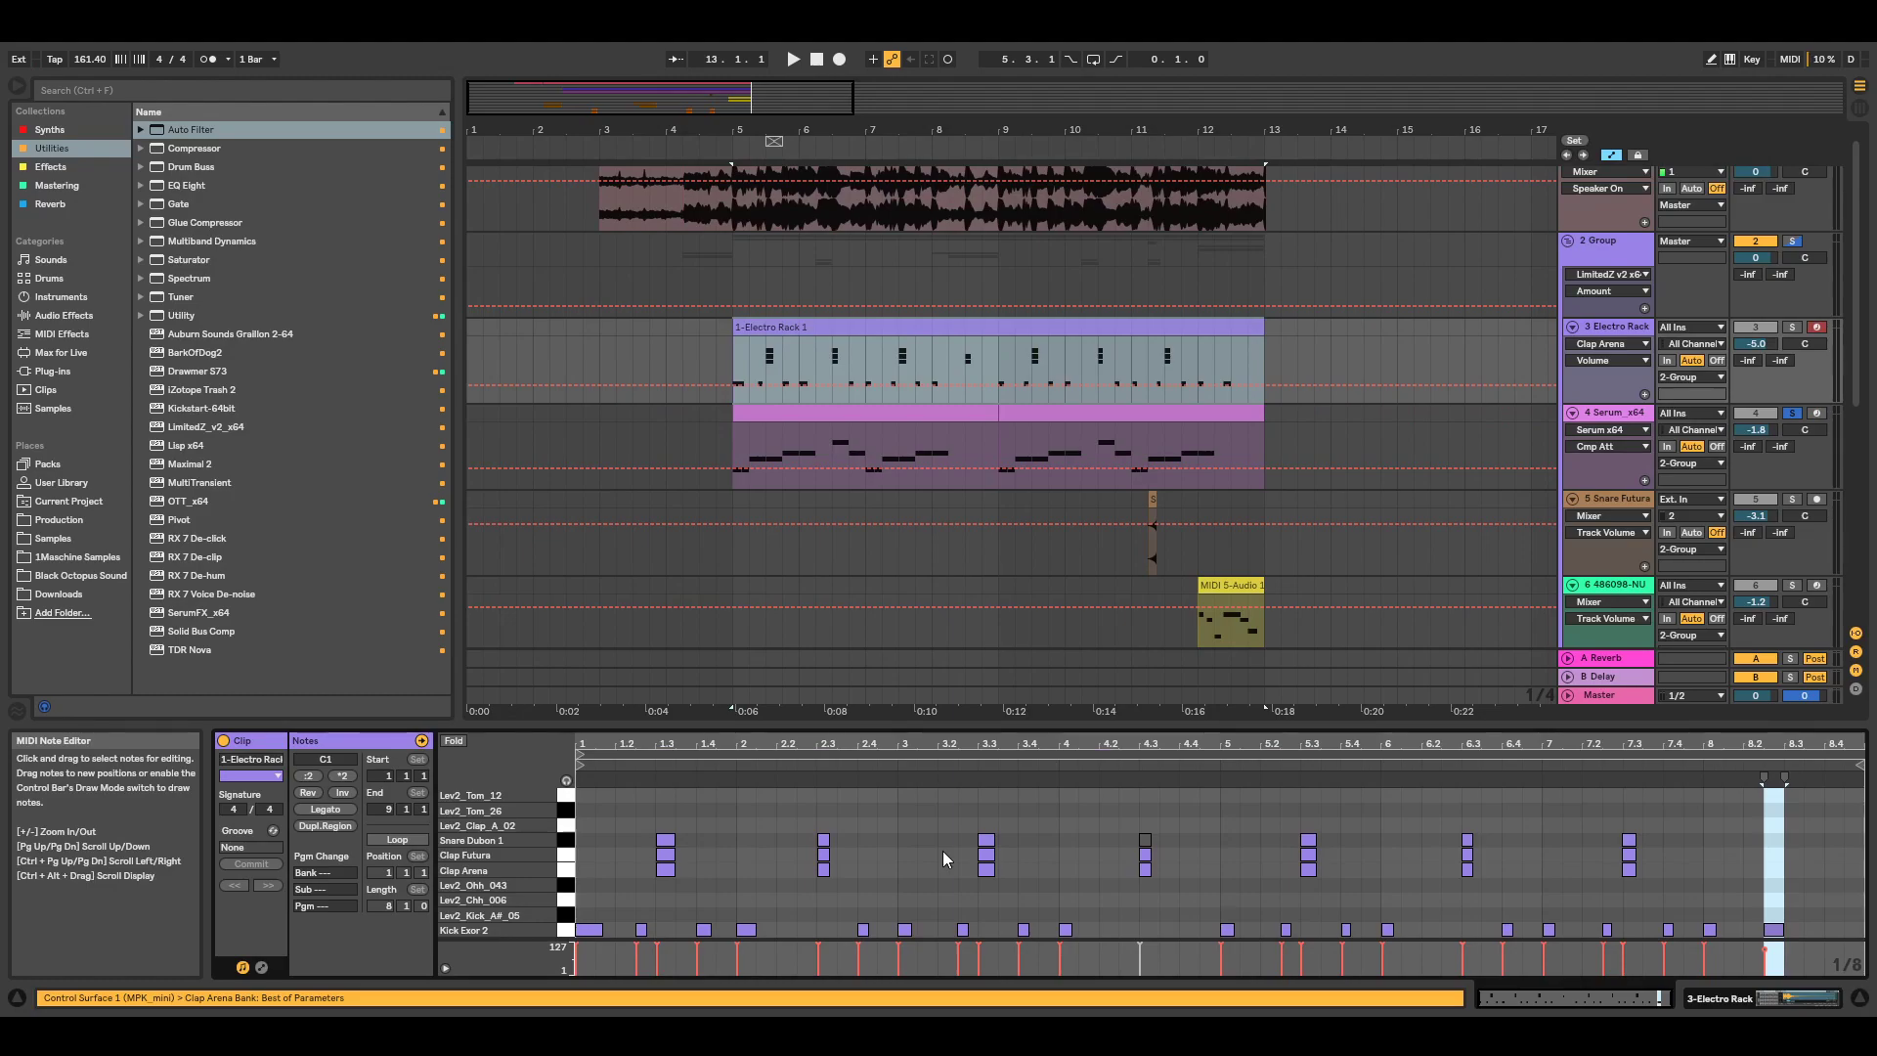
pyautogui.click(1792, 327)
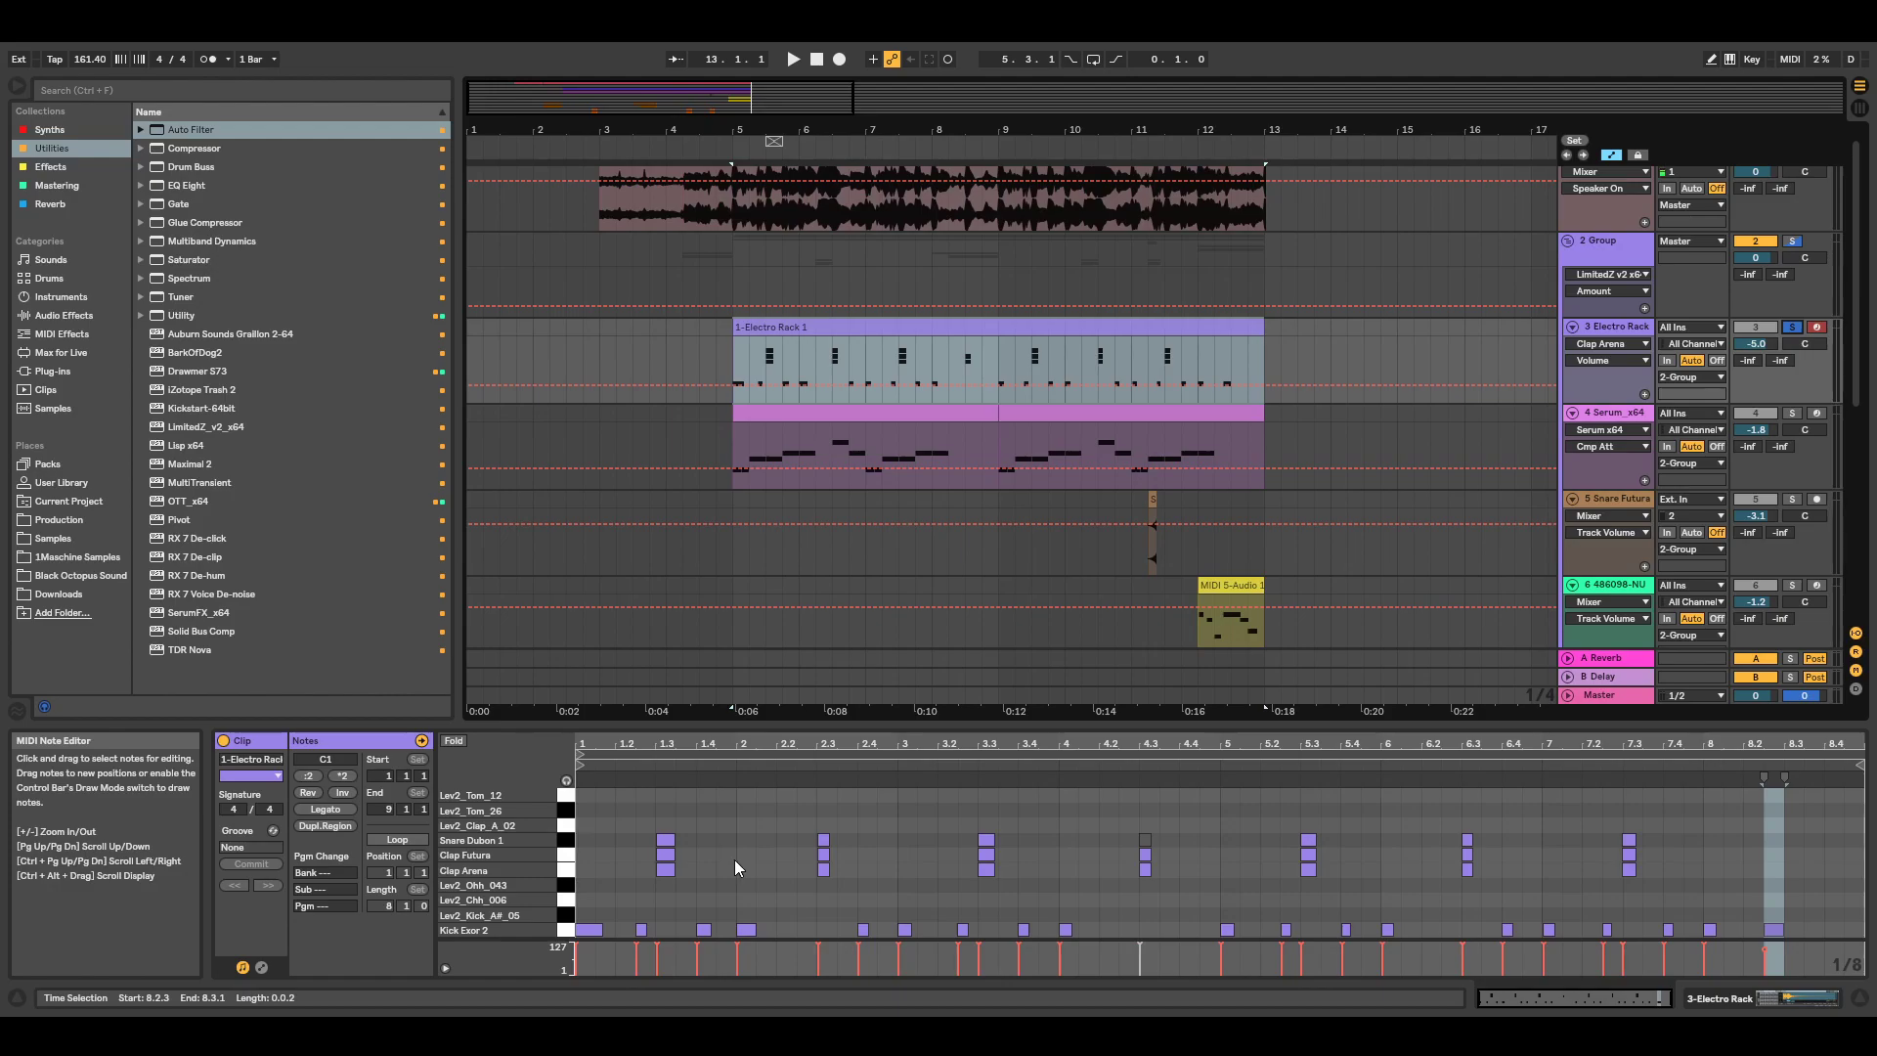
pyautogui.press('space')
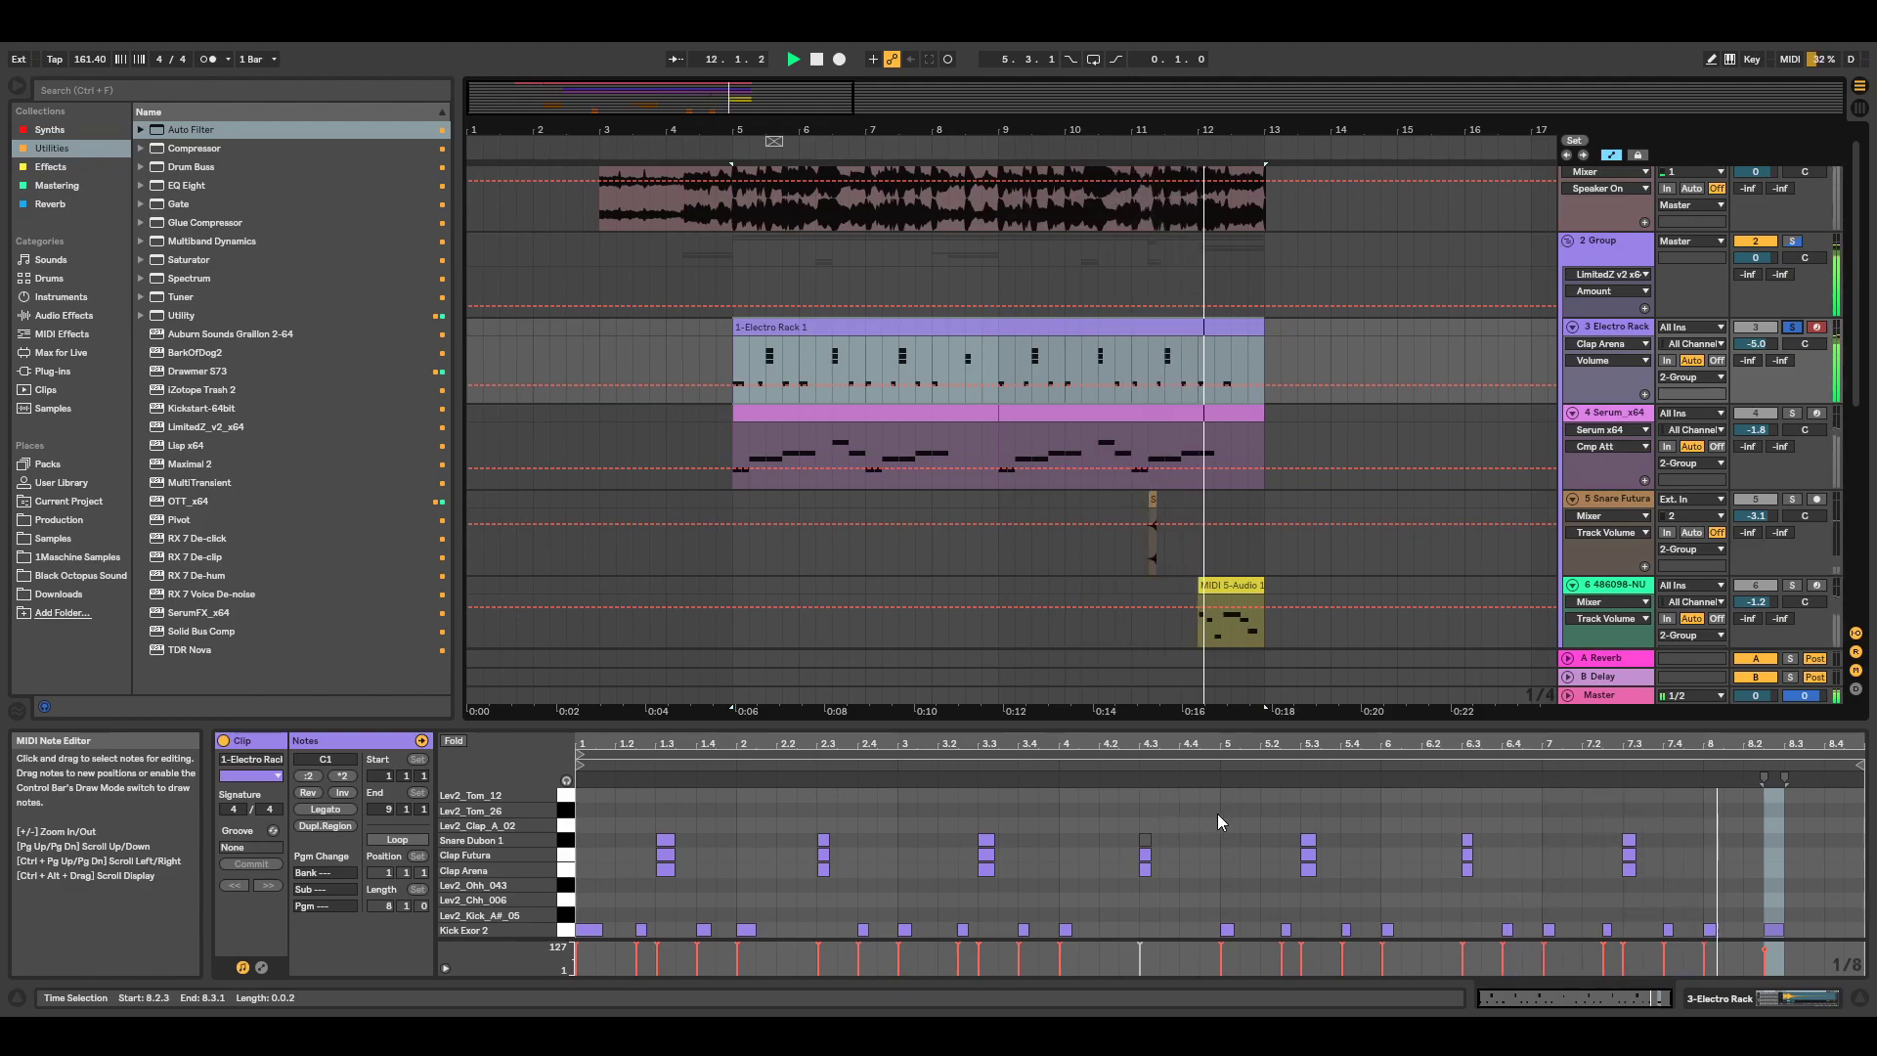
pyautogui.press('space')
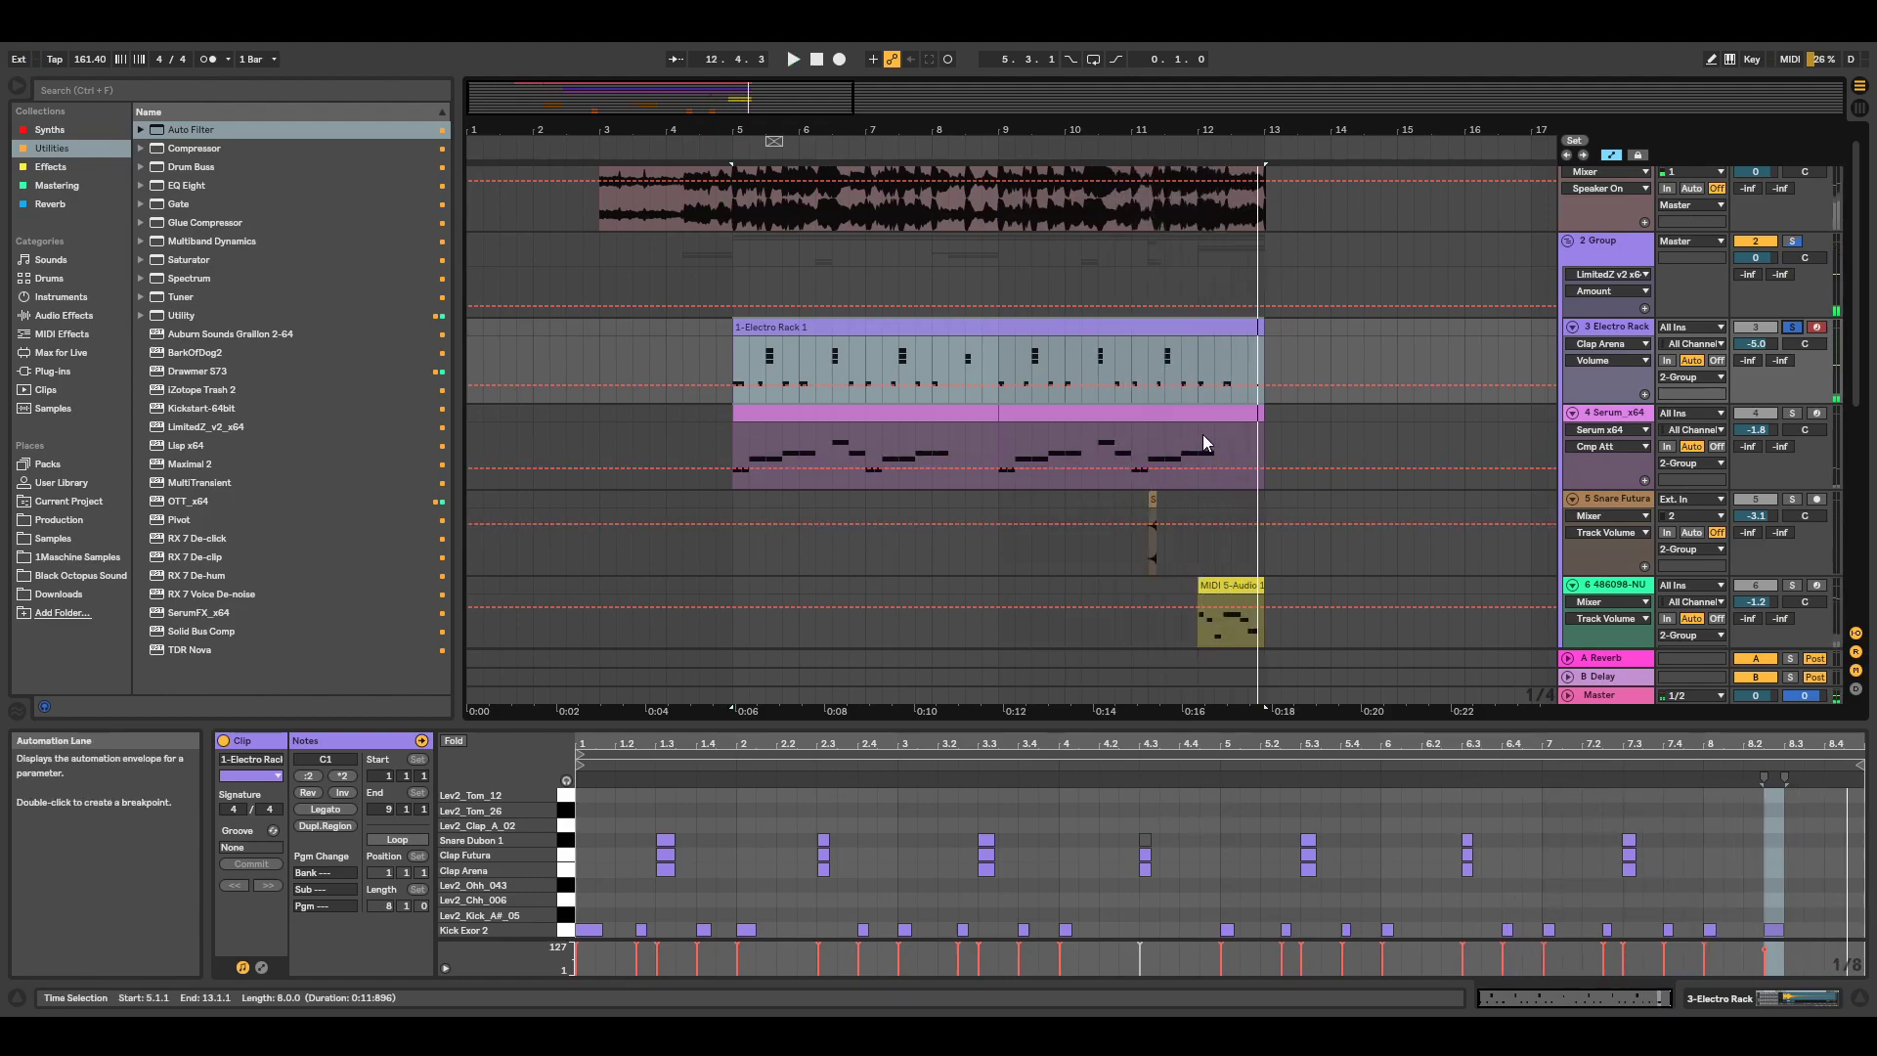
# Look through the arrangement's tracks, from the Troyboi reference down to the frozen and resampled audio tracks.
pyautogui.scroll(-1, 1204, 443)
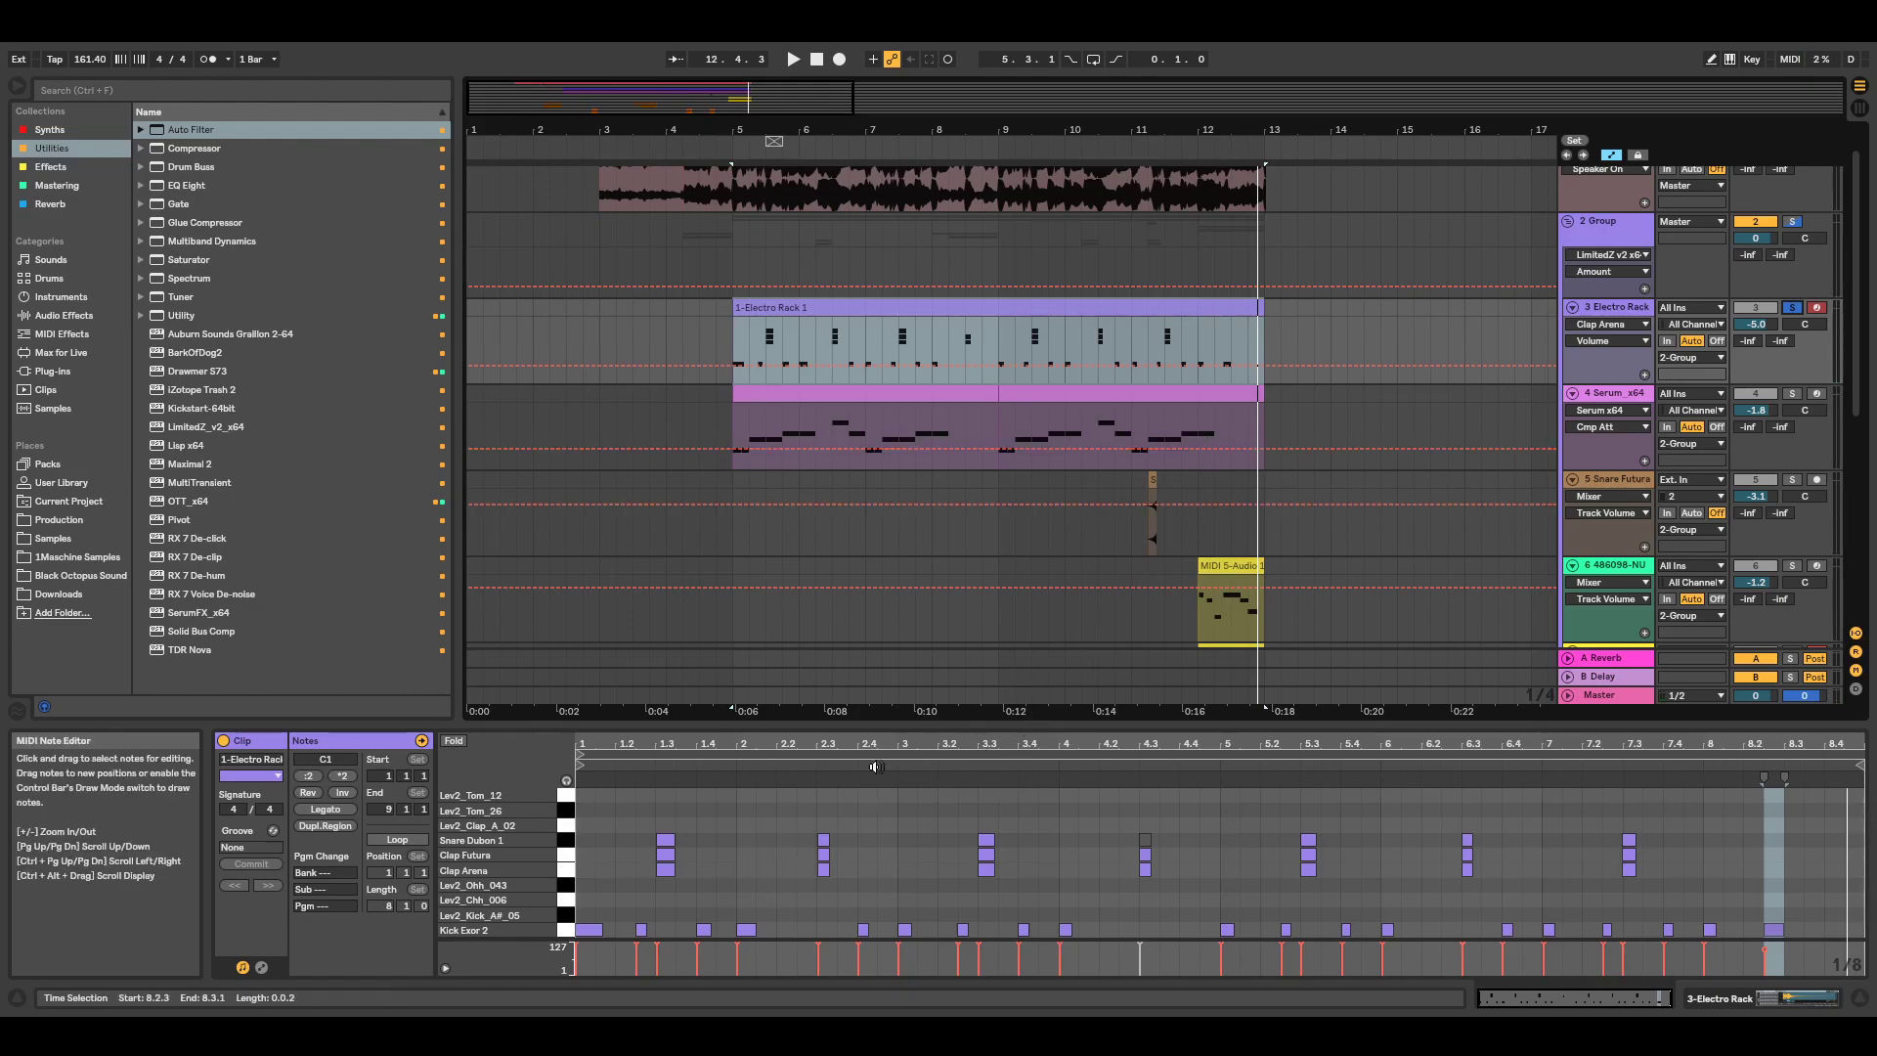
pyautogui.scroll(-1, 958, 559)
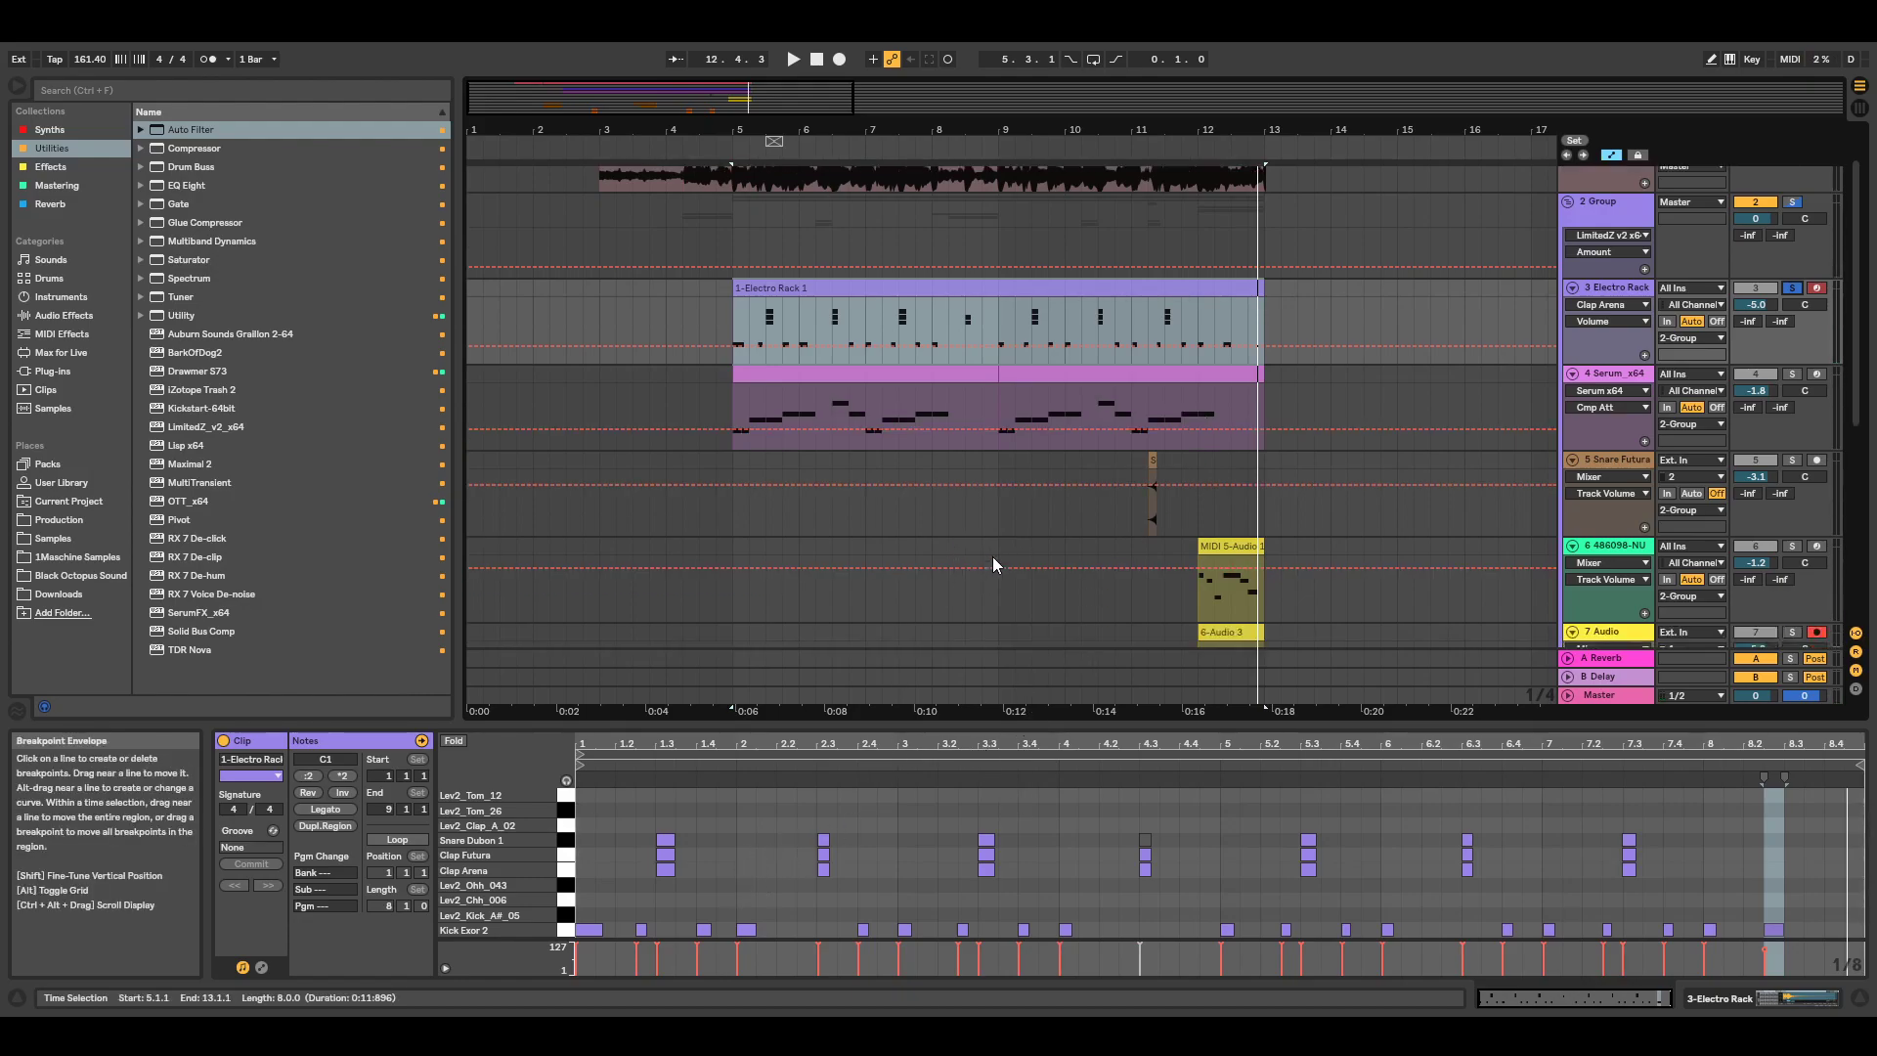
pyautogui.scroll(-3, 1029, 548)
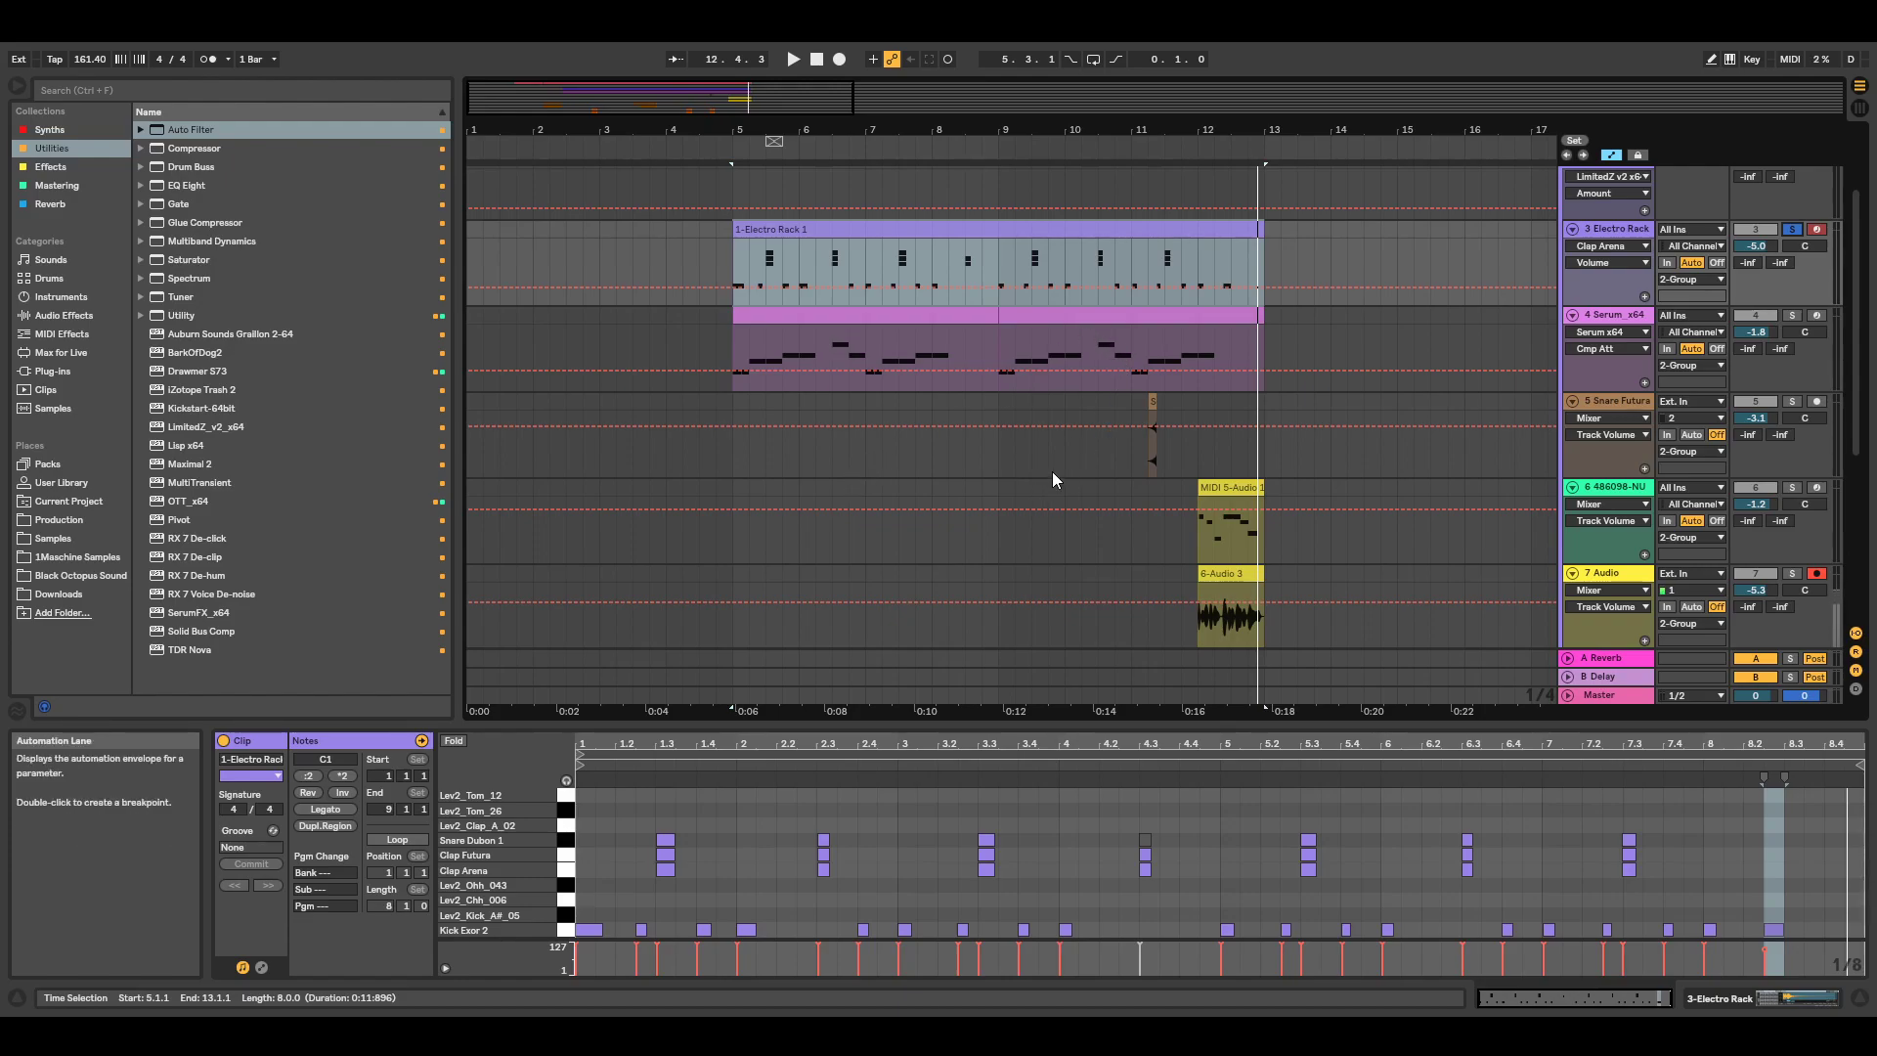
pyautogui.scroll(4, 1052, 471)
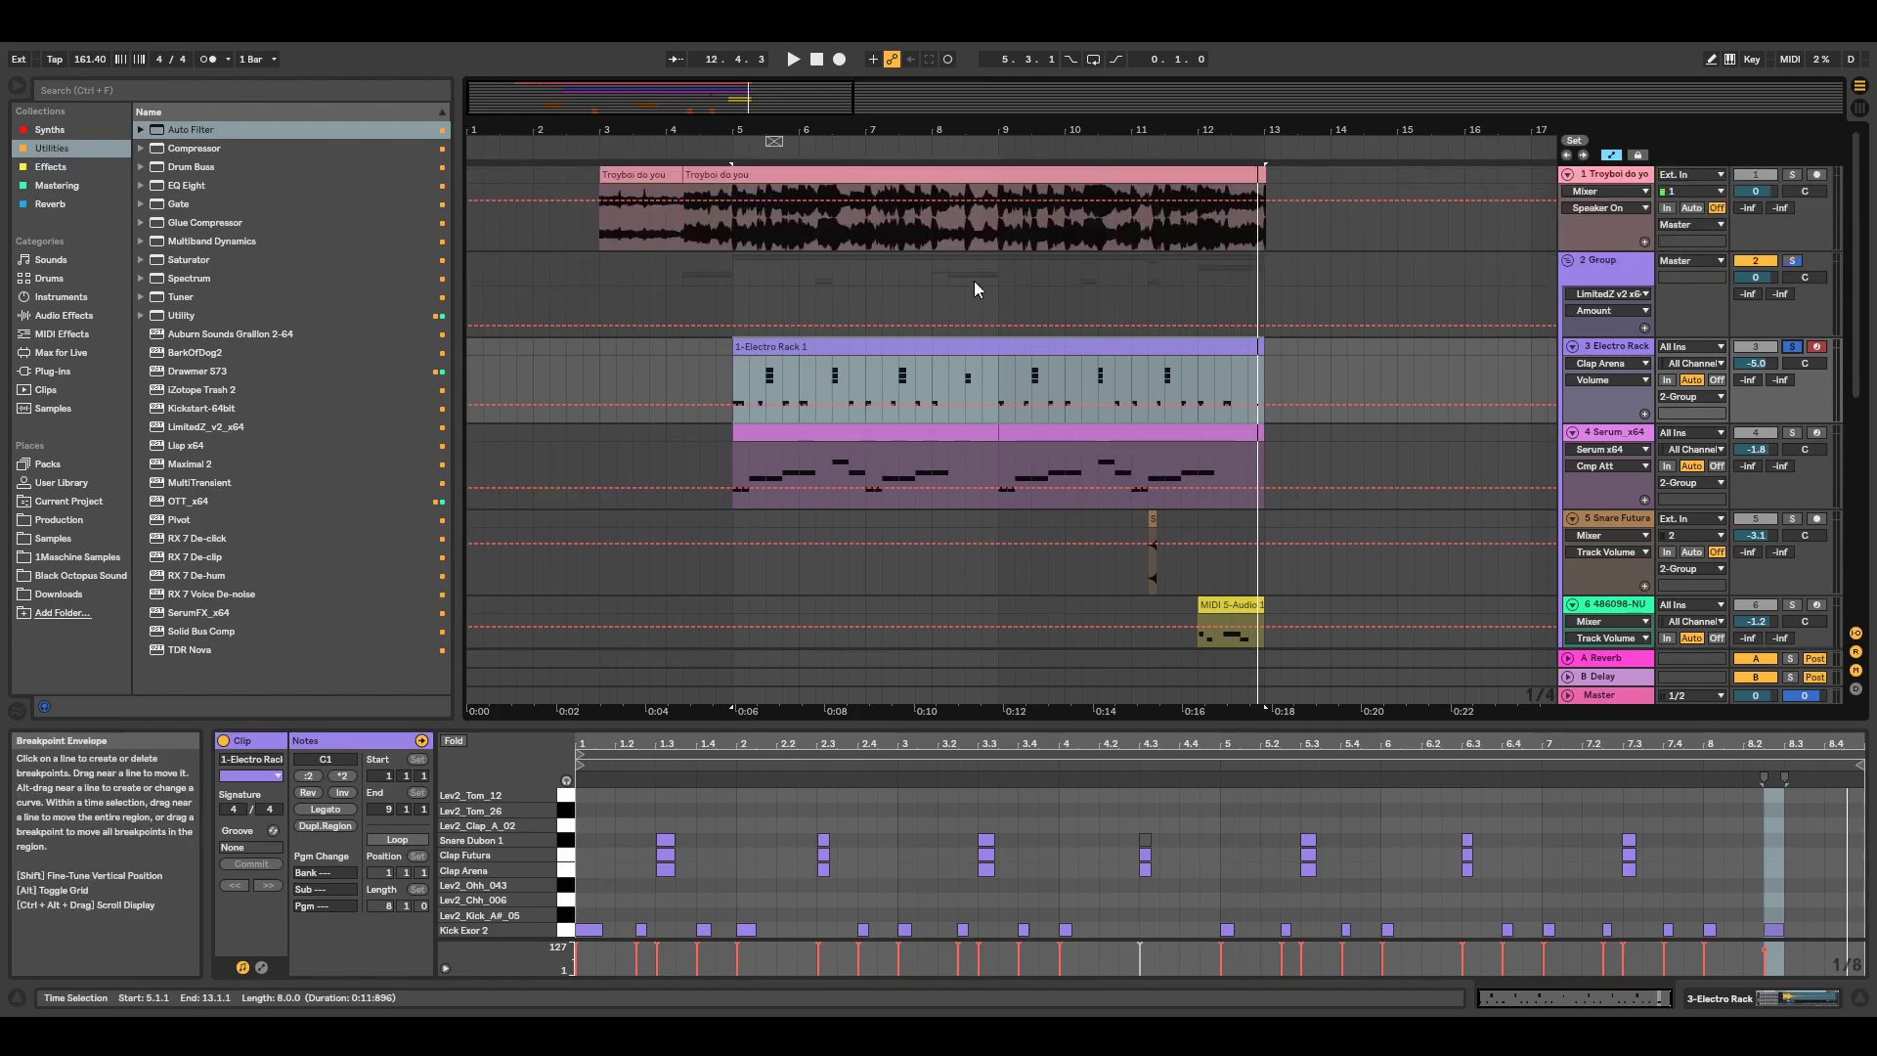
pyautogui.scroll(-5, 979, 279)
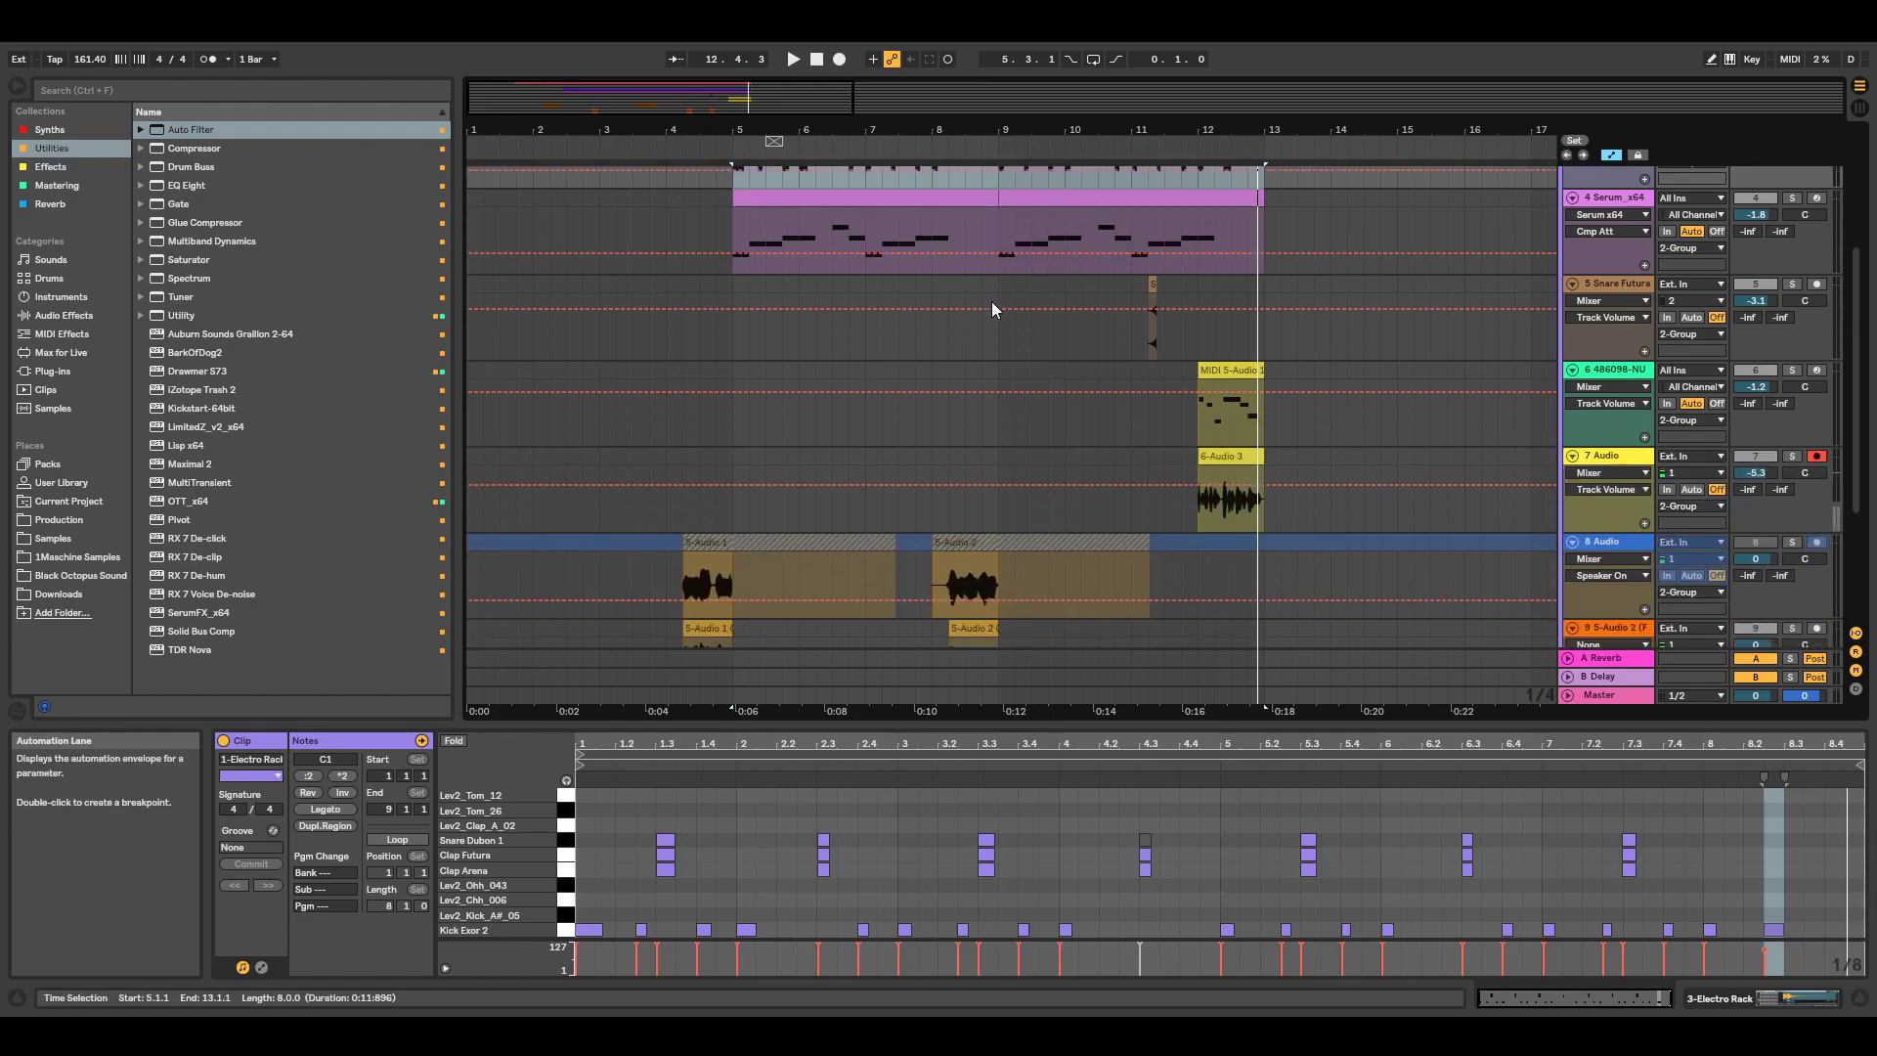
pyautogui.scroll(1, 1022, 401)
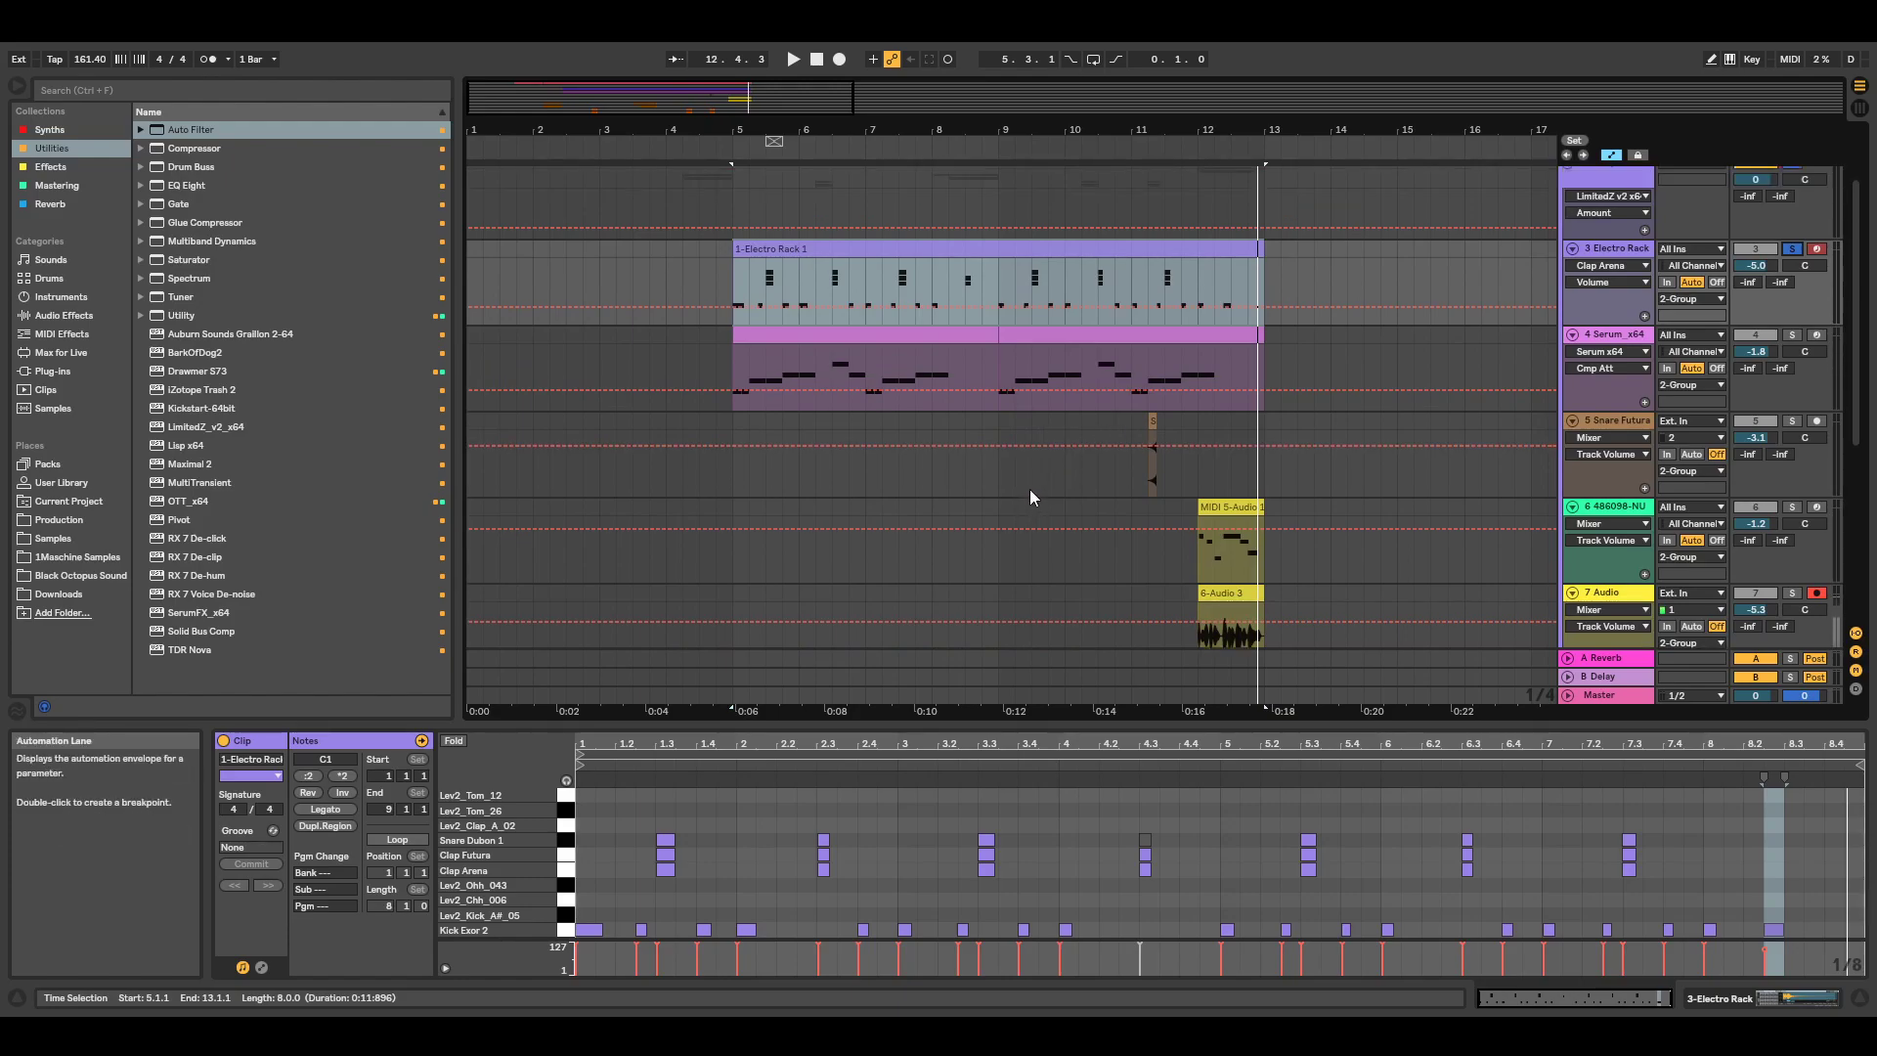
pyautogui.scroll(1, 1029, 489)
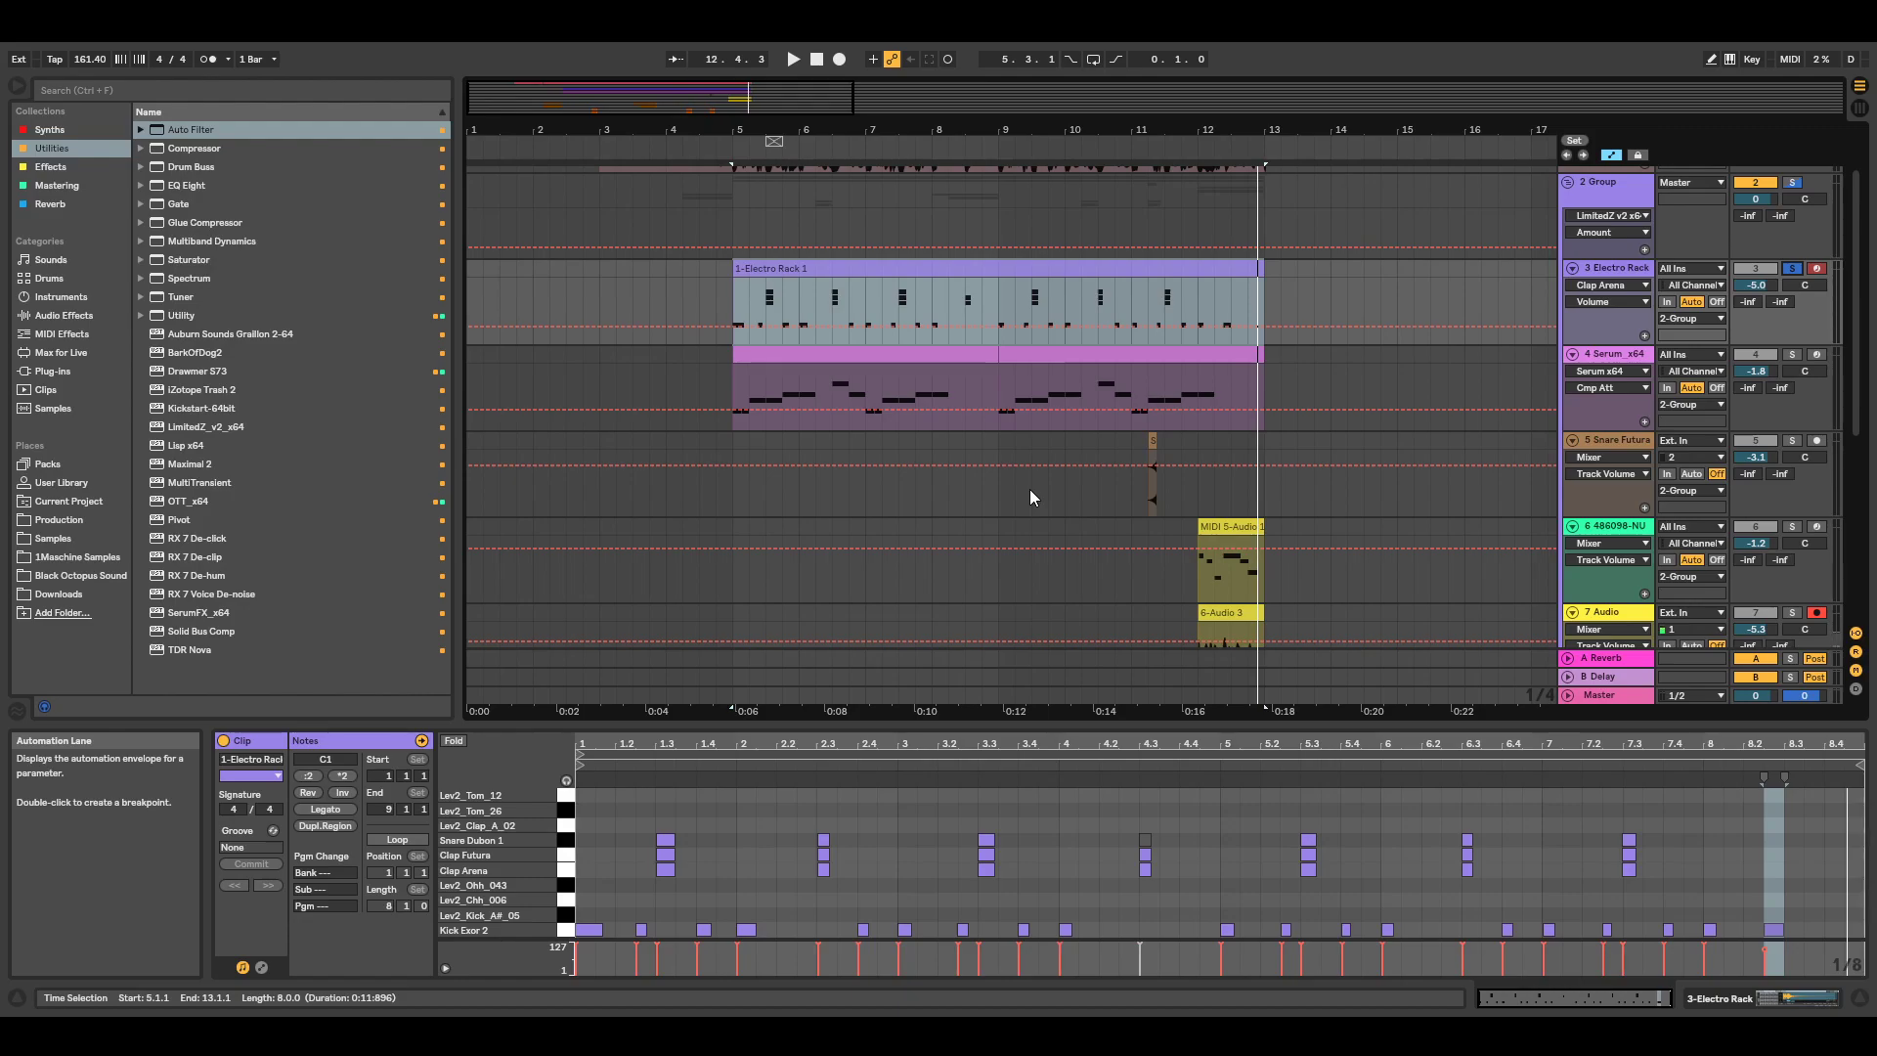
pyautogui.scroll(-5, 1029, 488)
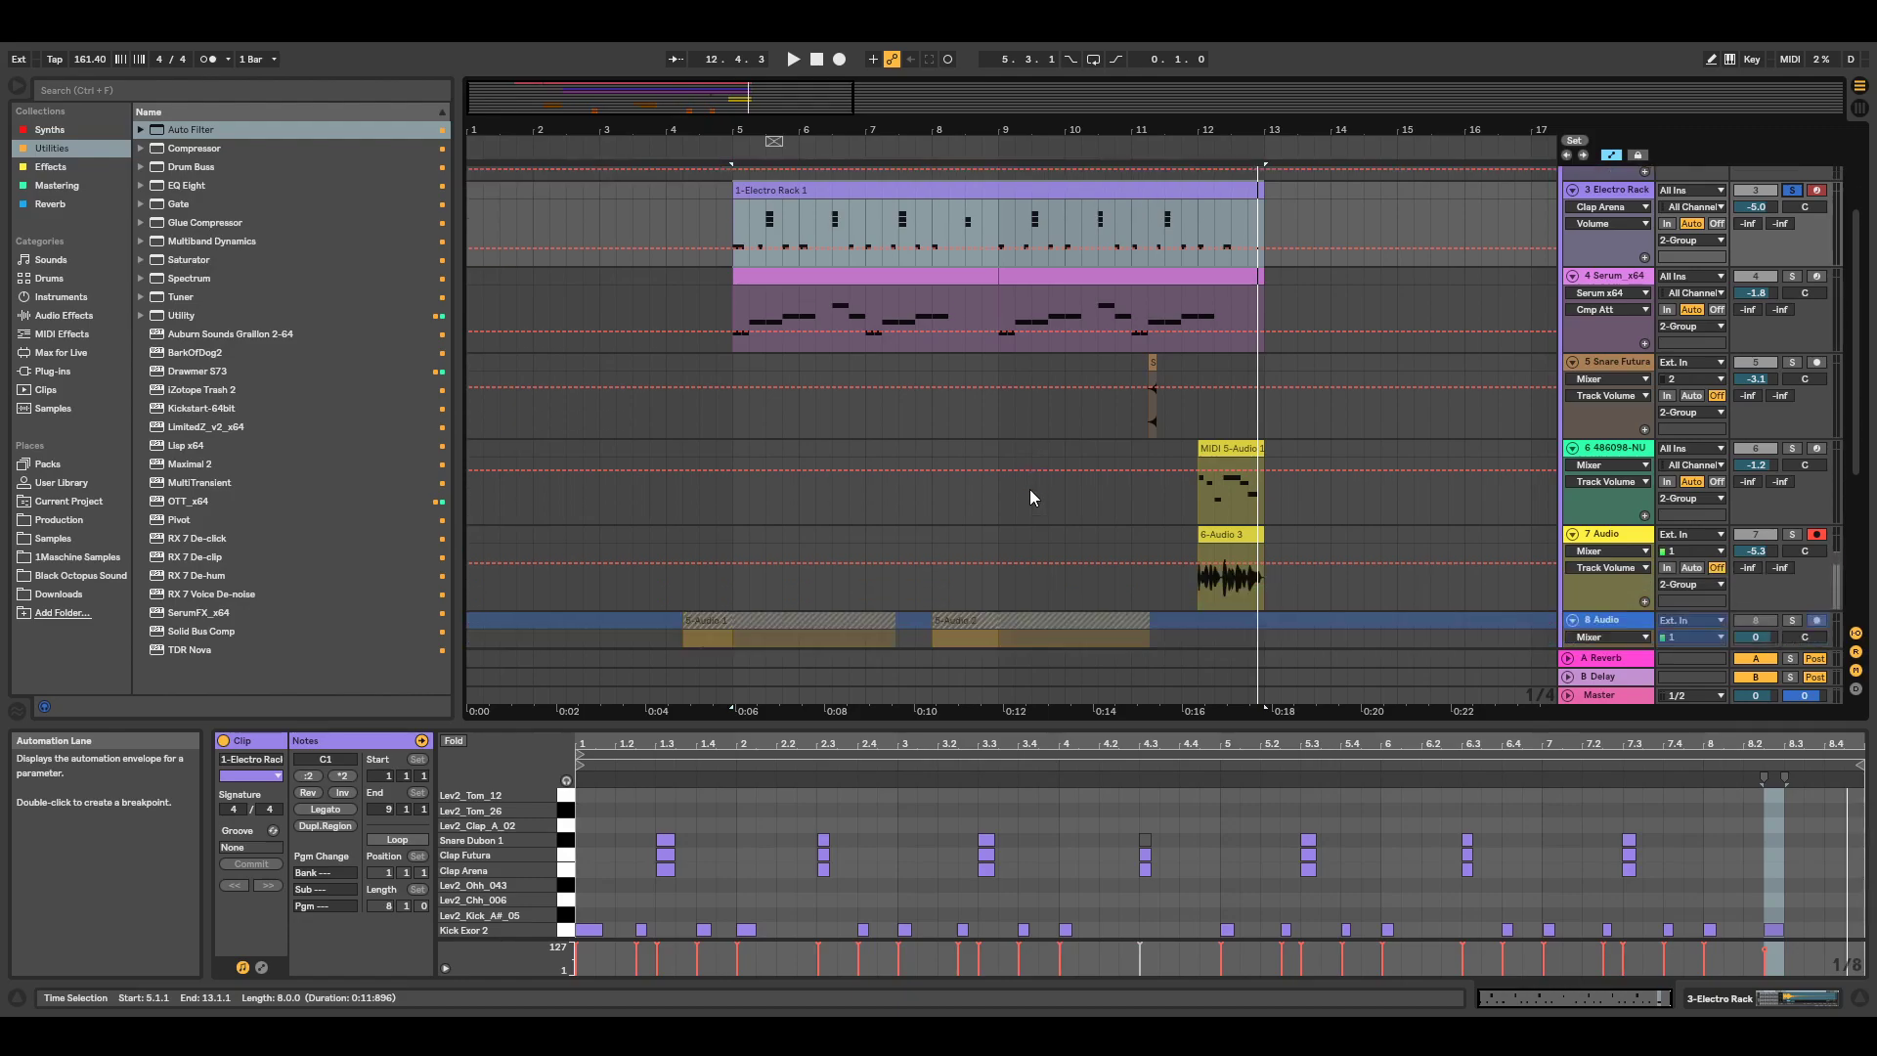
pyautogui.scroll(-3, 1041, 498)
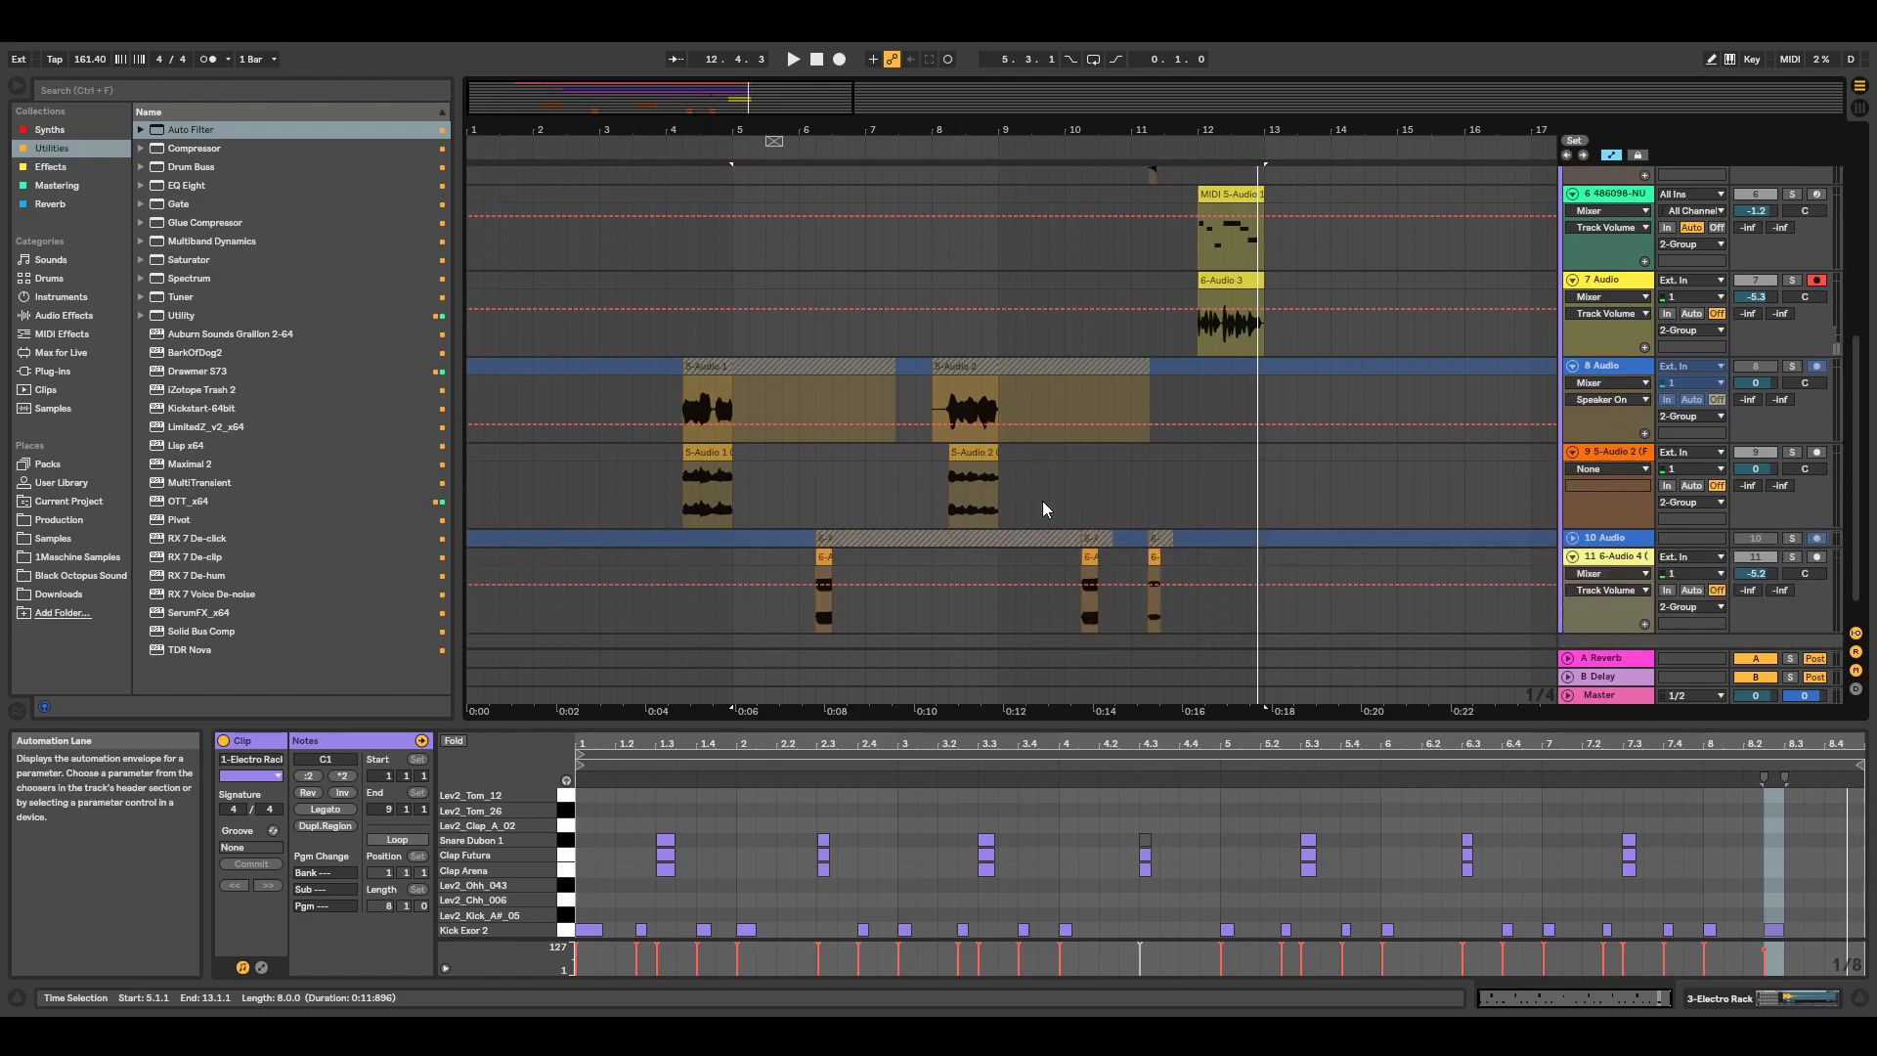
# Unfreeze the 8 Audio track and solo it.
pyautogui.click(723, 422)
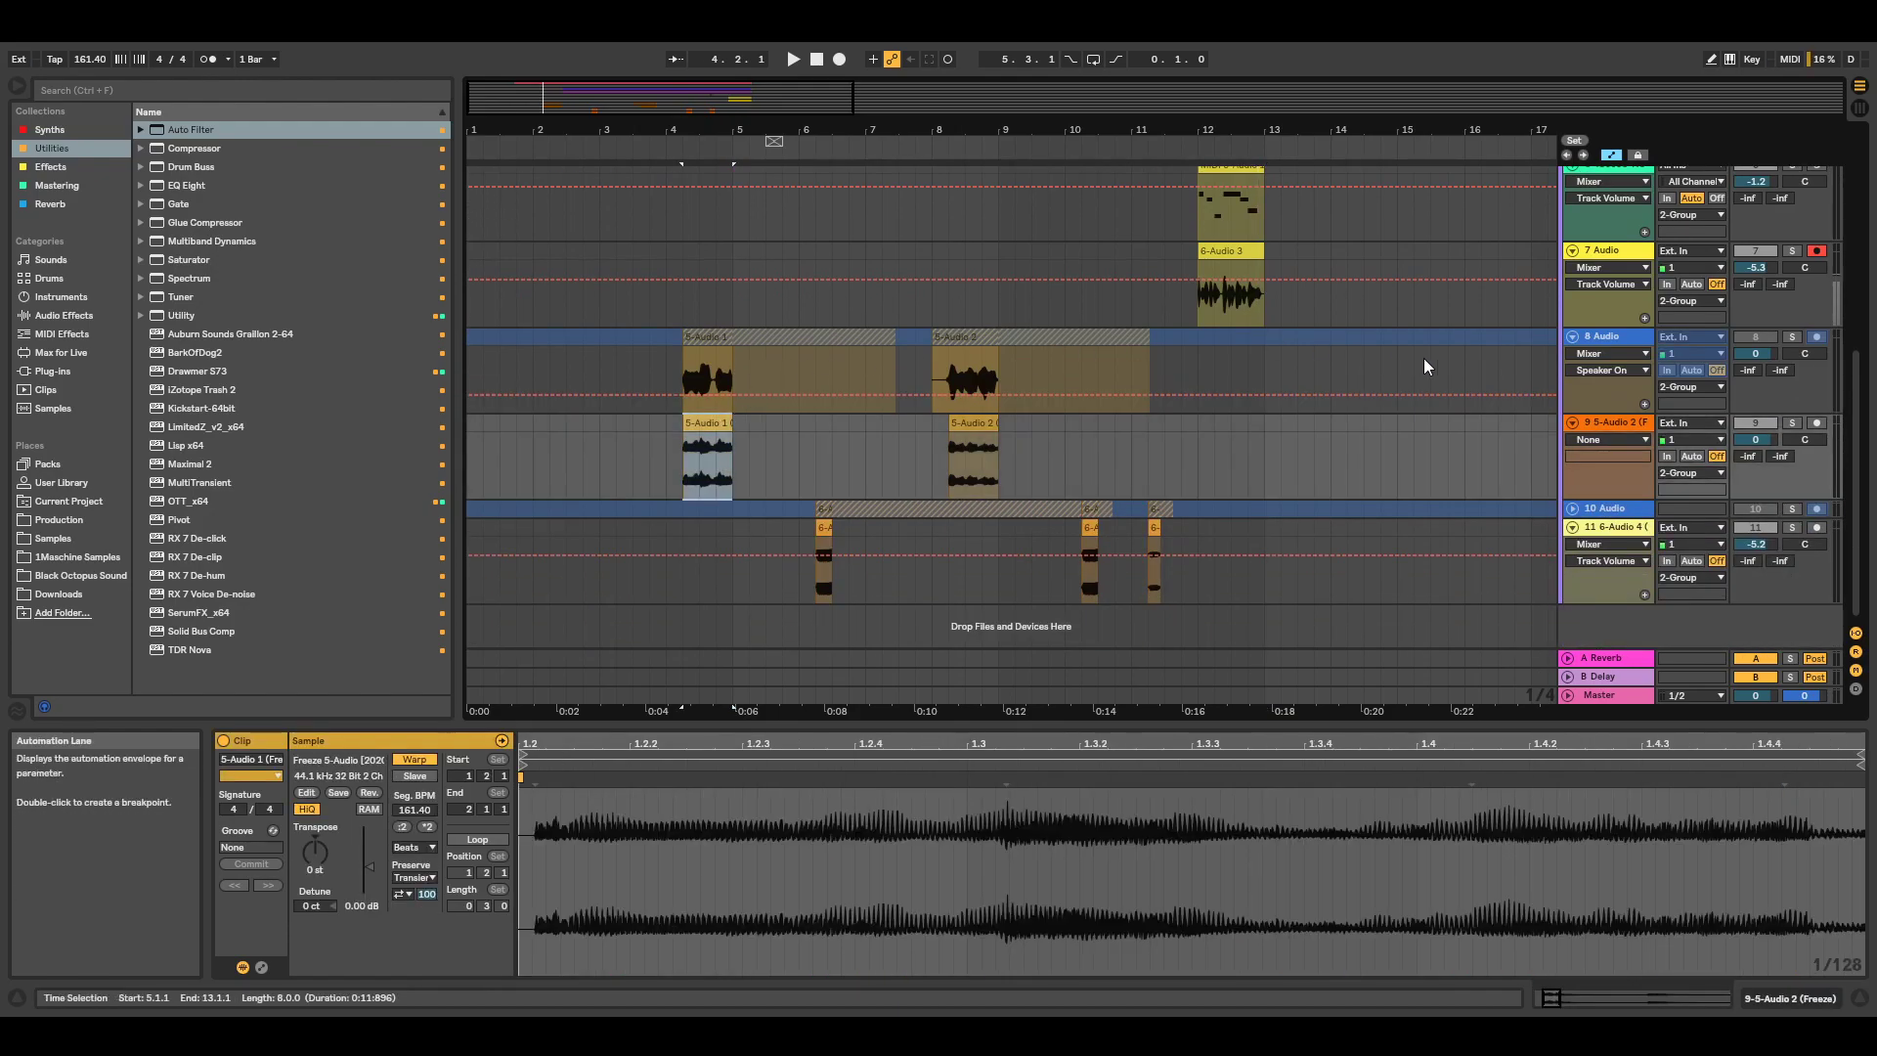
pyautogui.click(1603, 338)
pyautogui.rightClick(1605, 399)
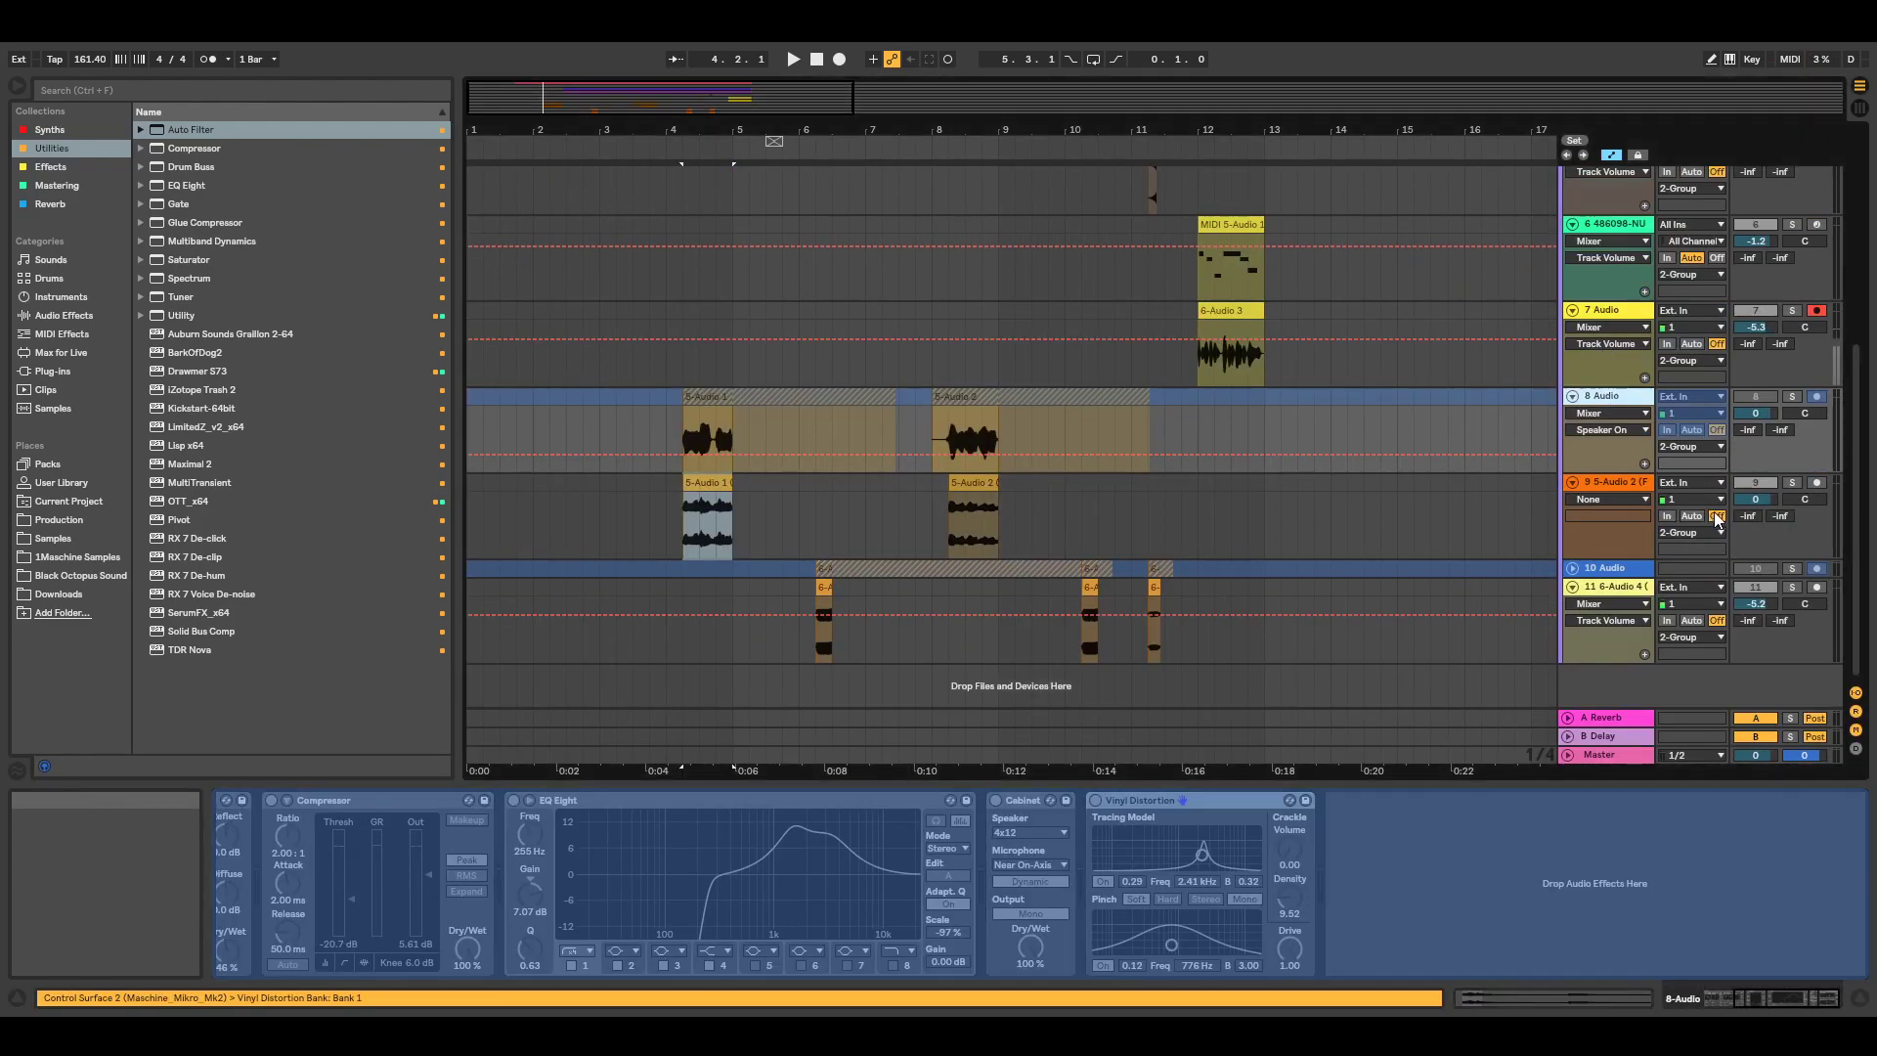
pyautogui.click(1710, 516)
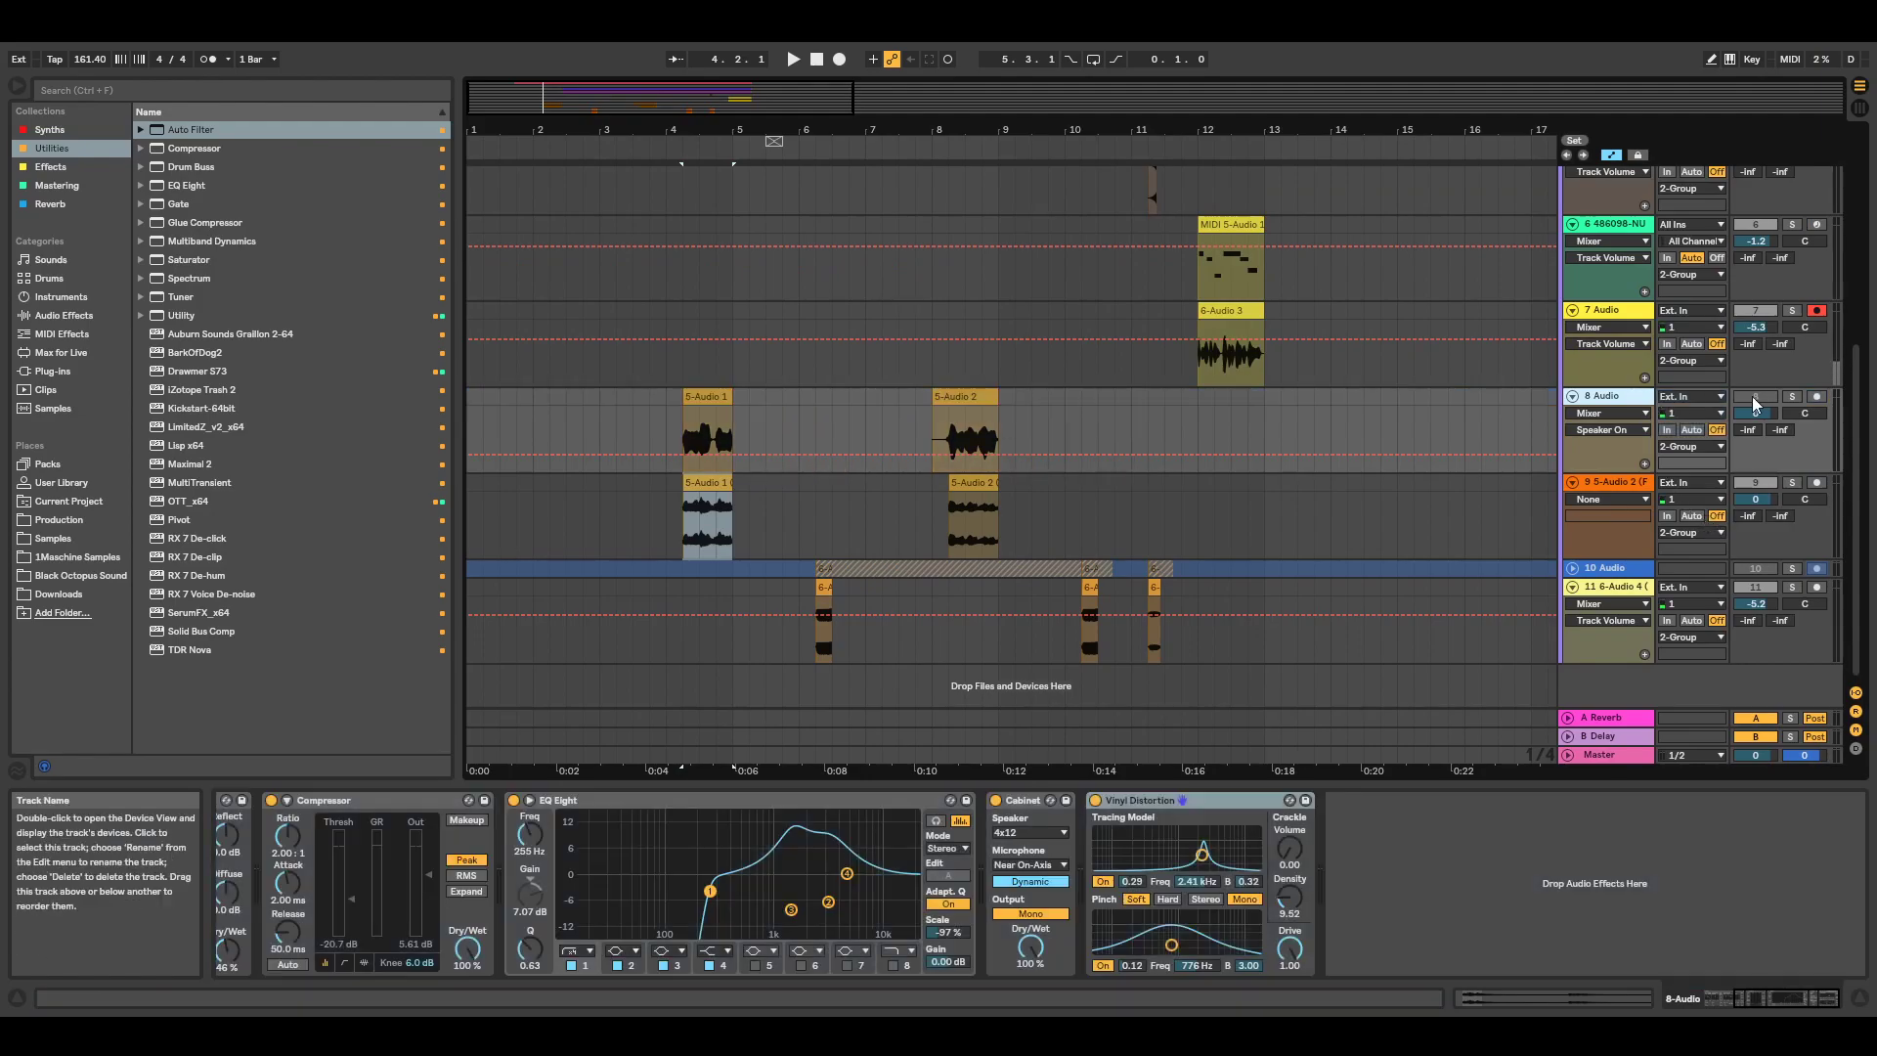
pyautogui.click(1790, 395)
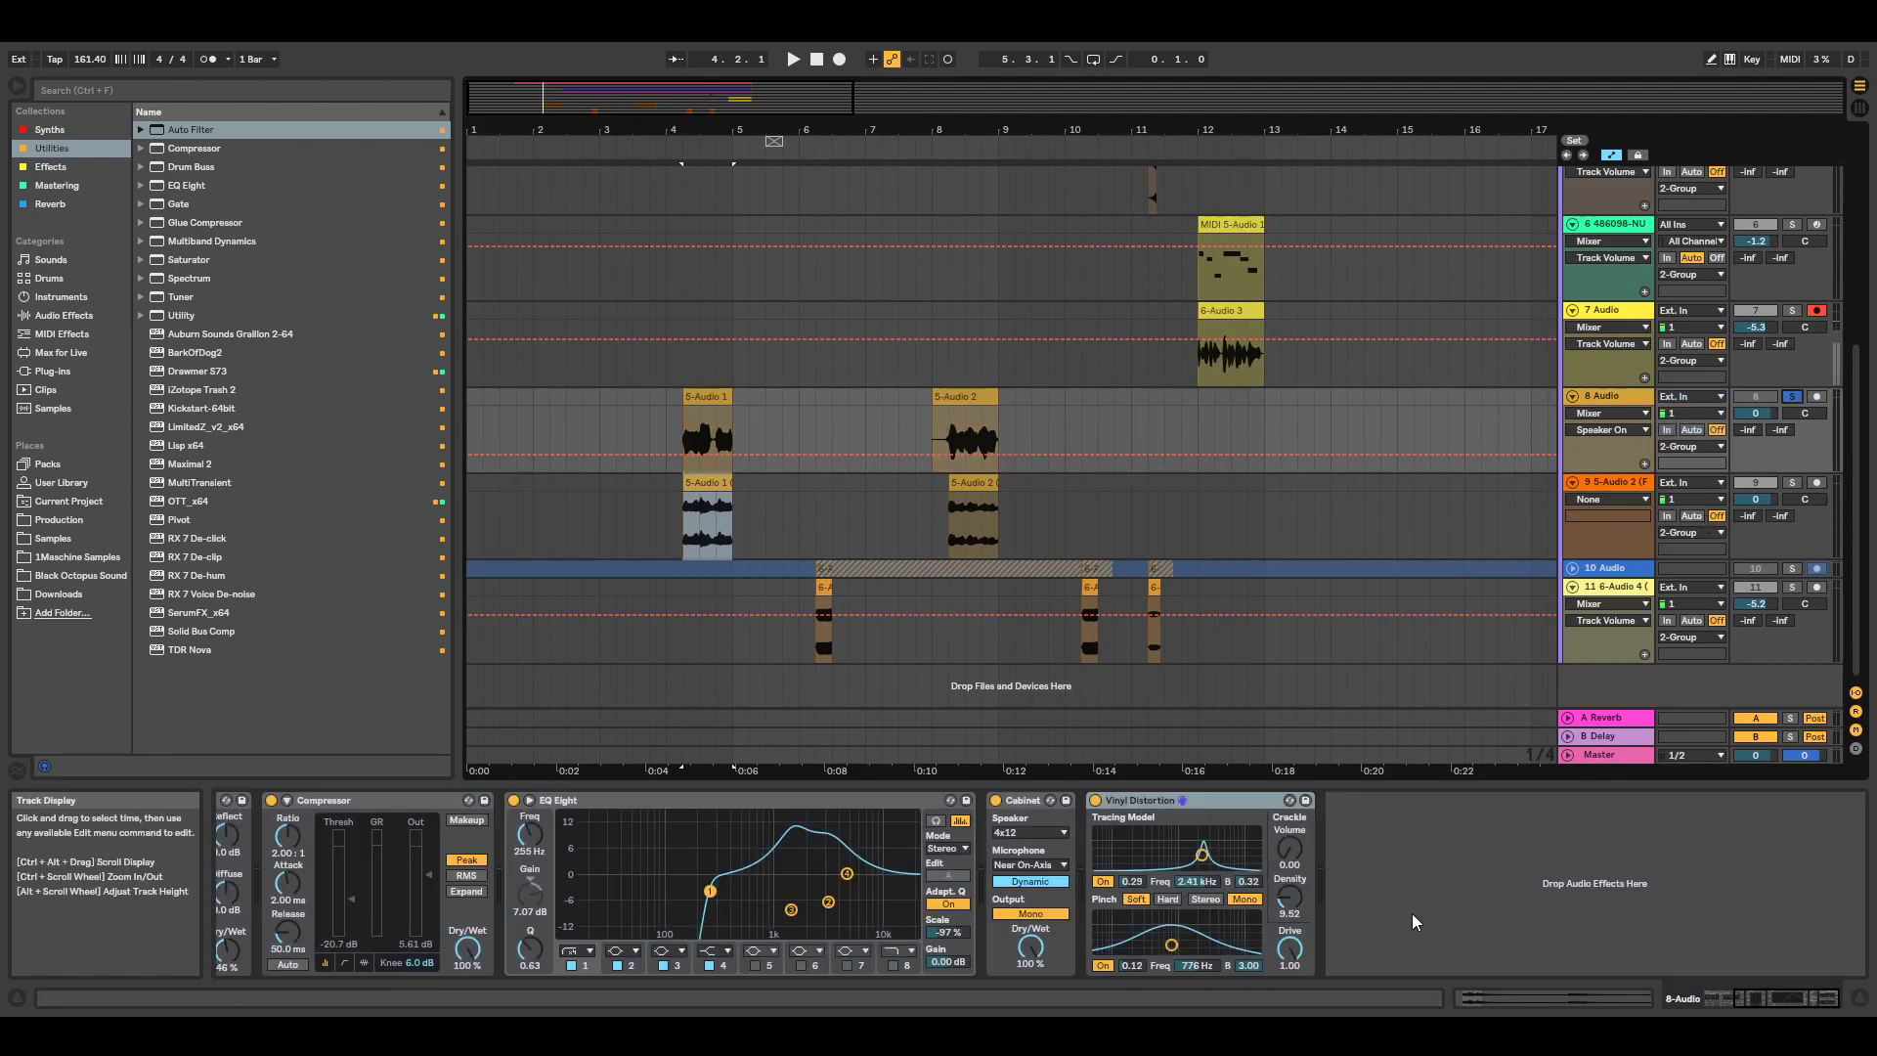
# Deactivate Vinyl Distortion, Cabinet, EQ Eight, Compressor and Reverb on the 8 Audio track.
pyautogui.moveTo(1745, 988); pyautogui.dragTo(1717, 990)
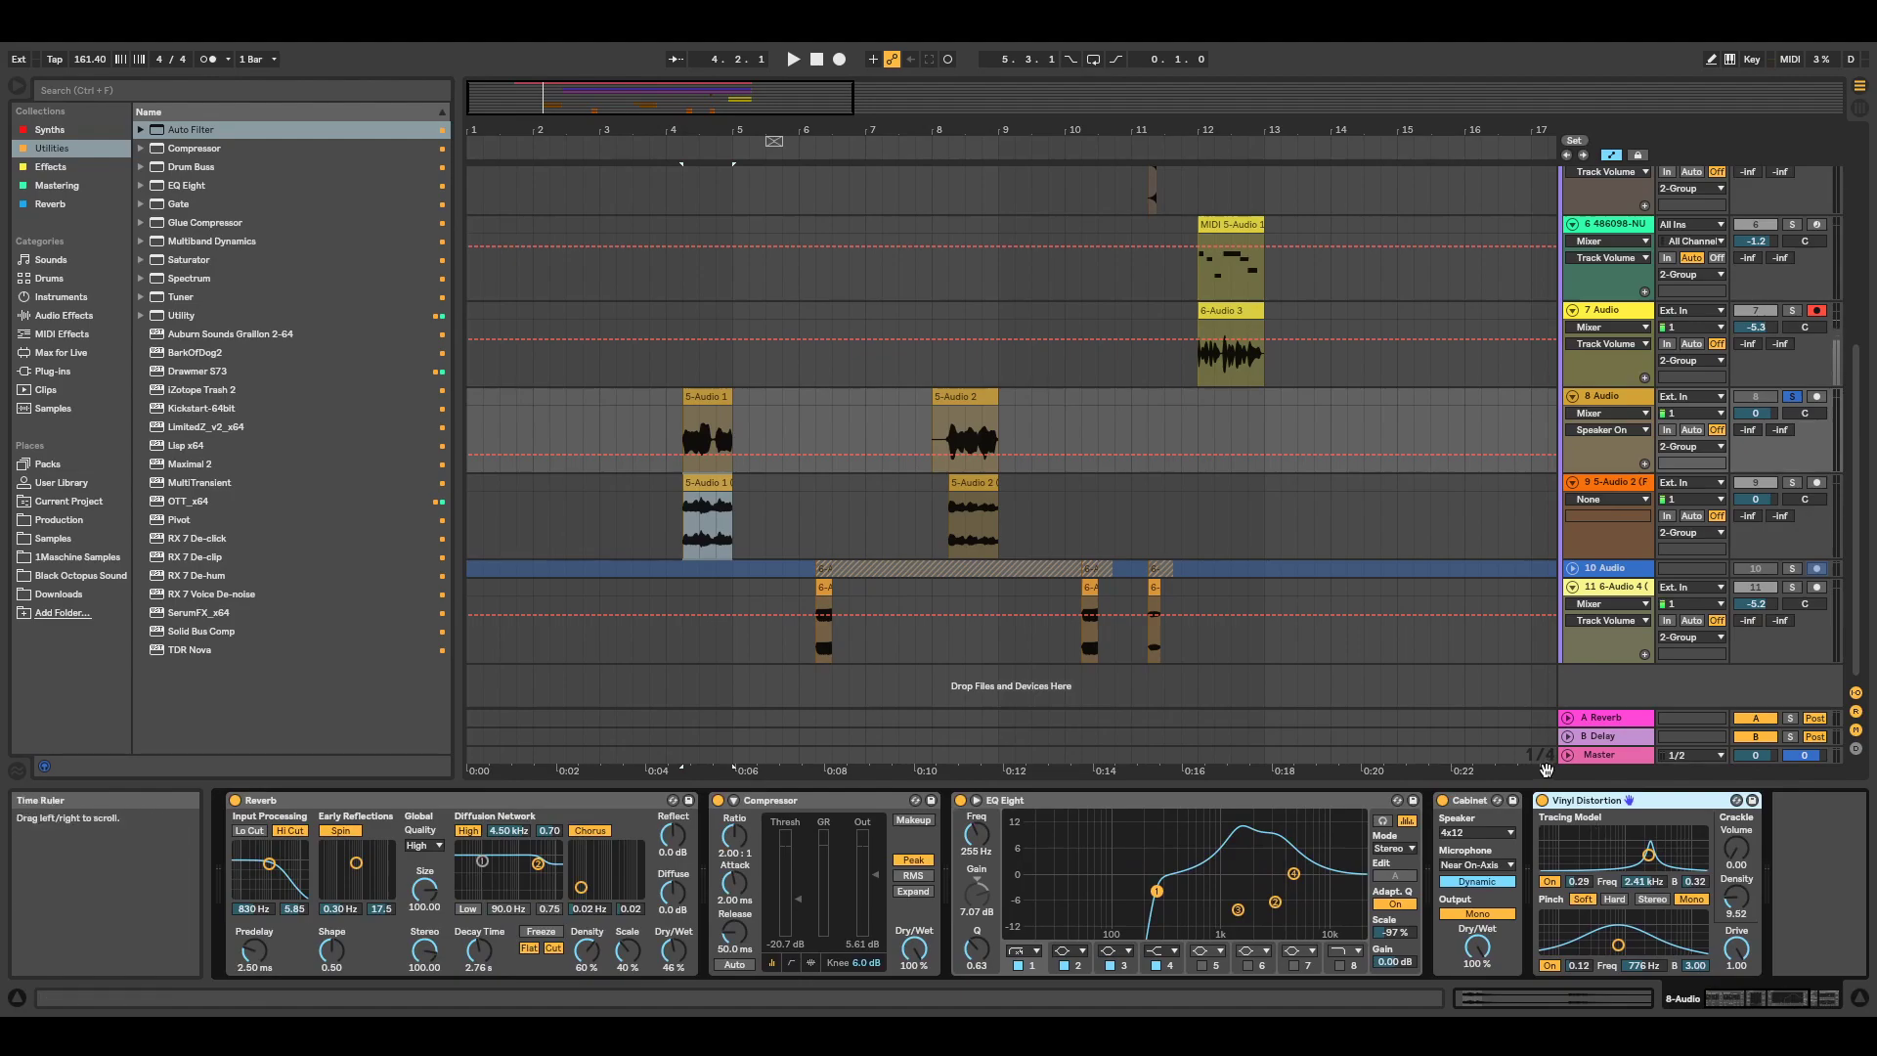
pyautogui.click(1541, 800)
pyautogui.click(1443, 800)
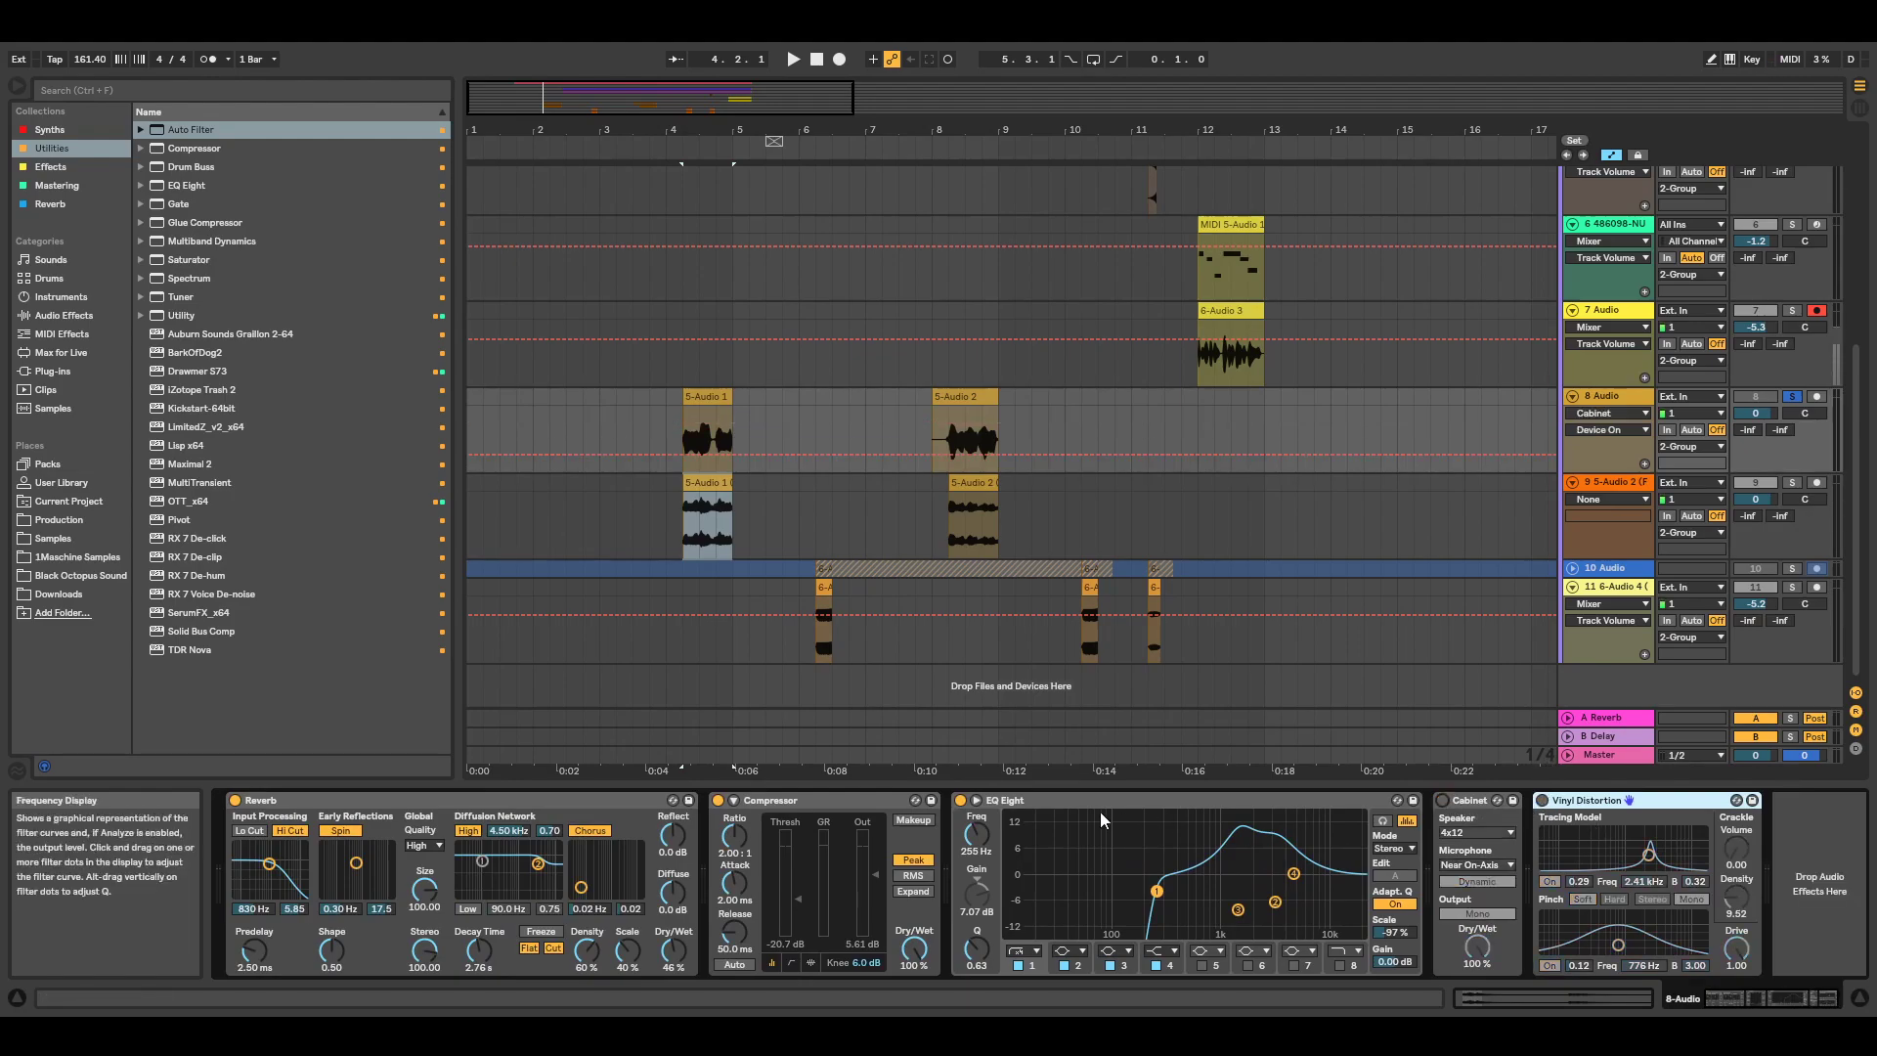
pyautogui.click(960, 801)
pyautogui.click(719, 801)
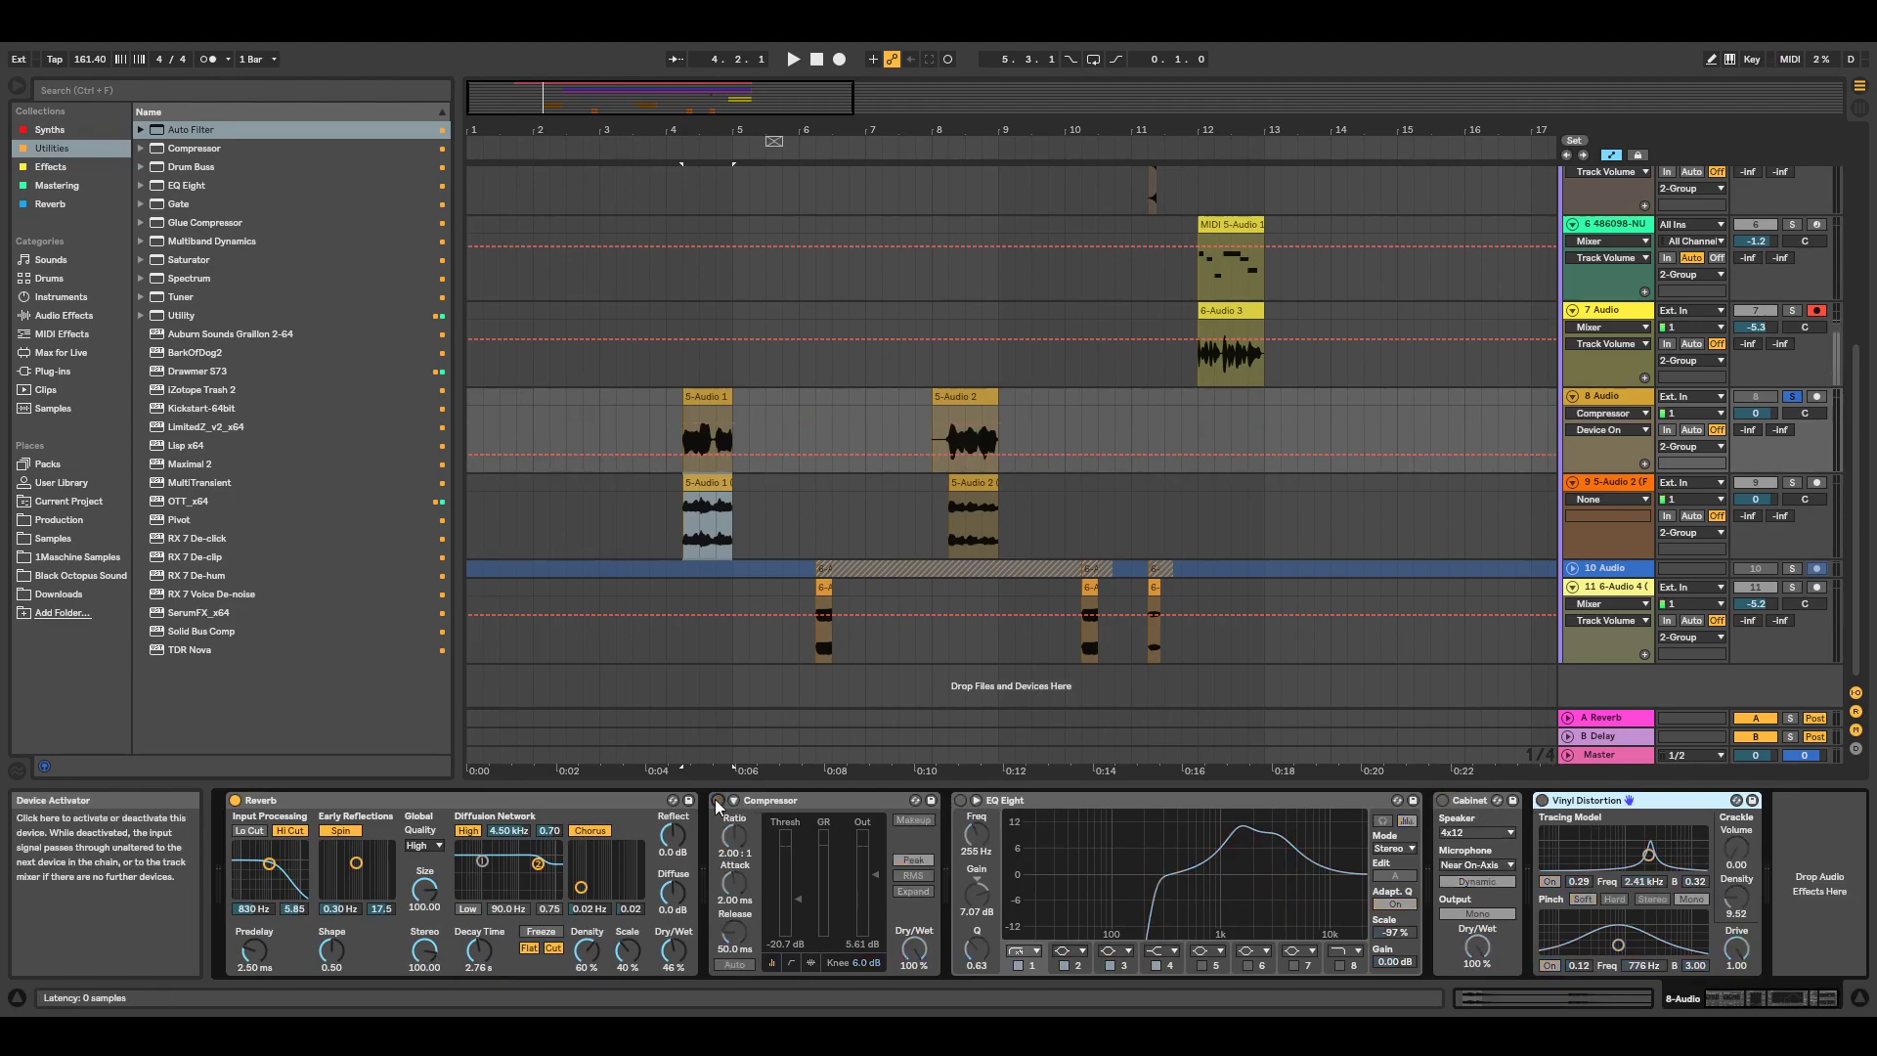
pyautogui.click(235, 801)
# Audition the 5-Audio 1 clip from 4.2.1 without effects, and again with Reverb switched back on.
pyautogui.click(711, 396)
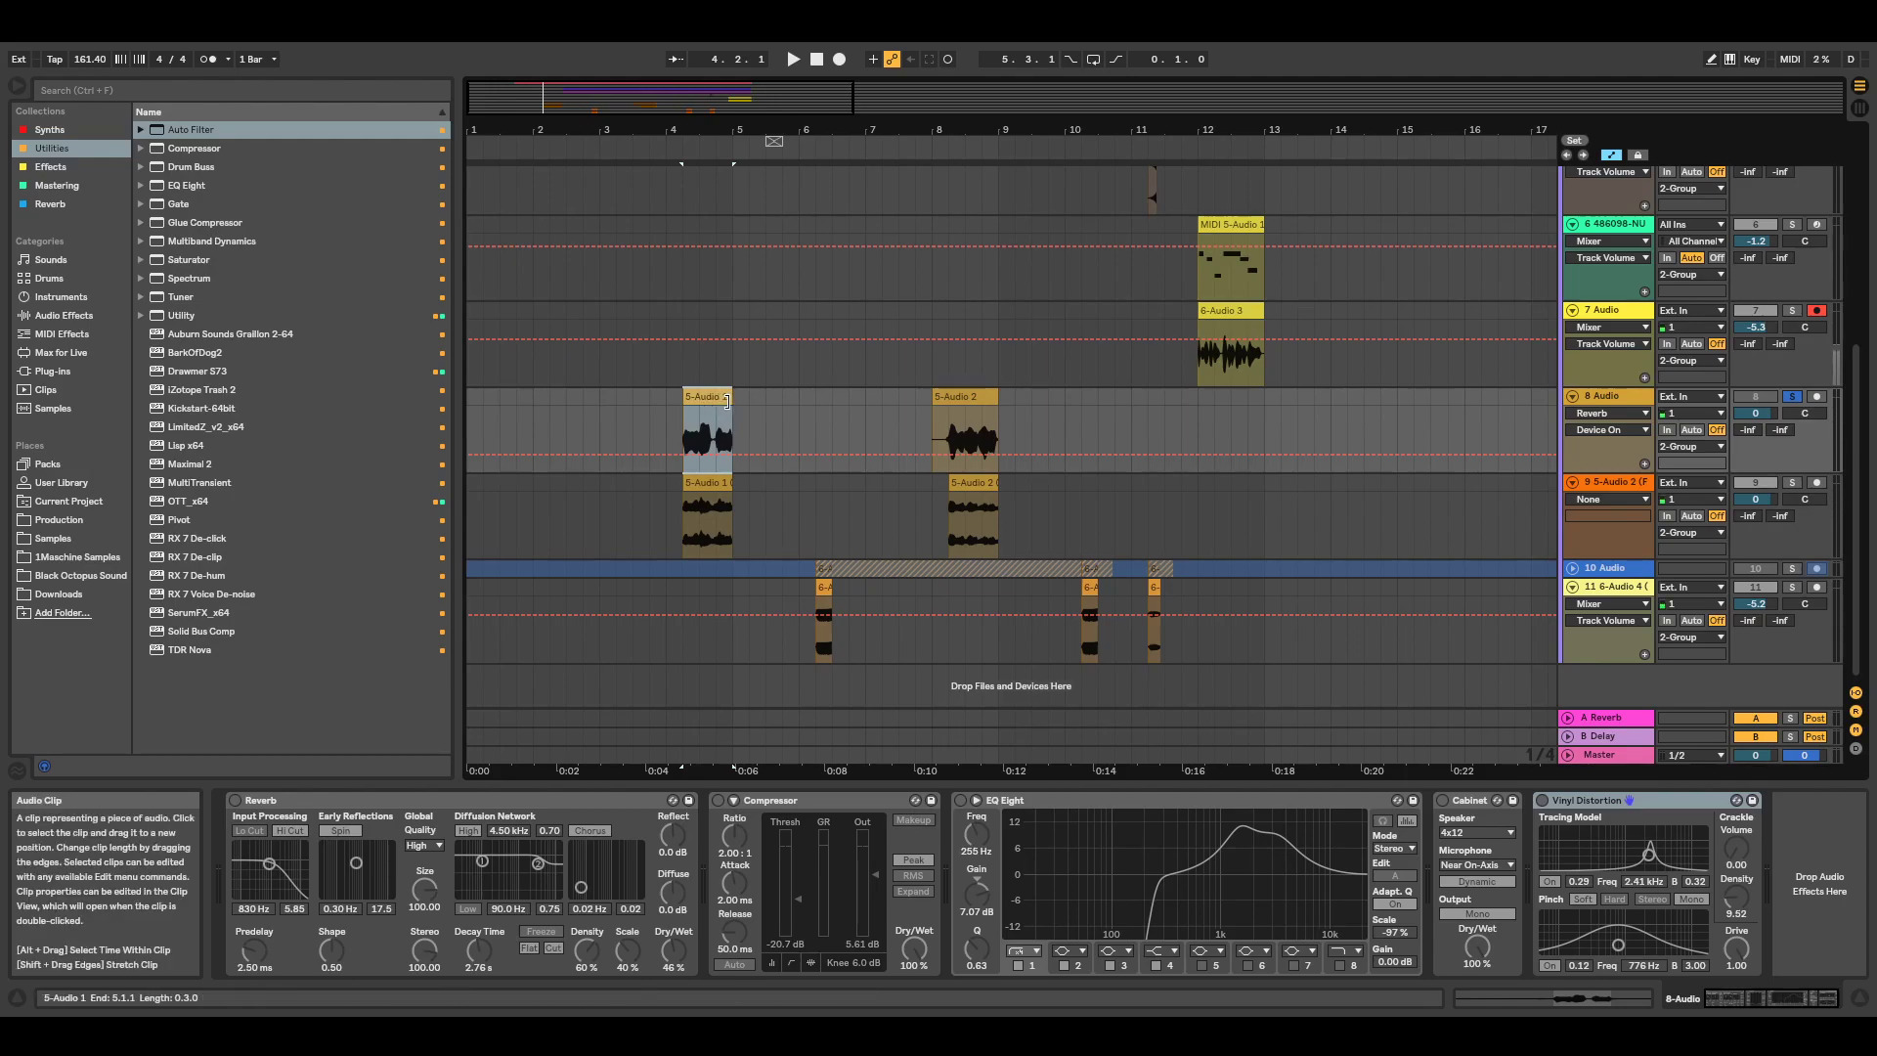
pyautogui.press('space')
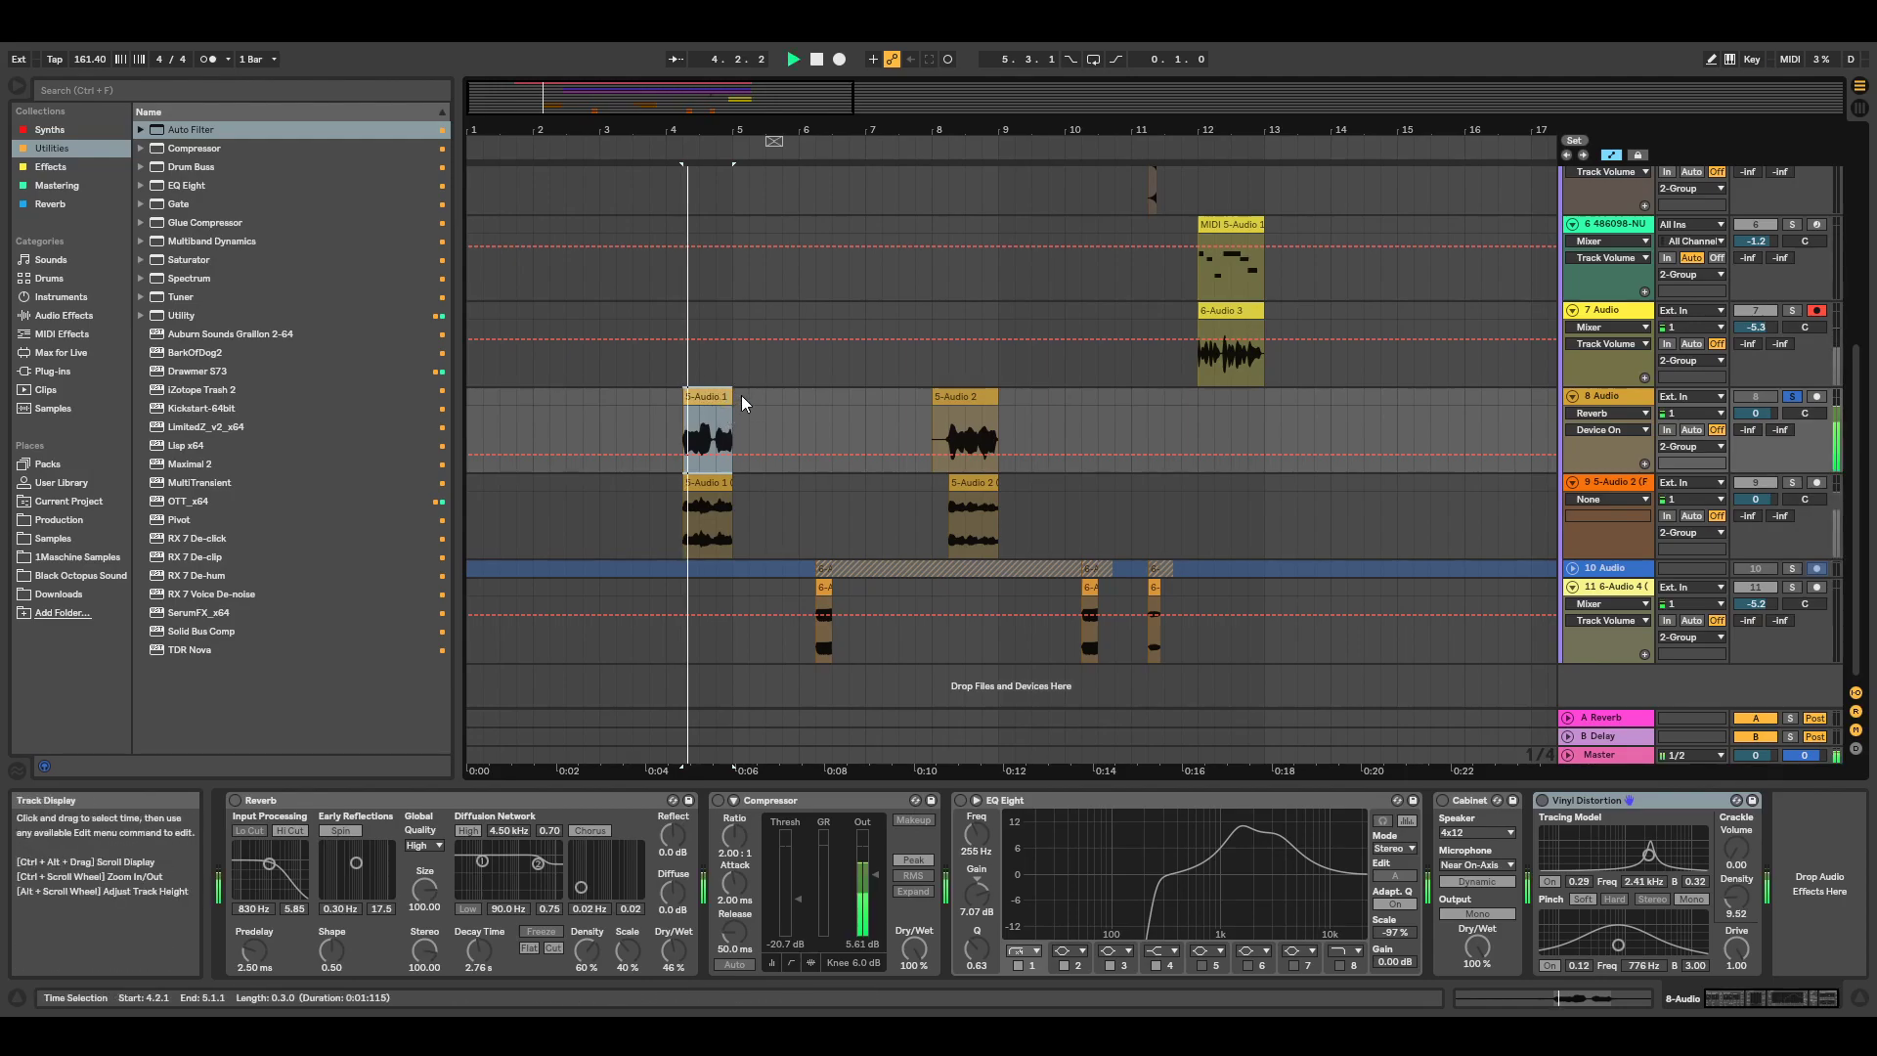
pyautogui.press('space')
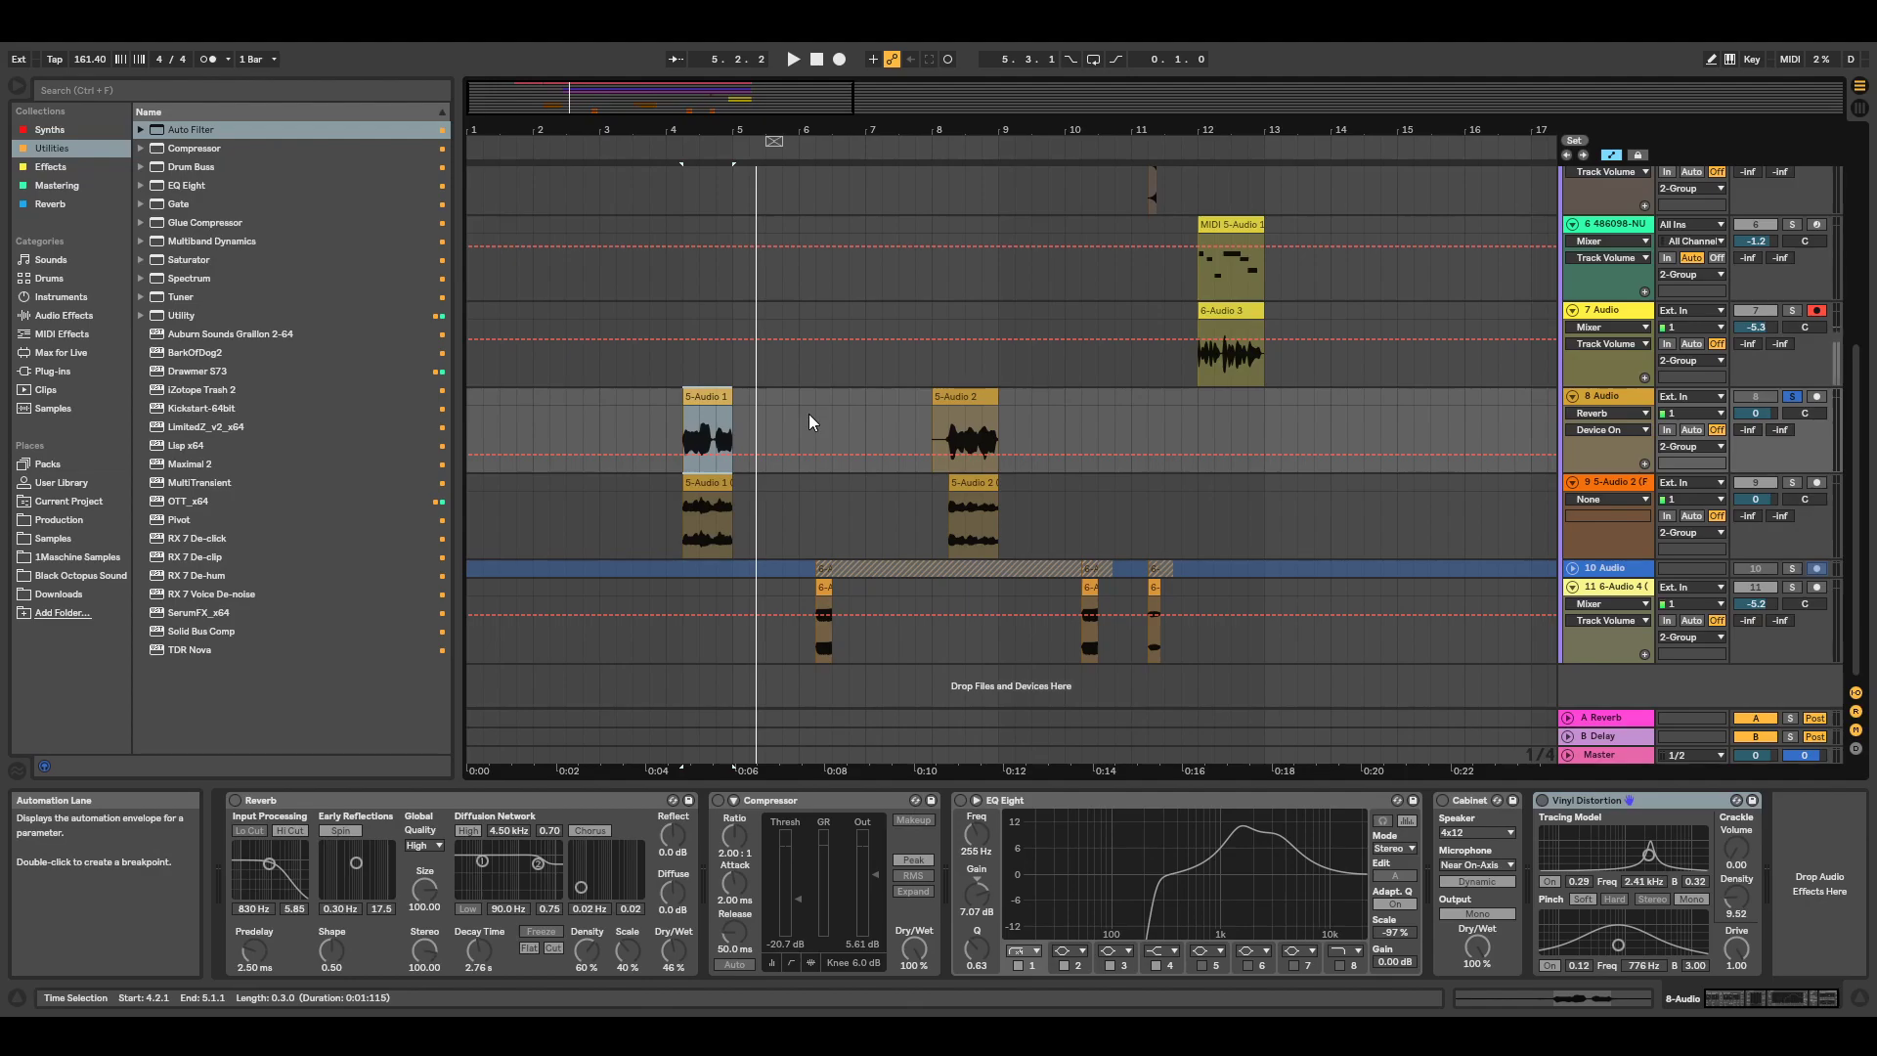
pyautogui.press('space')
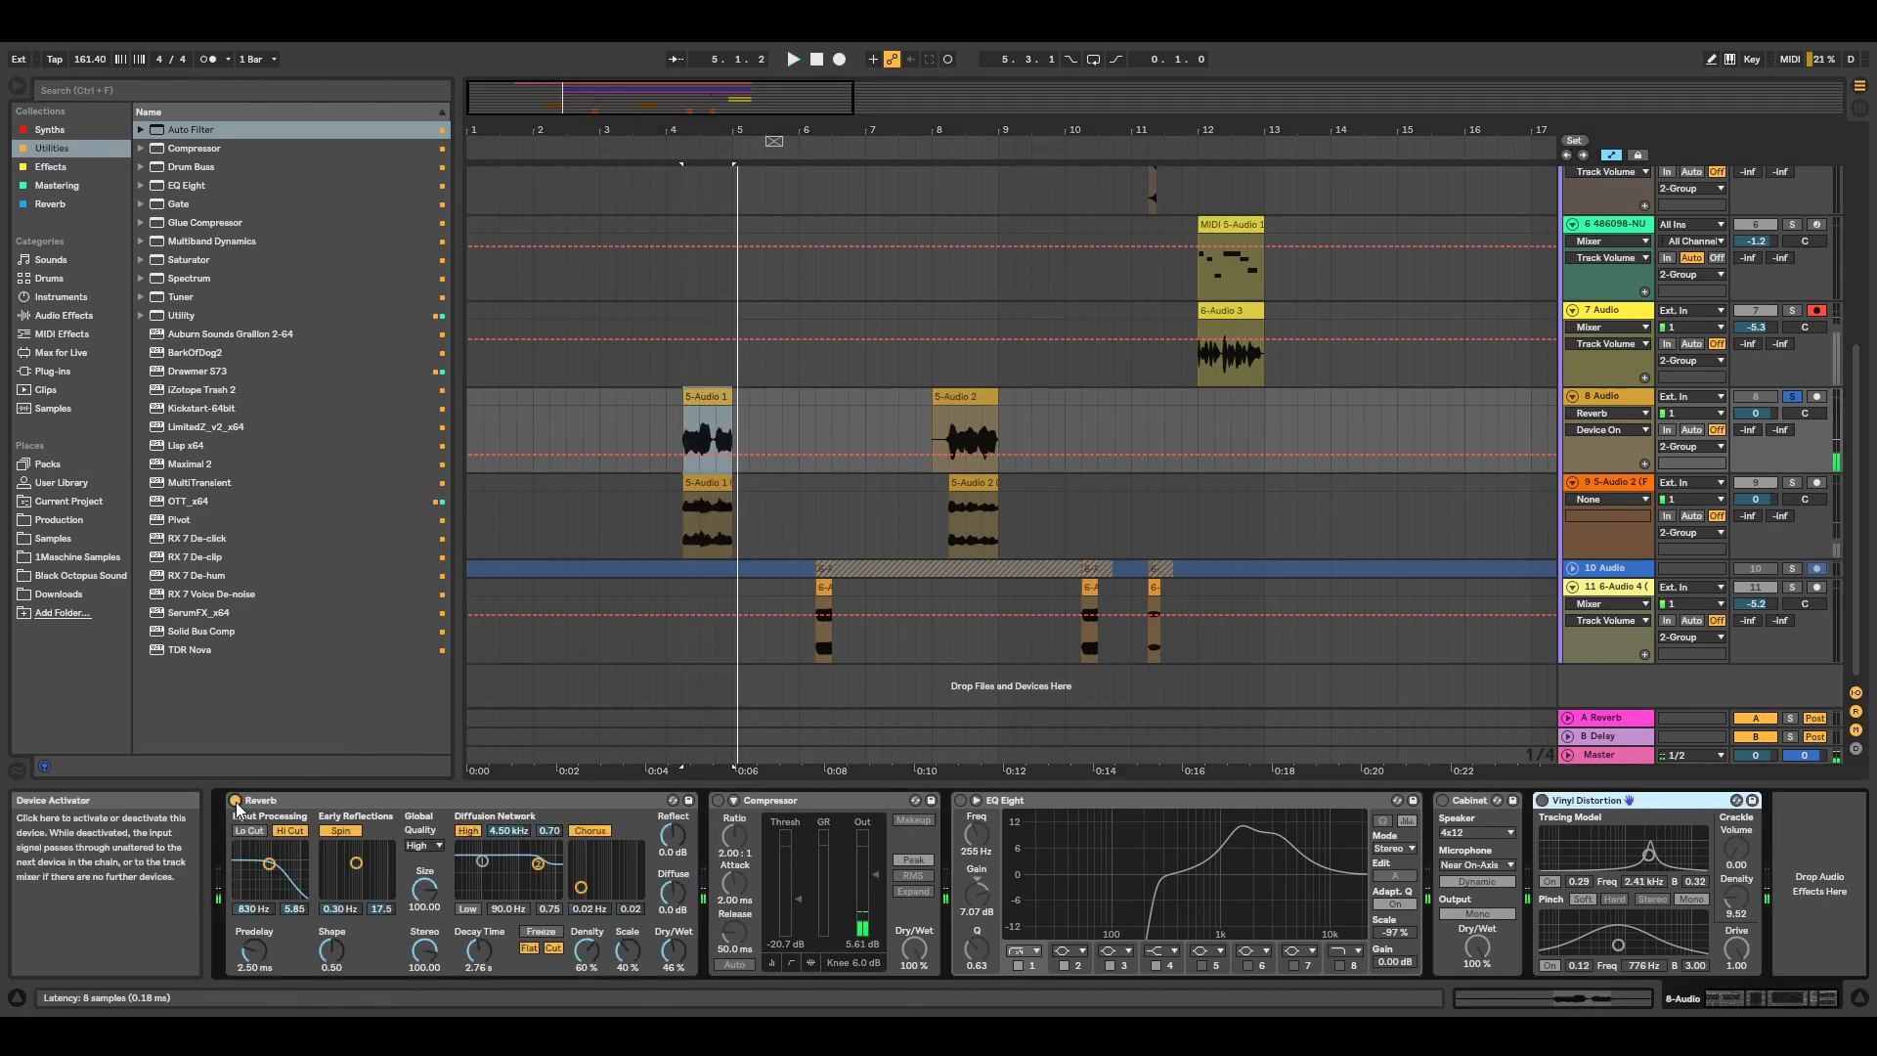
pyautogui.press('space')
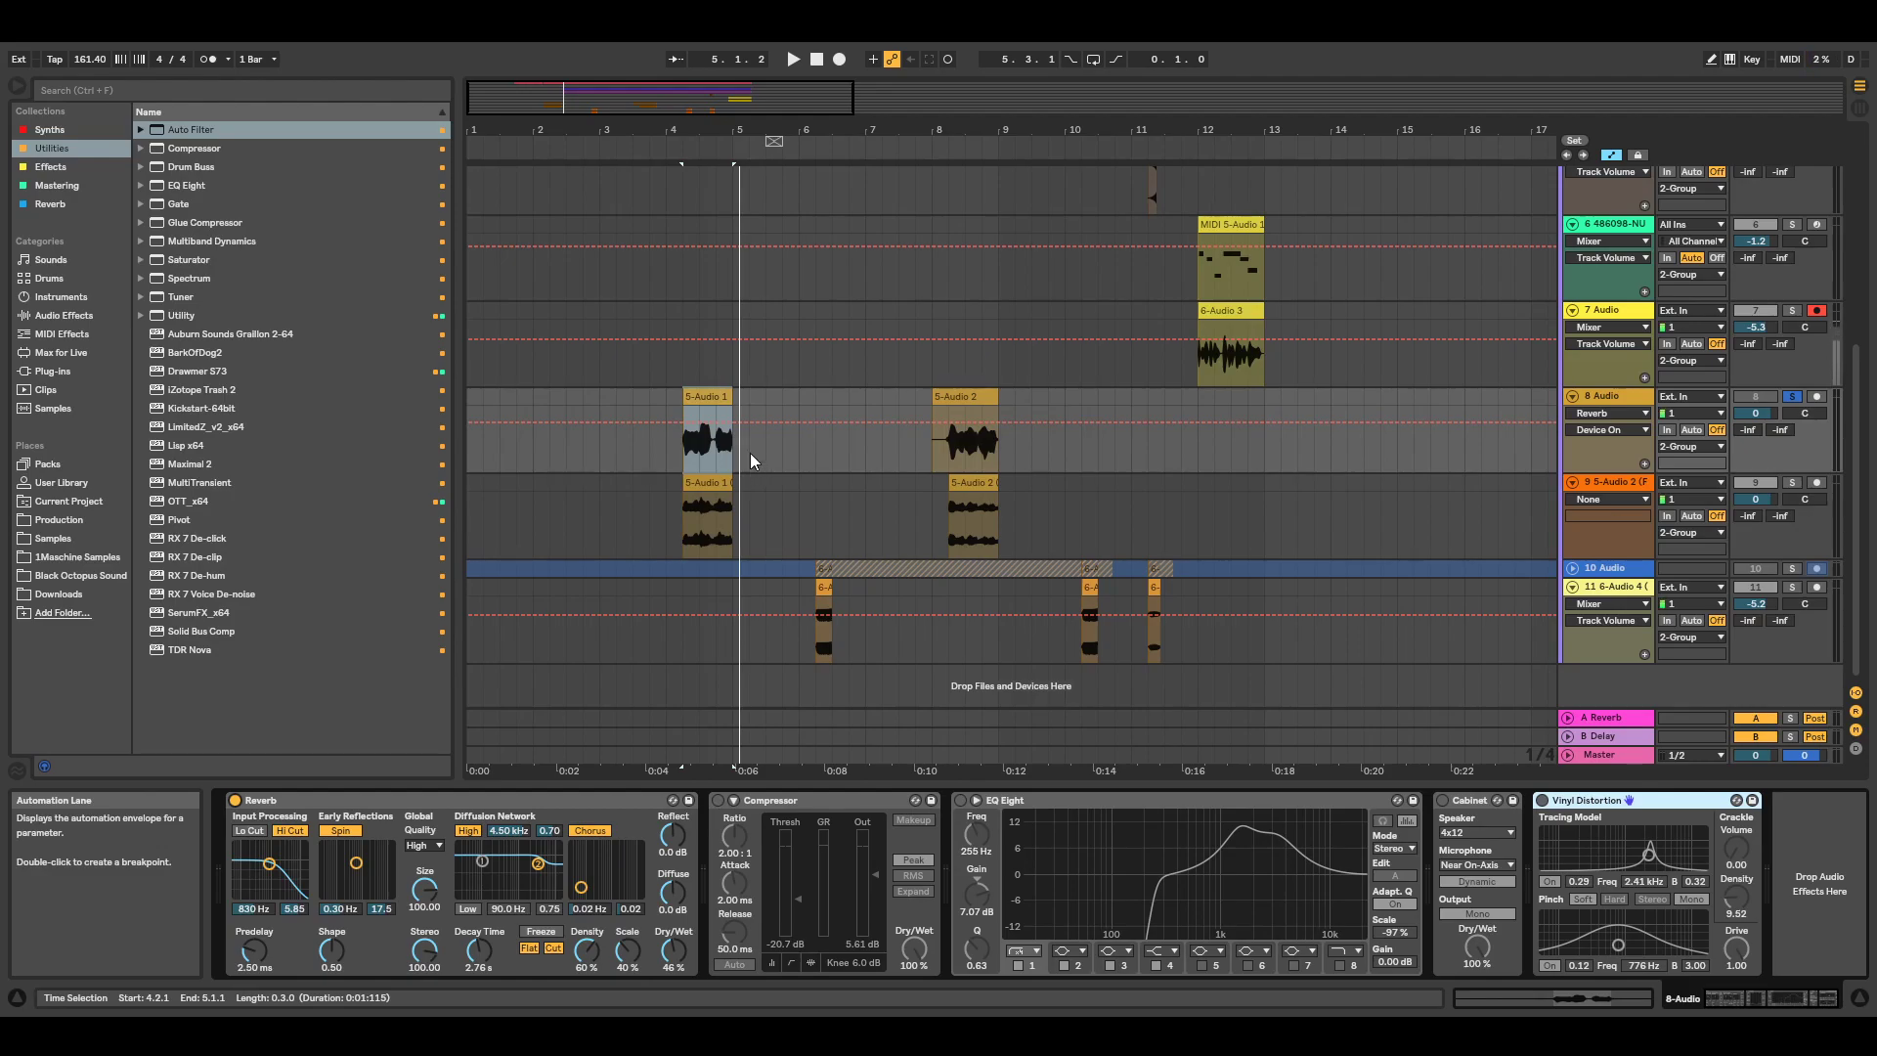
# Solo the Troyboi reference track, play the section from 4.2.1 for comparison, and clear the solo.
pyautogui.scroll(5, 749, 453)
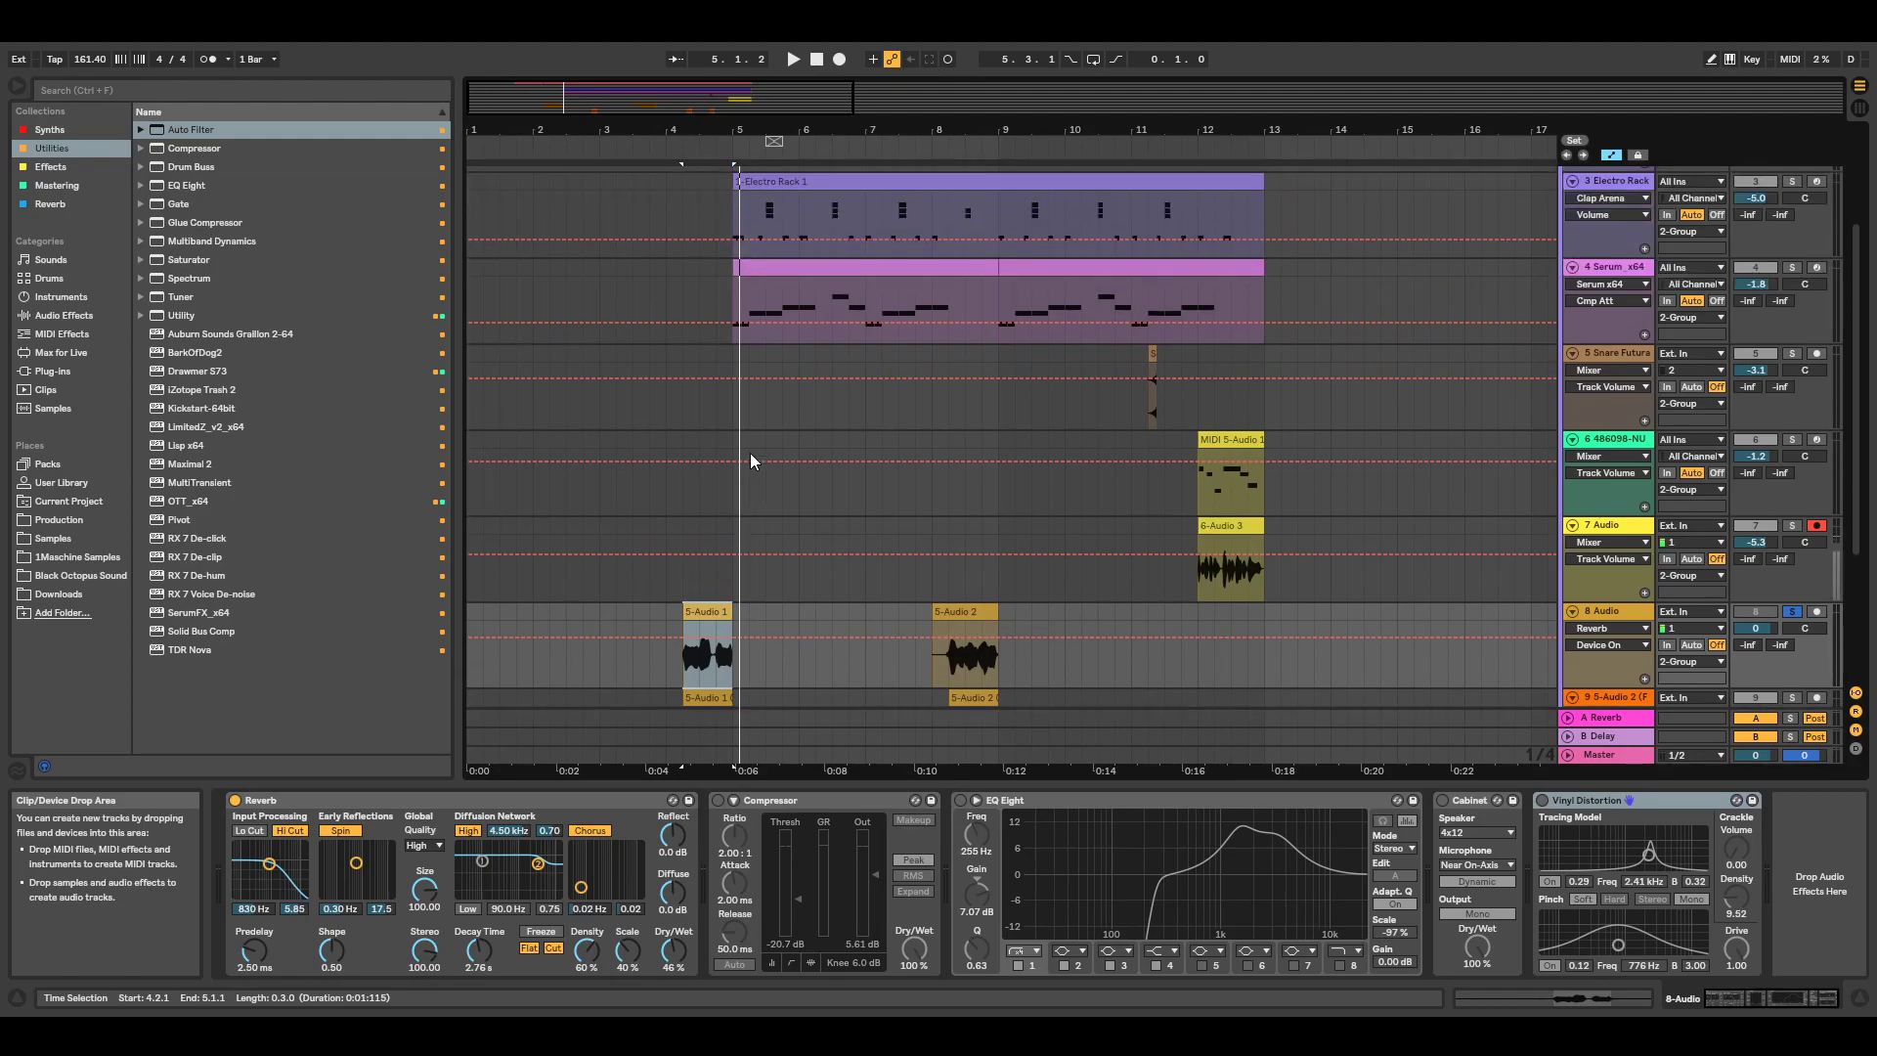
pyautogui.scroll(4, 748, 454)
pyautogui.click(1795, 176)
pyautogui.press('space')
pyautogui.press('space')
pyautogui.click(1797, 176)
pyautogui.scroll(-7, 923, 481)
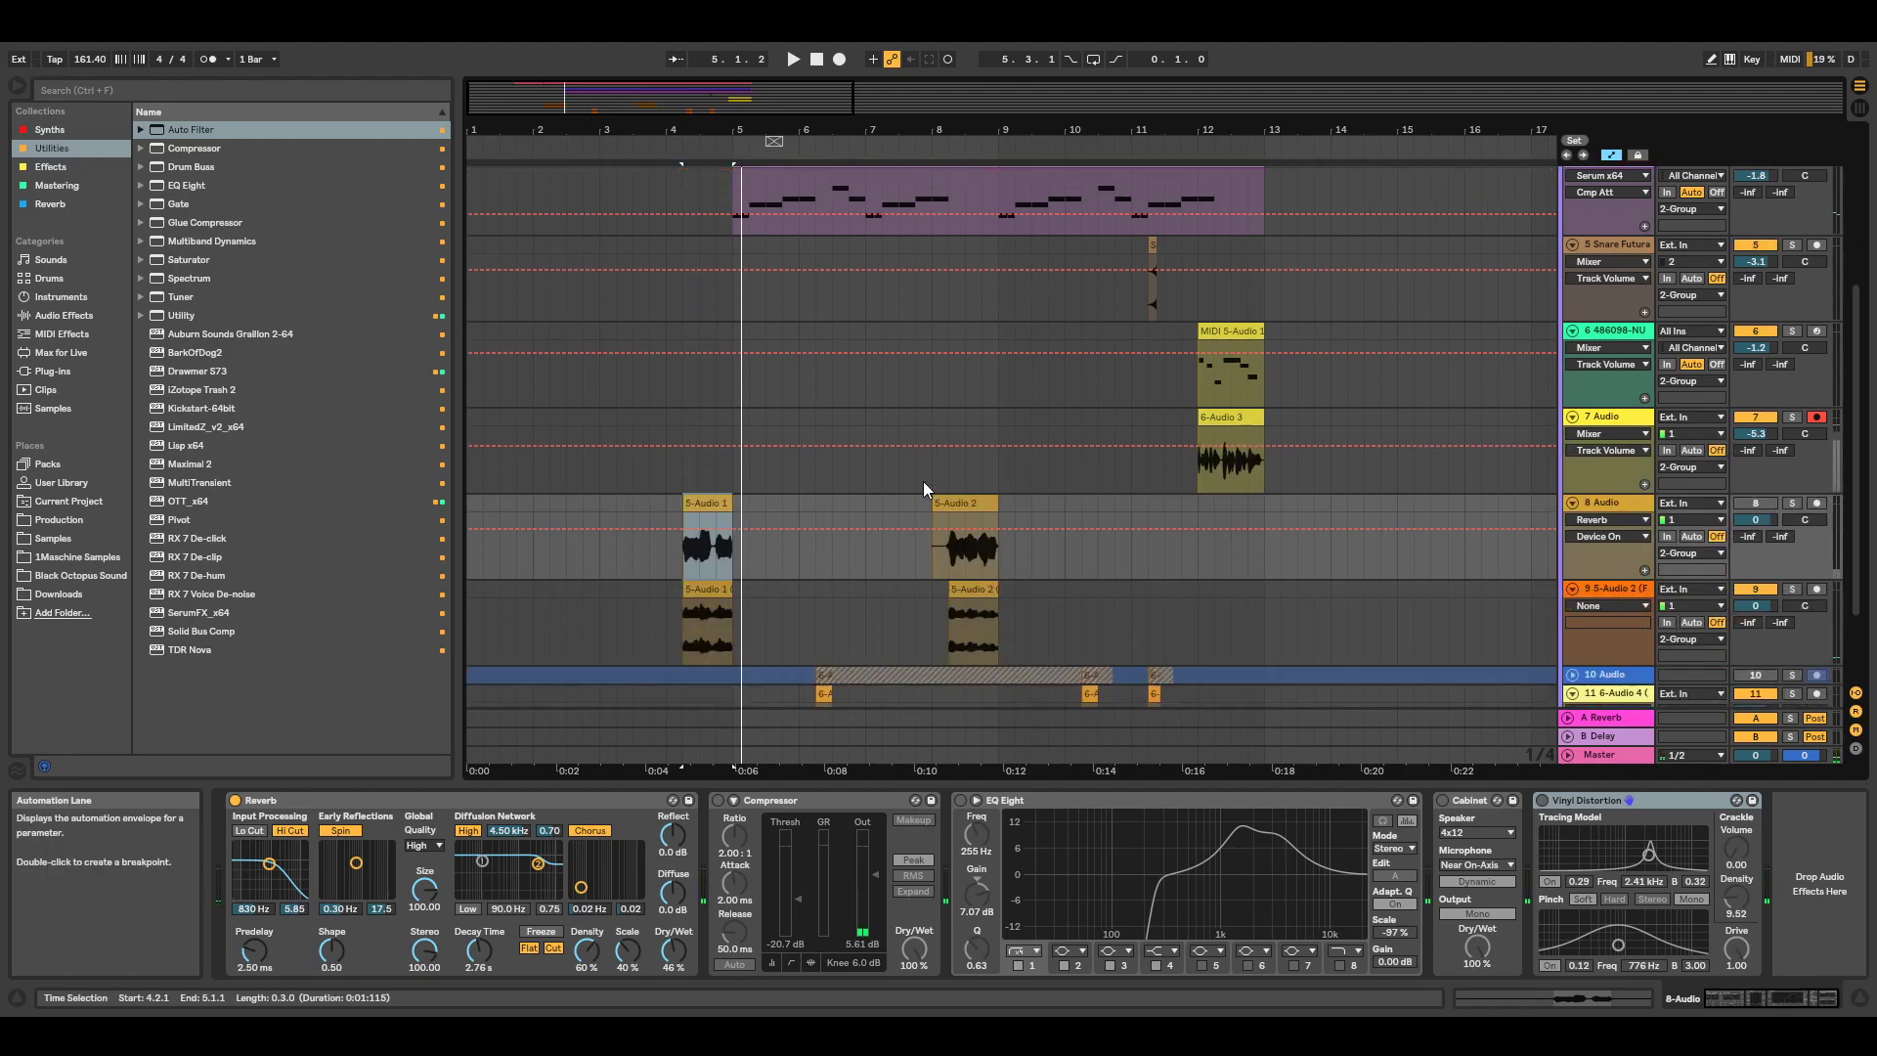
pyautogui.scroll(-3, 922, 481)
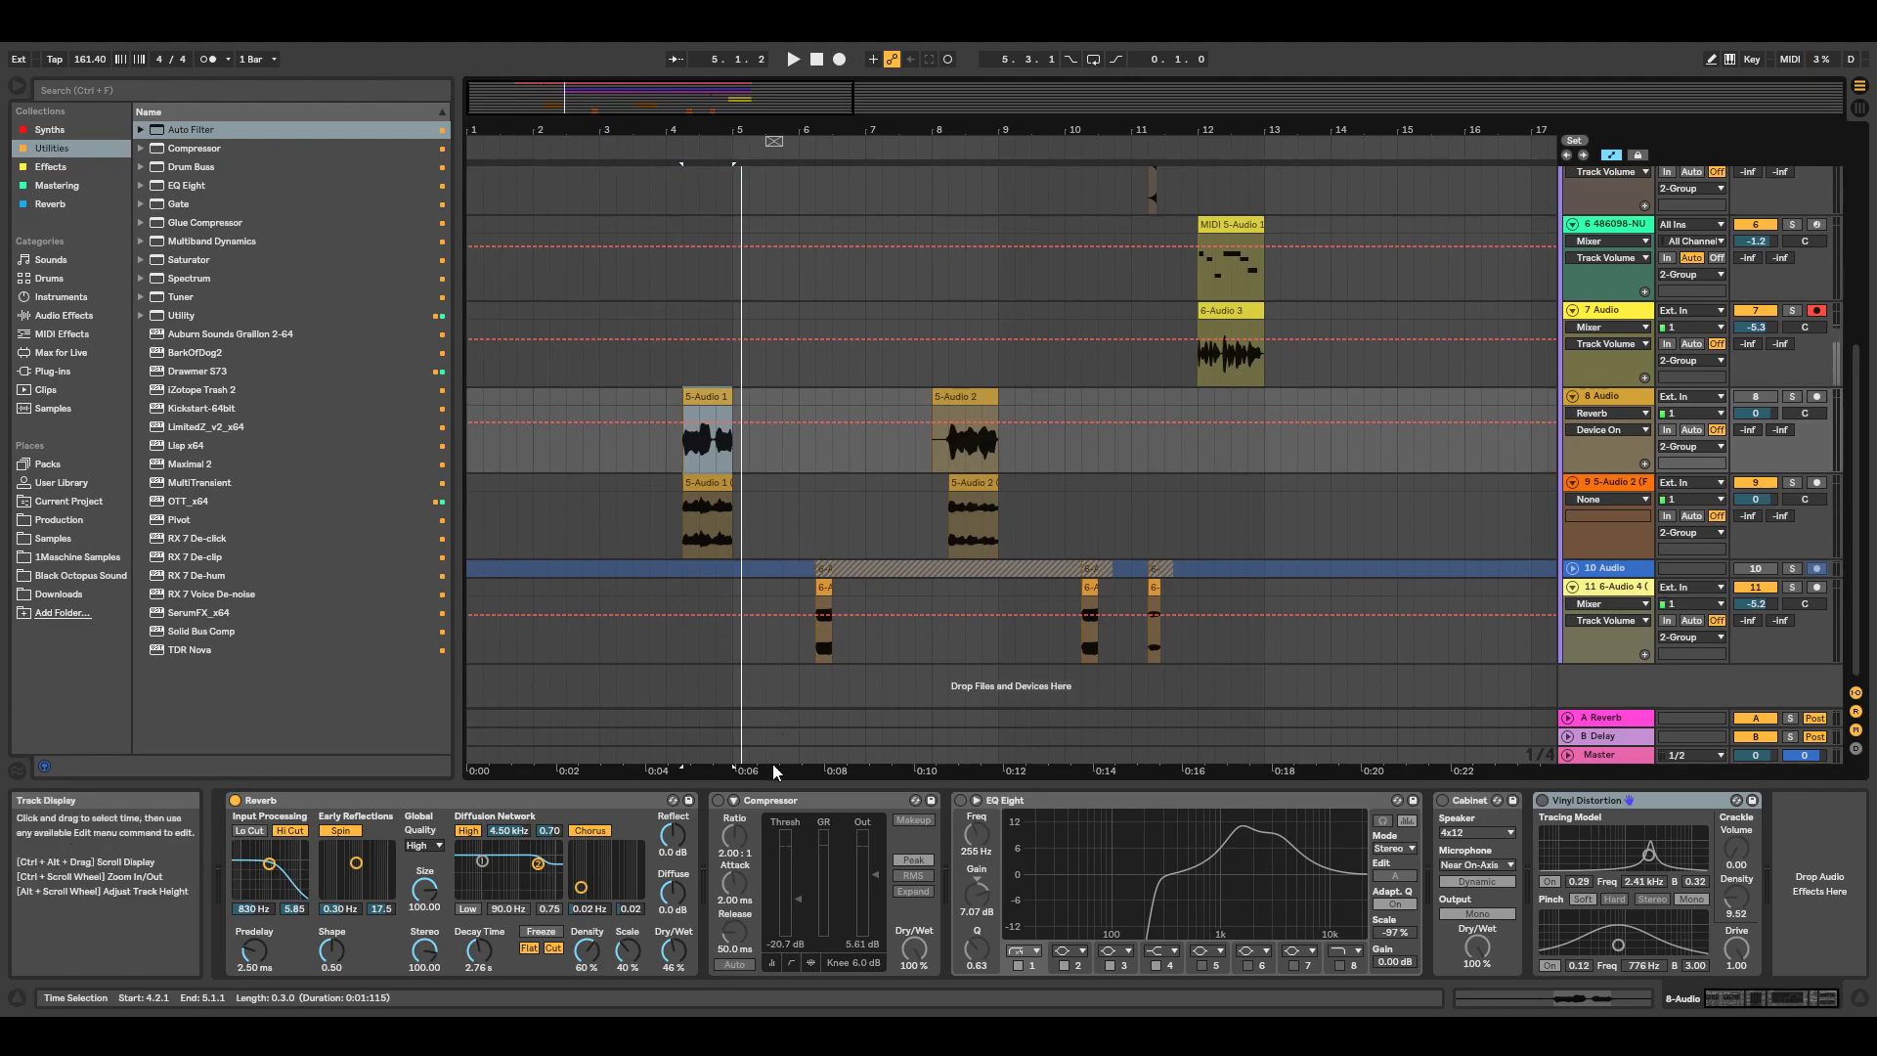
# Switch Compressor and EQ Eight back on for the 8 Audio track.
pyautogui.click(719, 800)
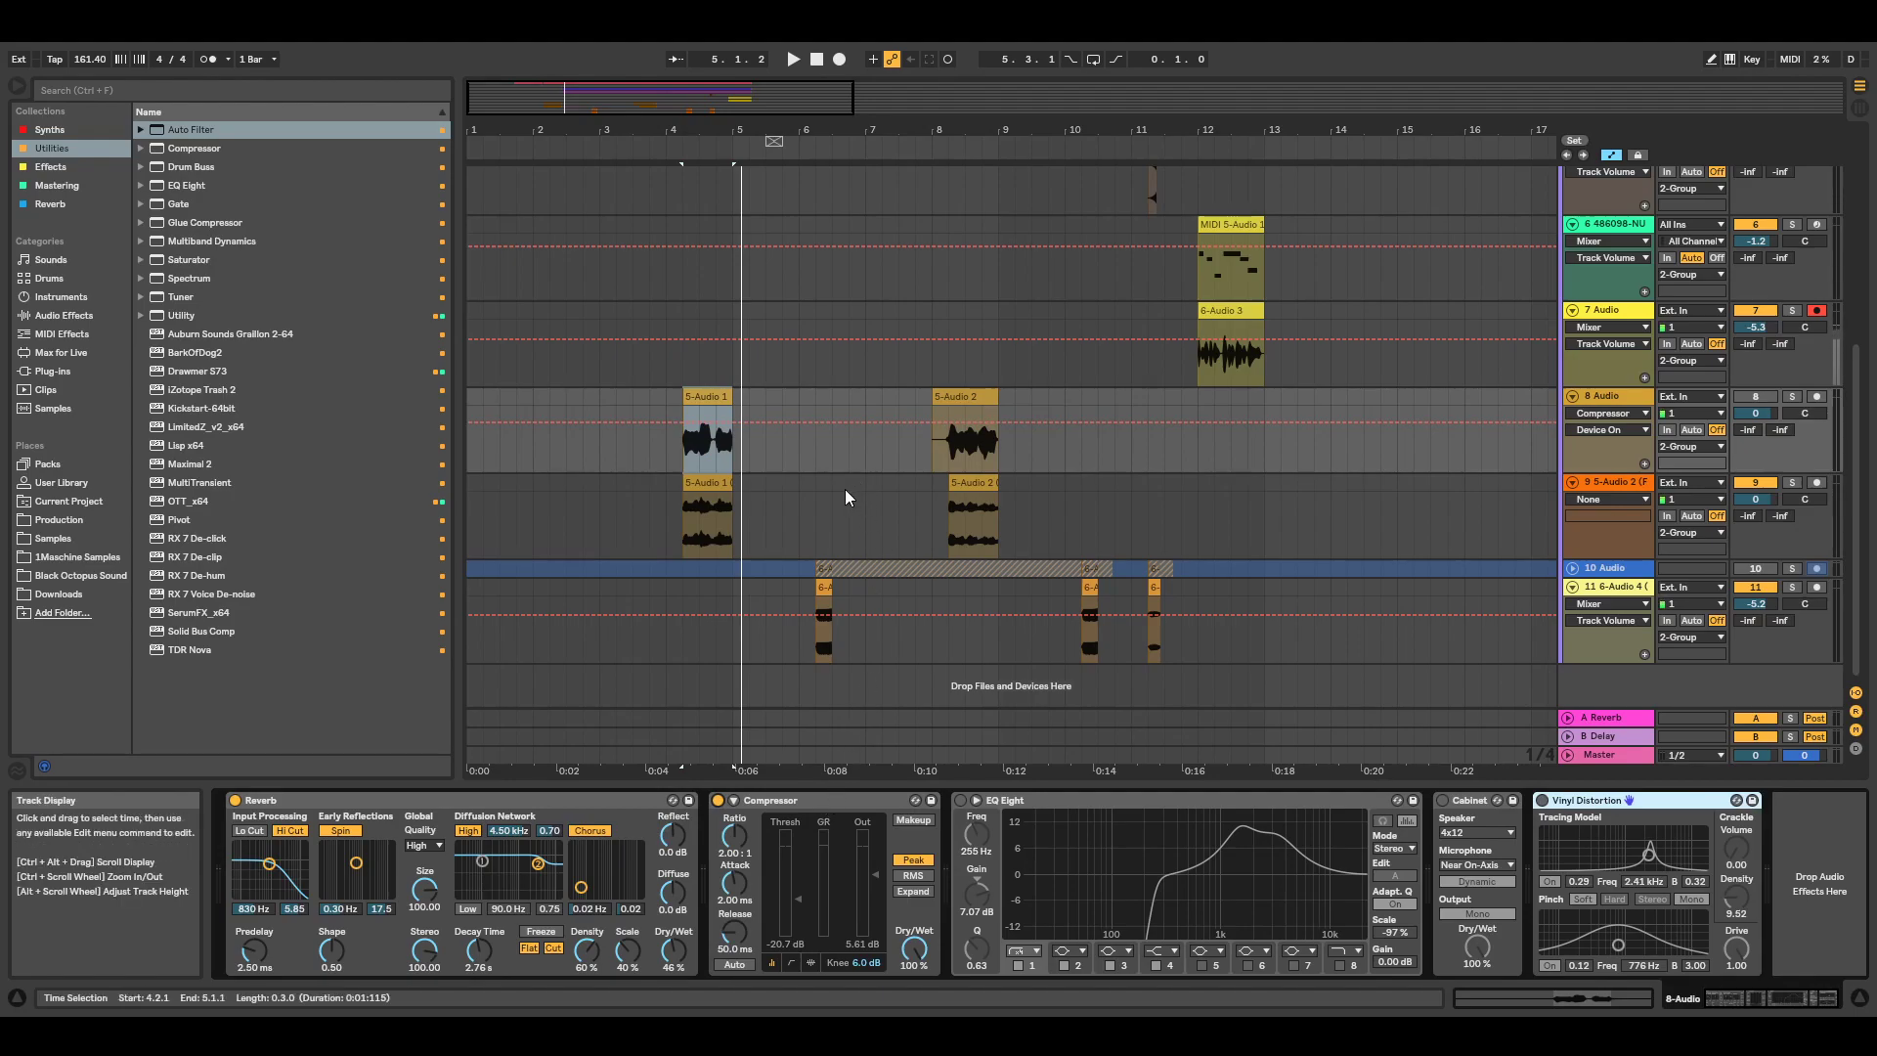
pyautogui.click(959, 806)
pyautogui.click(1035, 802)
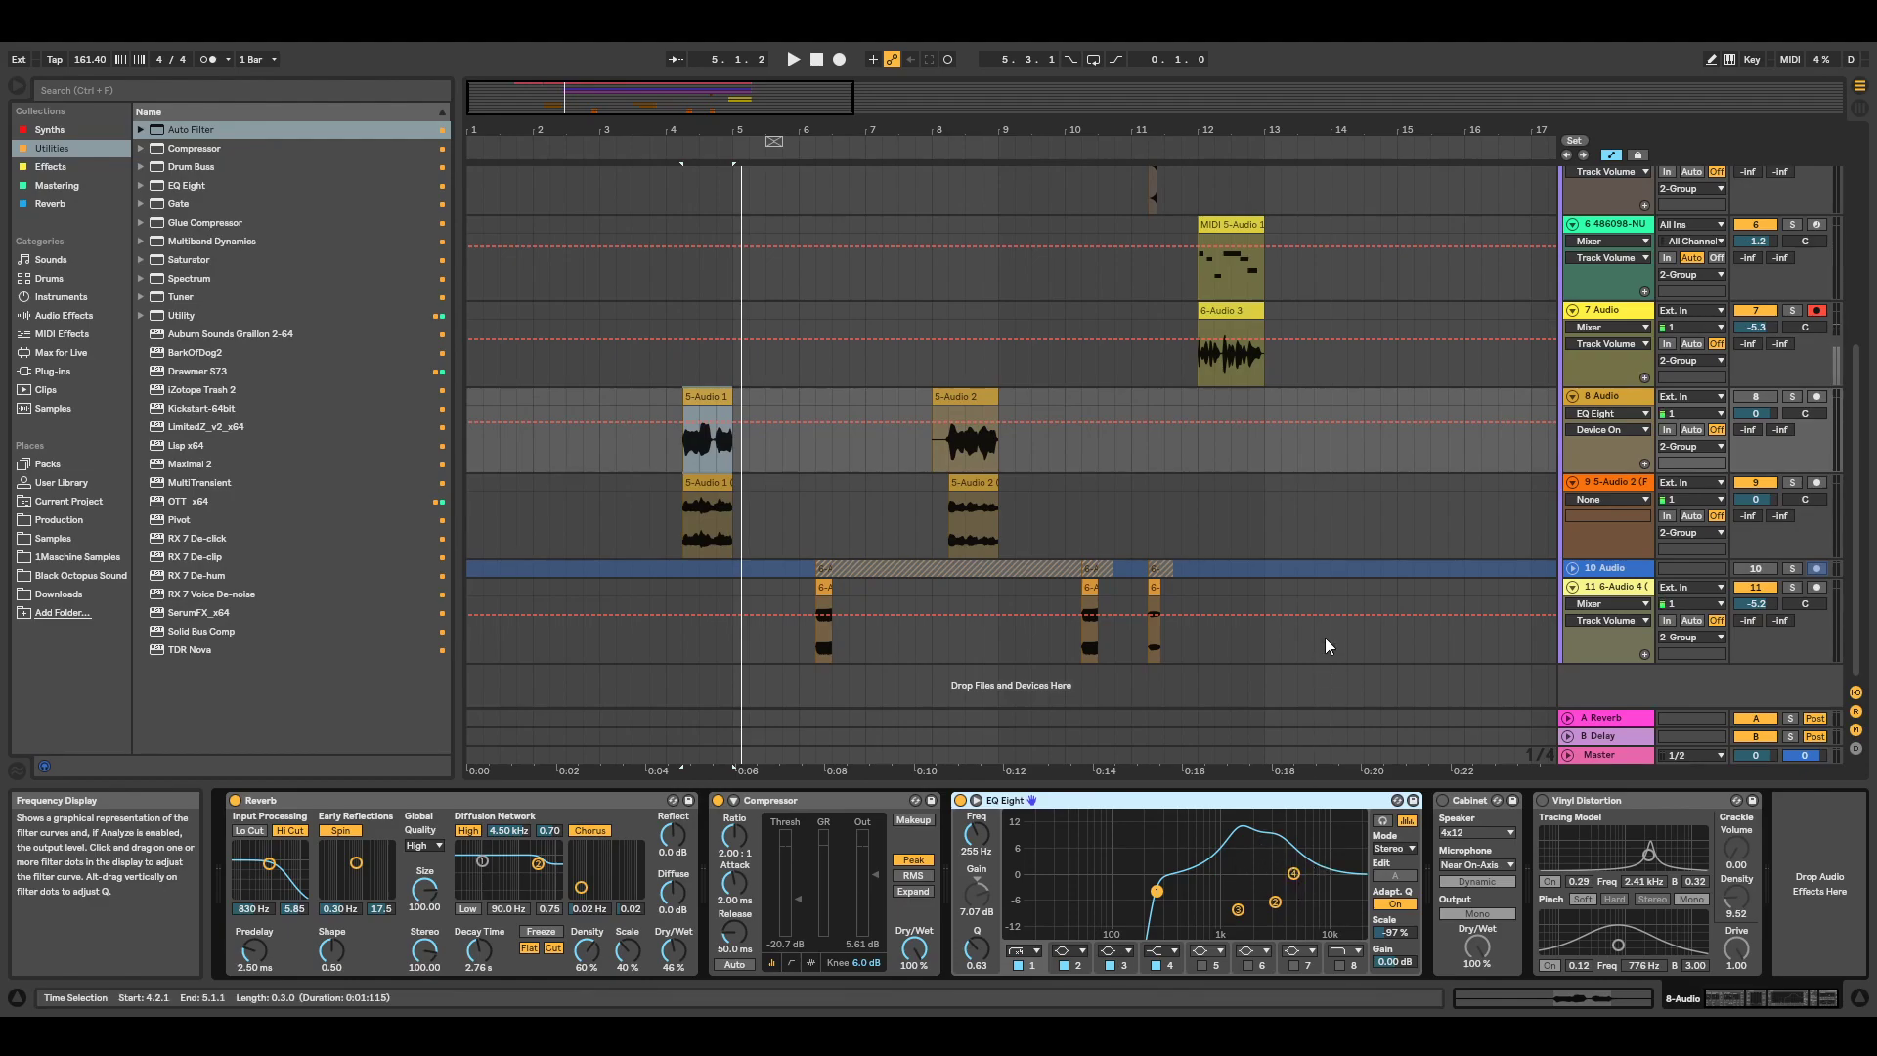
pyautogui.scroll(5, 1339, 587)
pyautogui.scroll(2, 837, 352)
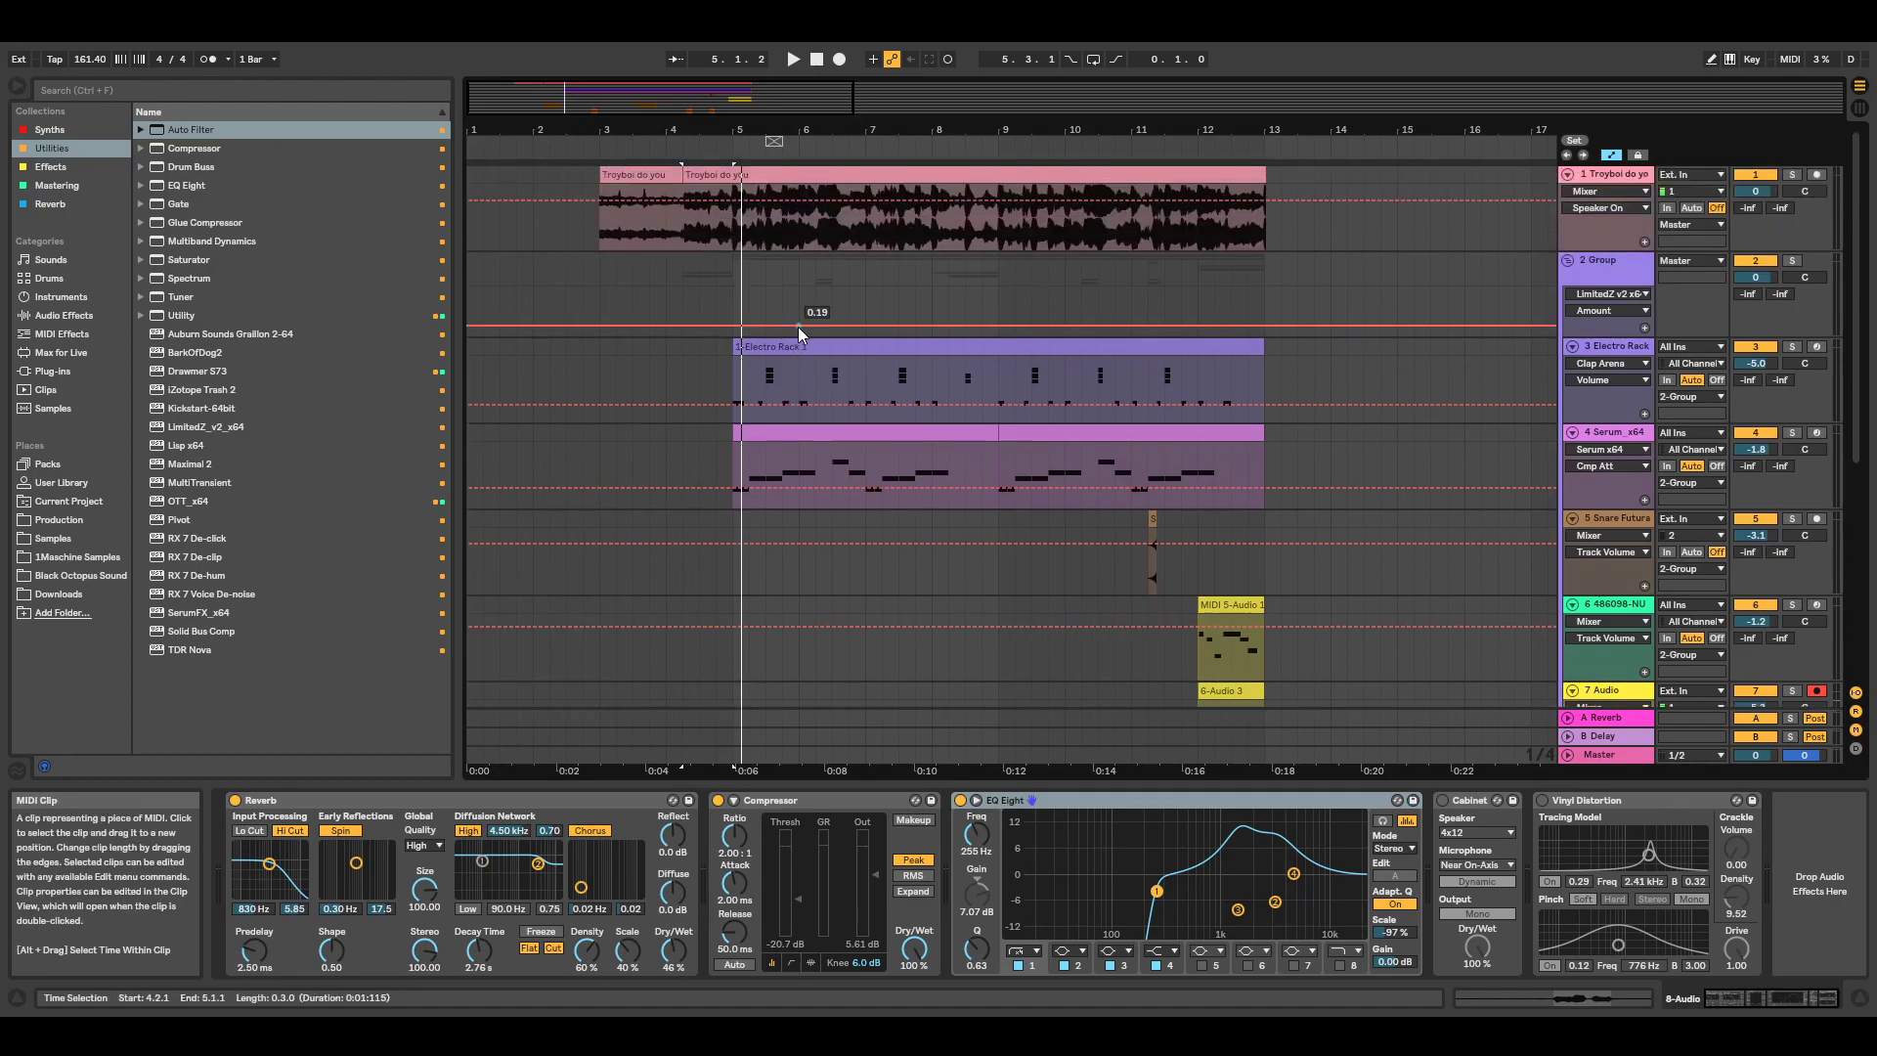
pyautogui.scroll(-5, 1100, 571)
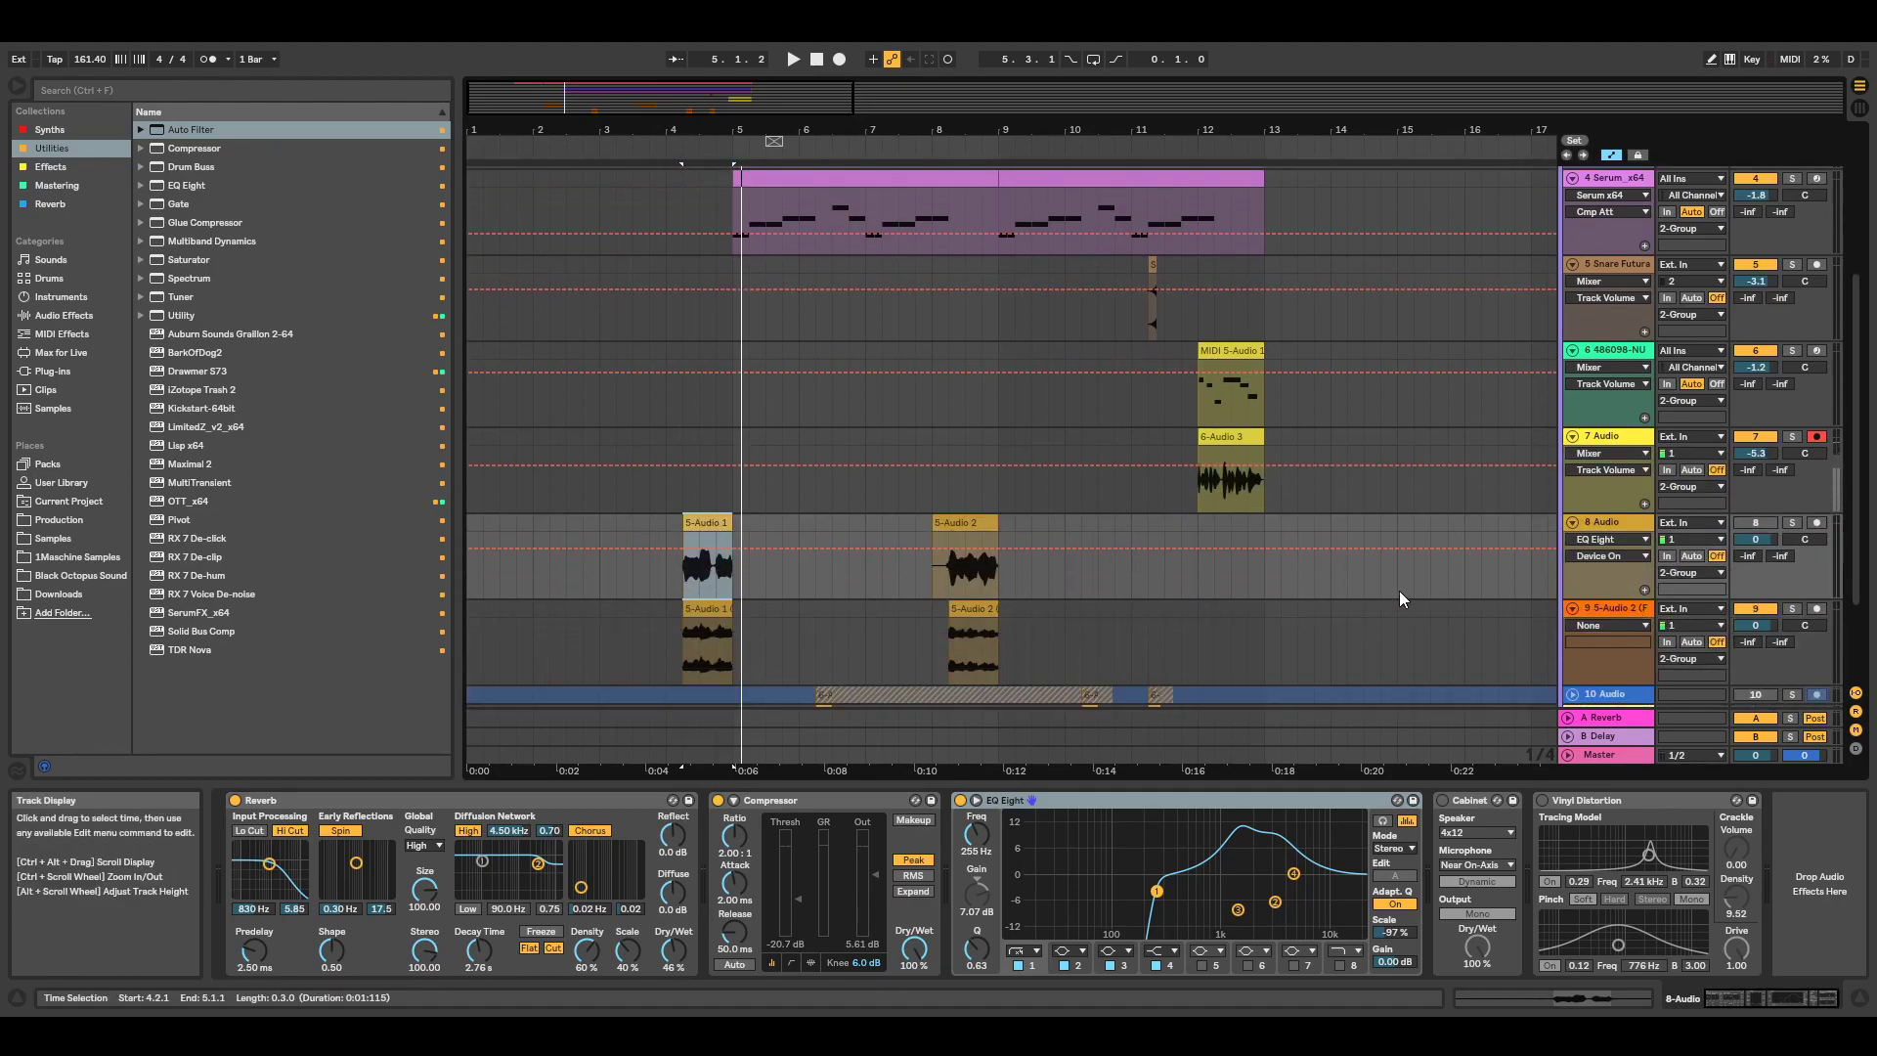
pyautogui.scroll(-1, 1402, 581)
pyautogui.scroll(-1, 1400, 588)
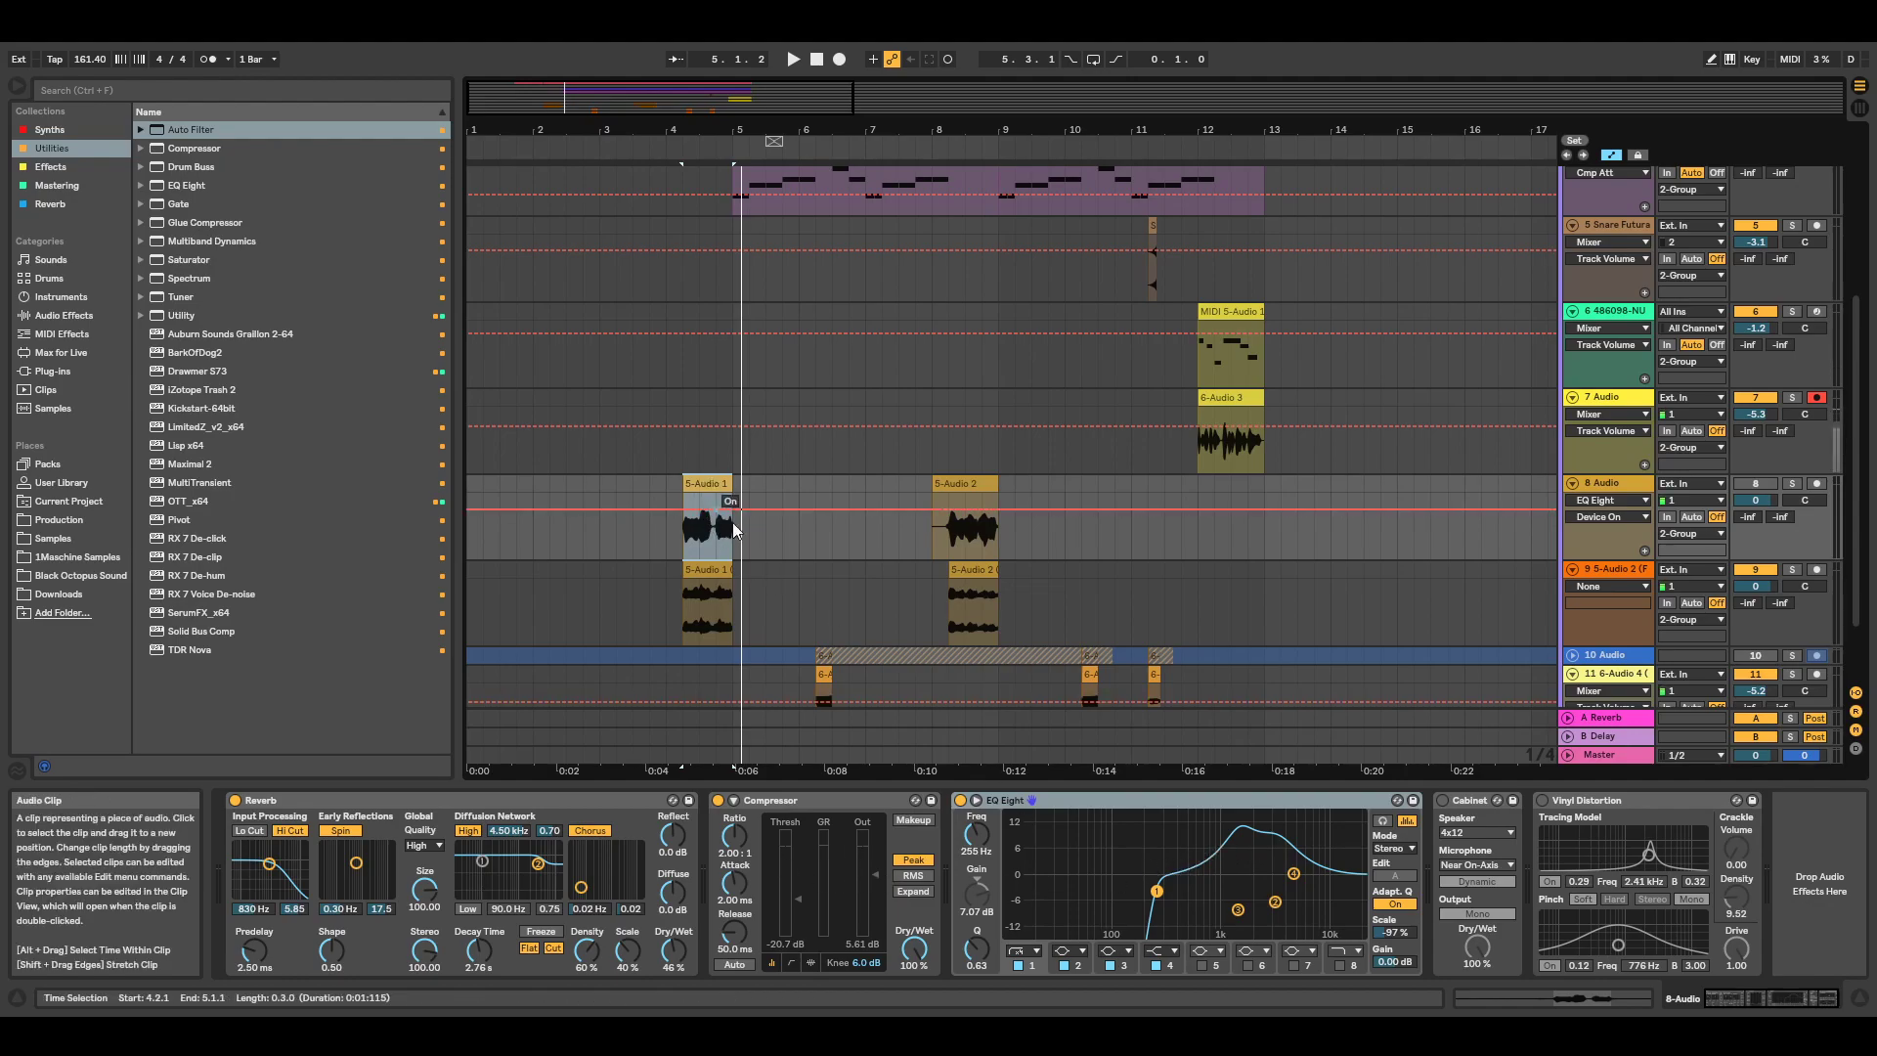
# Audition the section from 4.2.1 with EQ Eight bypassed, first in the full mix and again with the 8 Audio track soloed.
pyautogui.press('space')
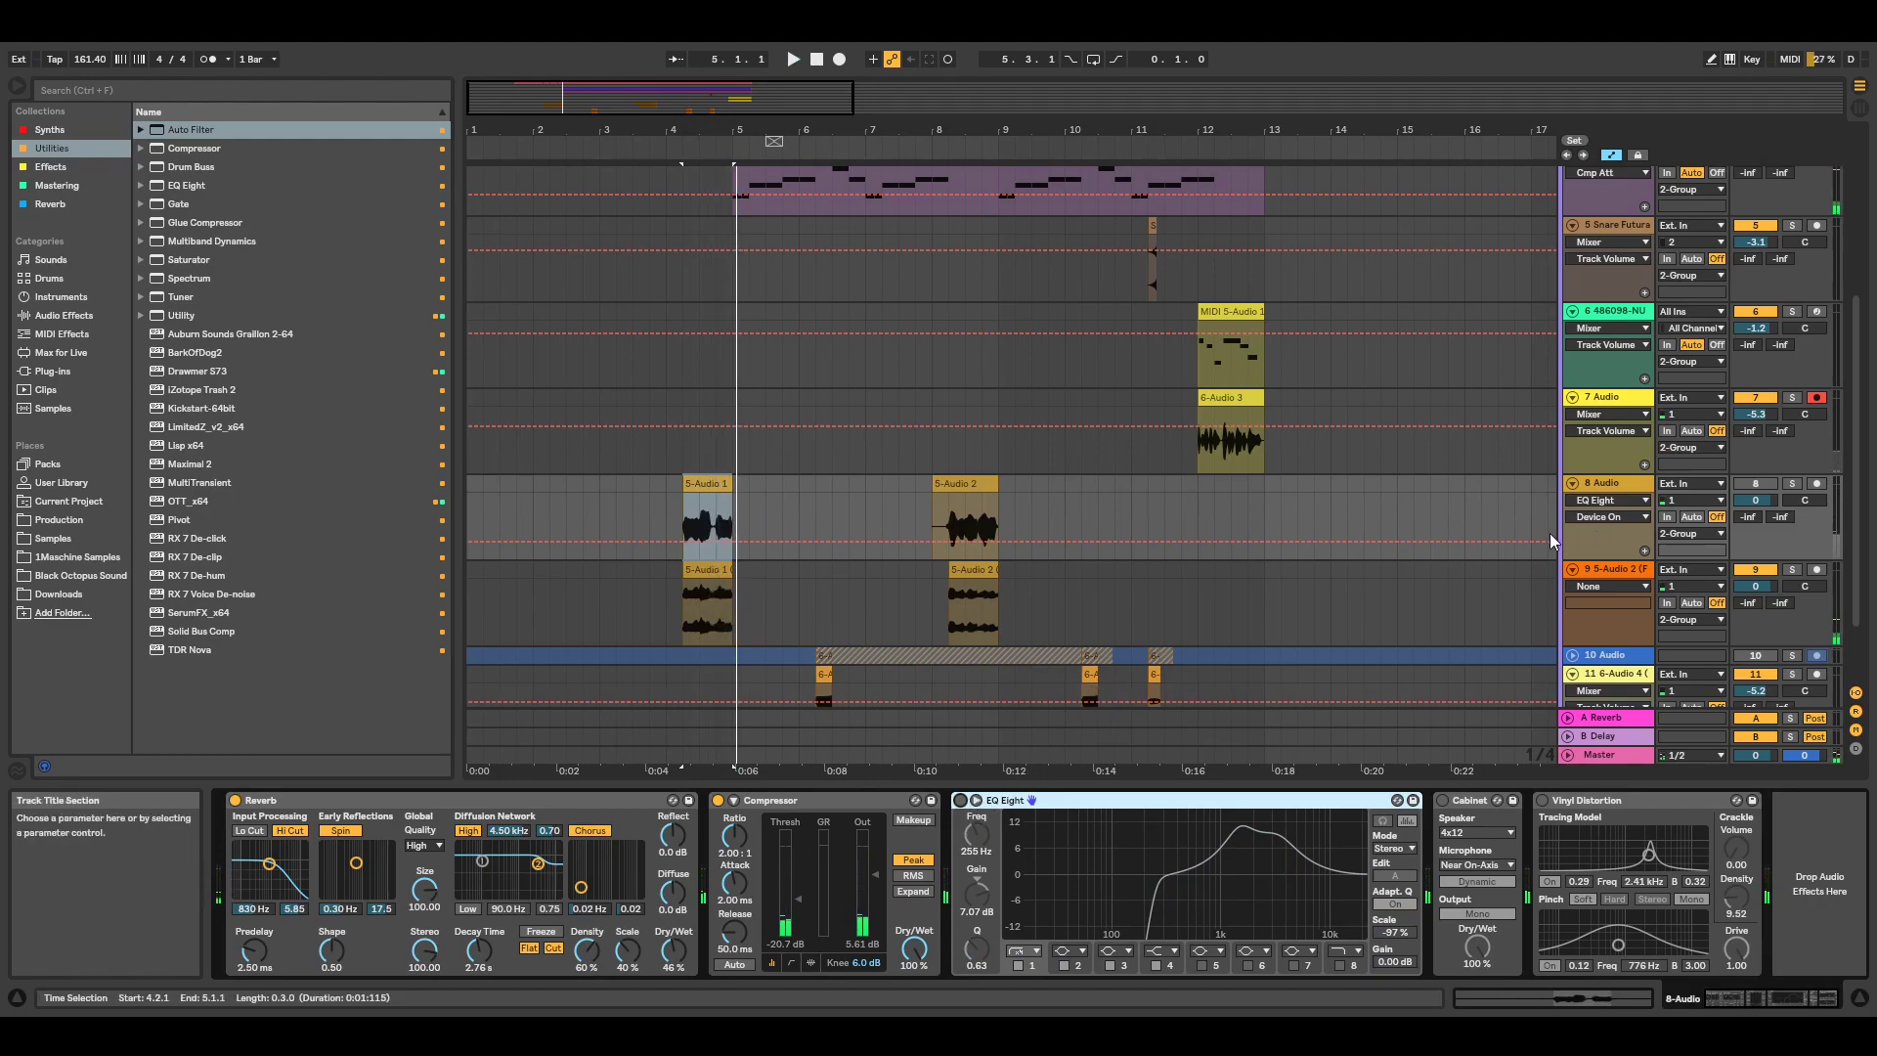
pyautogui.scroll(3, 1551, 532)
pyautogui.scroll(2, 1551, 532)
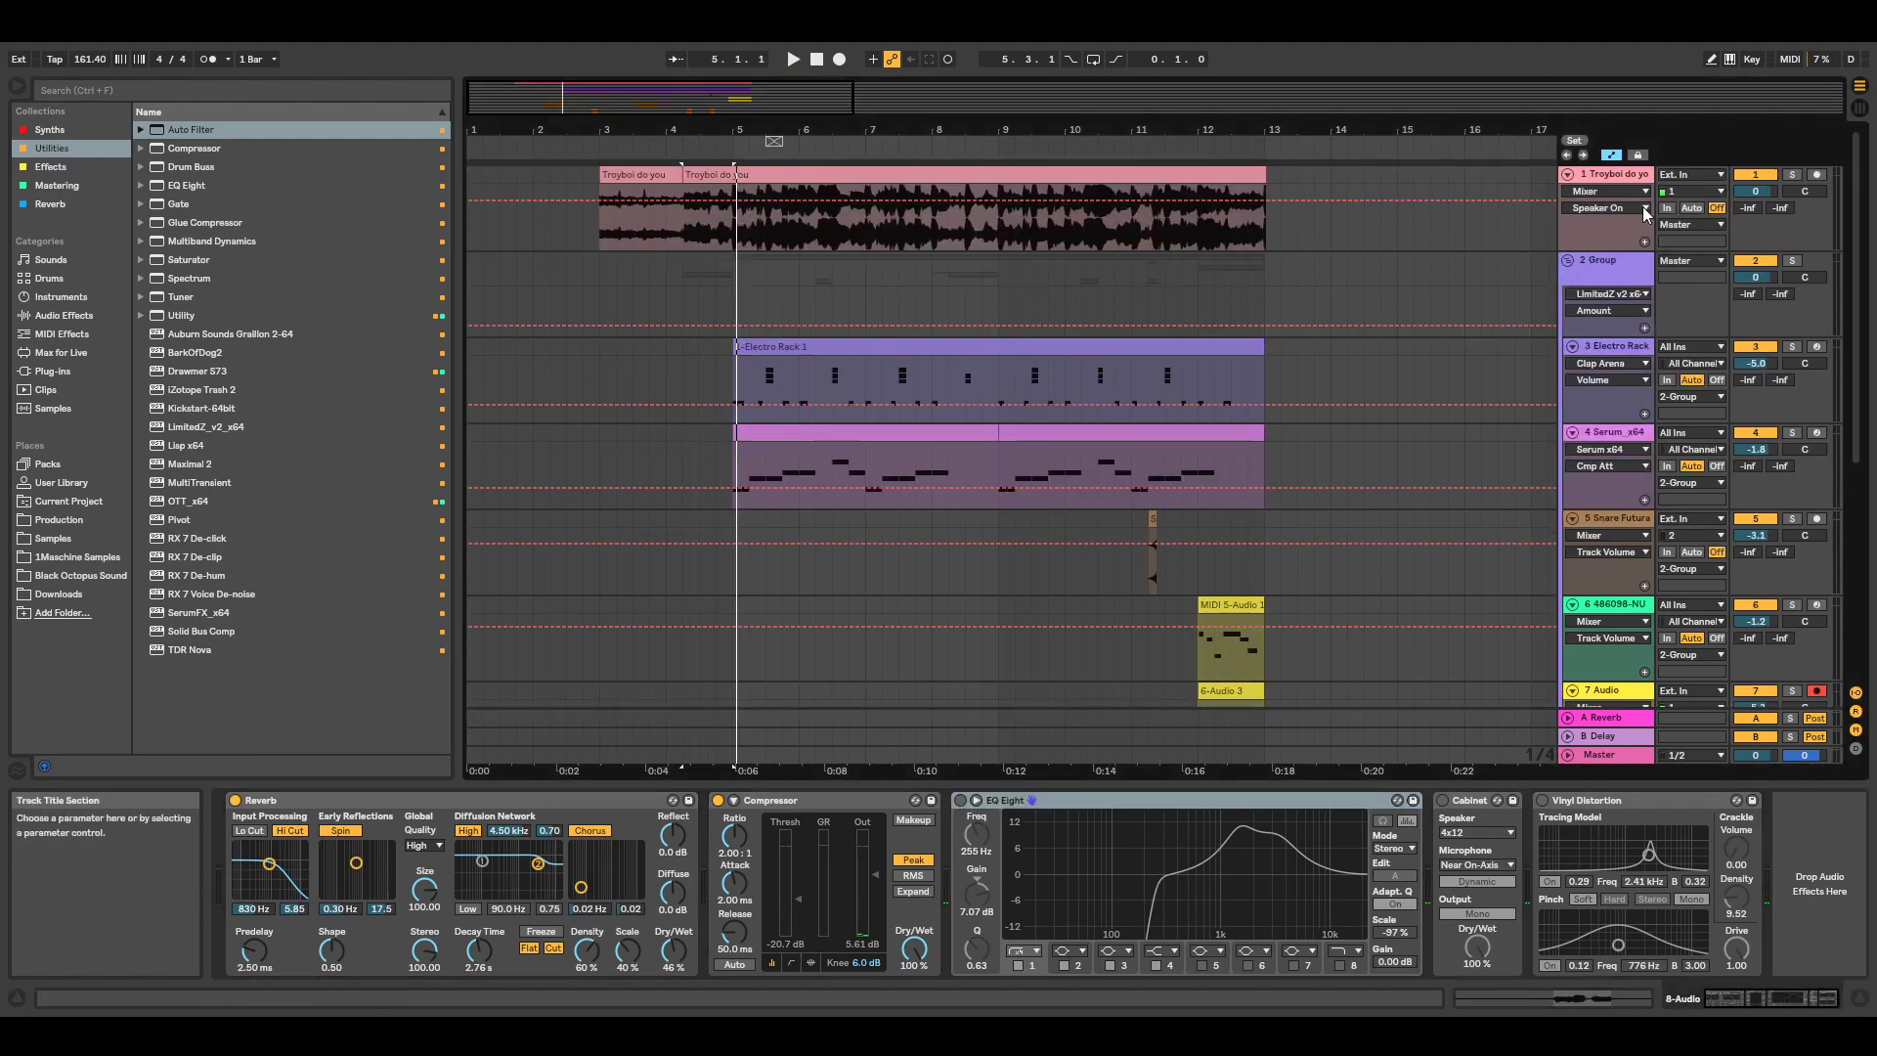
pyautogui.scroll(-4, 1515, 426)
pyautogui.scroll(-1, 1568, 560)
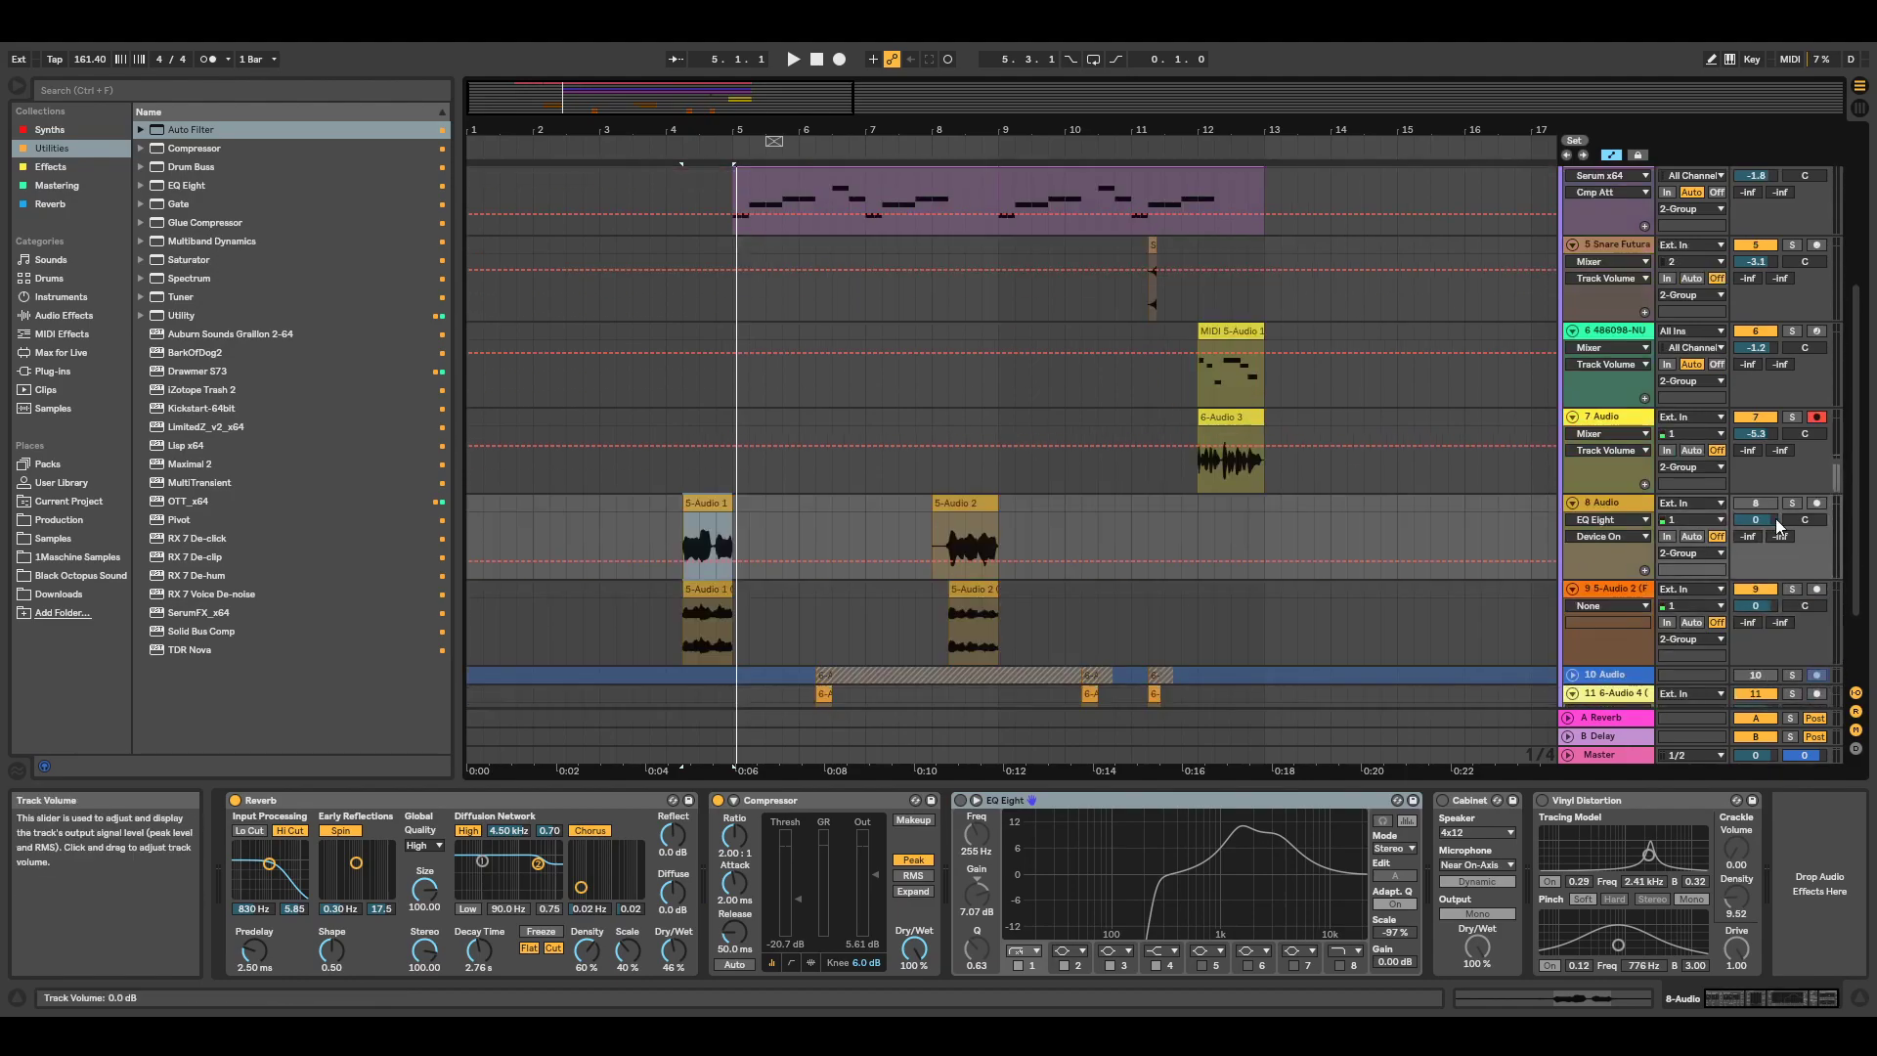
pyautogui.press('space')
pyautogui.press('space')
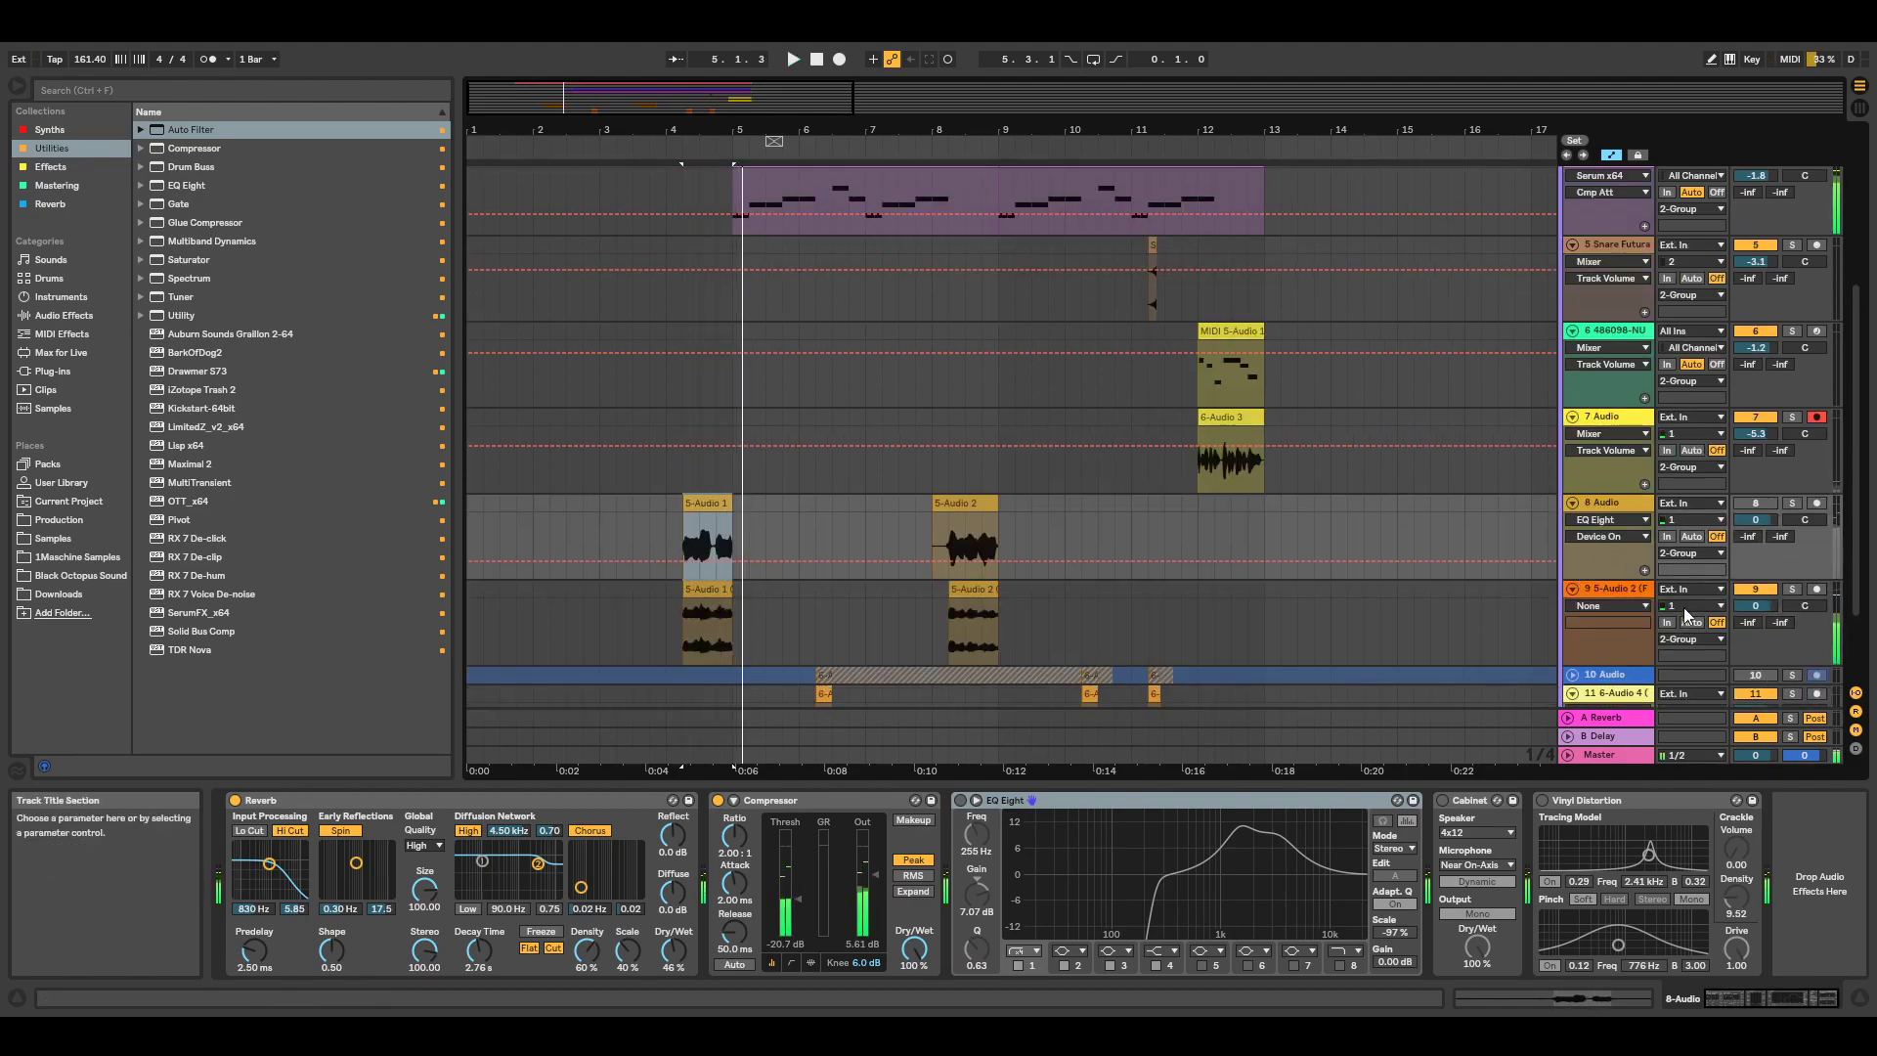
pyautogui.click(1792, 503)
pyautogui.press('space')
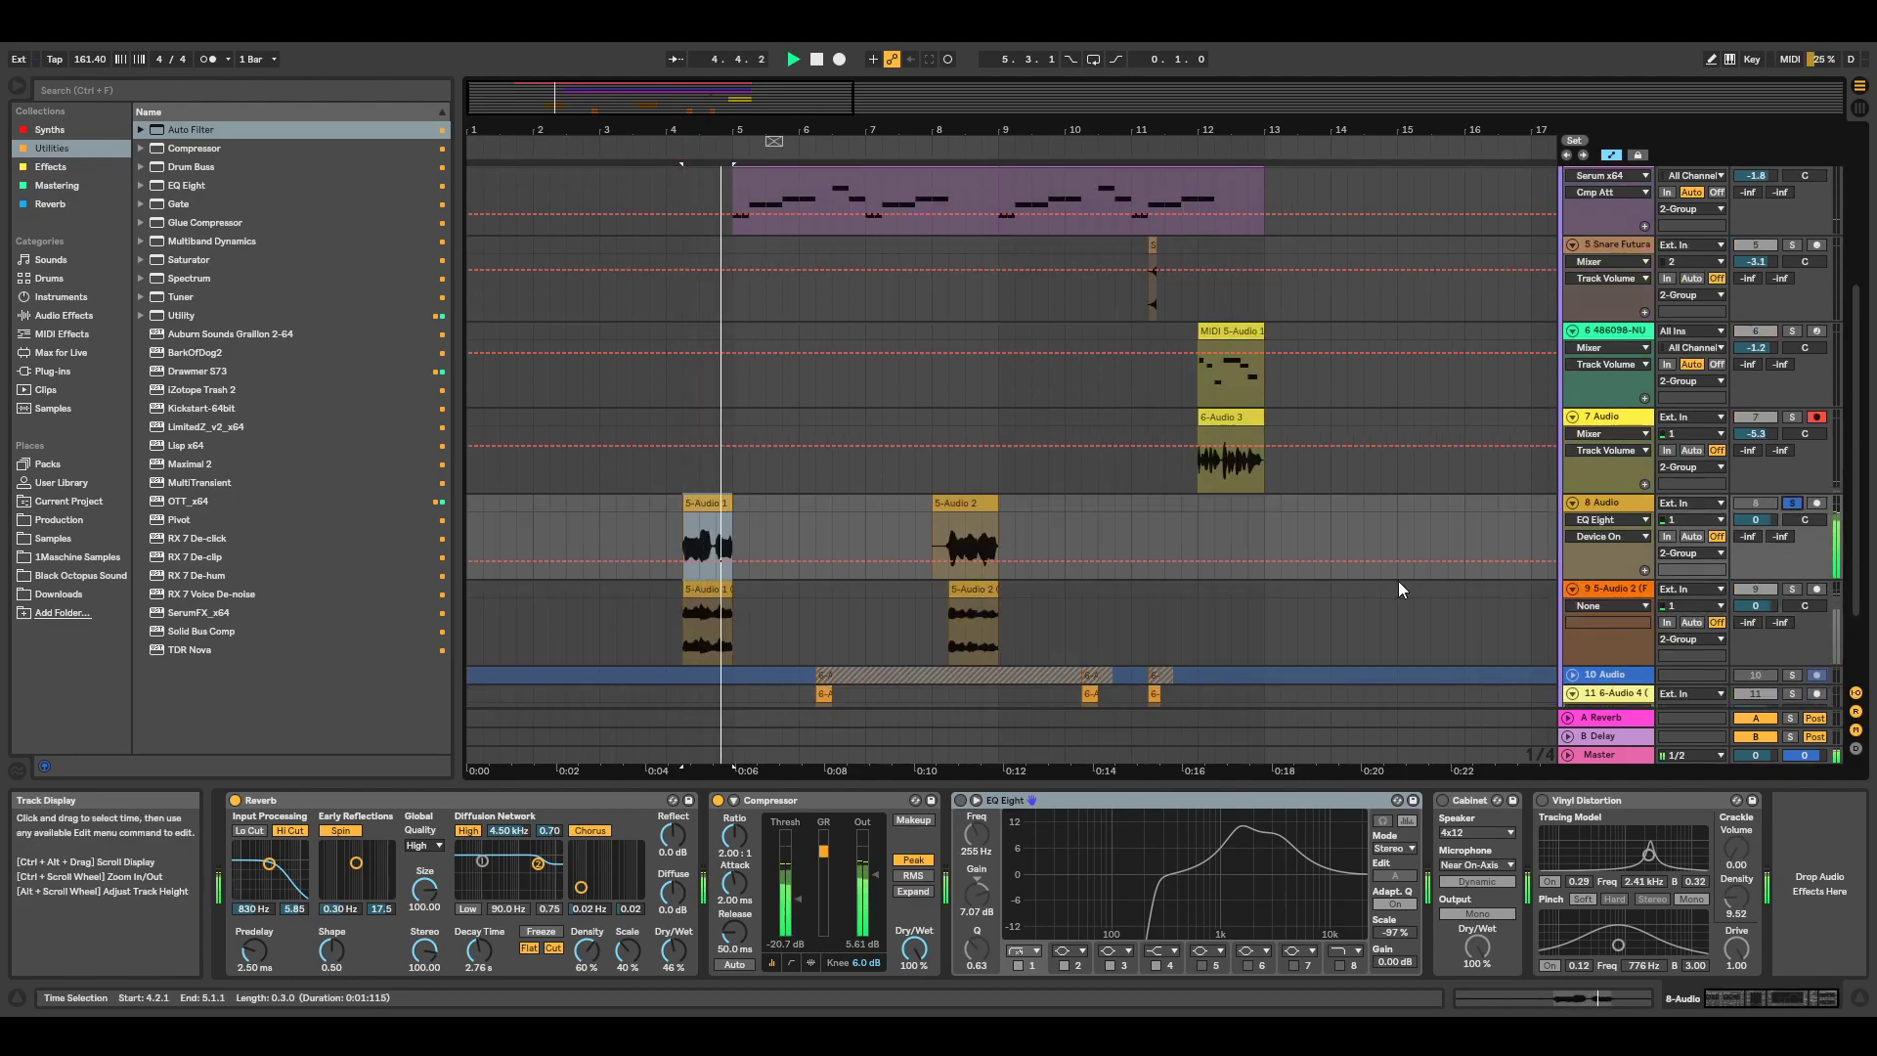
# Reactivate EQ Eight and Cabinet on the 8 Audio track, auditioning the 5-Audio 1 clip with each one on.
pyautogui.click(960, 802)
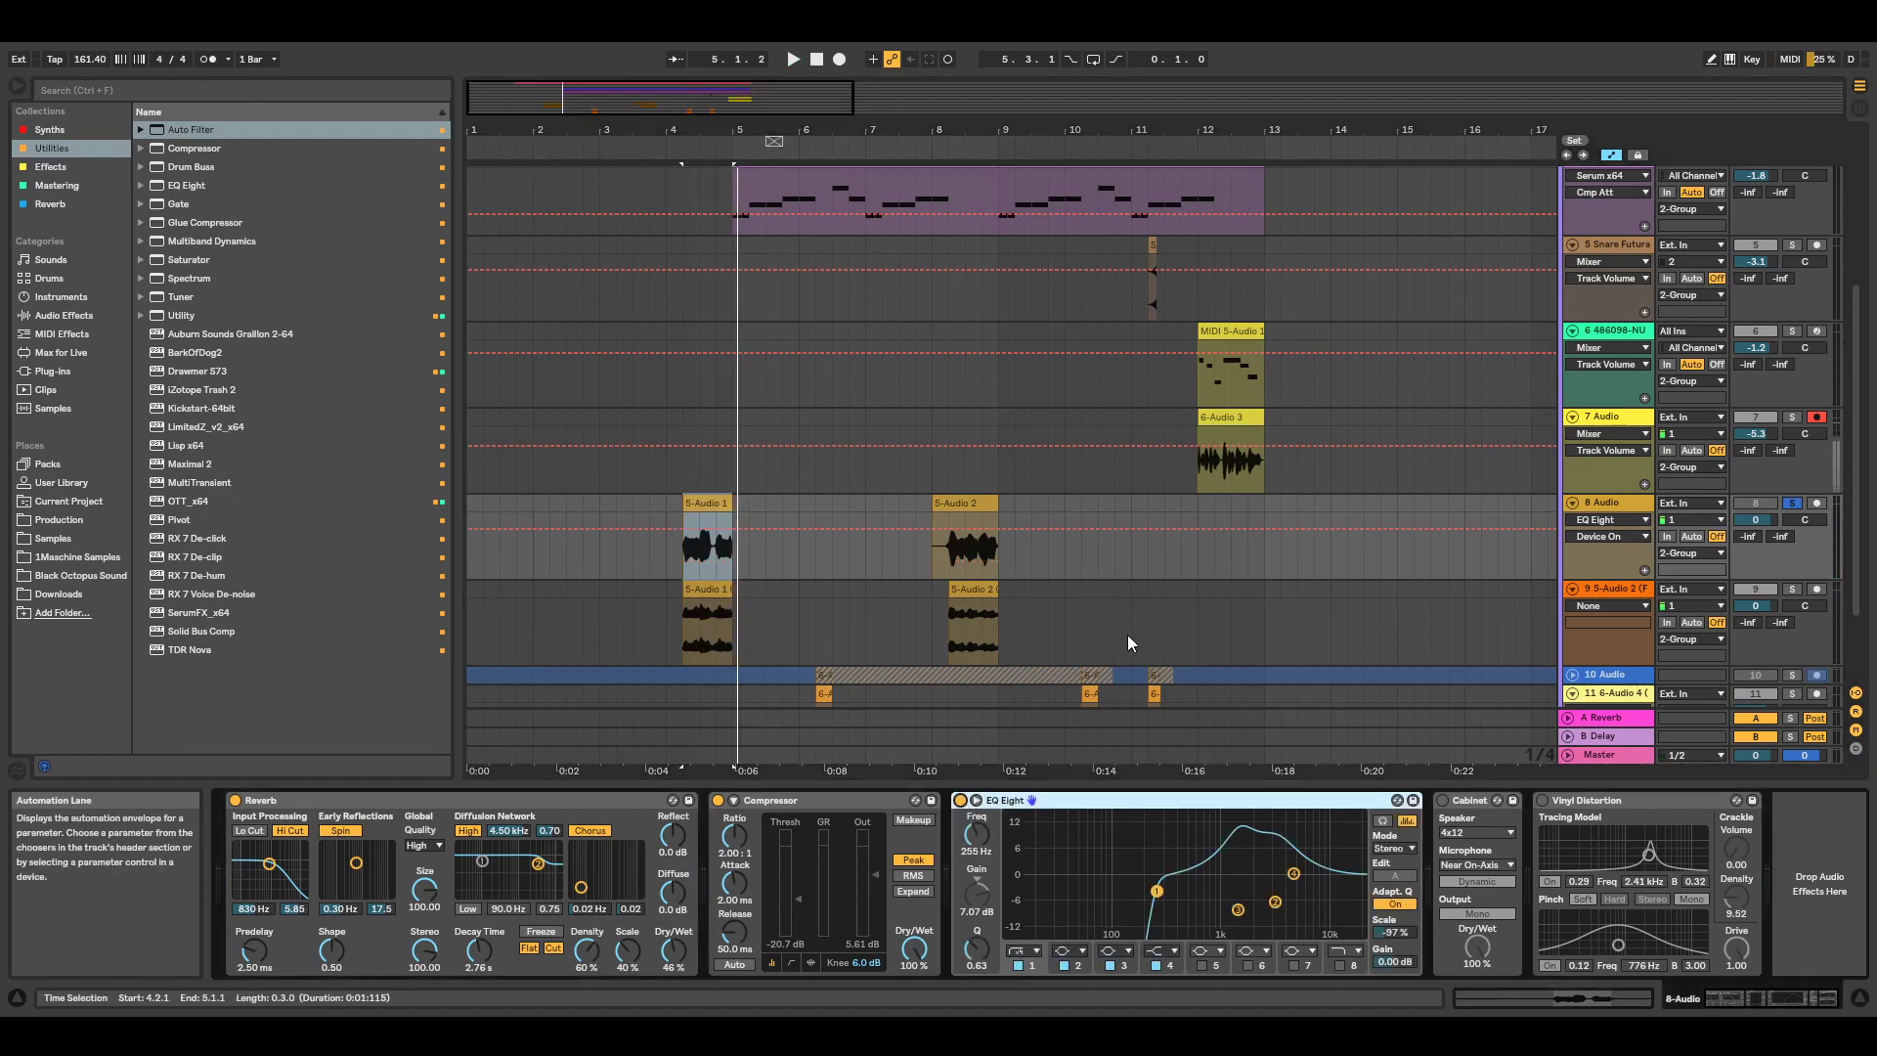
pyautogui.press('space')
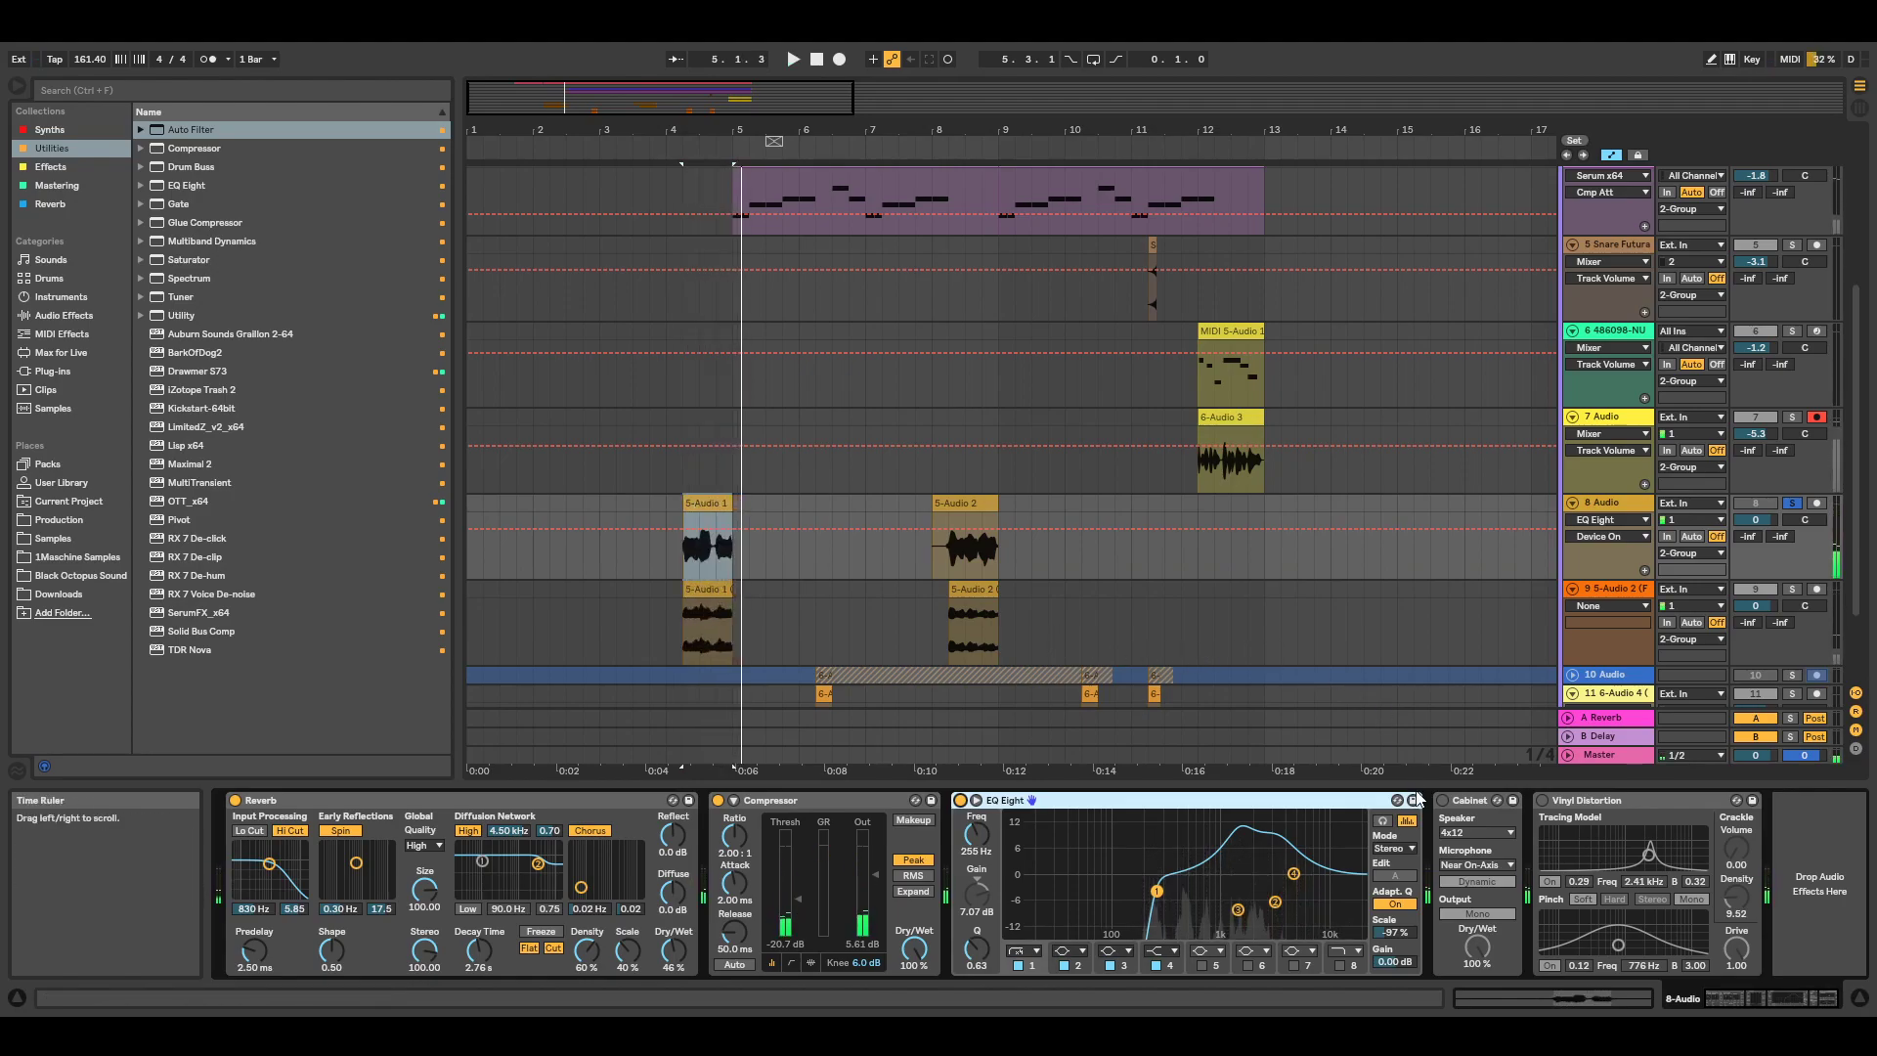
pyautogui.click(1442, 800)
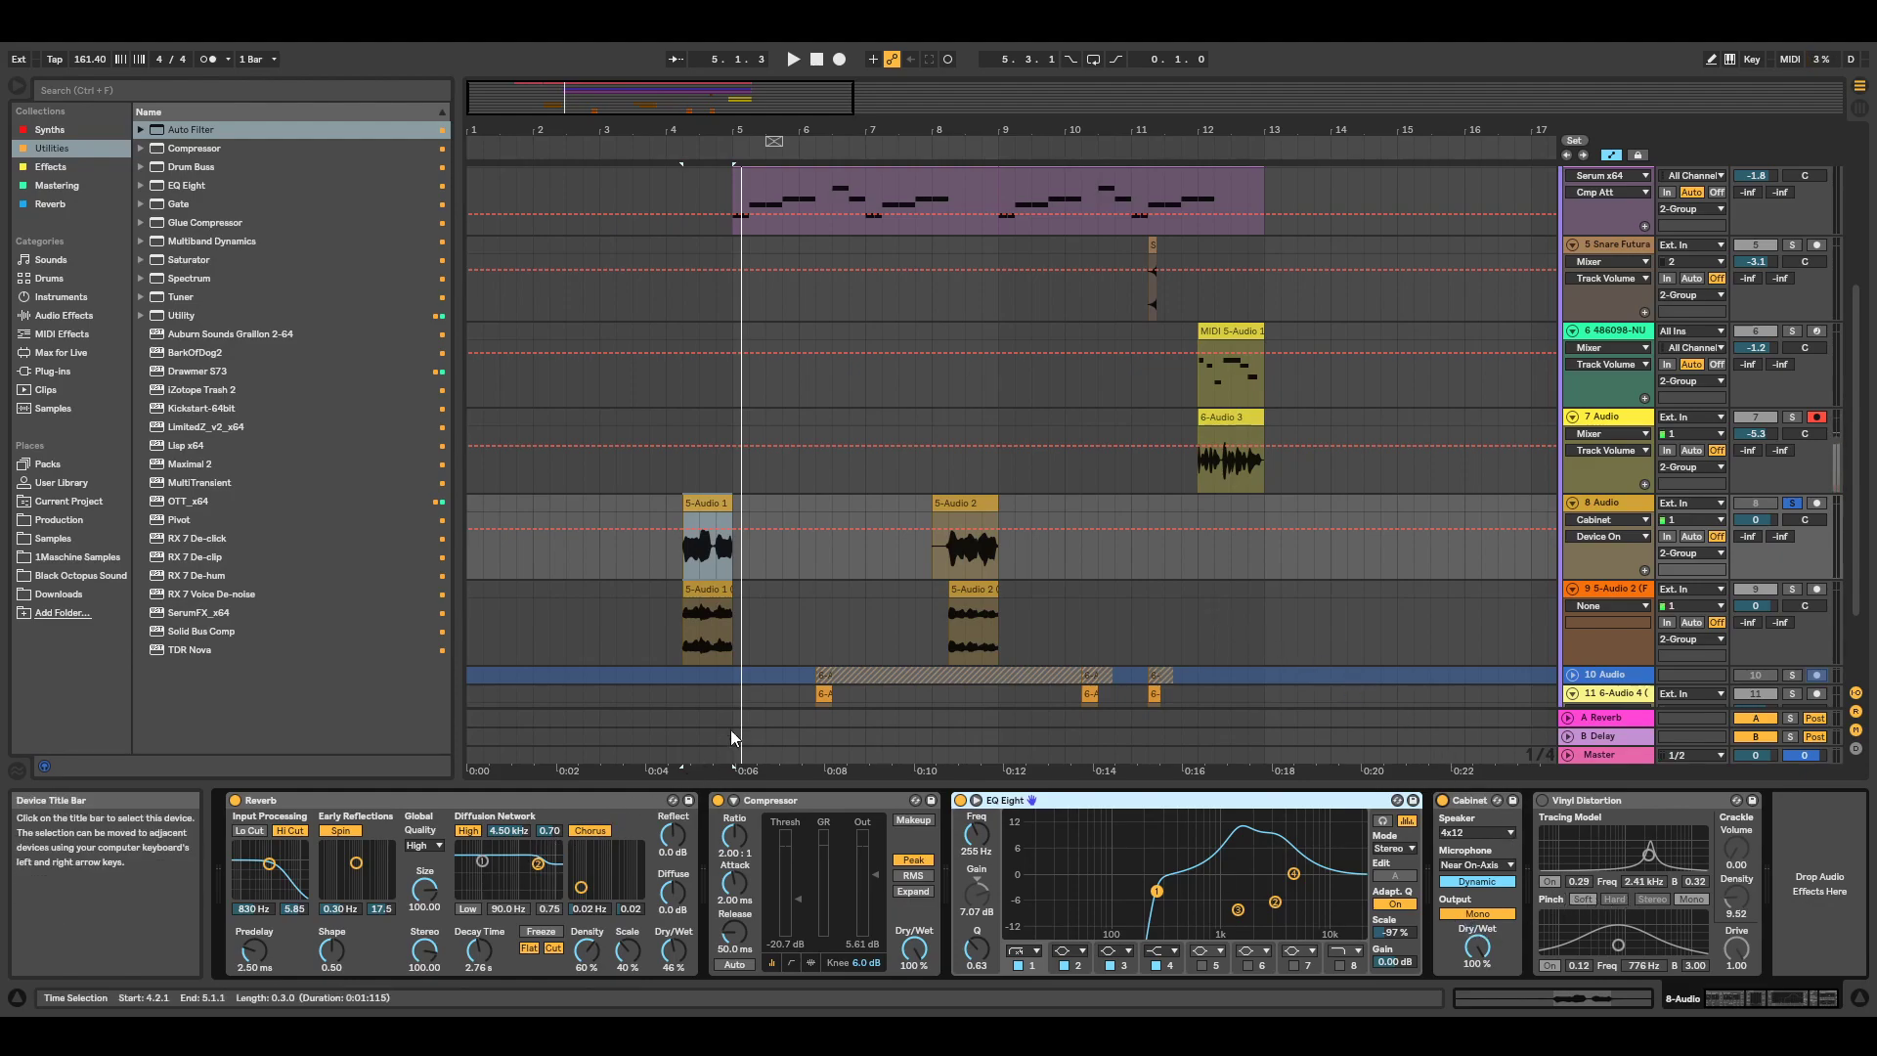
pyautogui.scroll(3, 794, 539)
pyautogui.scroll(3, 794, 539)
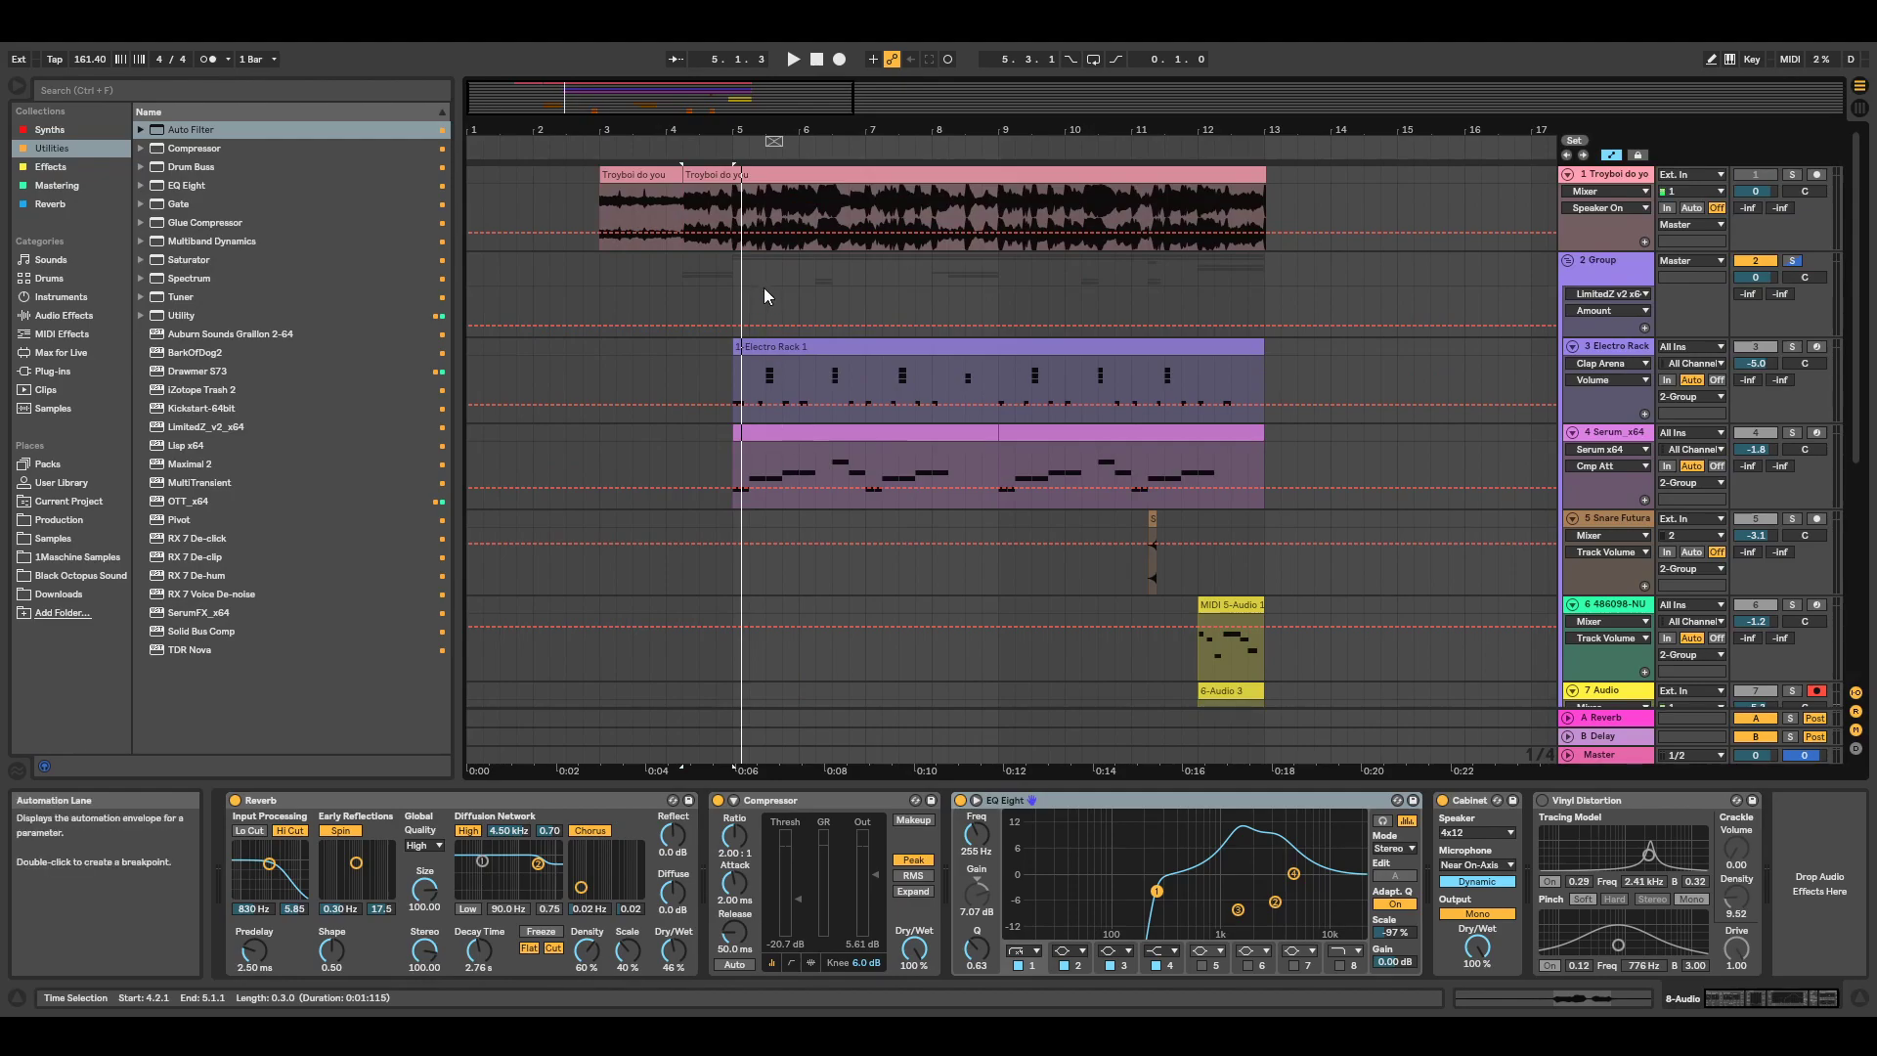
pyautogui.scroll(-4, 782, 315)
pyautogui.scroll(-4, 831, 357)
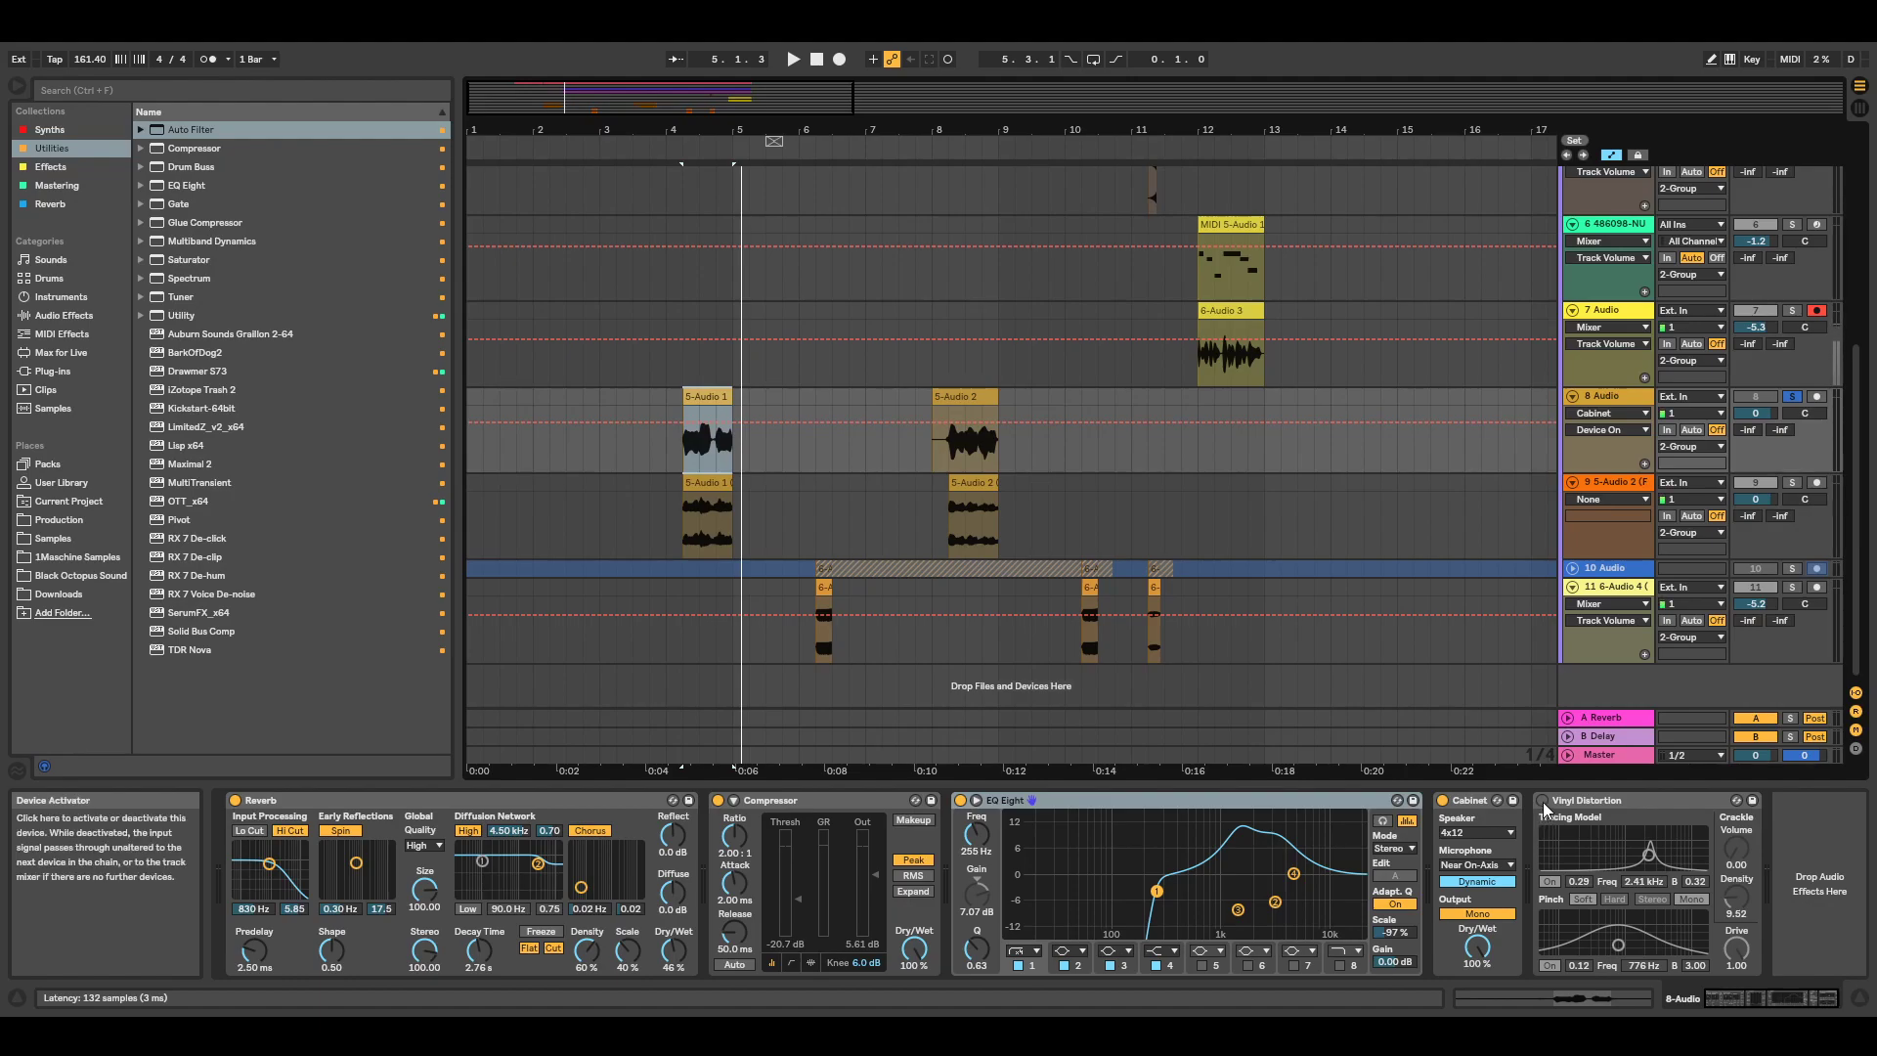
pyautogui.click(1443, 802)
pyautogui.click(1443, 801)
pyautogui.press('space')
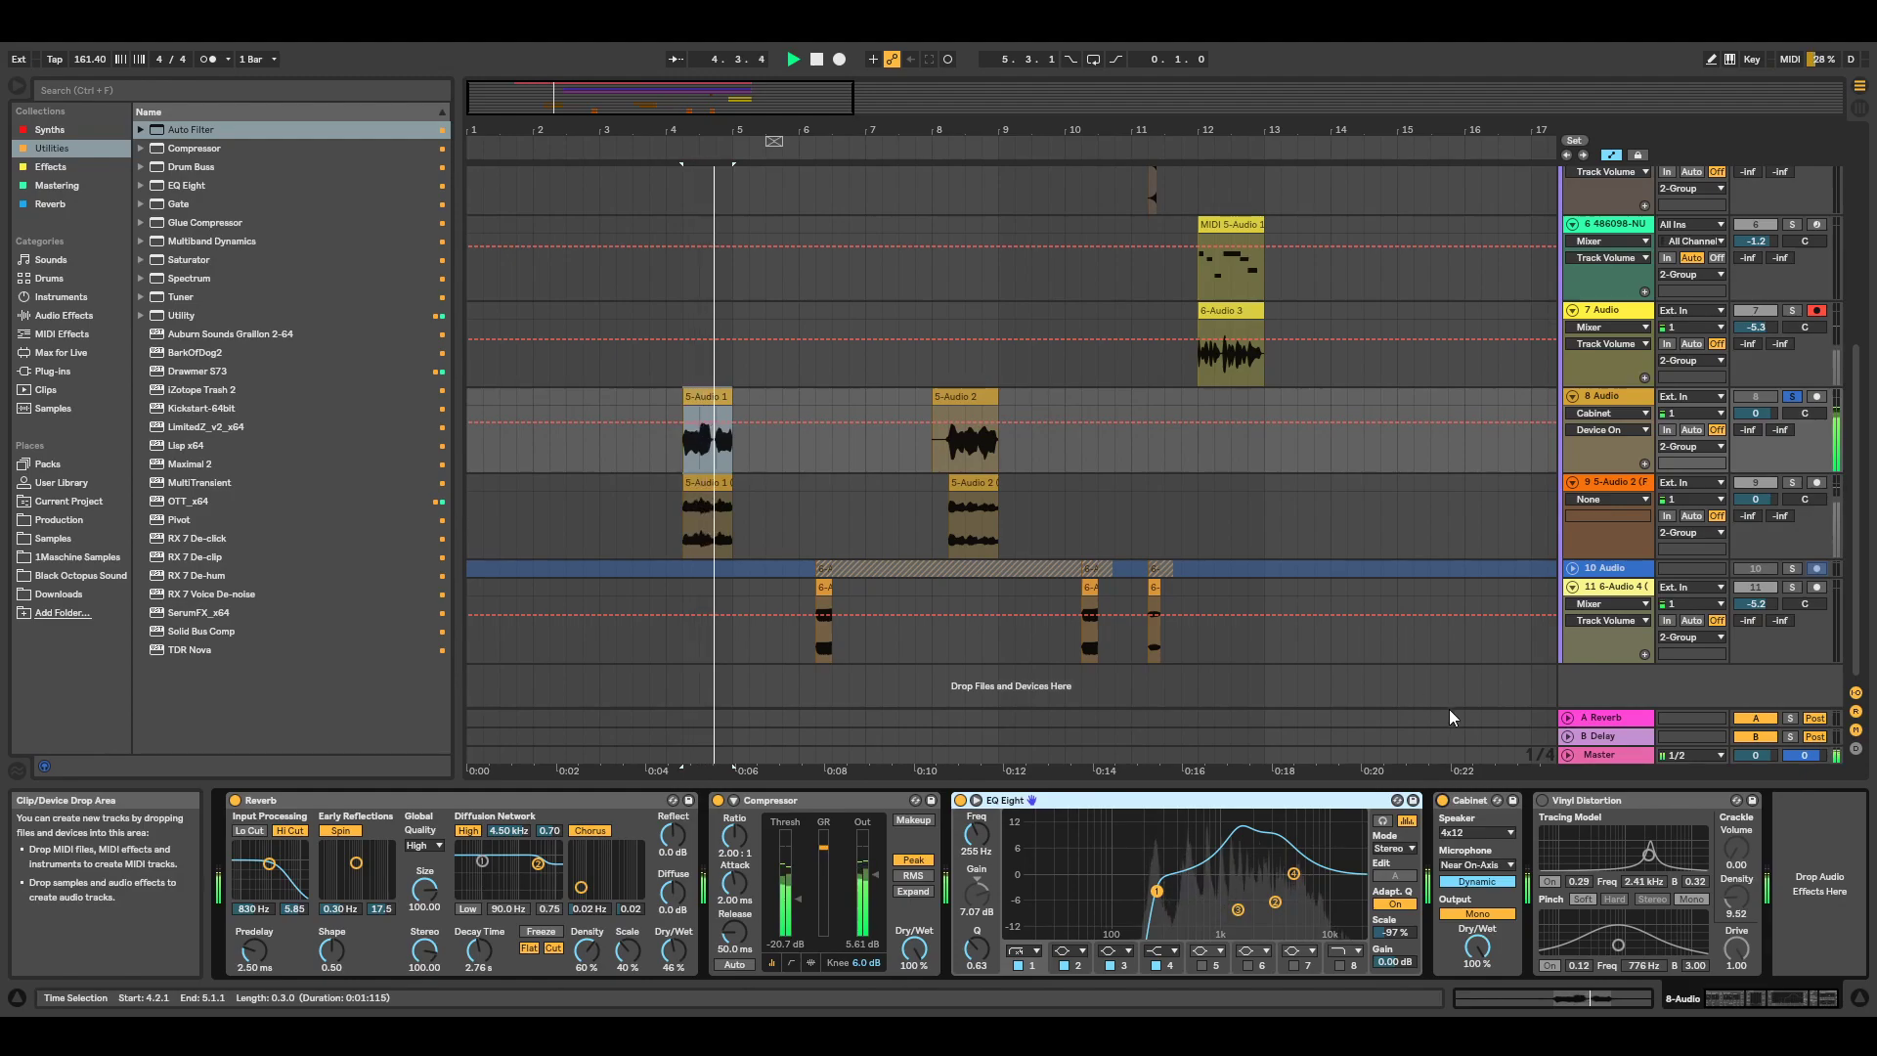
# Reactivate Vinyl Distortion on the 8 Audio track, audition the 5-Audio 1 clip, and clear the track's solo.
pyautogui.click(1544, 801)
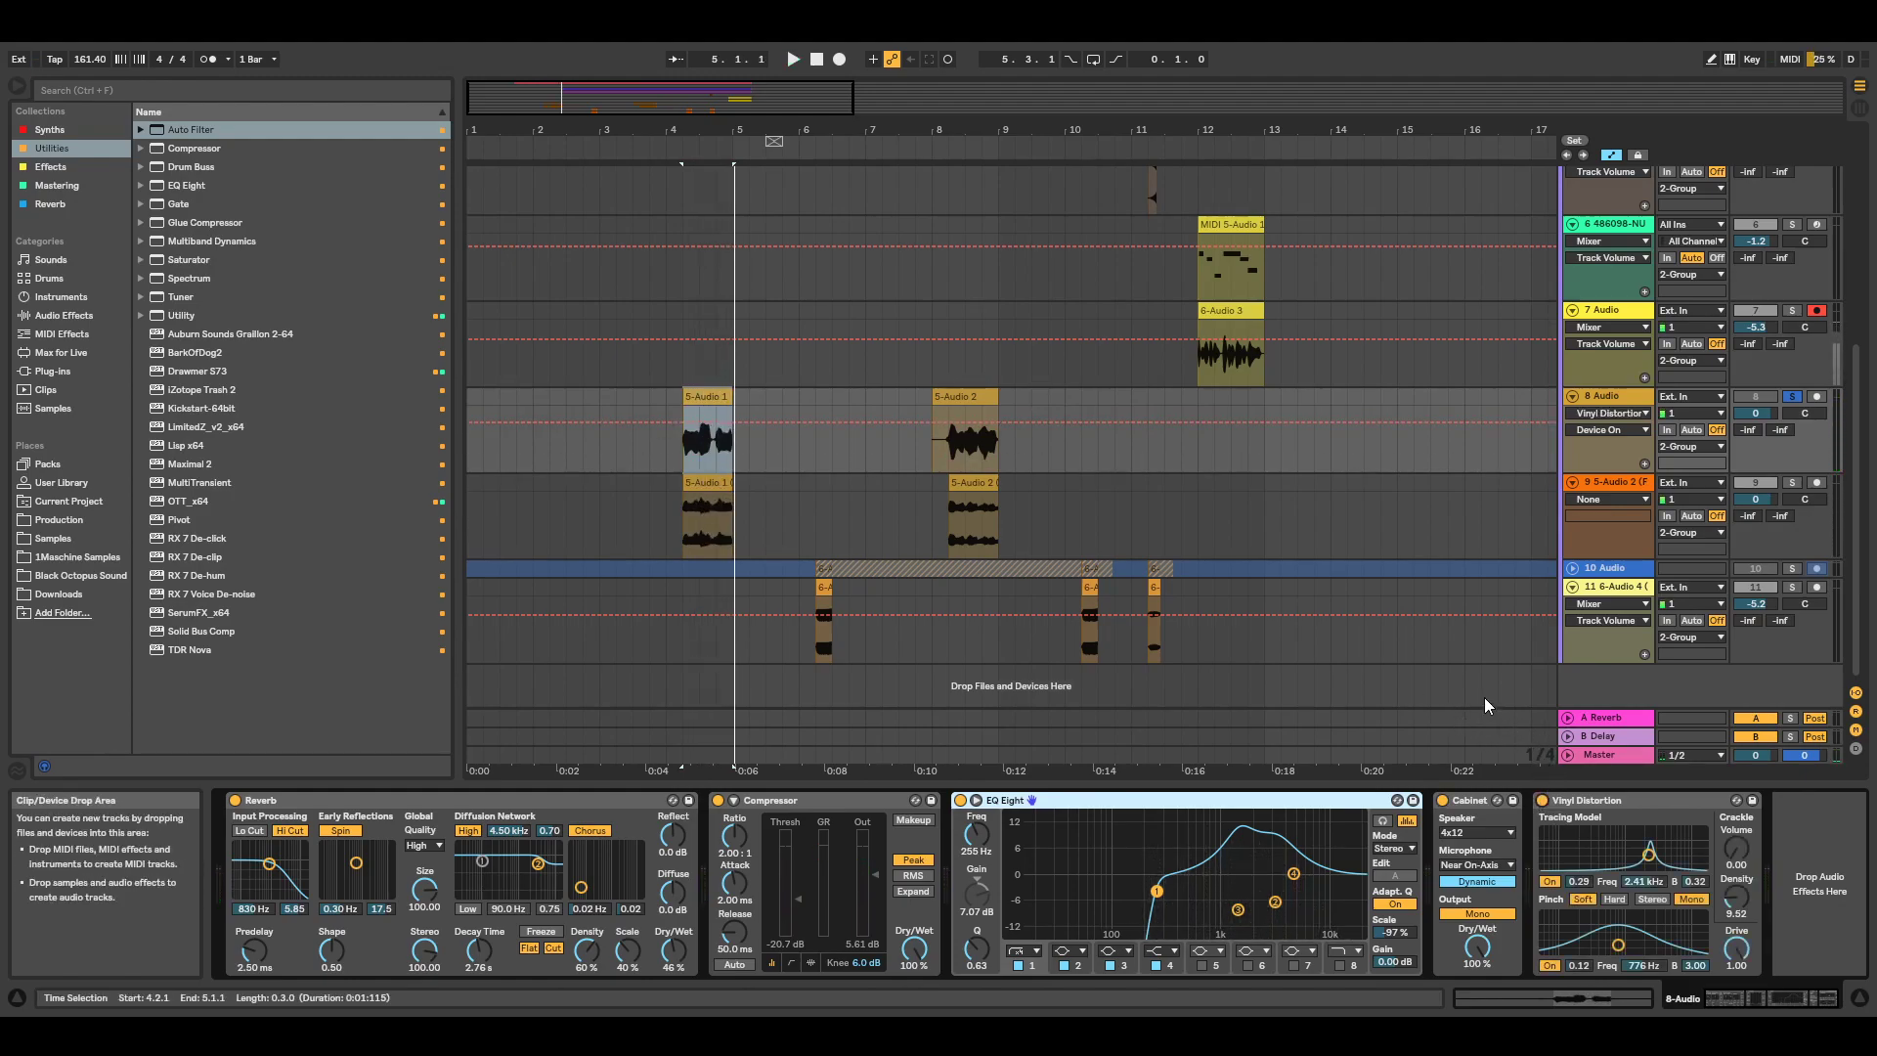
pyautogui.press('space')
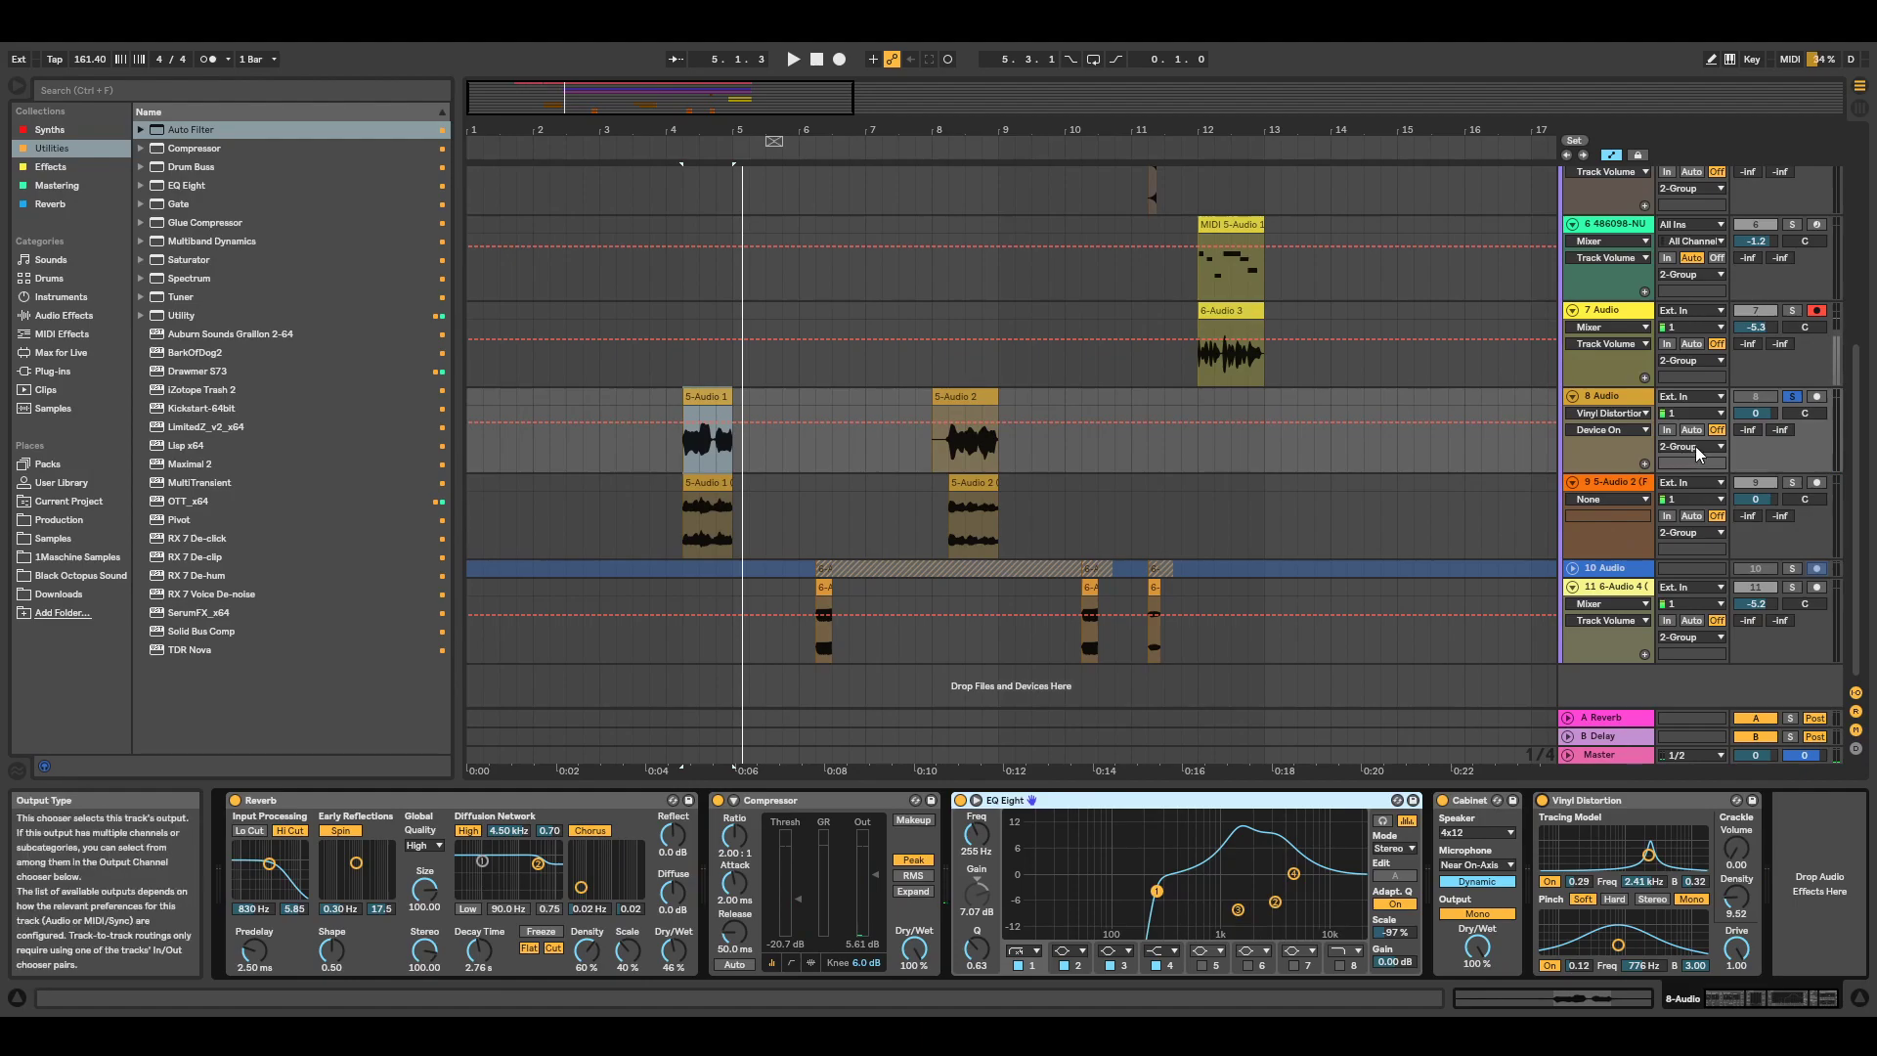
pyautogui.click(1791, 398)
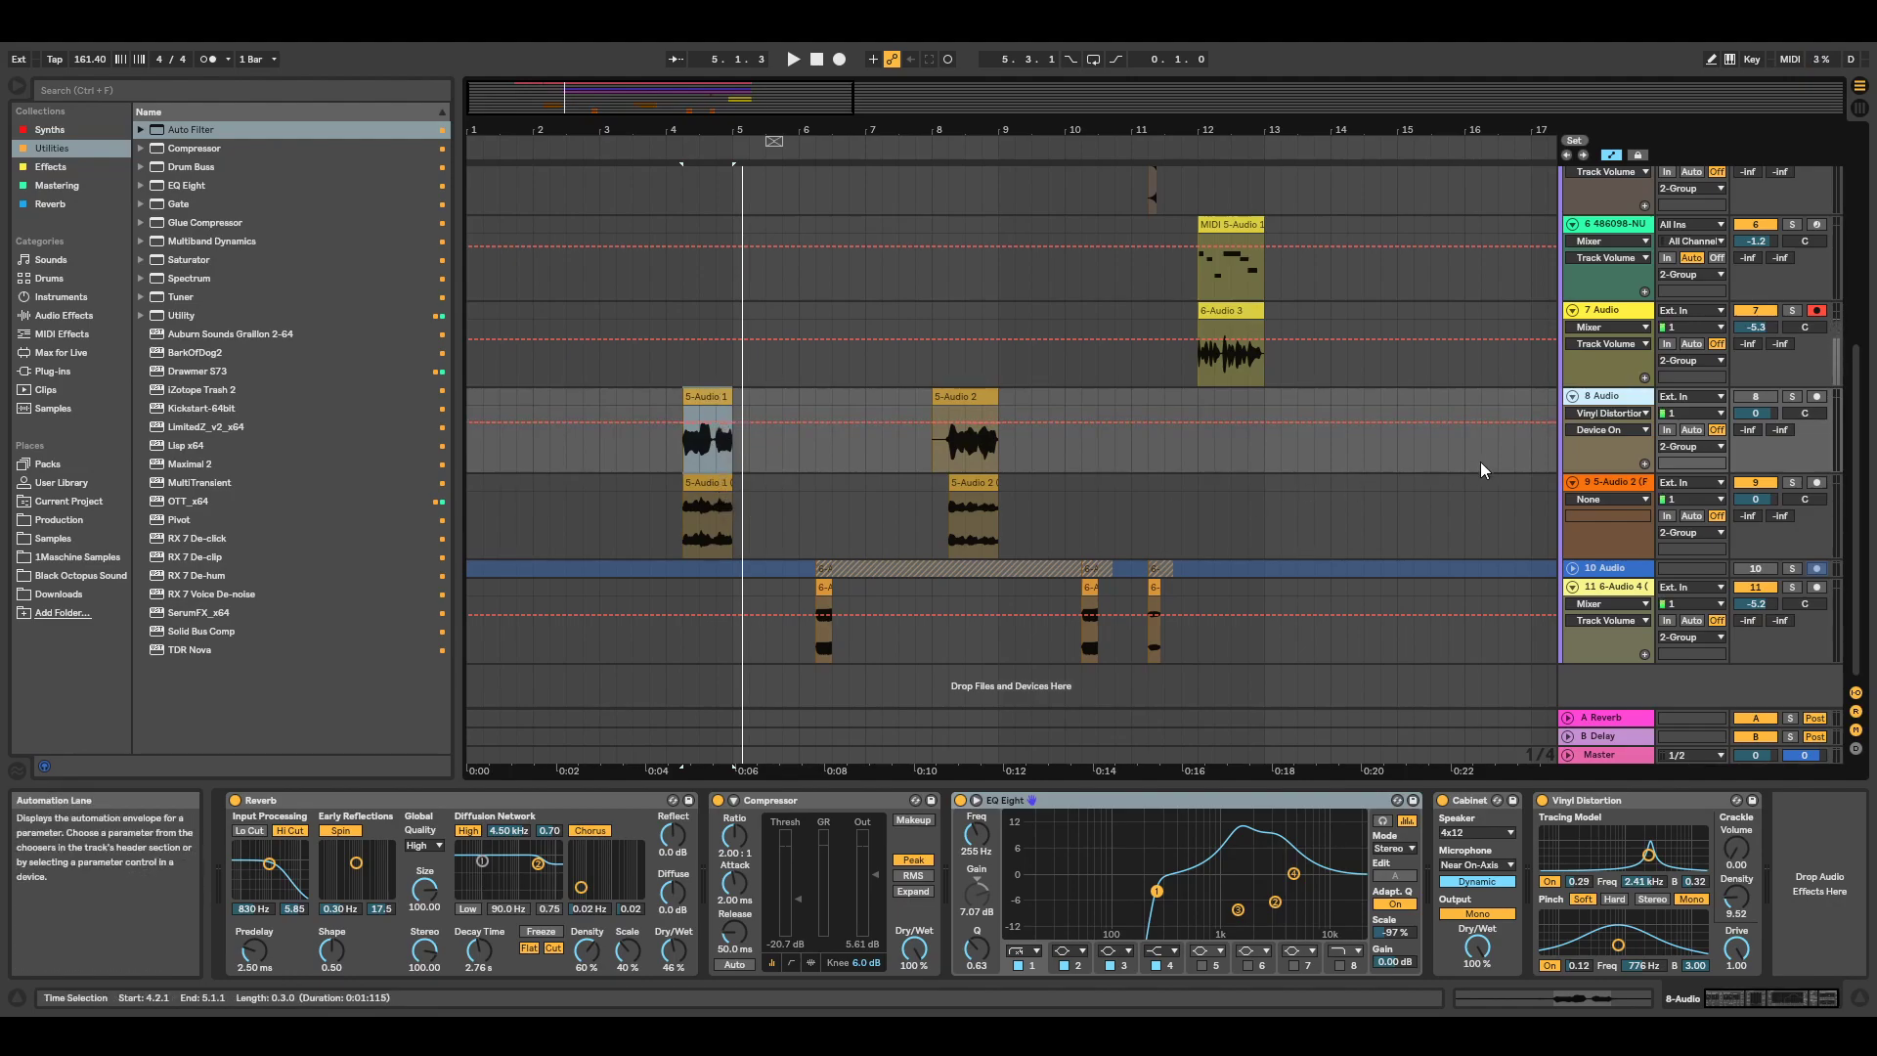
# Inspect the frozen copy of the 5-Audio 1 clip on the 9 5-Audio 2 track.
pyautogui.click(704, 499)
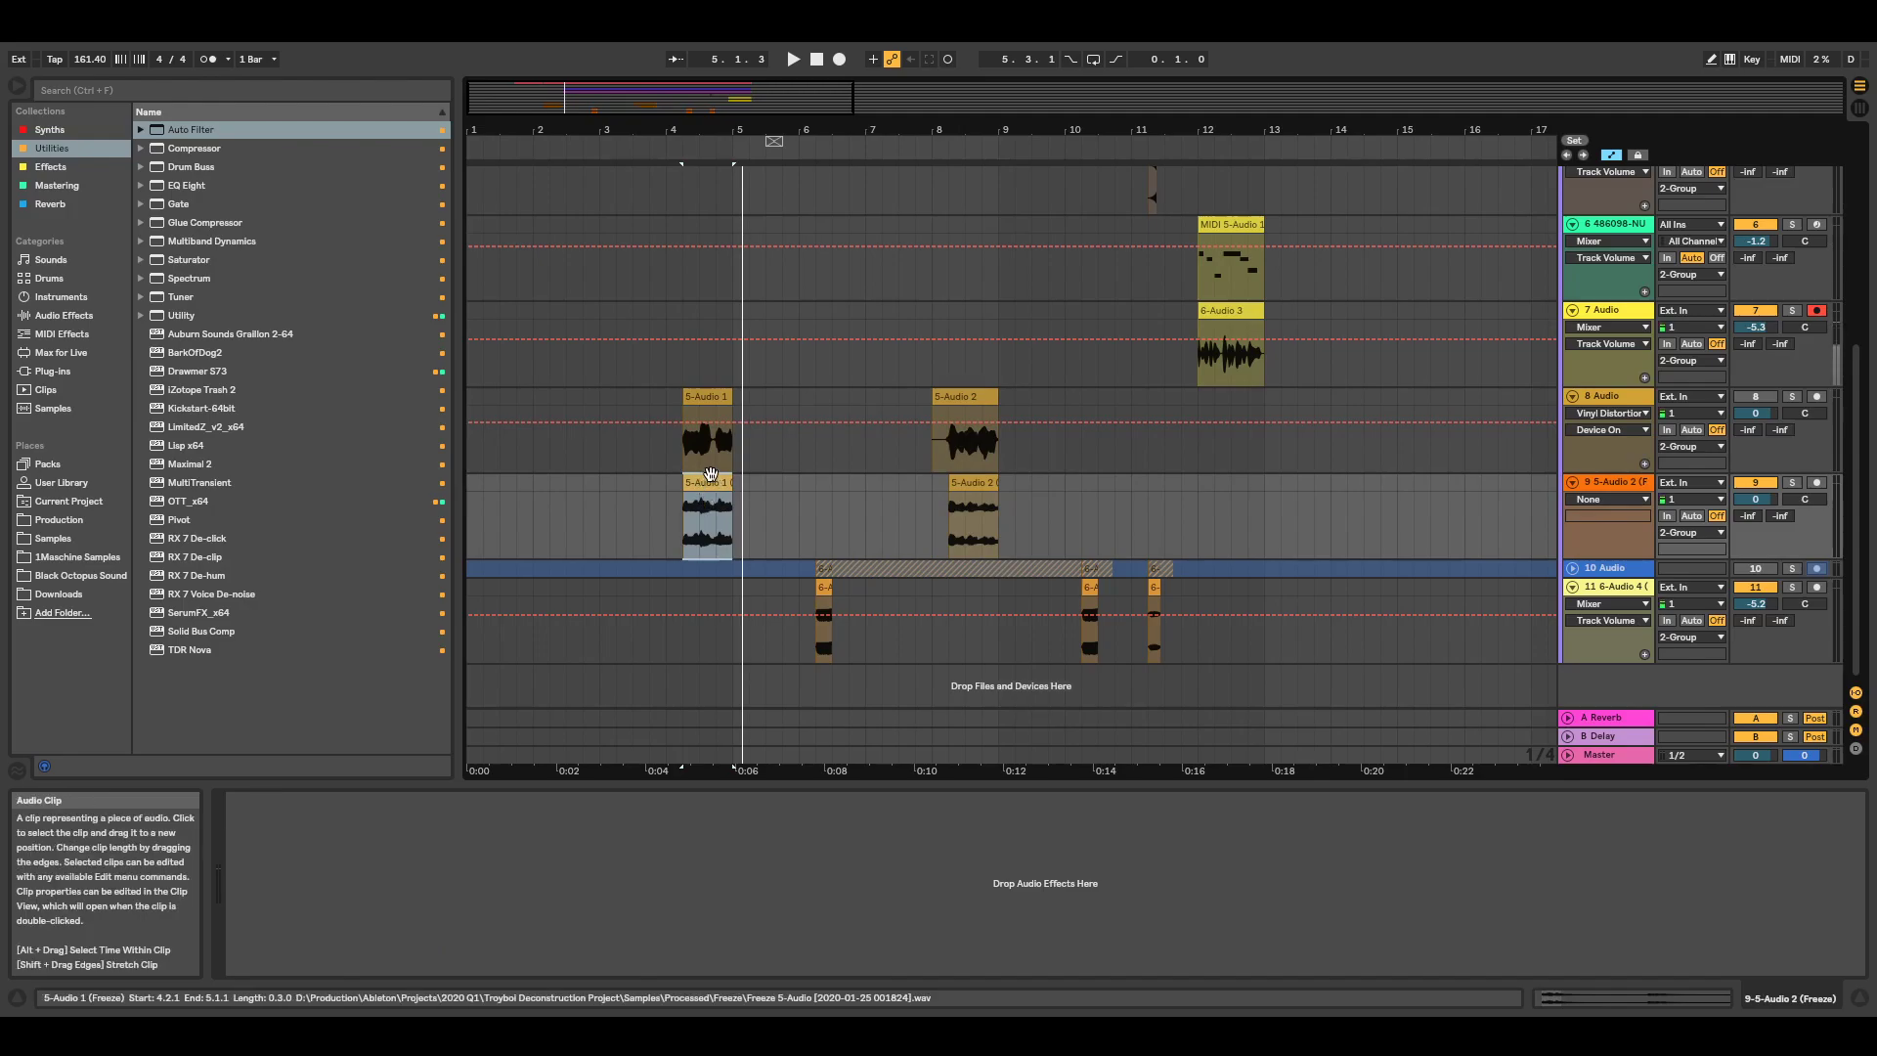
pyautogui.click(733, 479)
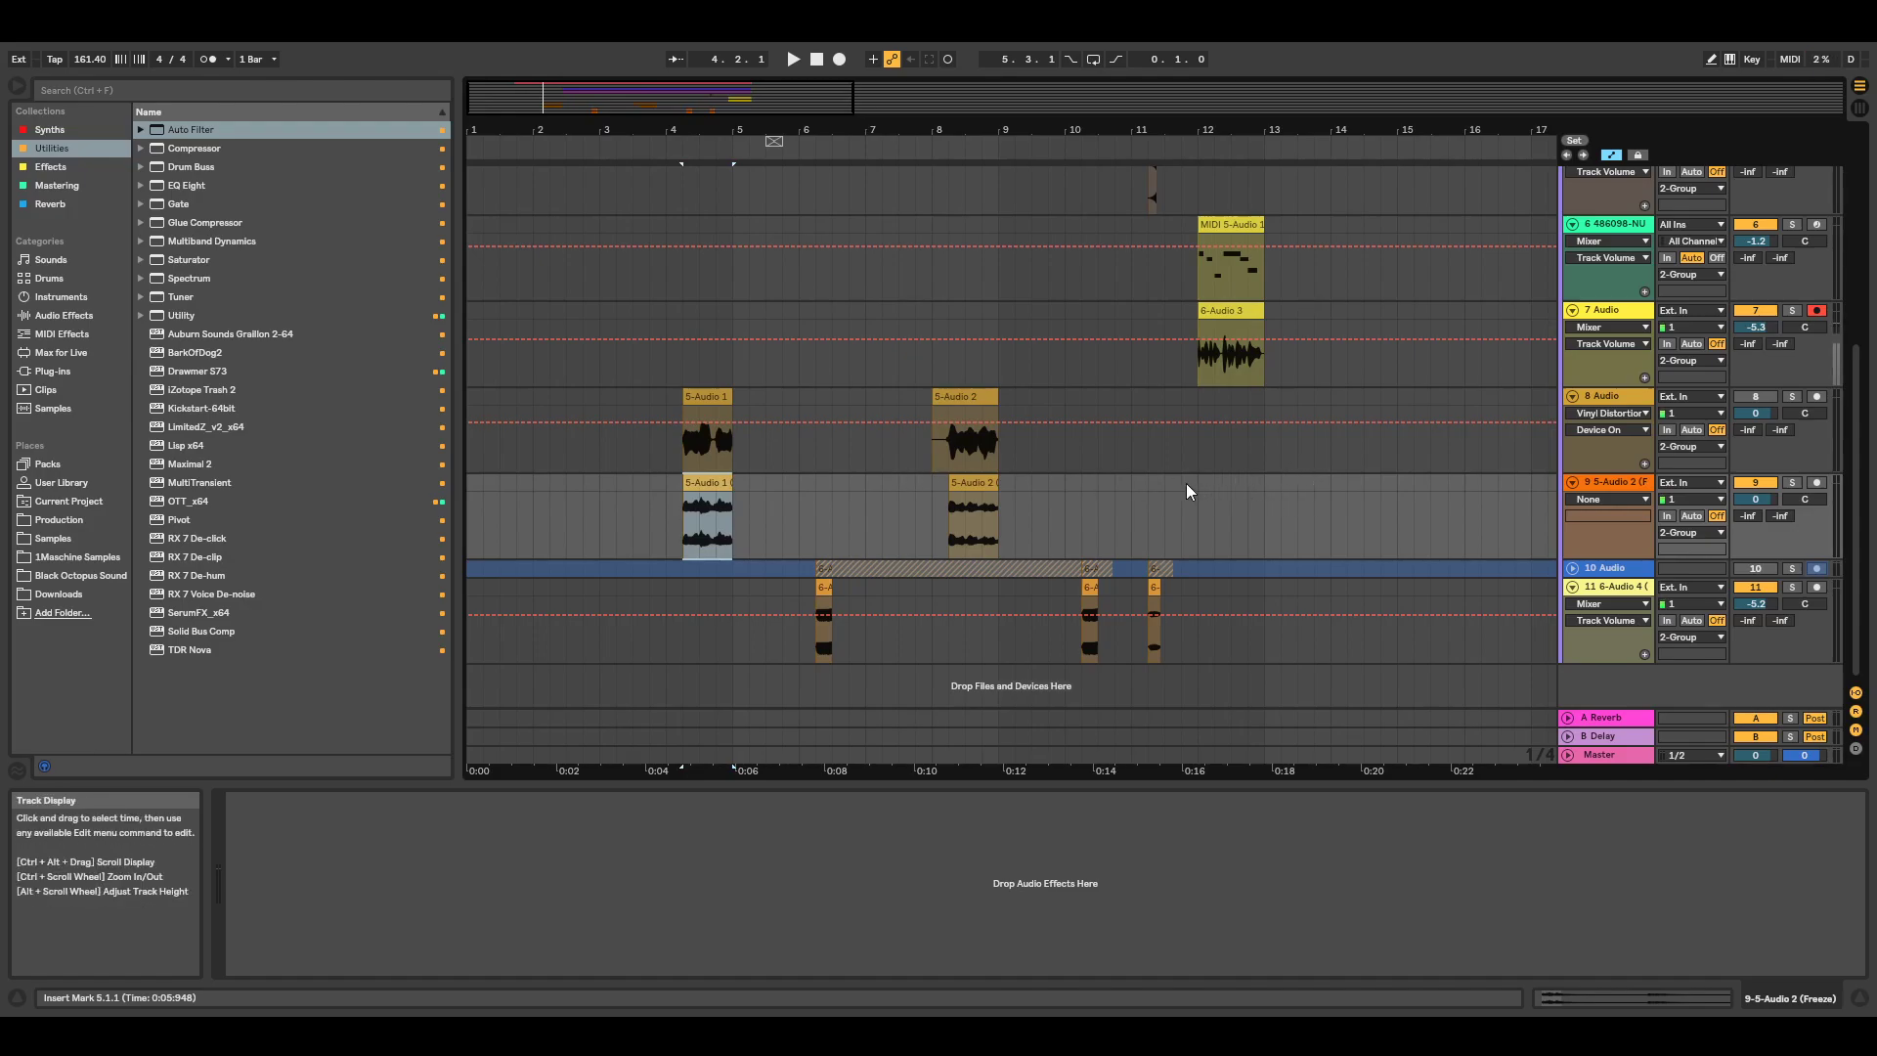
pyautogui.scroll(5, 821, 488)
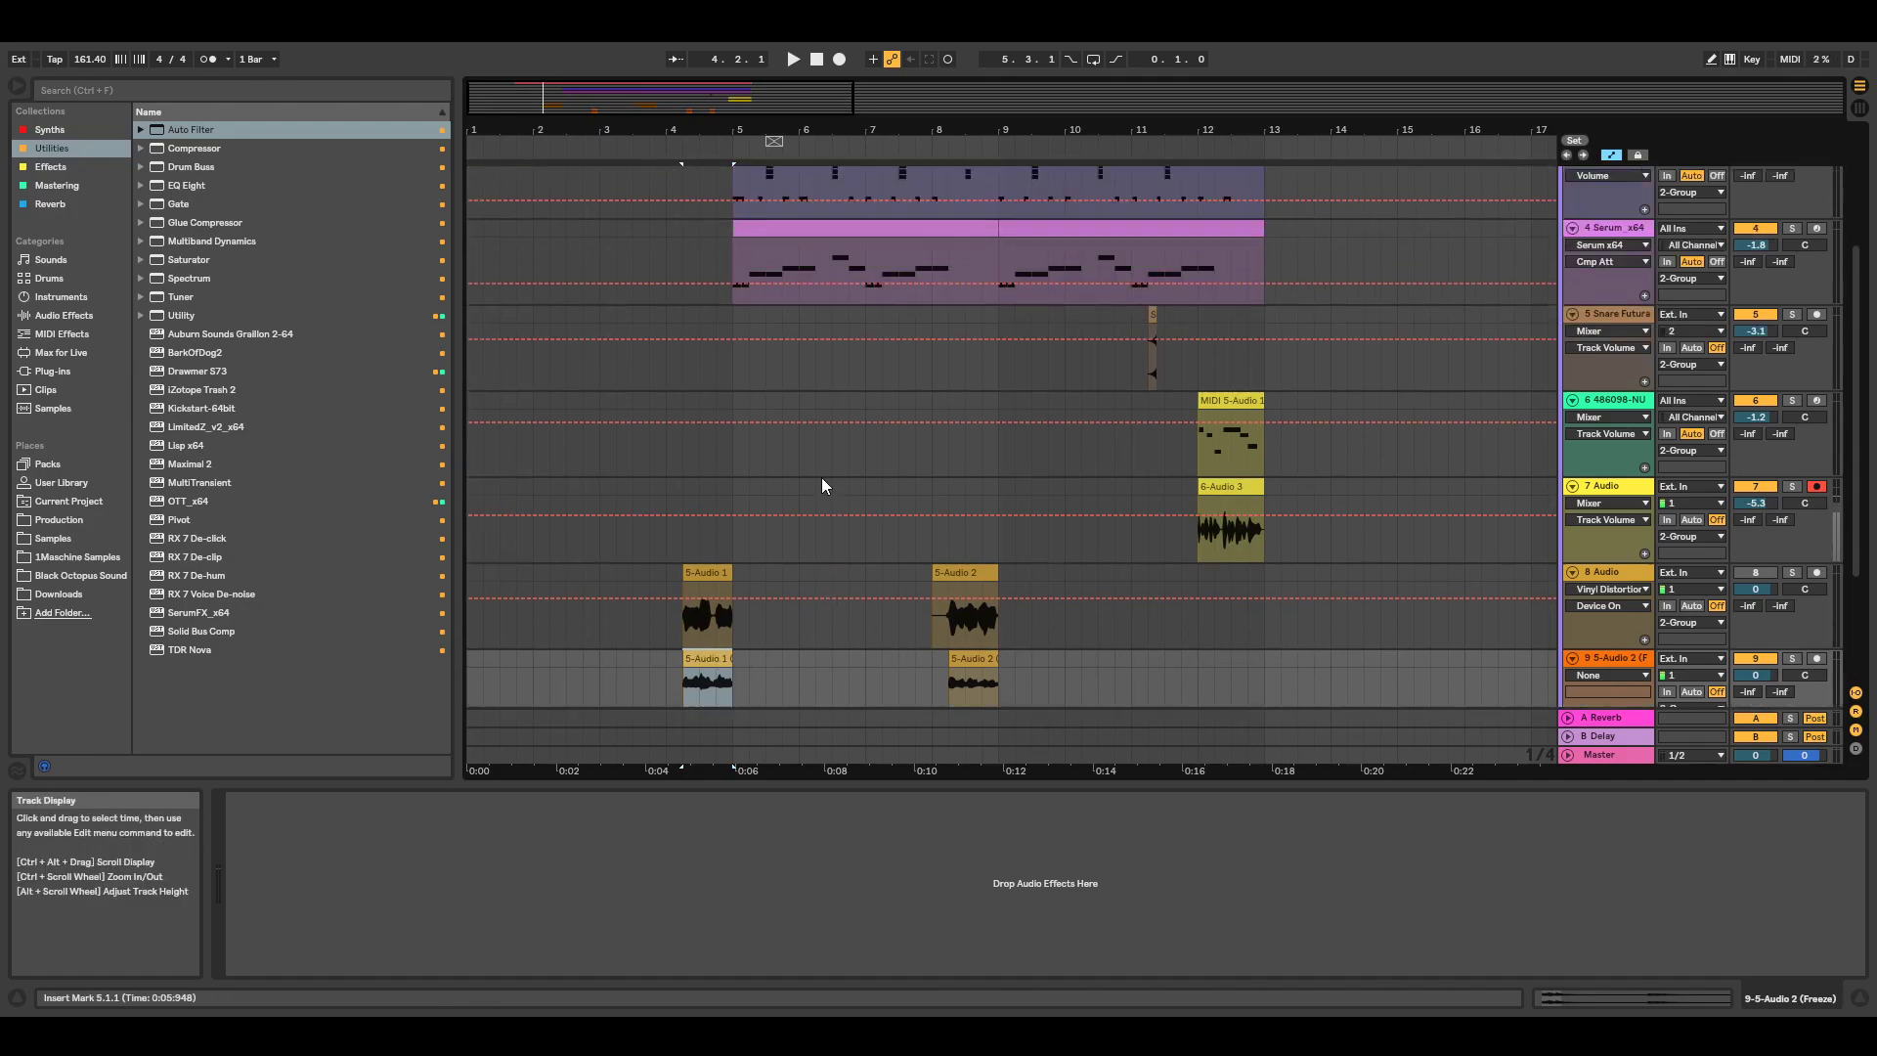
pyautogui.scroll(-3, 755, 296)
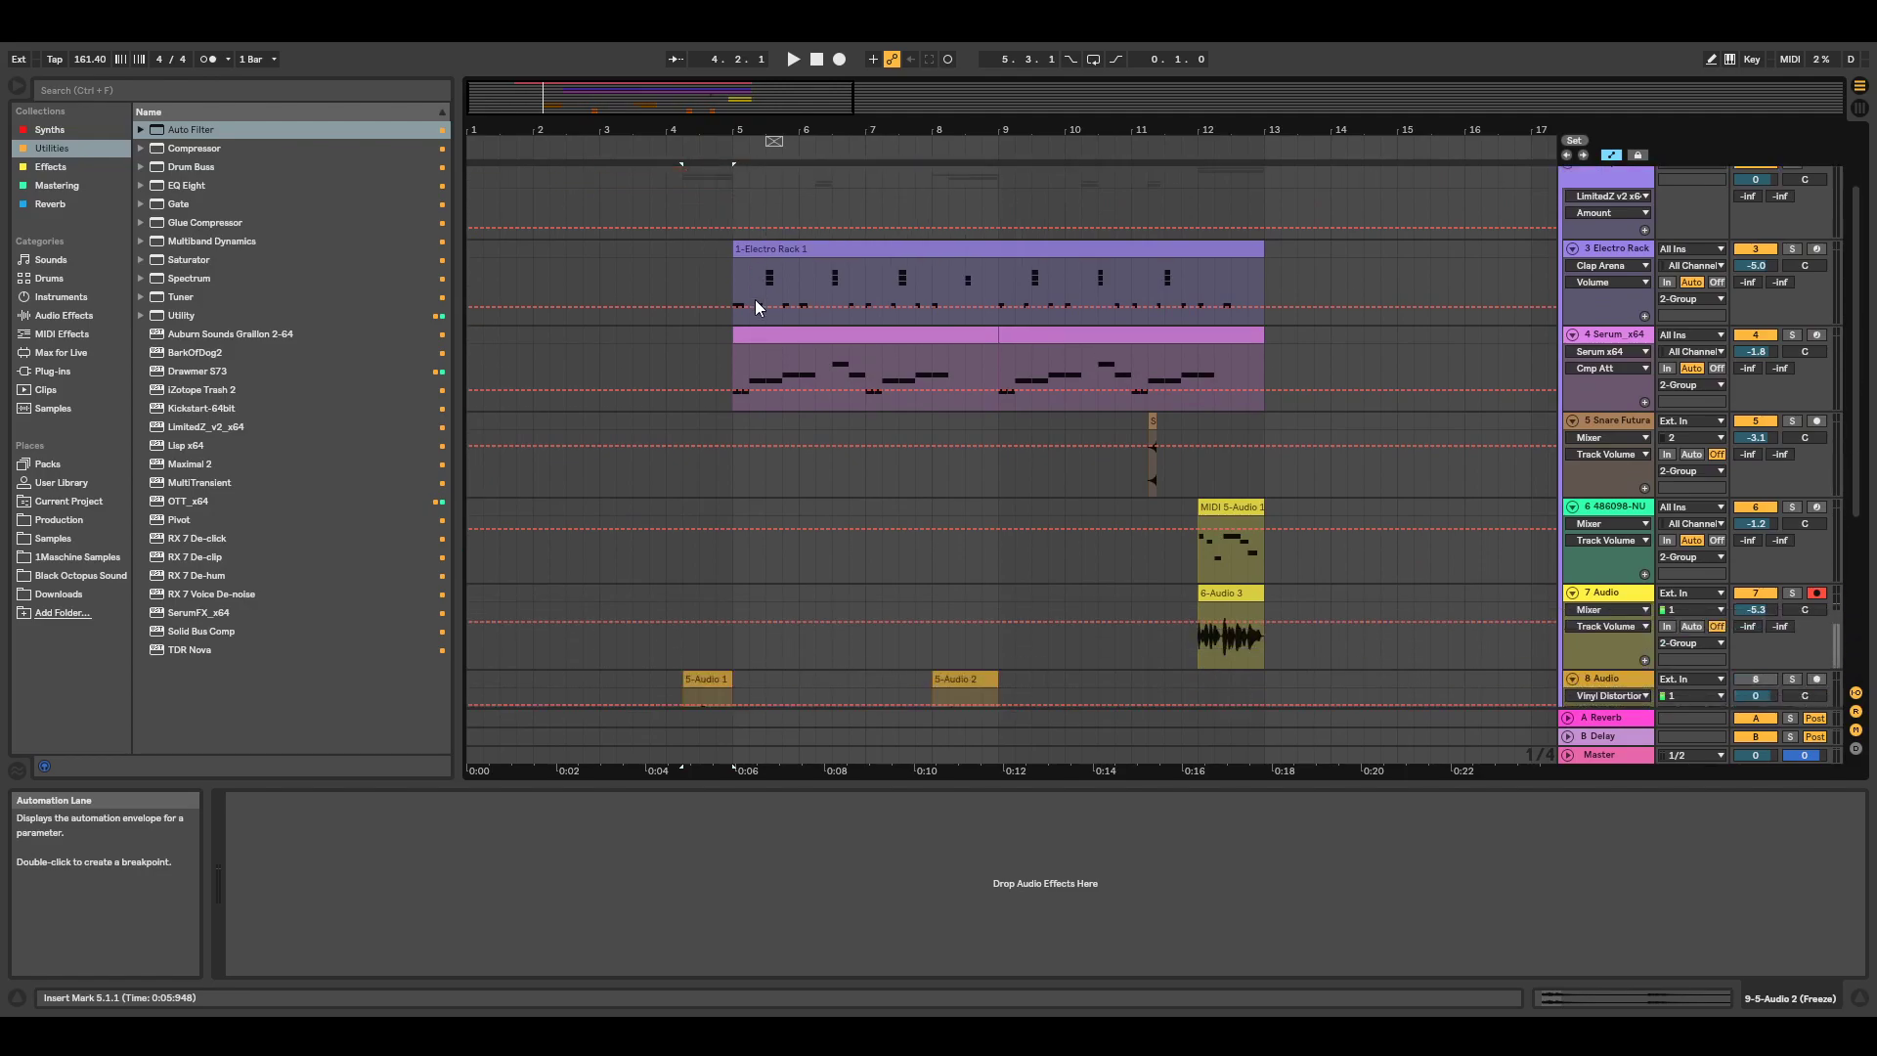
pyautogui.scroll(-2, 772, 331)
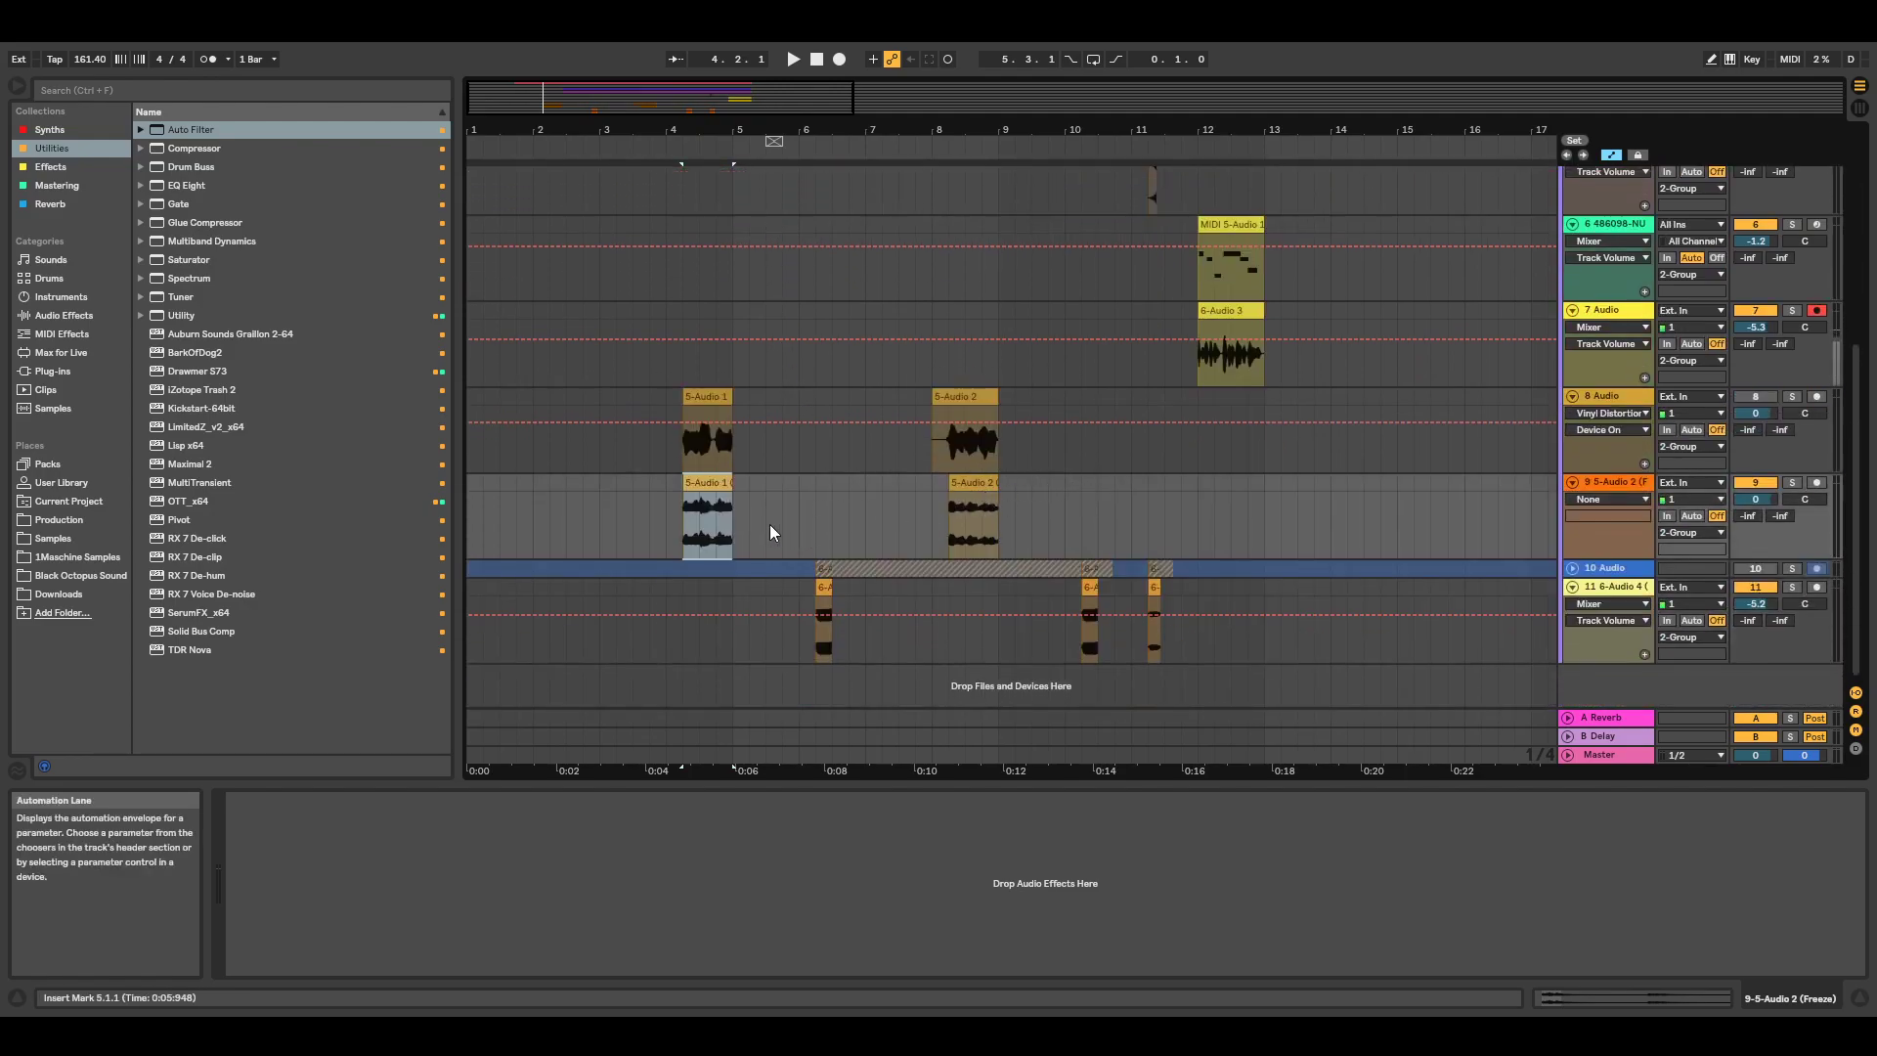
# Play the recreated arrangement from 6.2.1, where the first clip of the 11 6-Audio 4 track starts.
pyautogui.click(745, 533)
pyautogui.scroll(1, 821, 532)
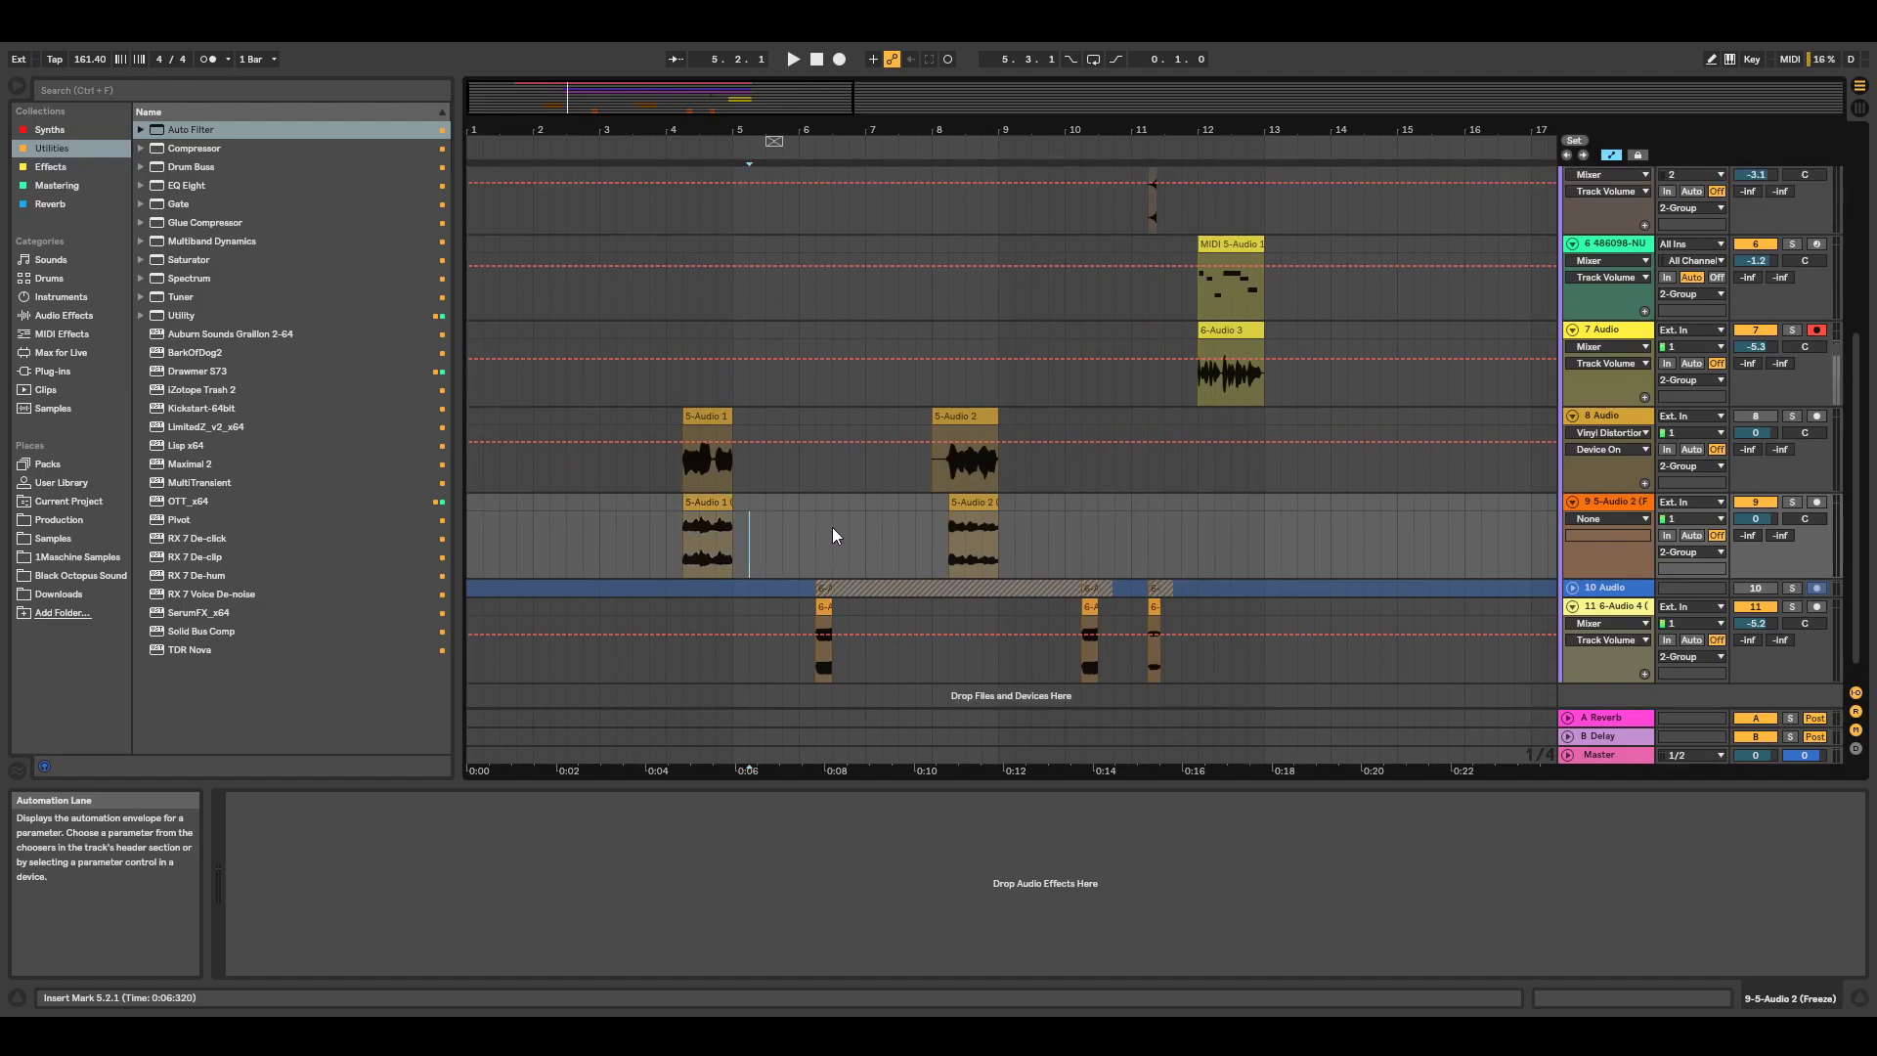
pyautogui.press('space')
pyautogui.press('space')
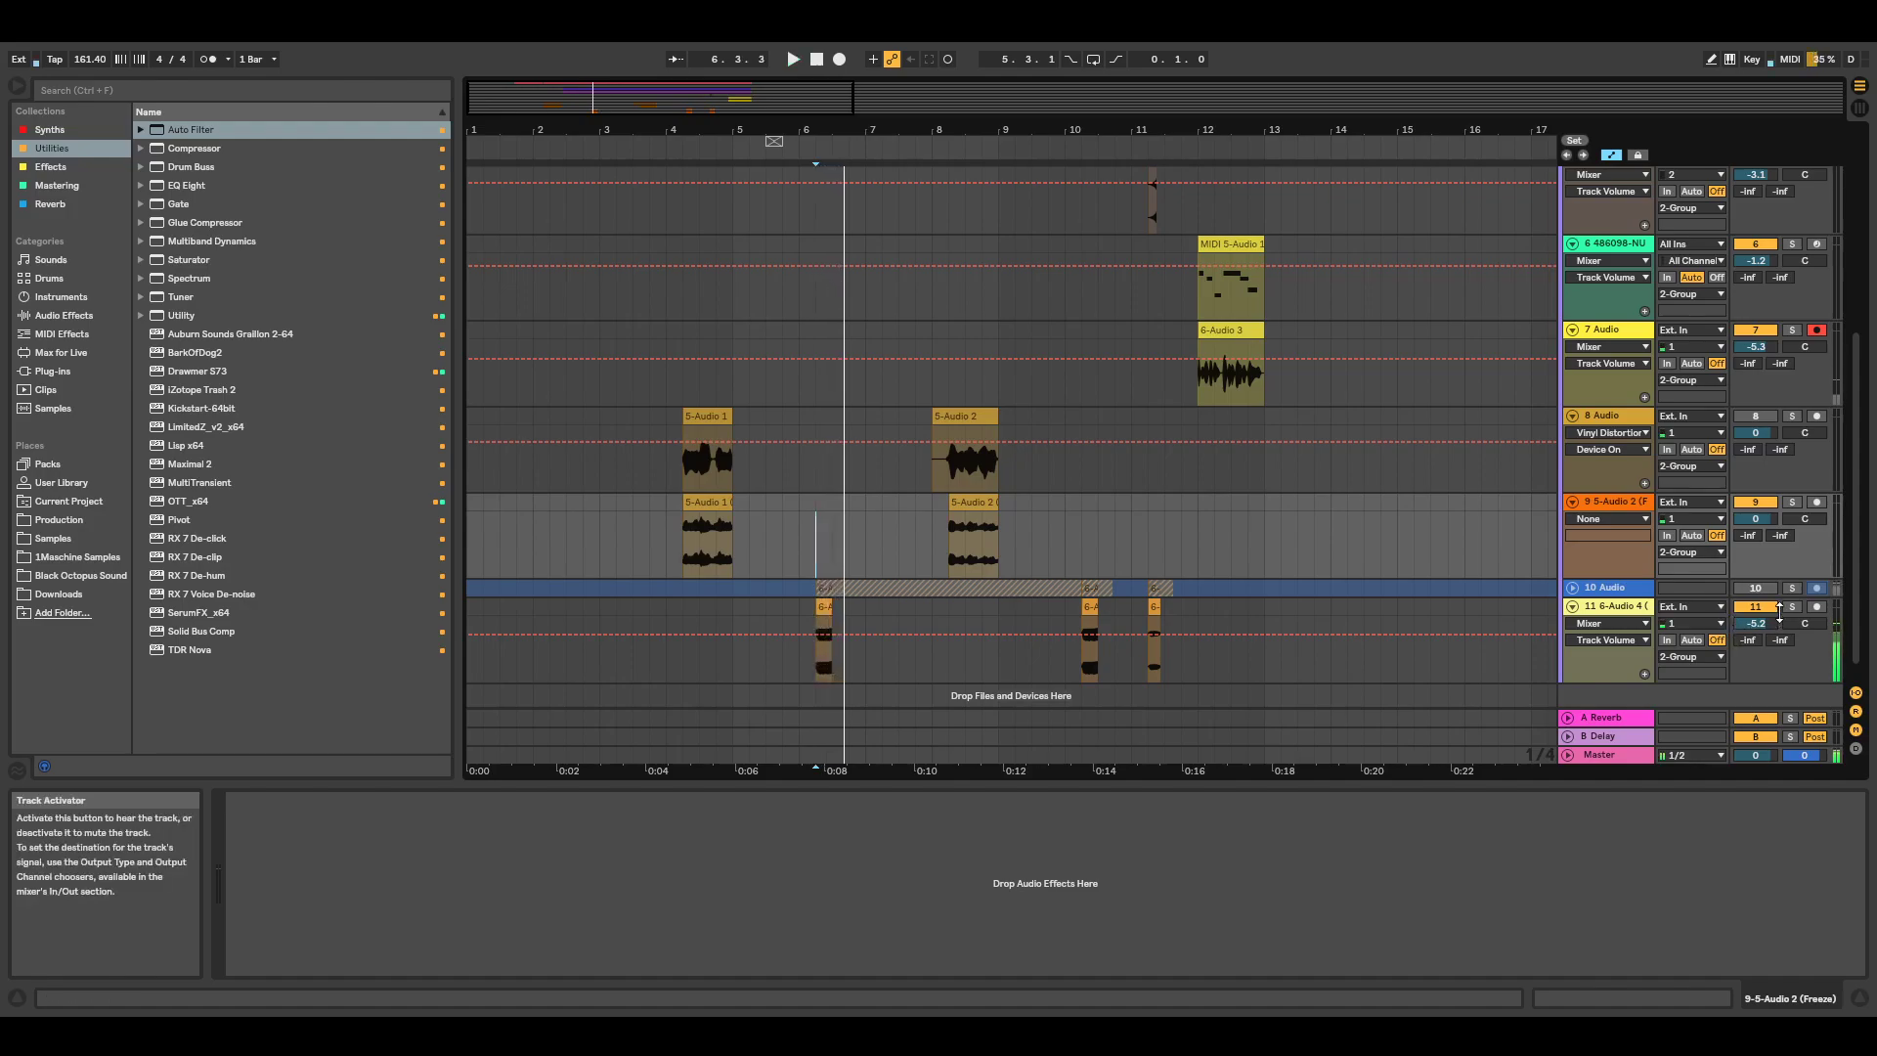
# Solo the Troyboi reference track and play it from 6.2.1 for comparison.
pyautogui.scroll(3, 1365, 610)
pyautogui.scroll(5, 1365, 610)
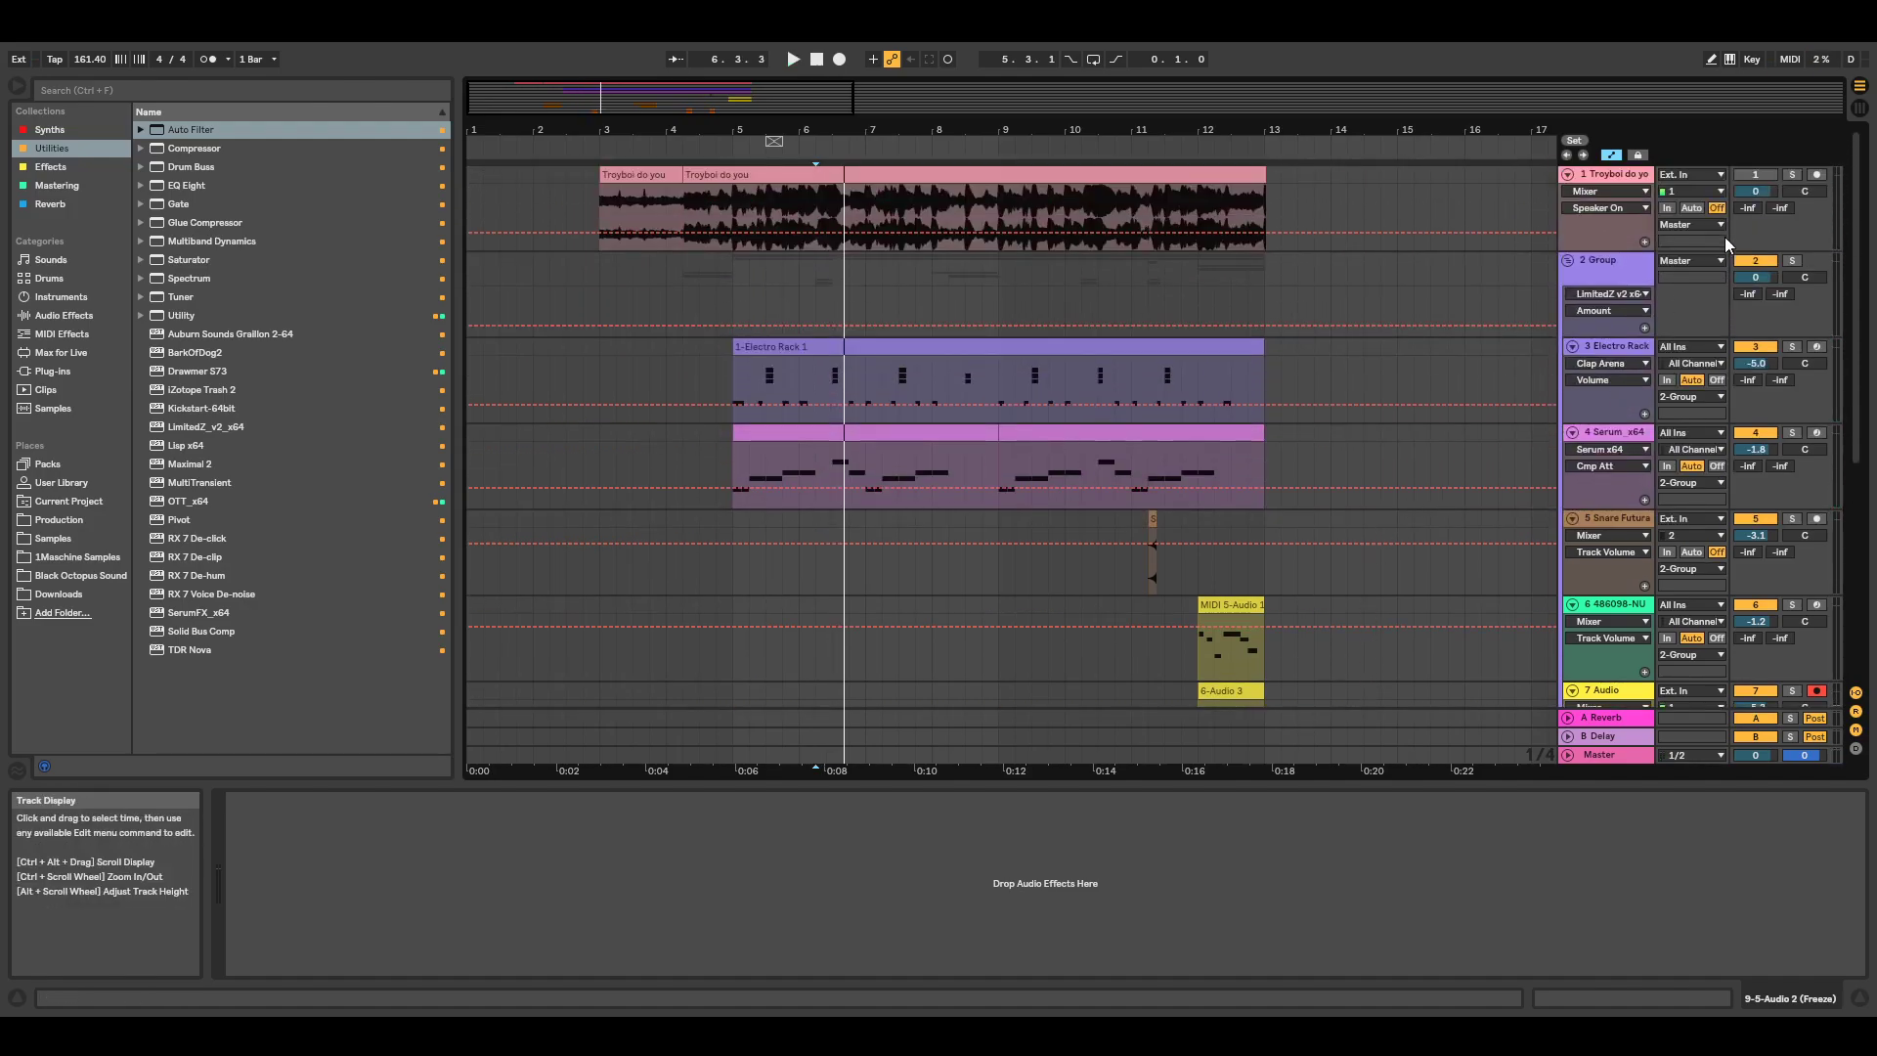
pyautogui.click(1792, 174)
pyautogui.press('space')
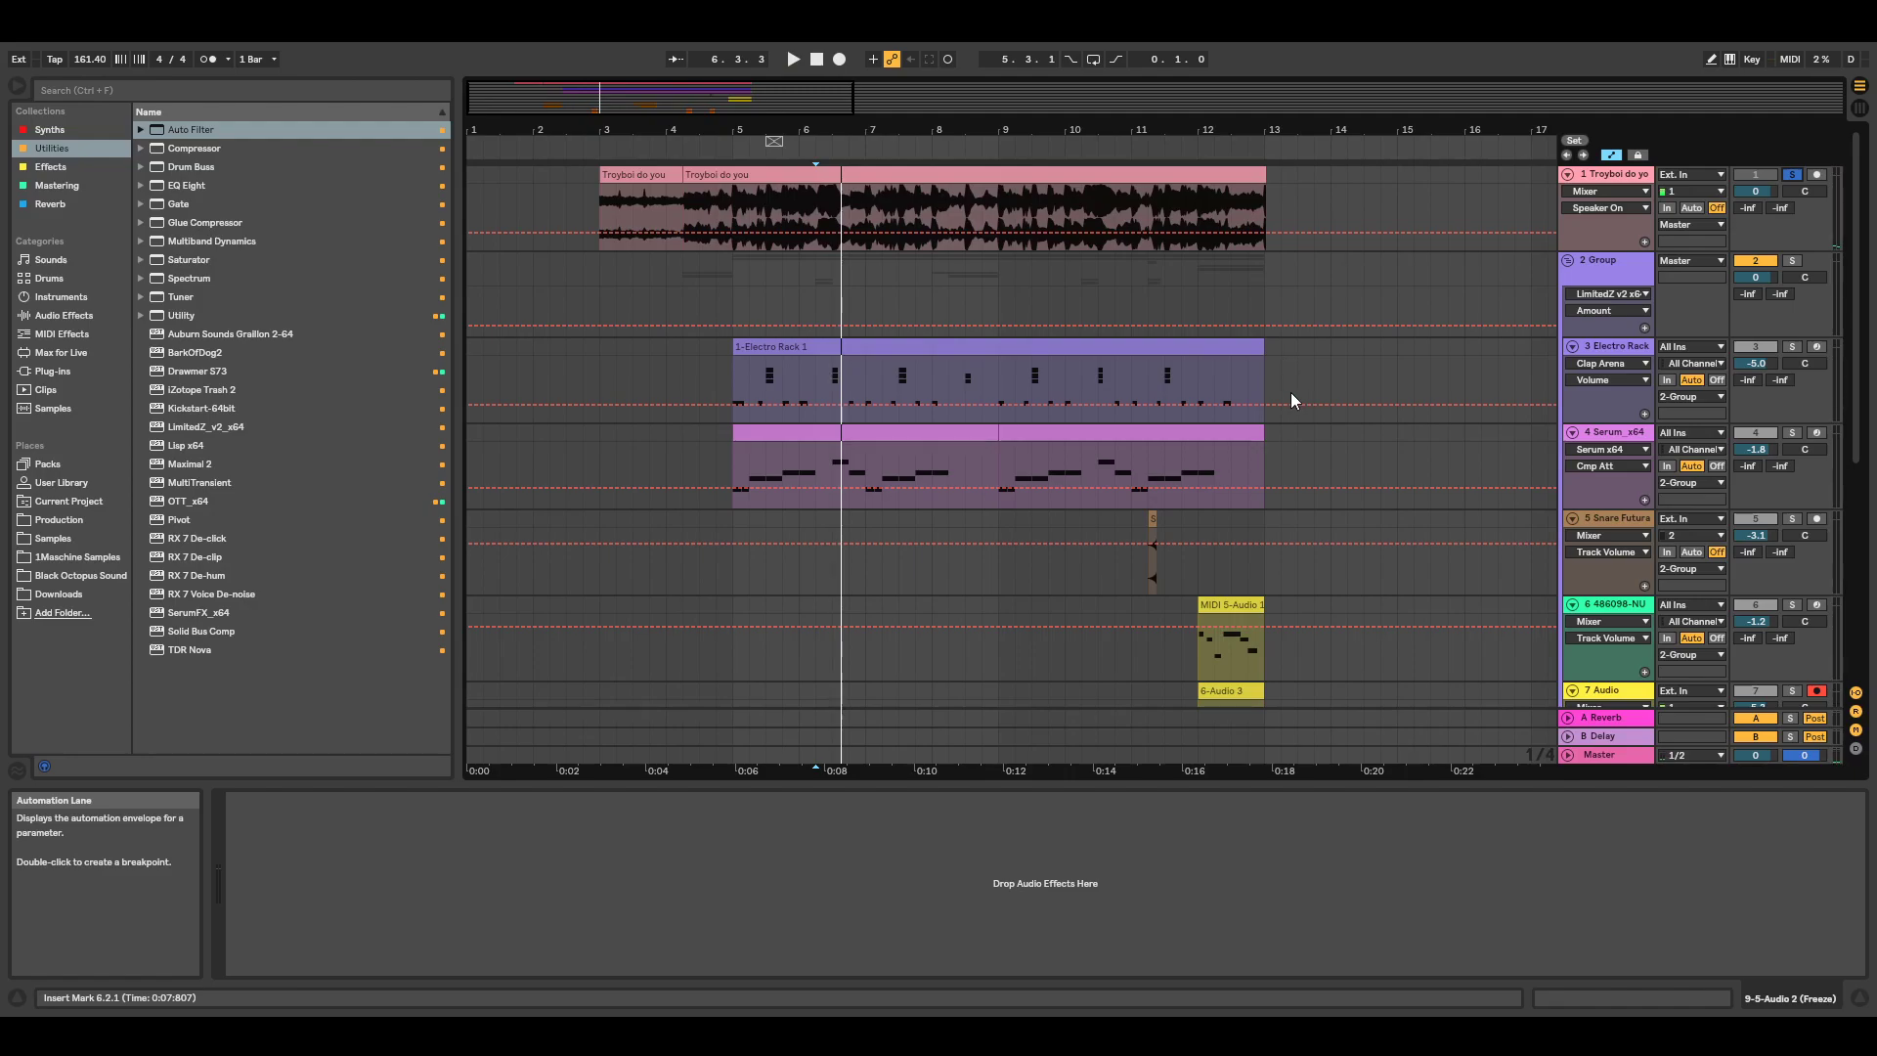
# Unfold and unfreeze the 10 Audio track, and solo it in place of the reference track.
pyautogui.scroll(-2, 1287, 375)
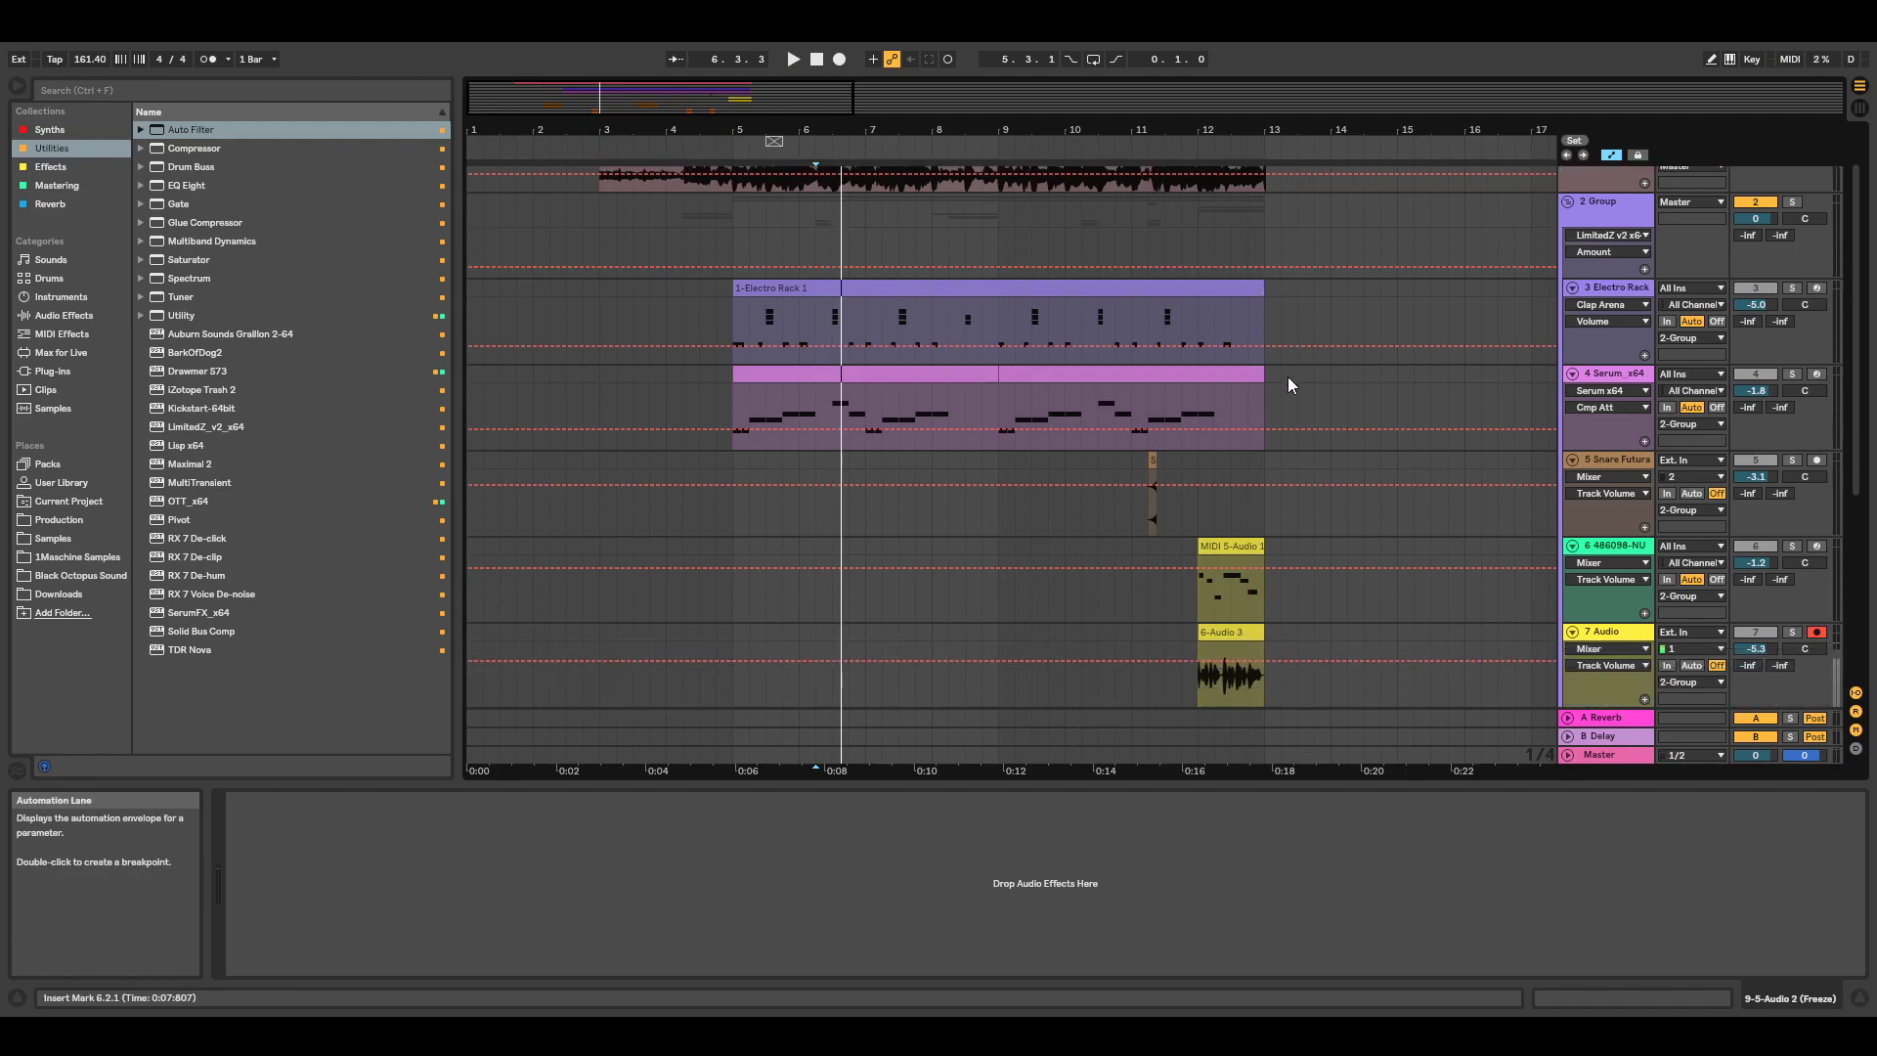
pyautogui.scroll(-6, 1288, 375)
pyautogui.scroll(-4, 1293, 386)
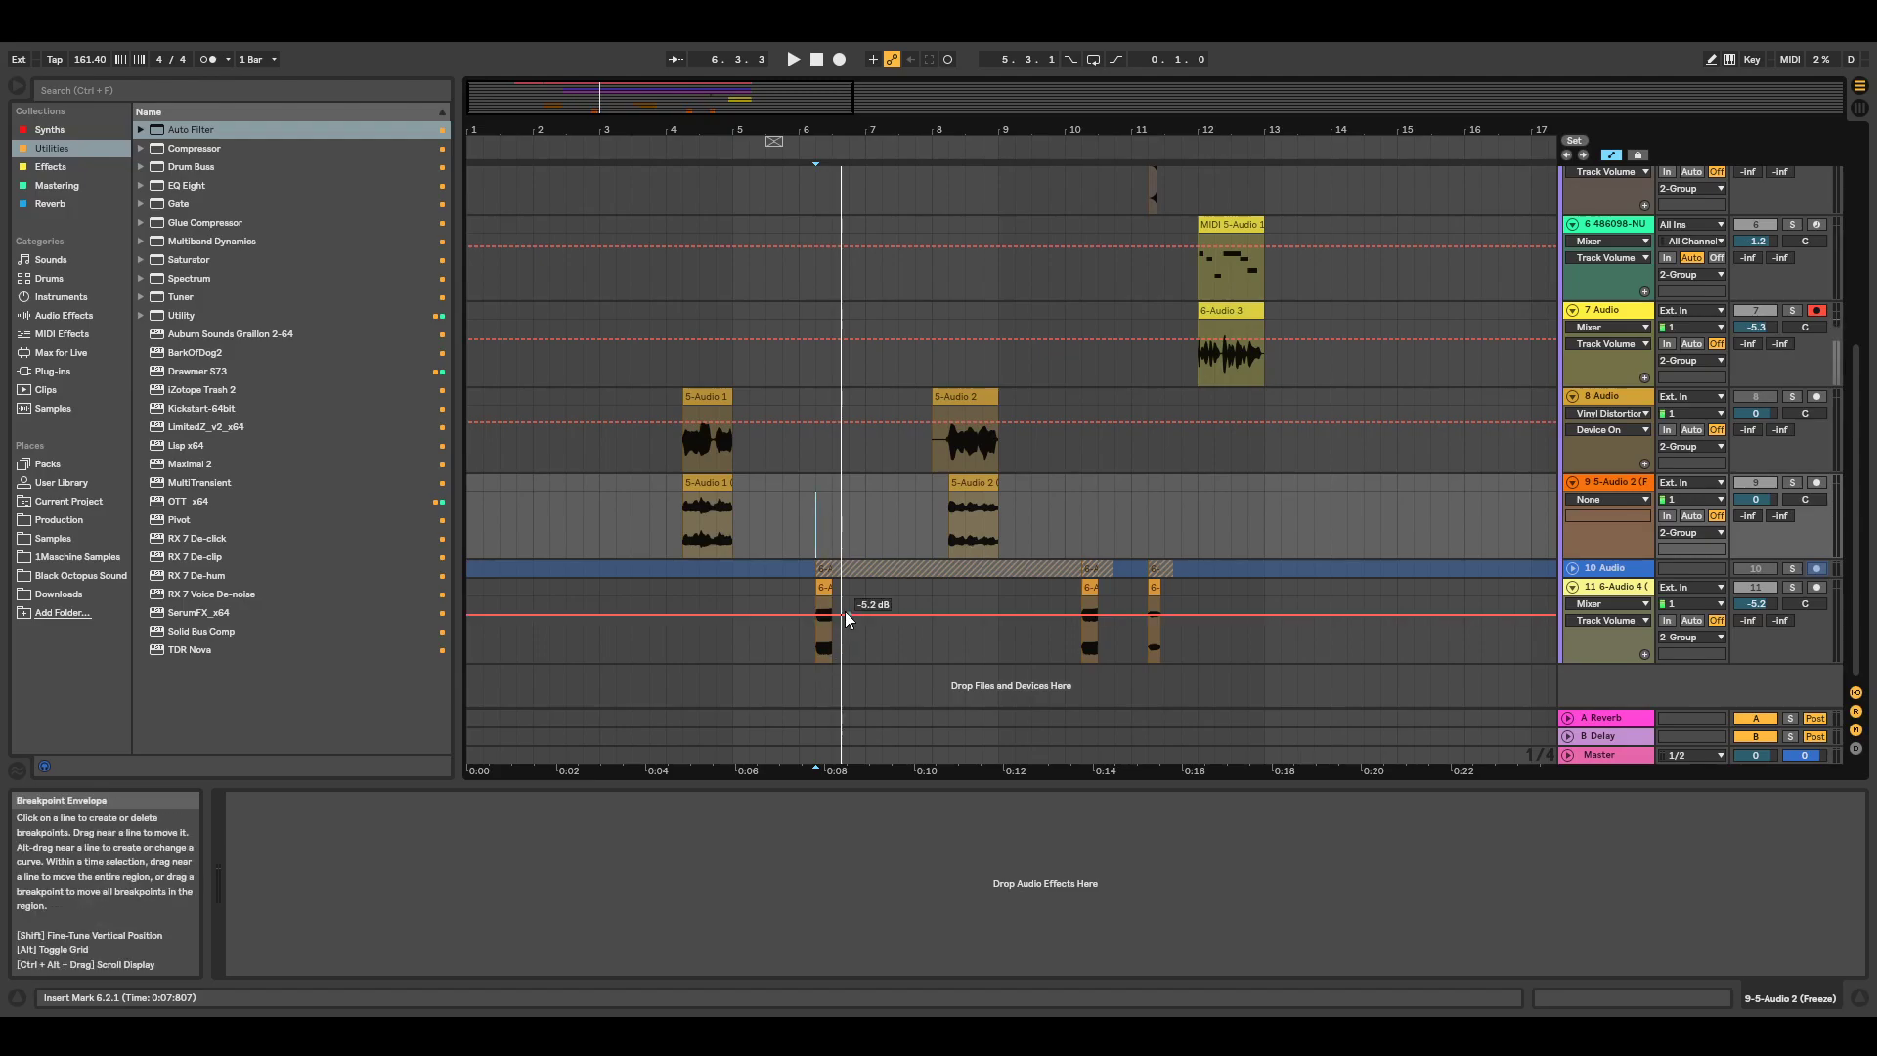
pyautogui.click(823, 581)
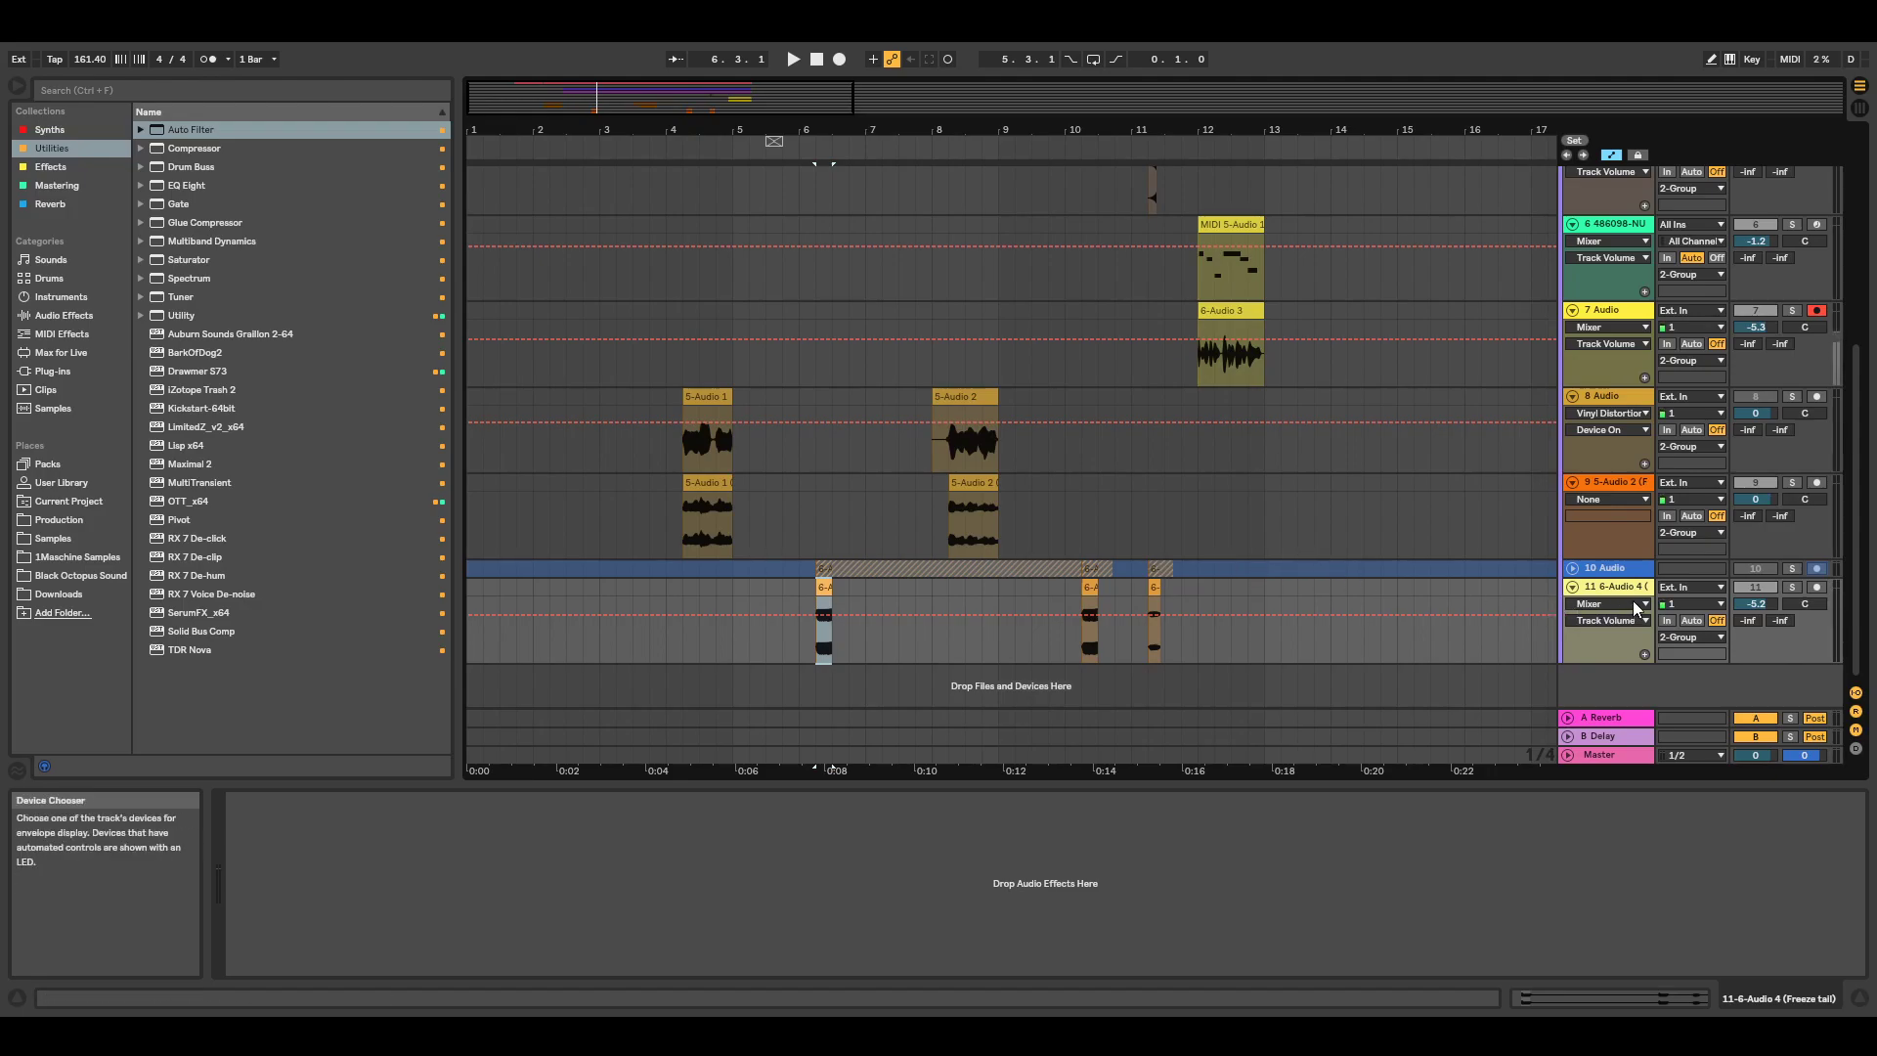
pyautogui.click(1601, 569)
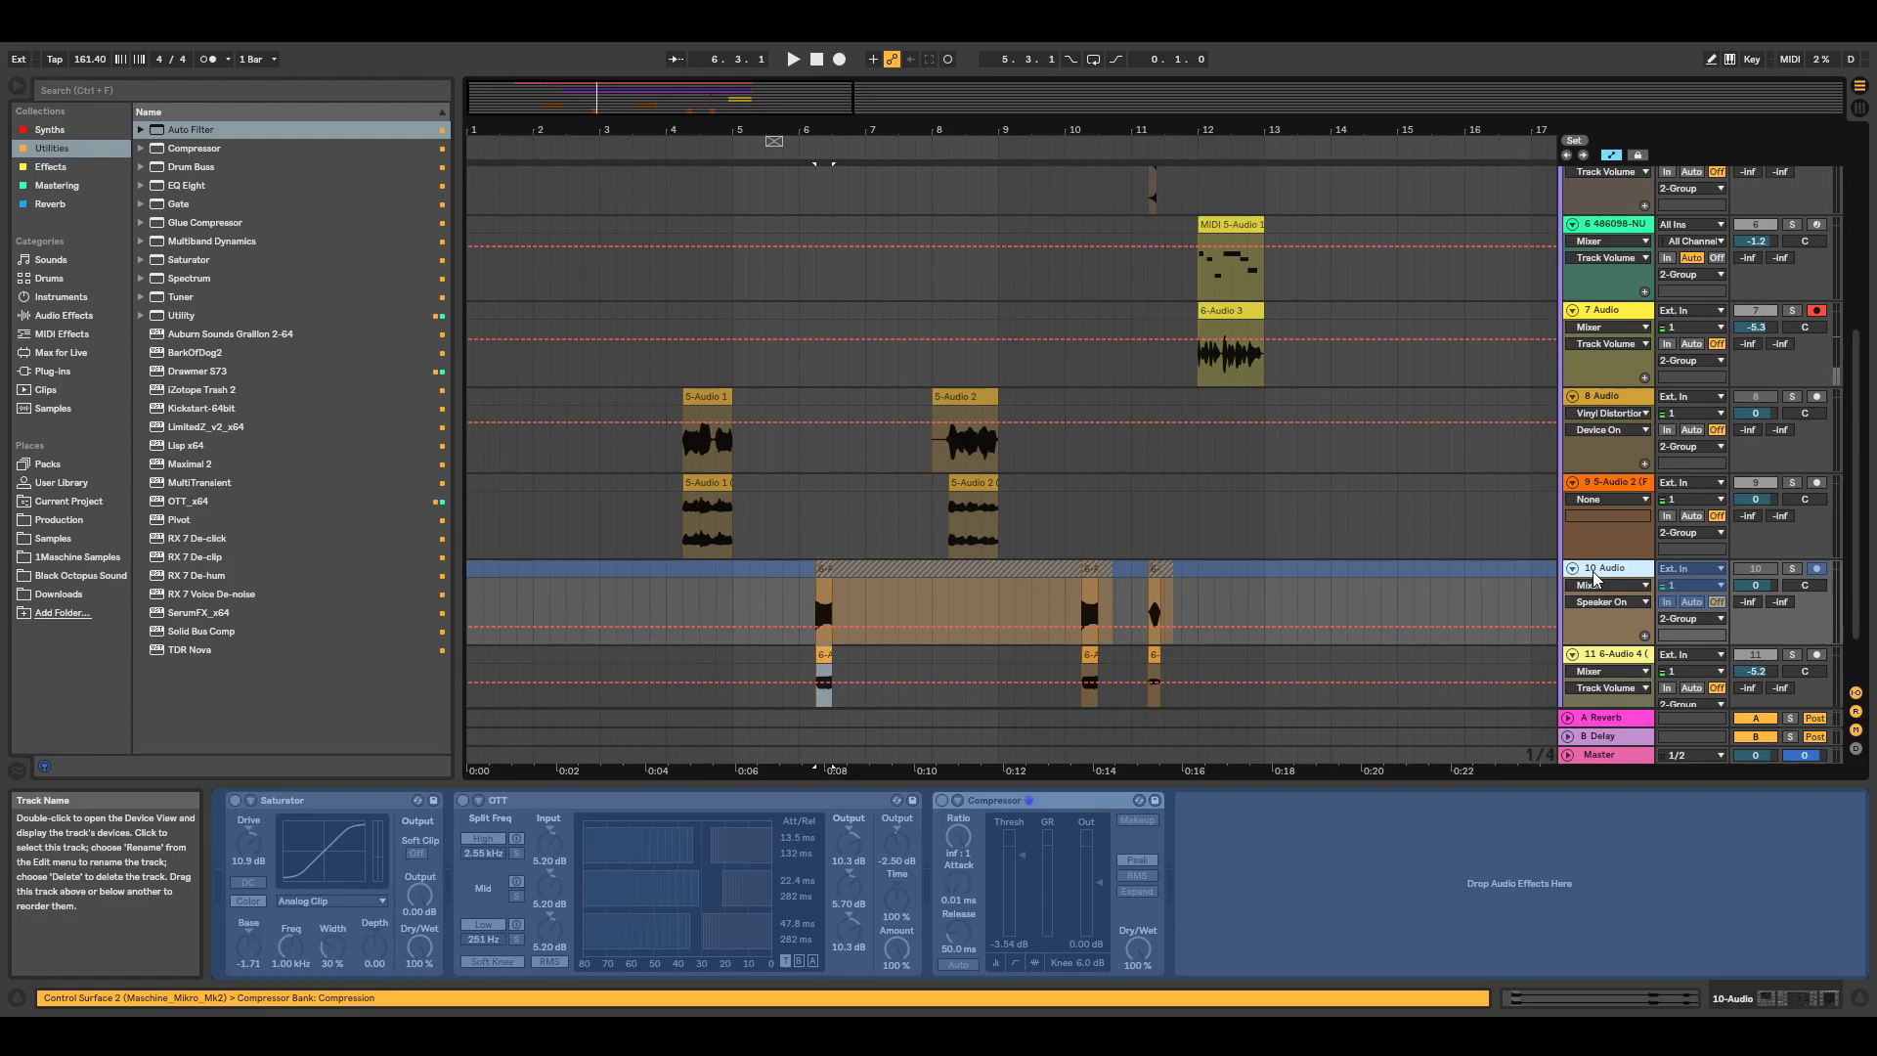
pyautogui.click(1705, 704)
pyautogui.click(1791, 569)
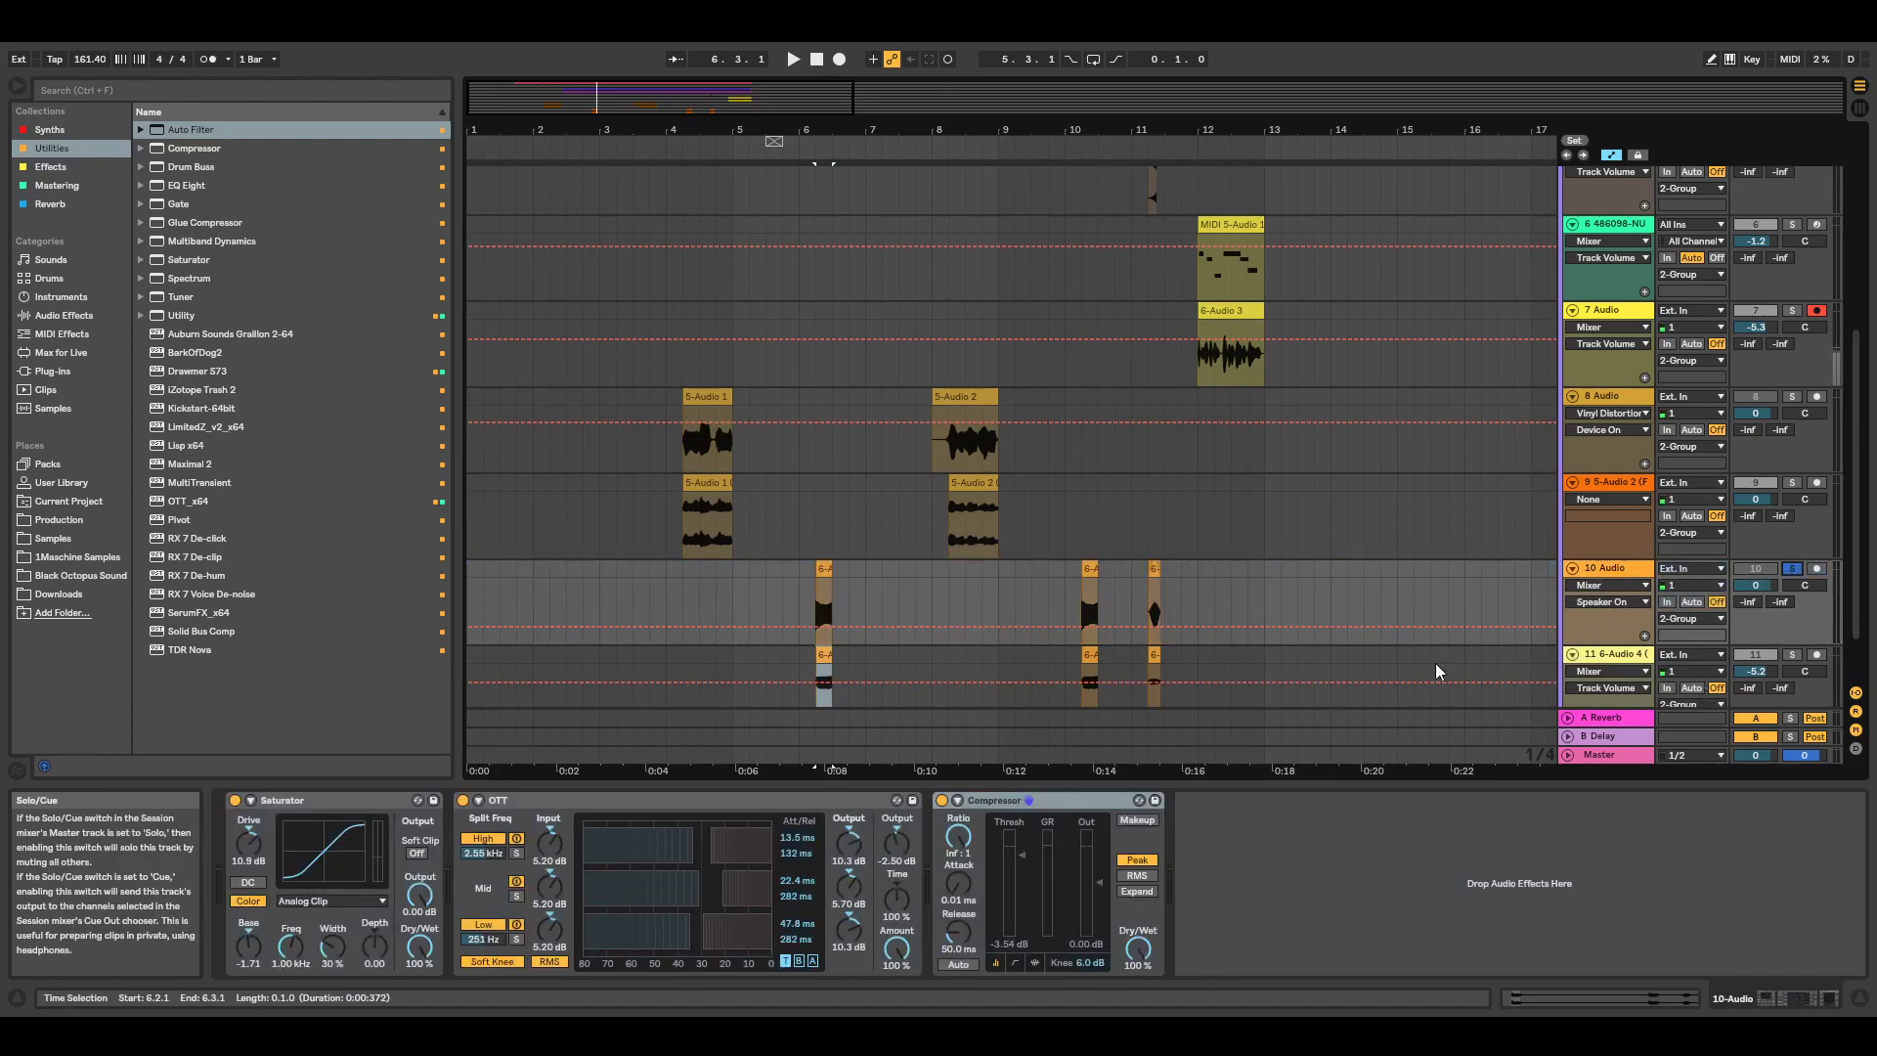
# Deactivate Compressor and OTT on the 10 Audio track and select its first clip, at 6.2.1.
pyautogui.click(942, 799)
pyautogui.click(464, 799)
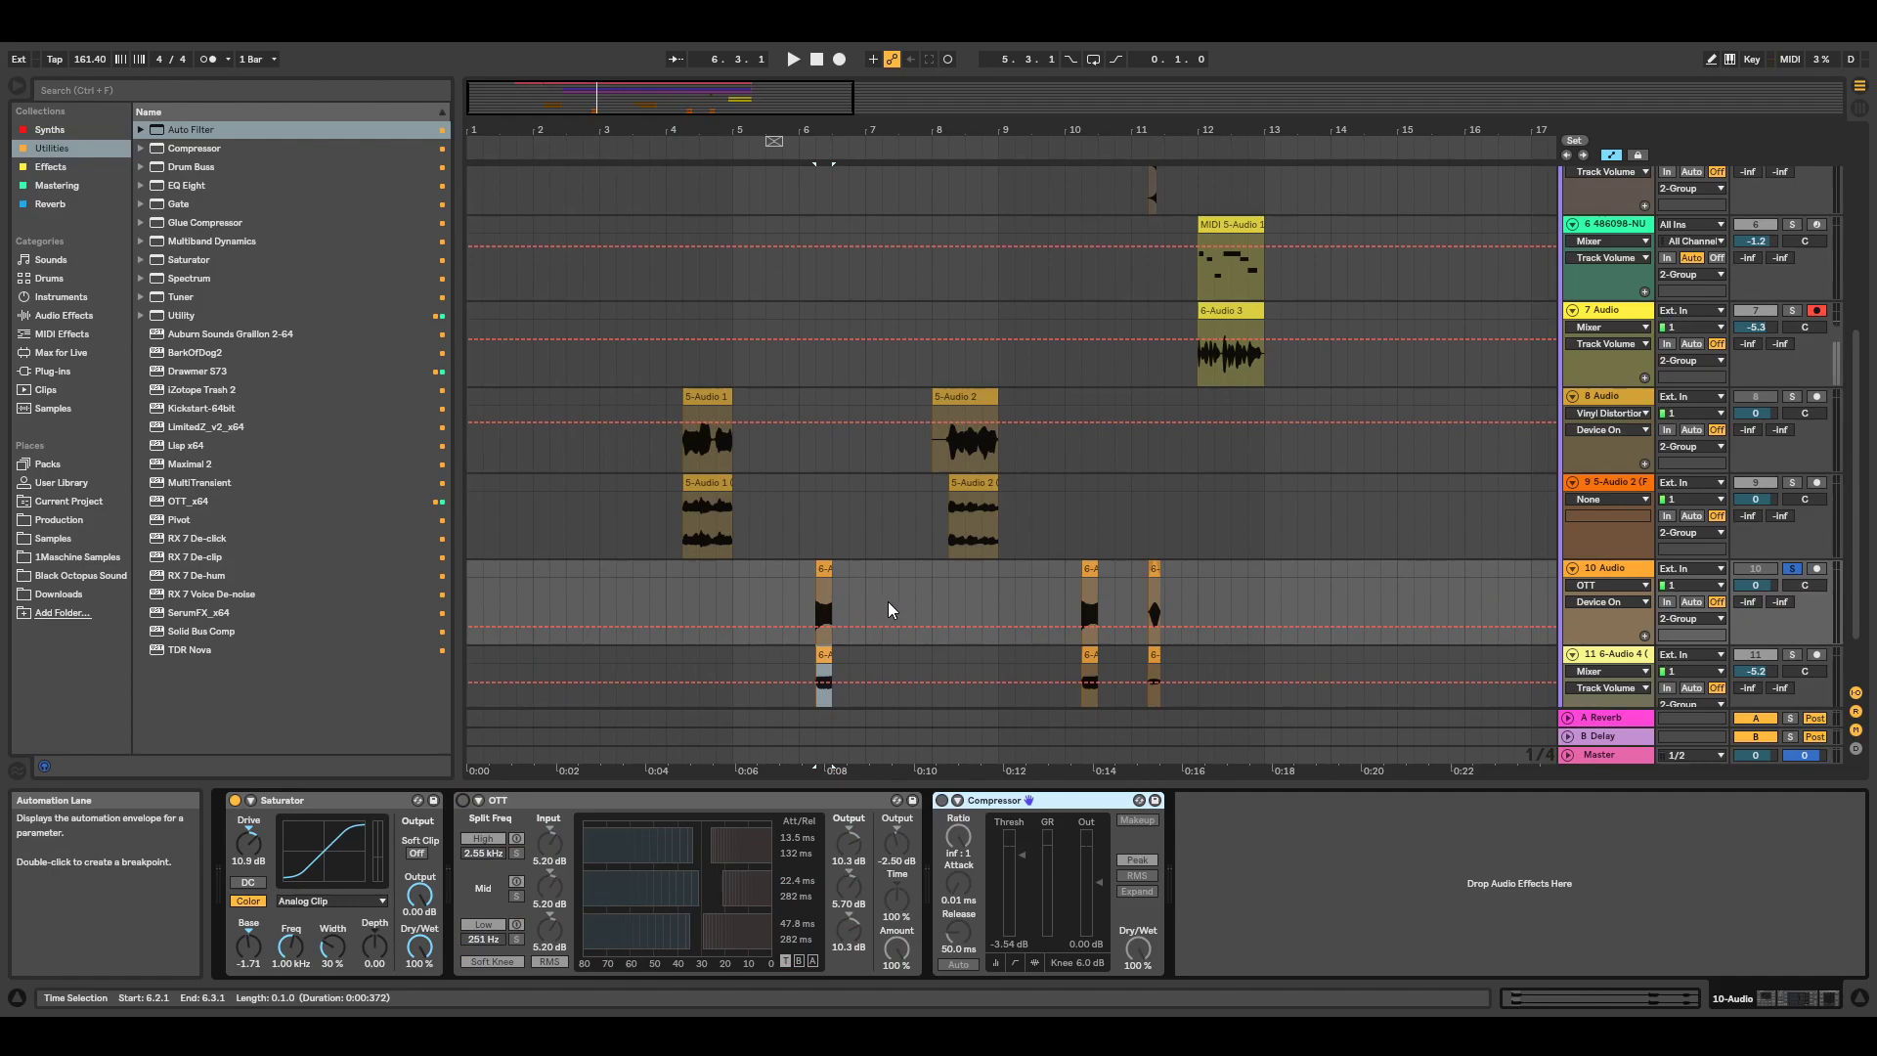
pyautogui.click(819, 569)
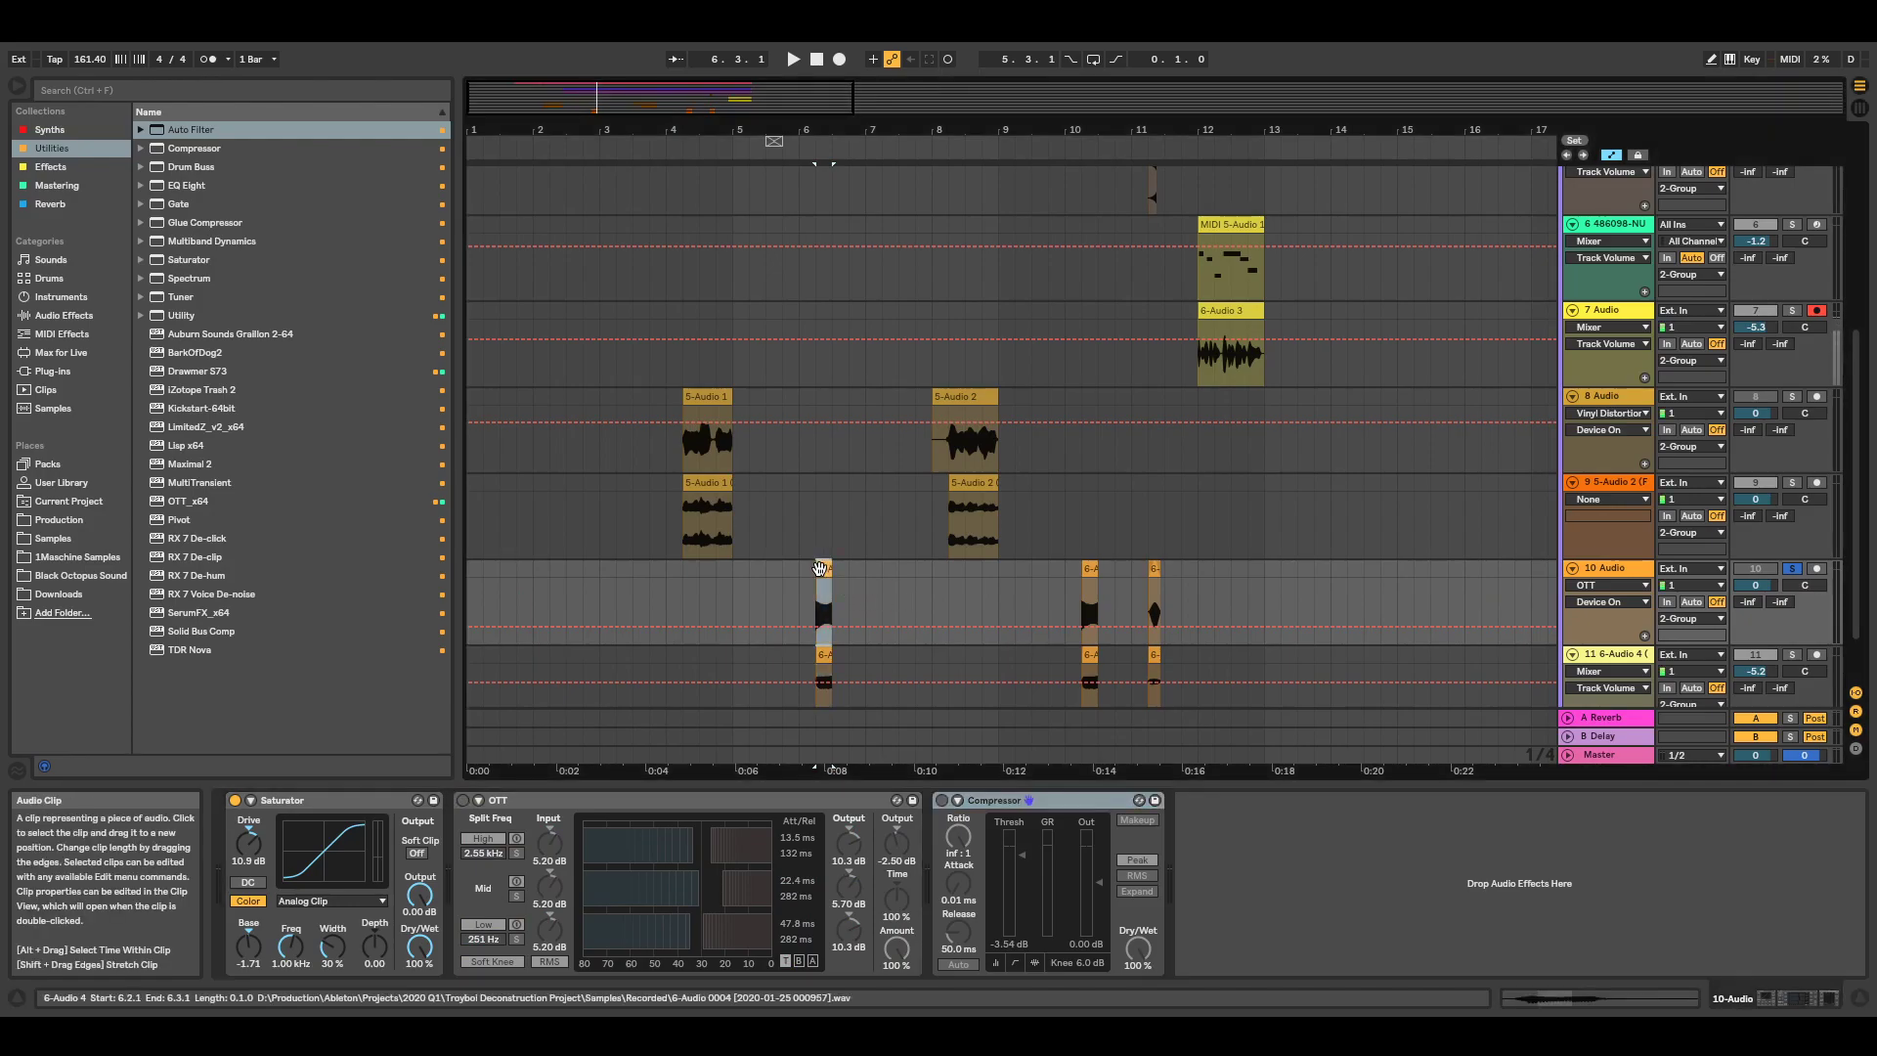
# Inspect the sample of the 10 Audio track's first clip, then play the clip with only Saturator active.
pyautogui.doubleClick(823, 569)
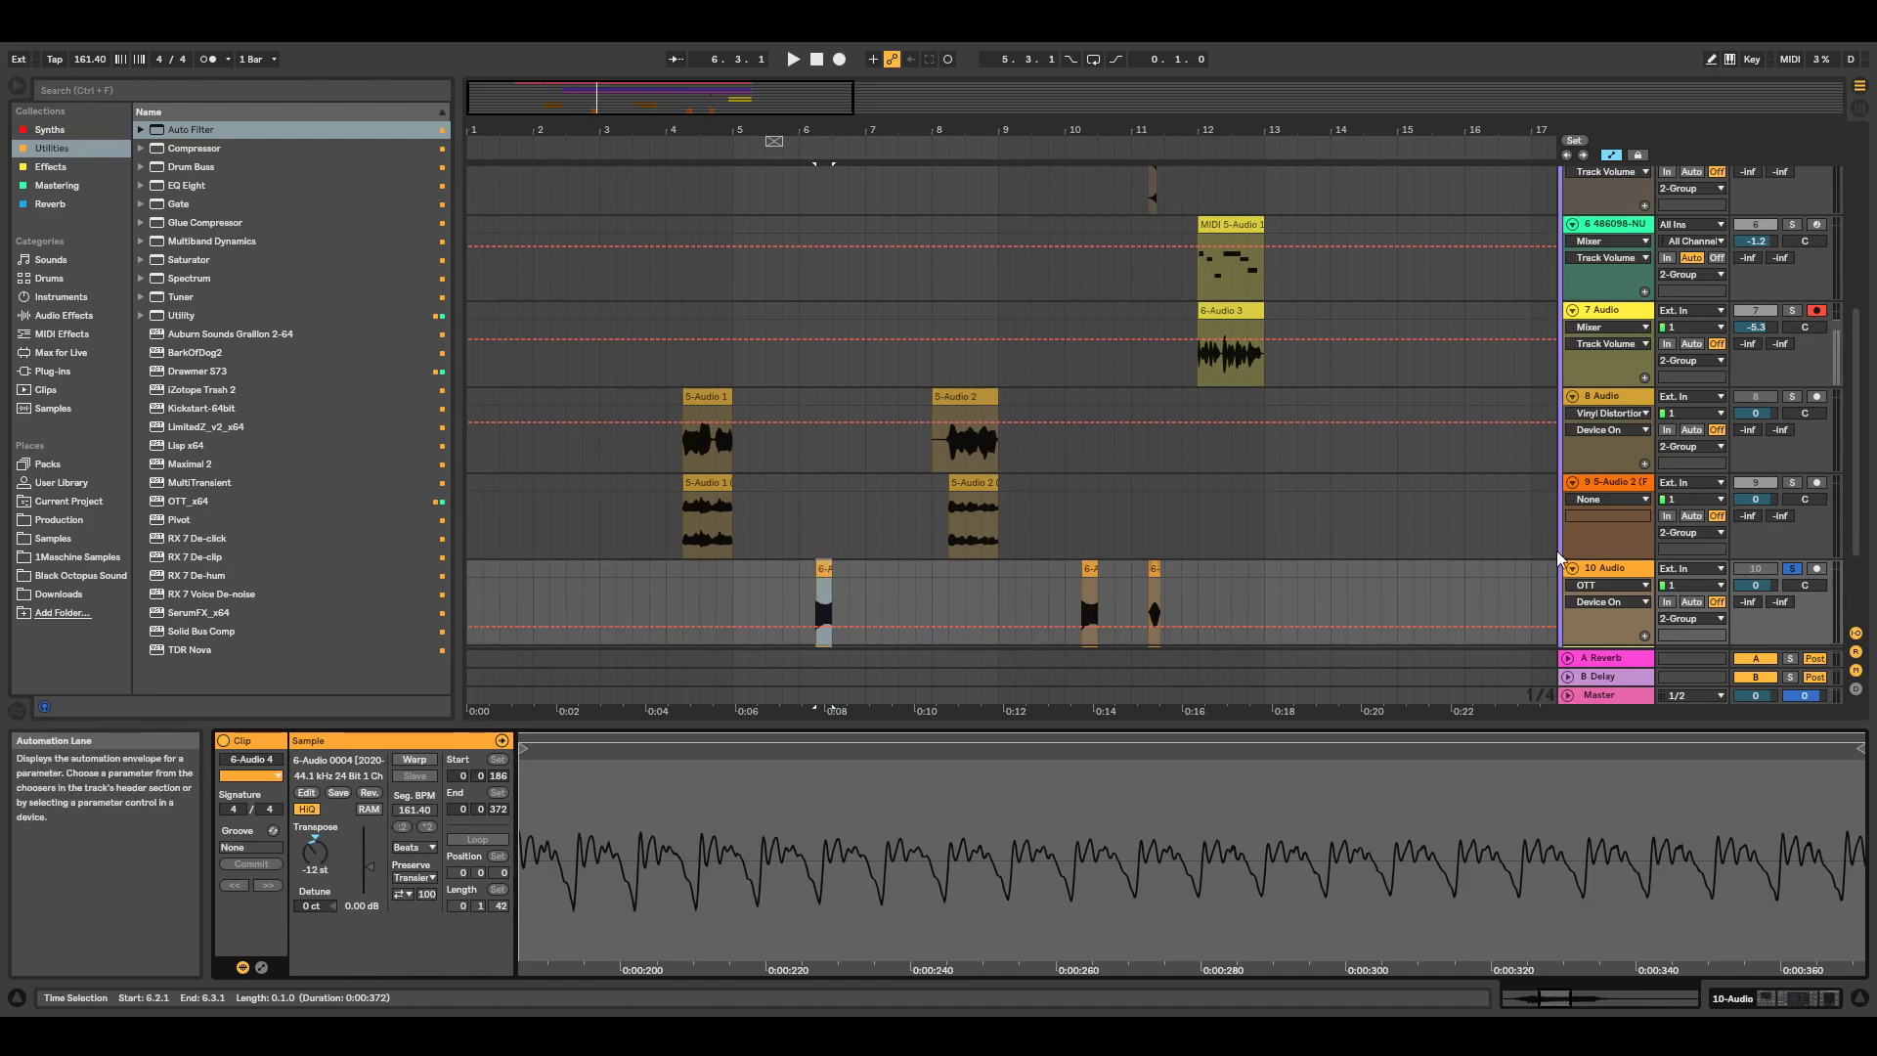
pyautogui.click(1603, 569)
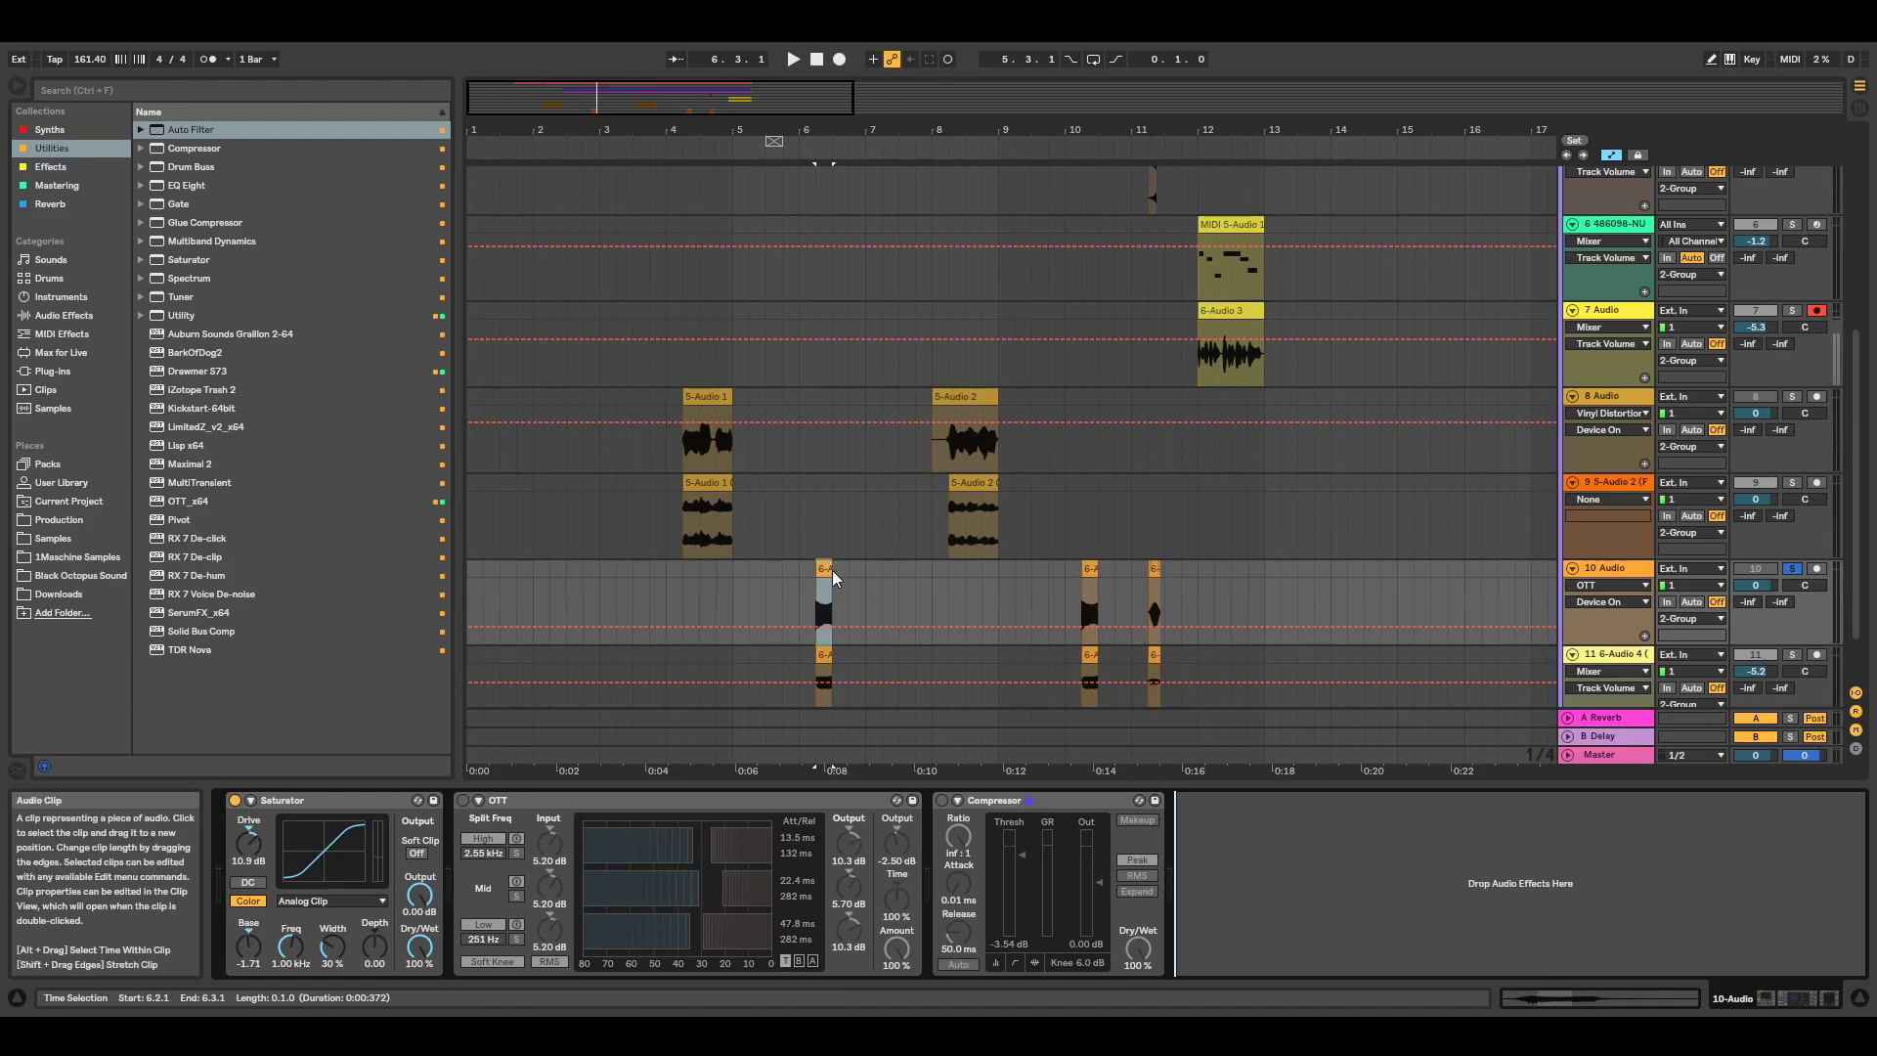
pyautogui.moveTo(829, 569)
pyautogui.mouseDown()
pyautogui.moveTo(897, 569)
pyautogui.moveTo(832, 570)
pyautogui.mouseUp()
pyautogui.moveTo(851, 129)
pyautogui.mouseDown()
pyautogui.moveTo(860, 234)
pyautogui.moveTo(872, 158)
pyautogui.mouseUp()
pyautogui.scroll(-2, 853, 503)
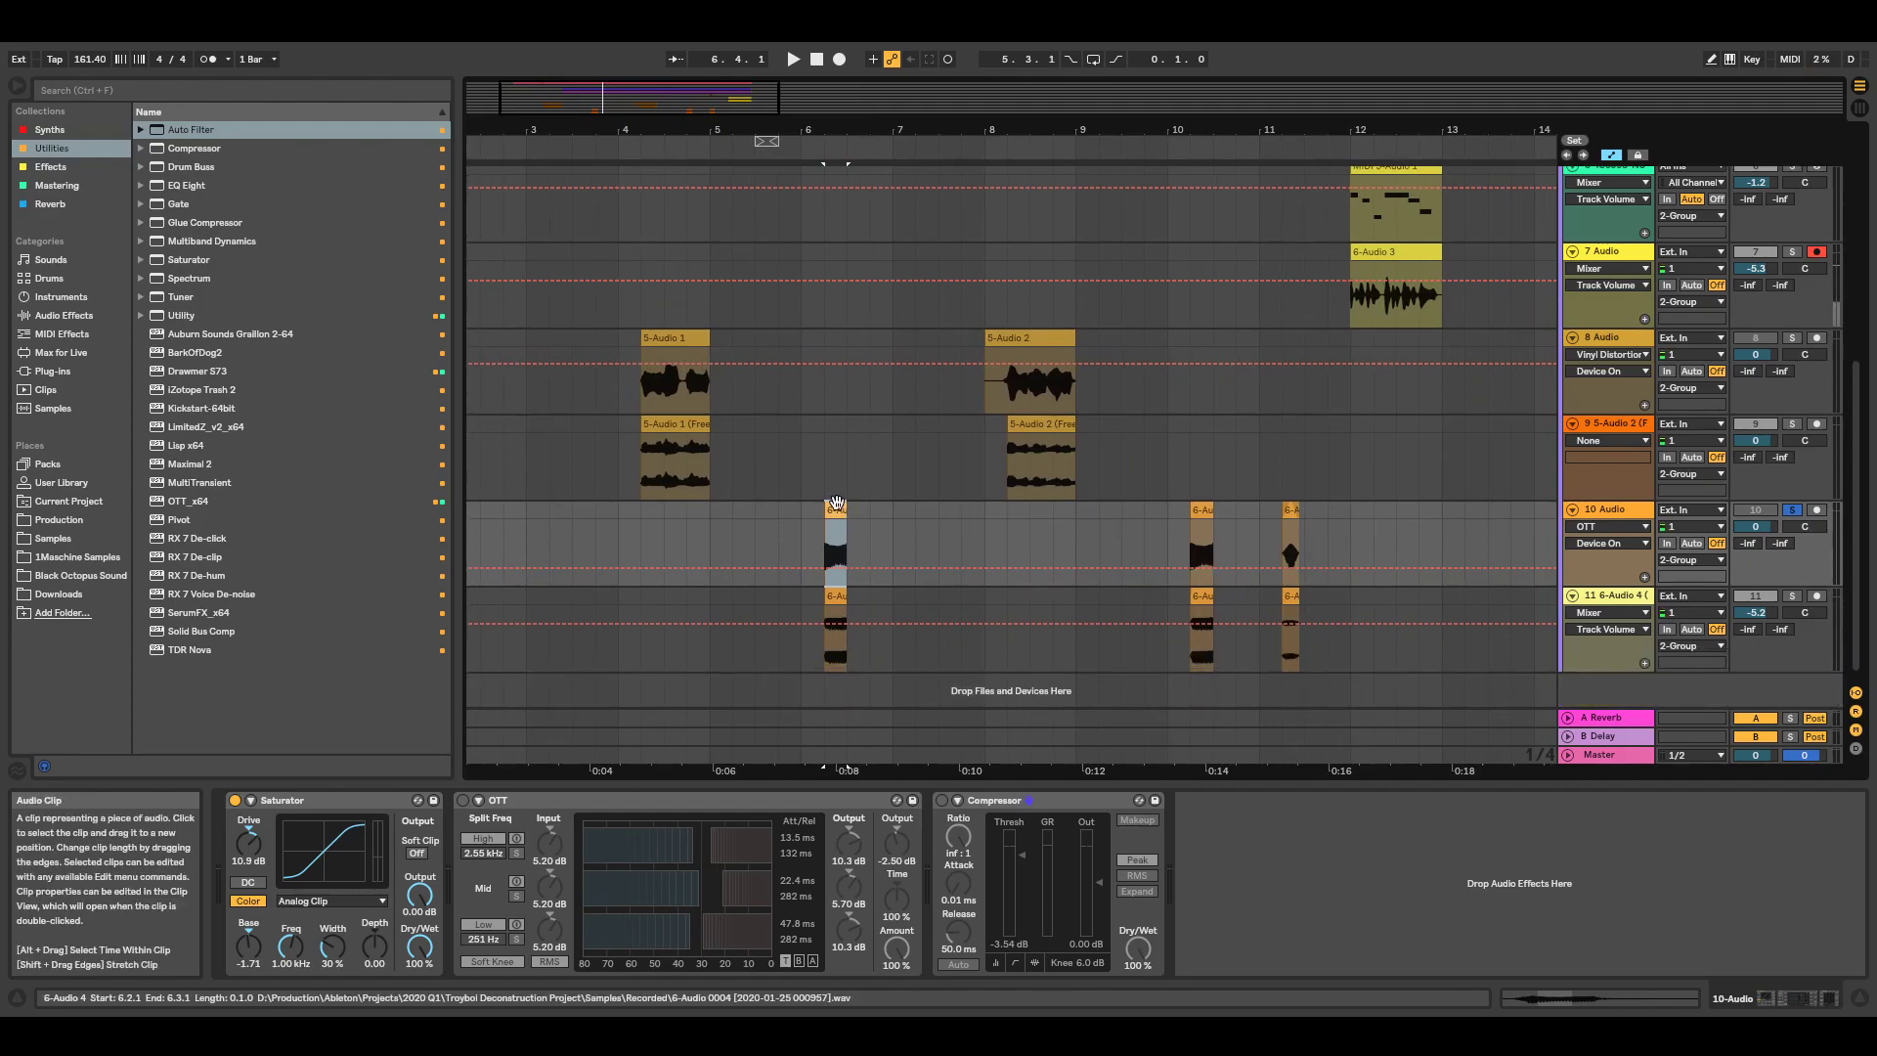
pyautogui.press('space')
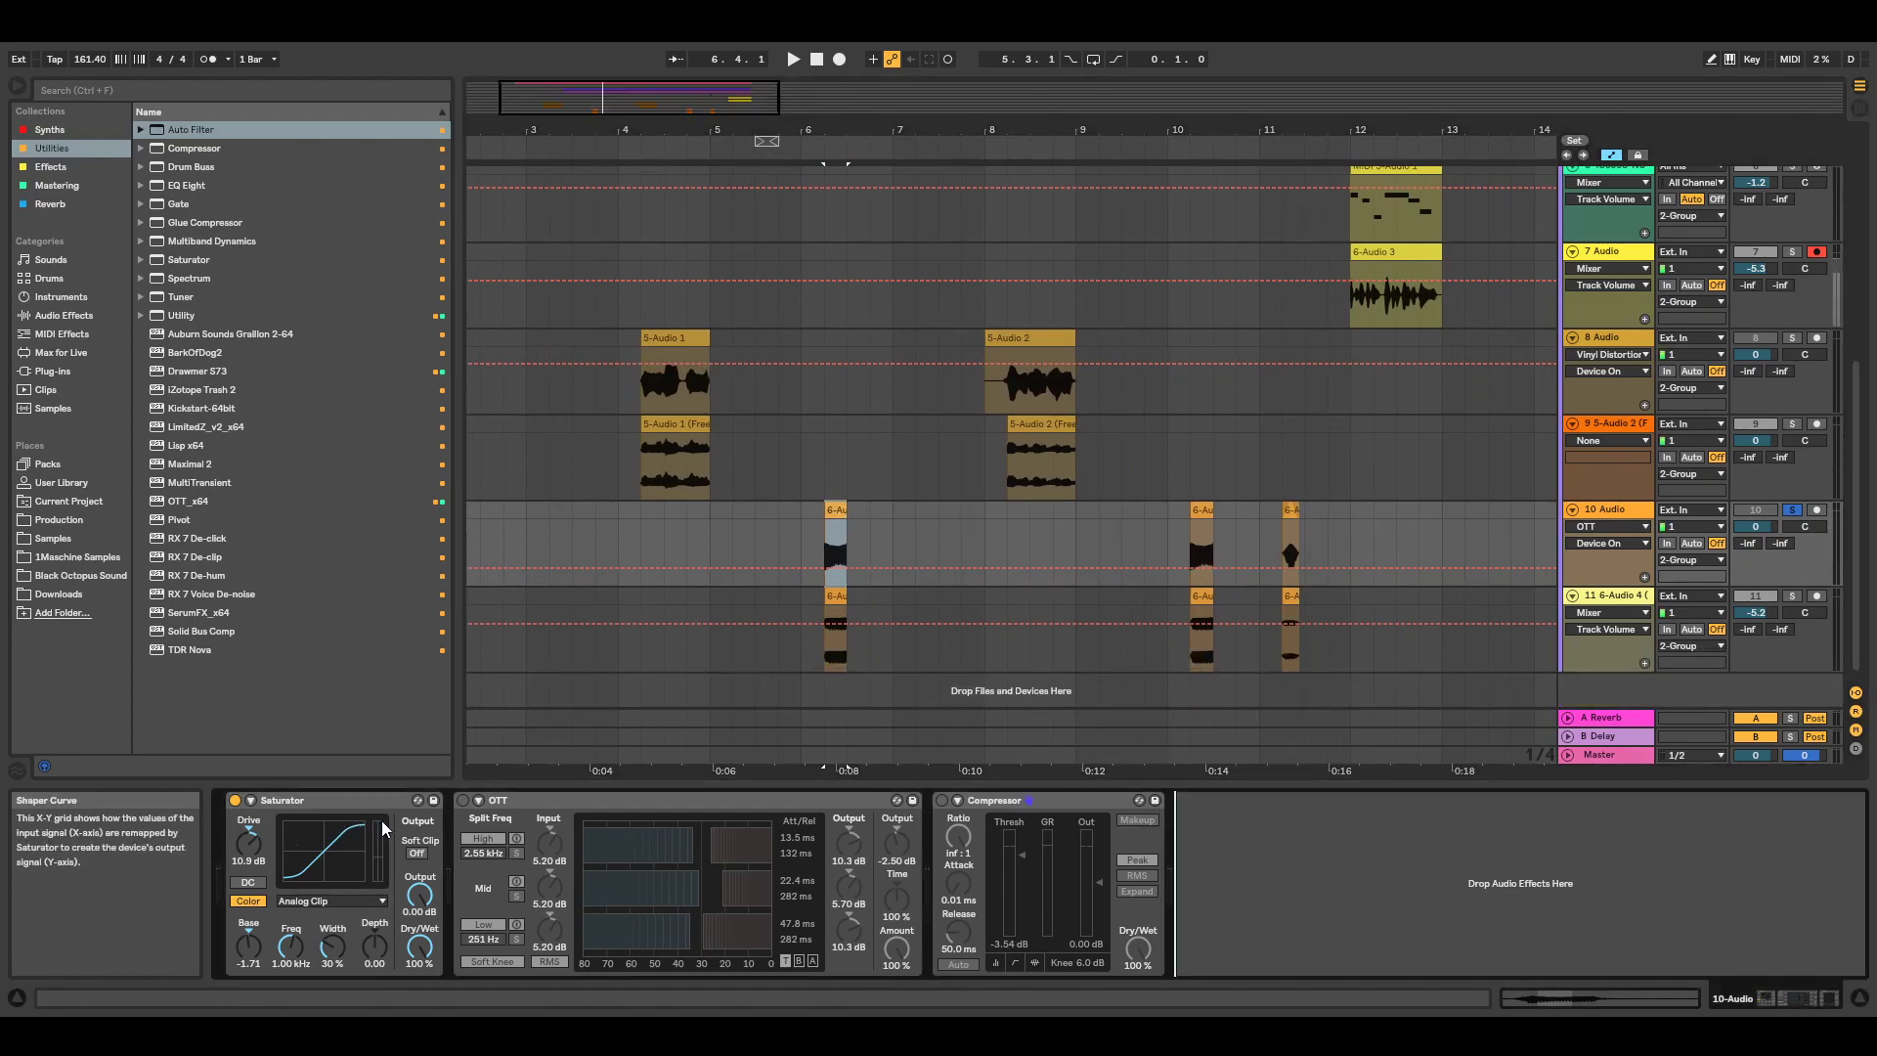
pyautogui.press('space')
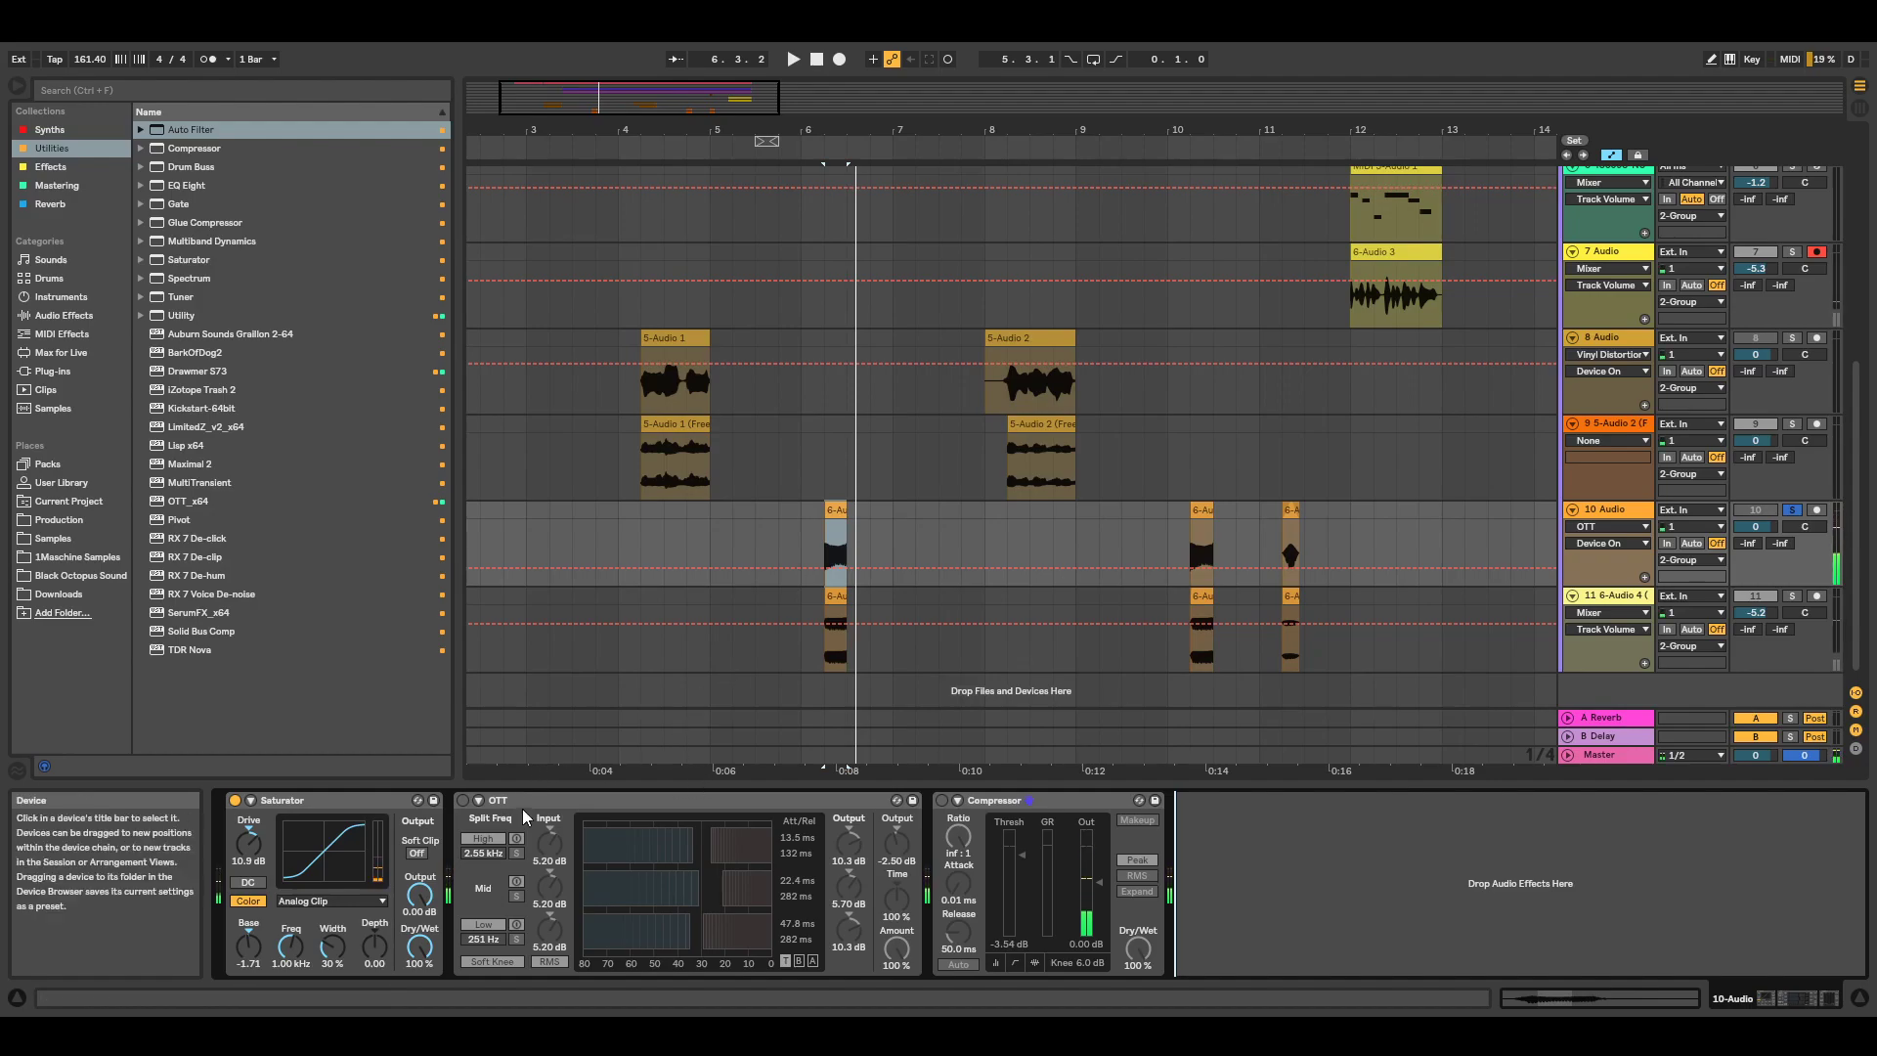
# Reactivate OTT on the 10 Audio track and play the first clip through Saturator and OTT.
pyautogui.click(533, 807)
pyautogui.click(464, 800)
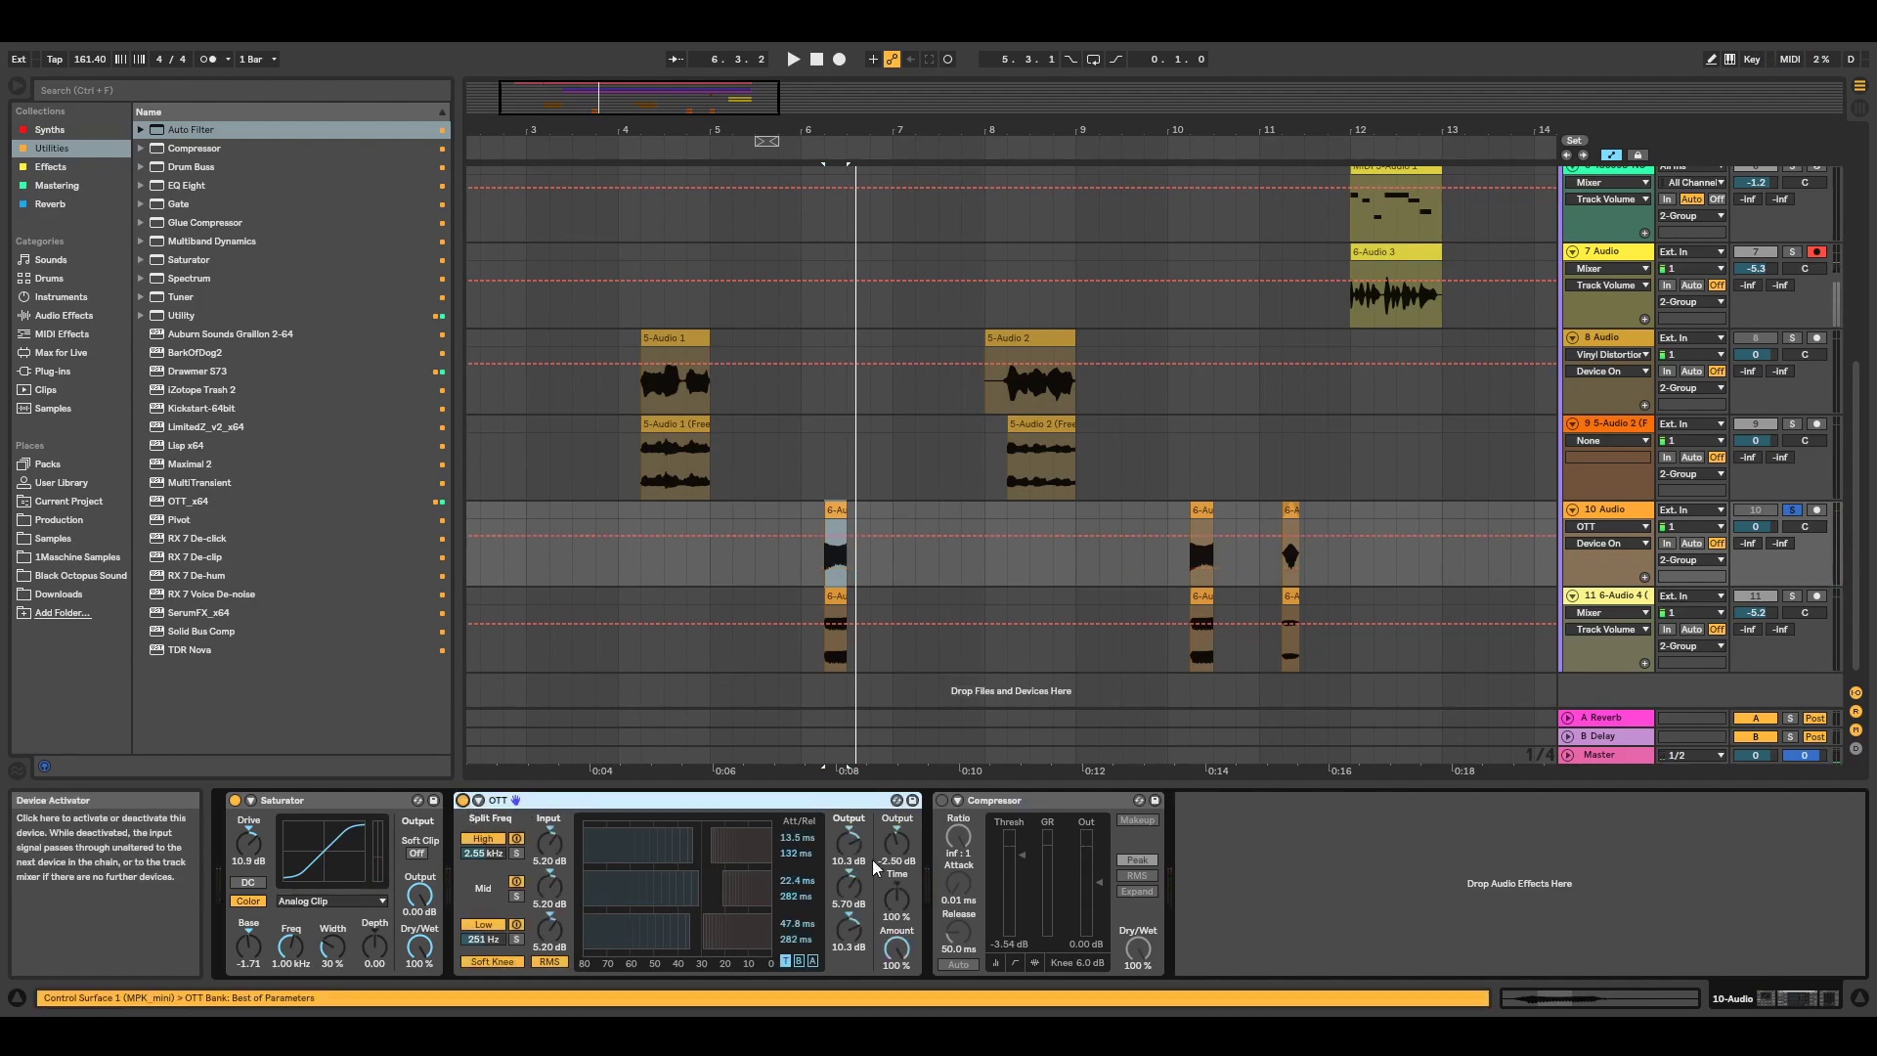
pyautogui.click(1401, 893)
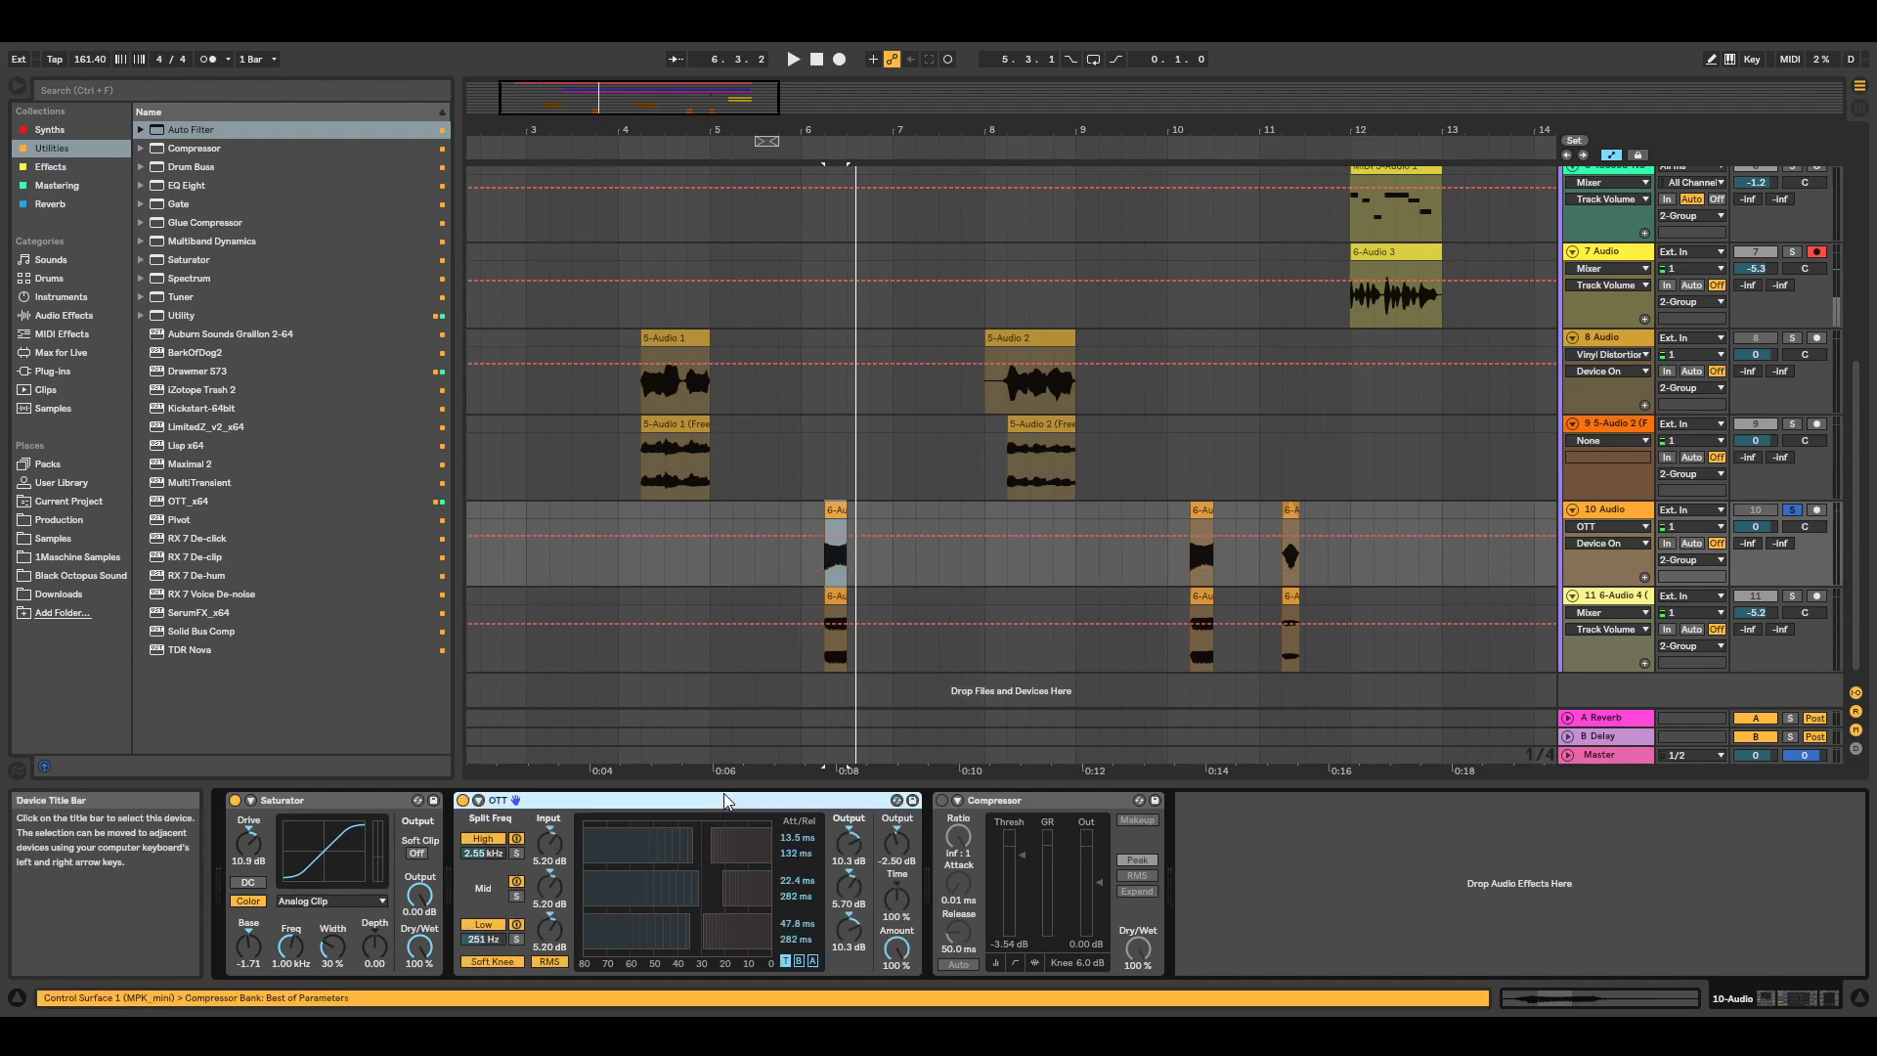
pyautogui.press('space')
pyautogui.press('space')
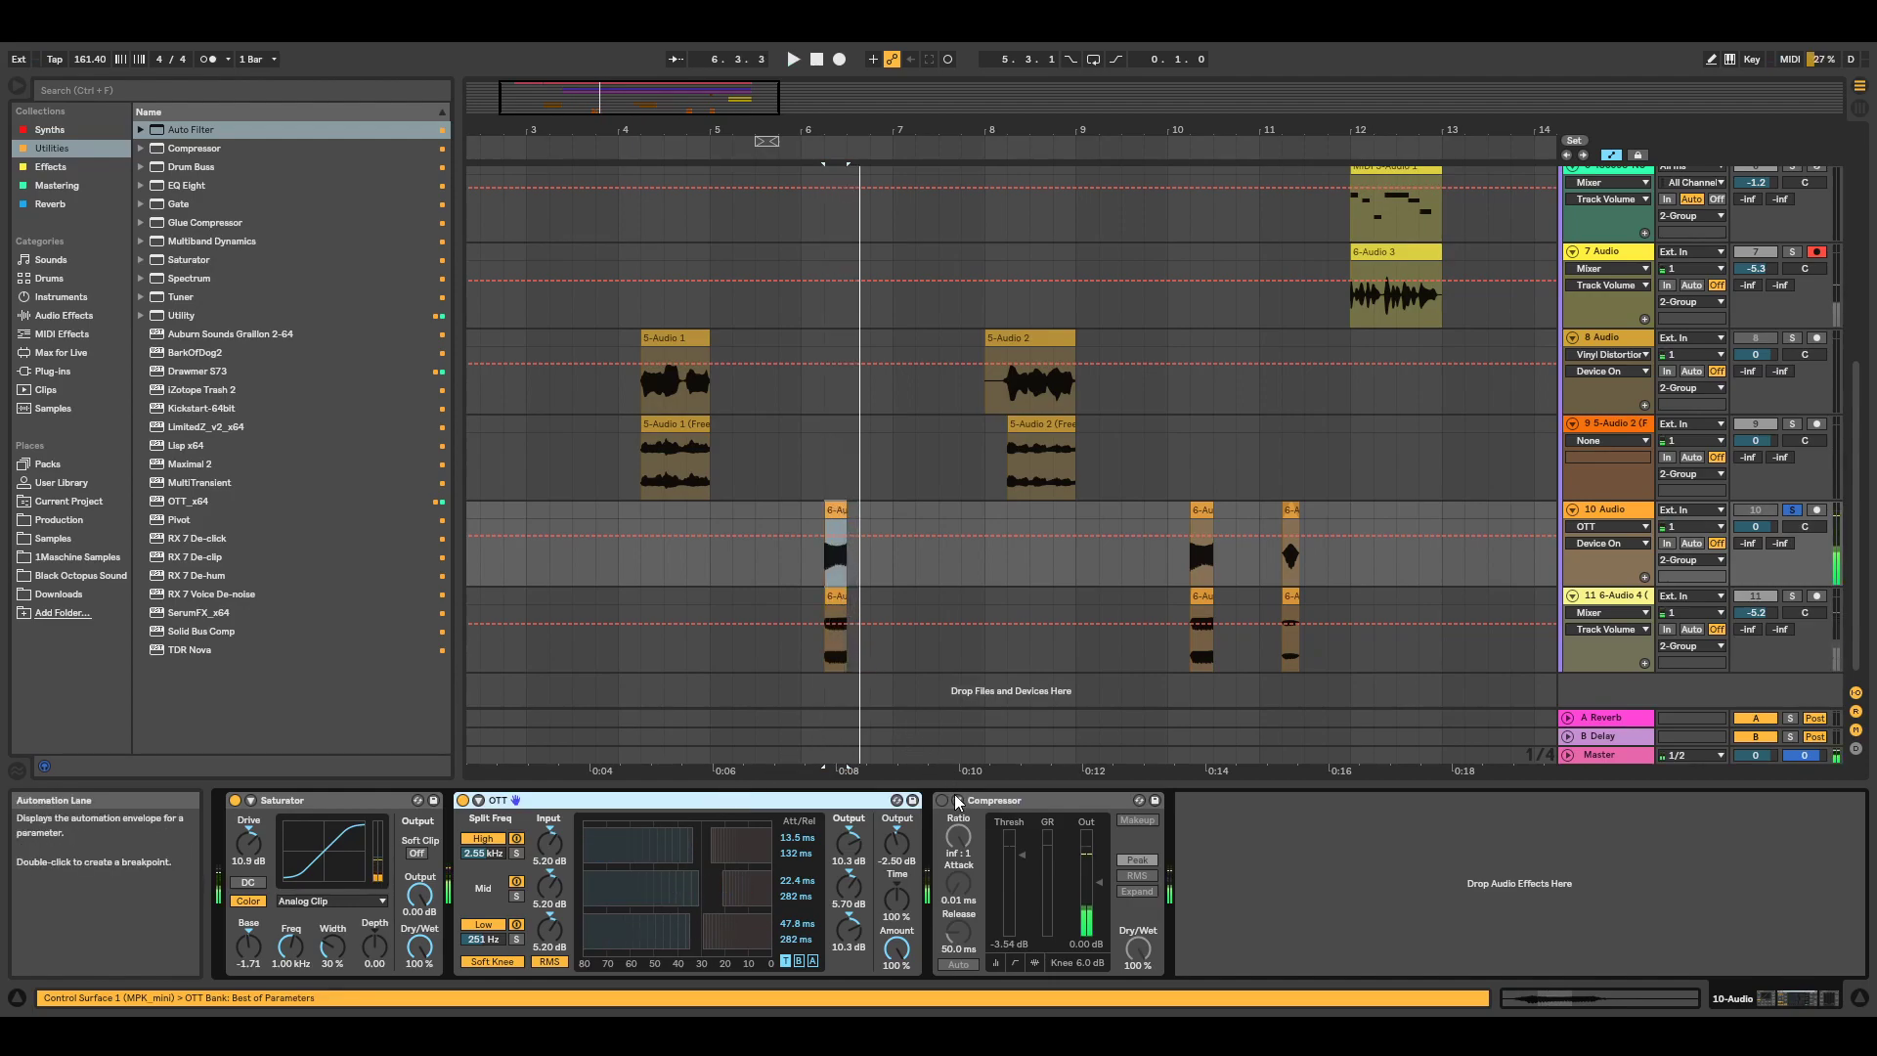
# Reactivate Compressor on the 10 Audio track, play the clip through the full chain, and unsolo the track.
pyautogui.click(941, 800)
pyautogui.press('space')
pyautogui.press('space')
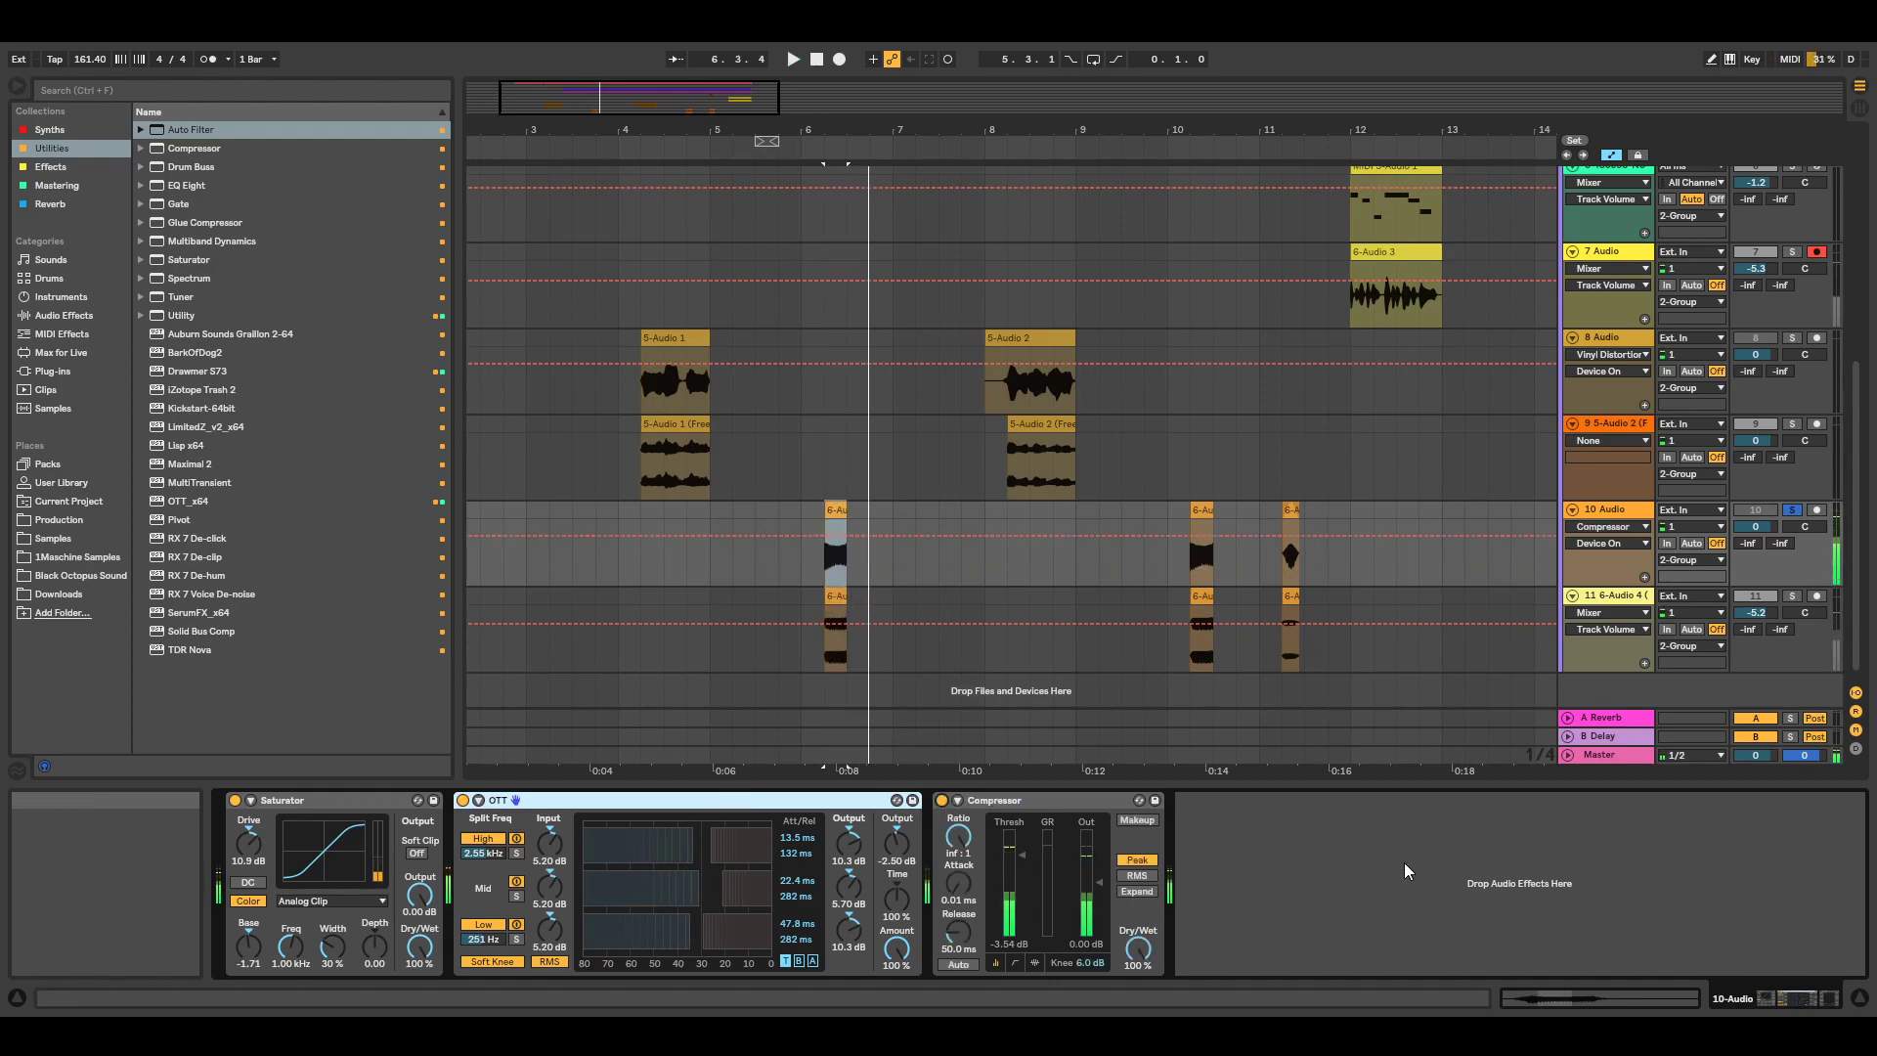
pyautogui.click(1398, 859)
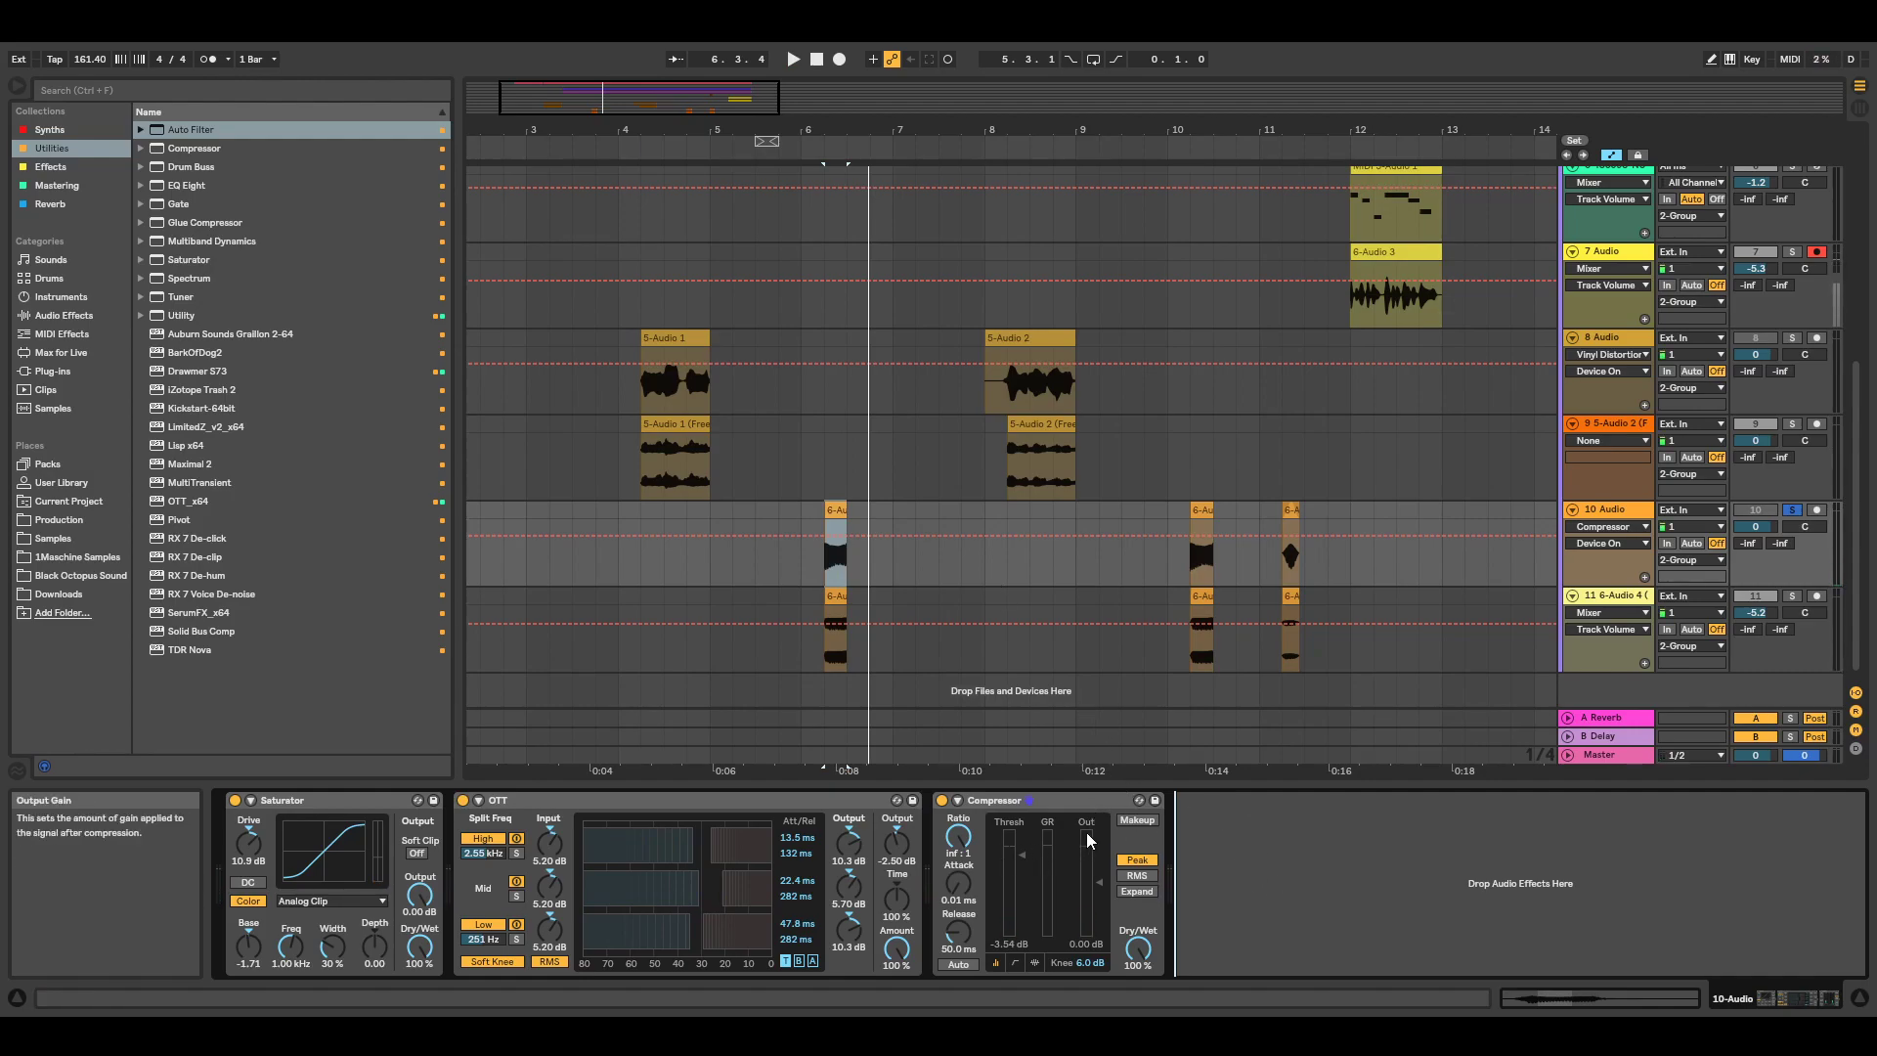
pyautogui.scroll(-1, 1300, 614)
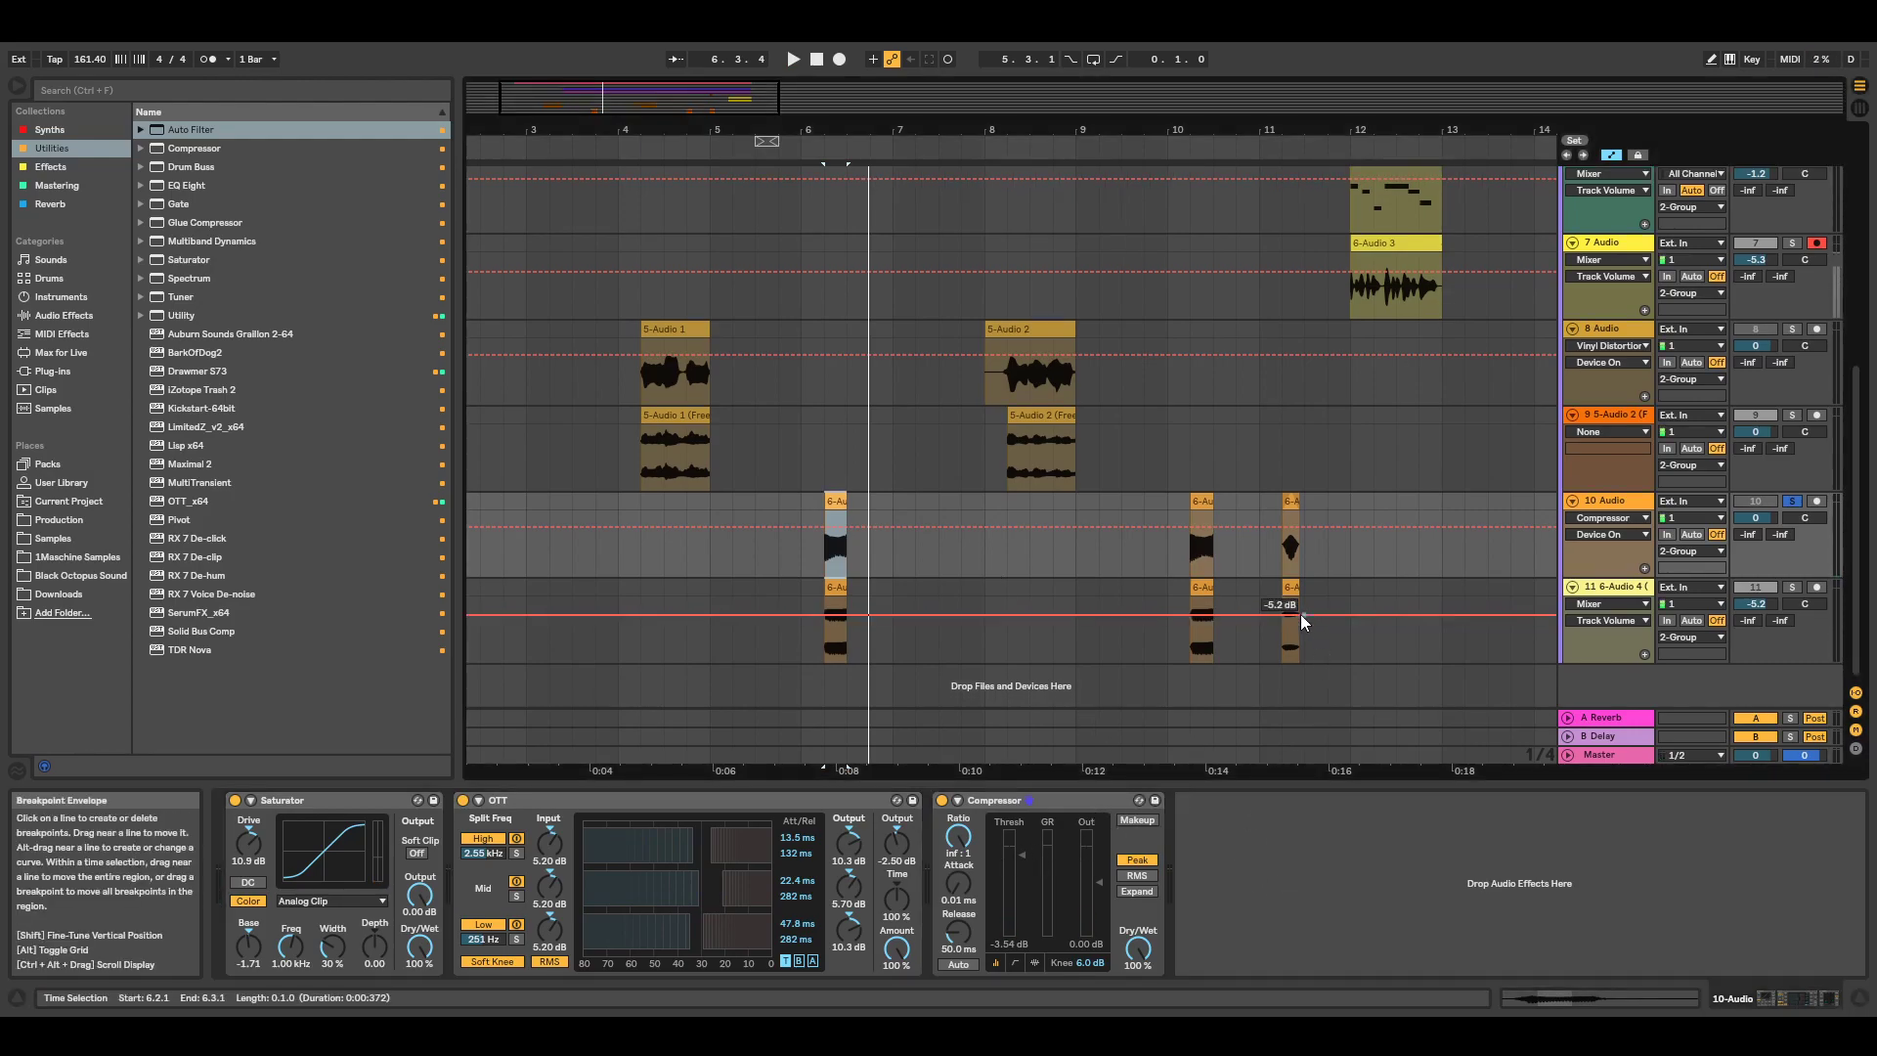
pyautogui.click(1640, 500)
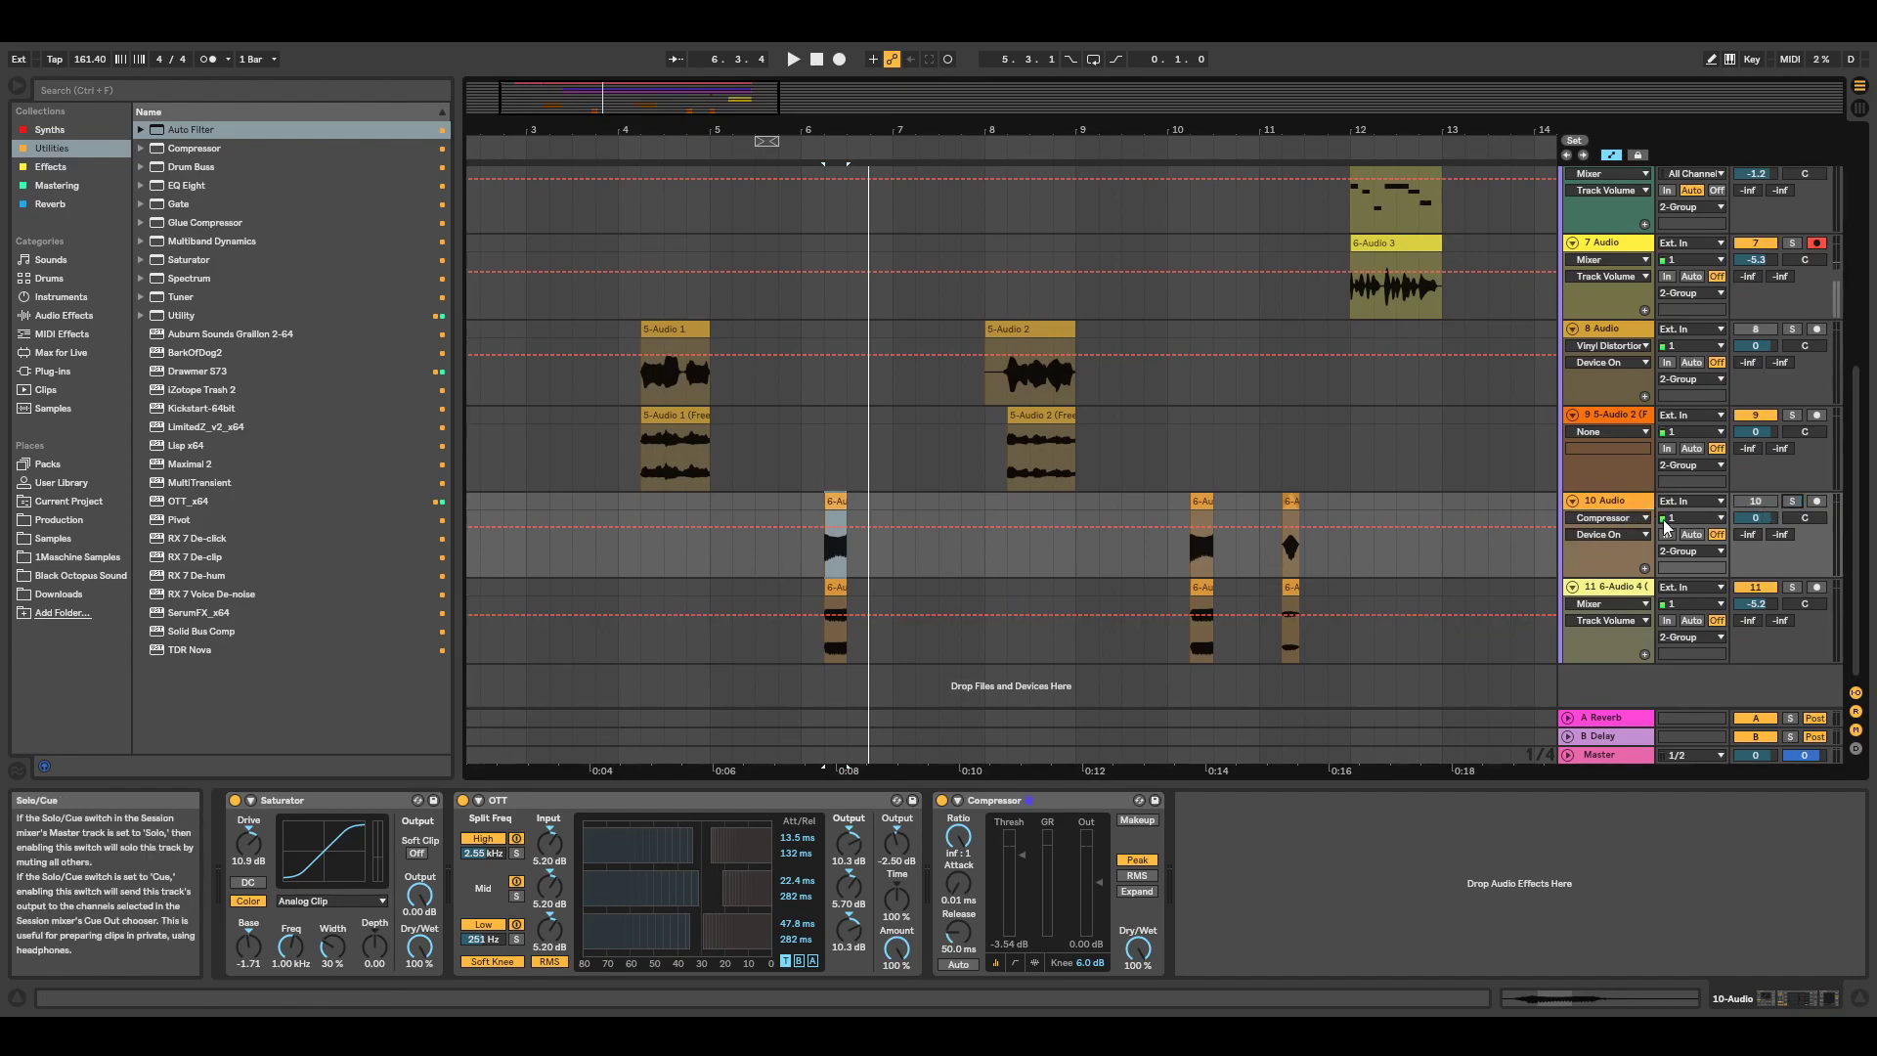
# Solo the Troyboi reference track, play it from 12.1.1, and unsolo it.
pyautogui.scroll(5, 1036, 571)
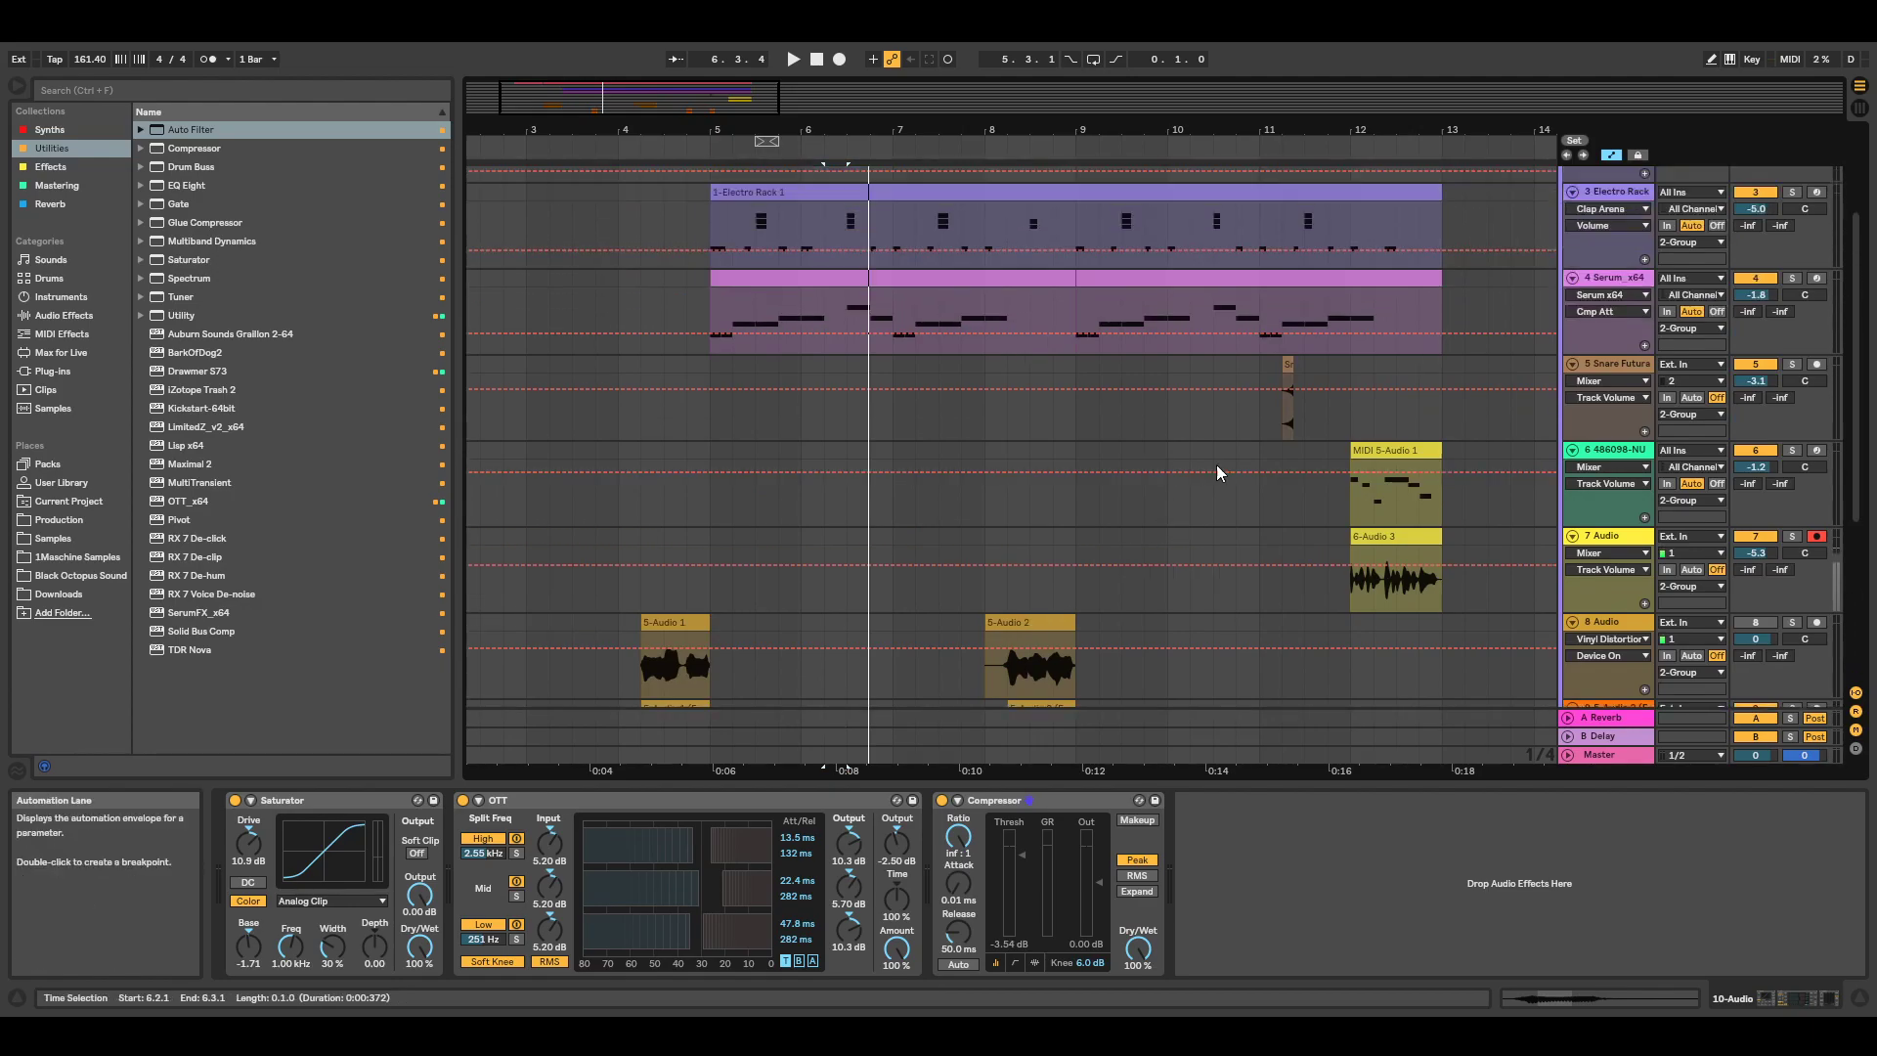
pyautogui.click(1350, 381)
pyautogui.scroll(3, 1359, 391)
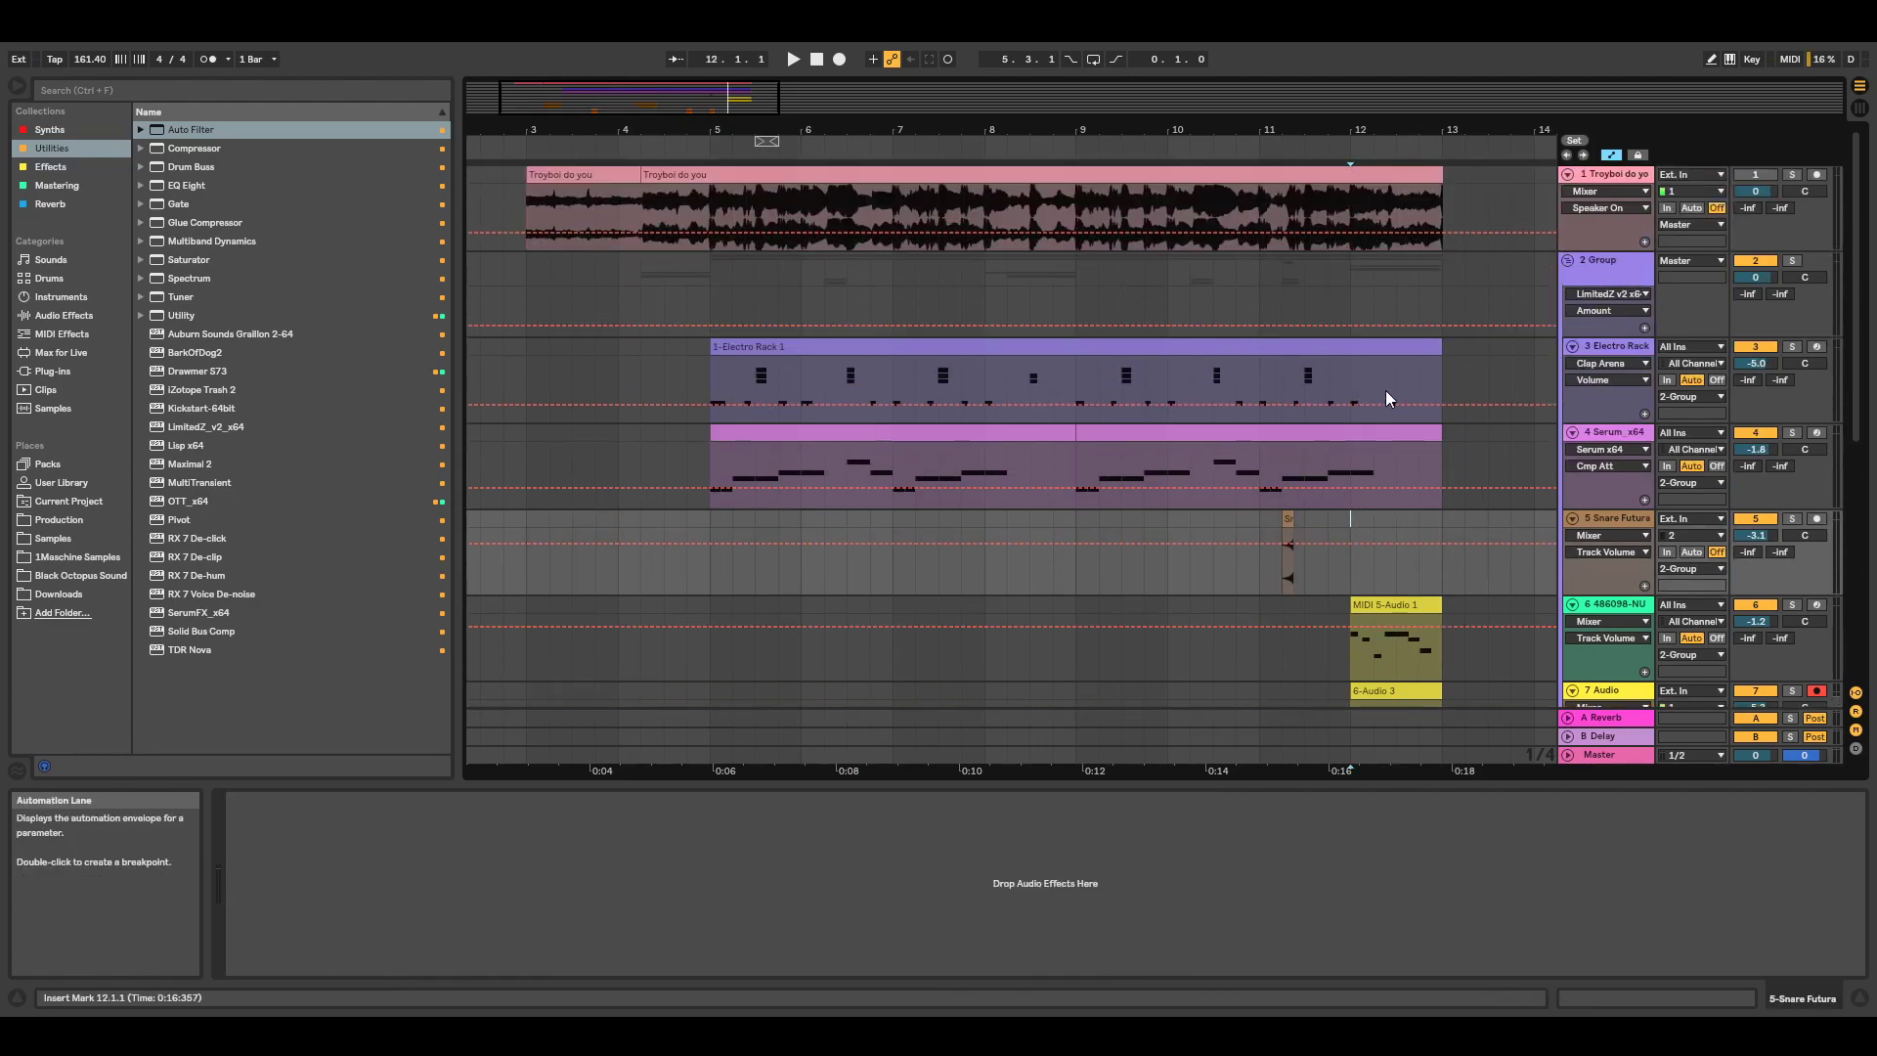
pyautogui.click(1793, 174)
pyautogui.press('space')
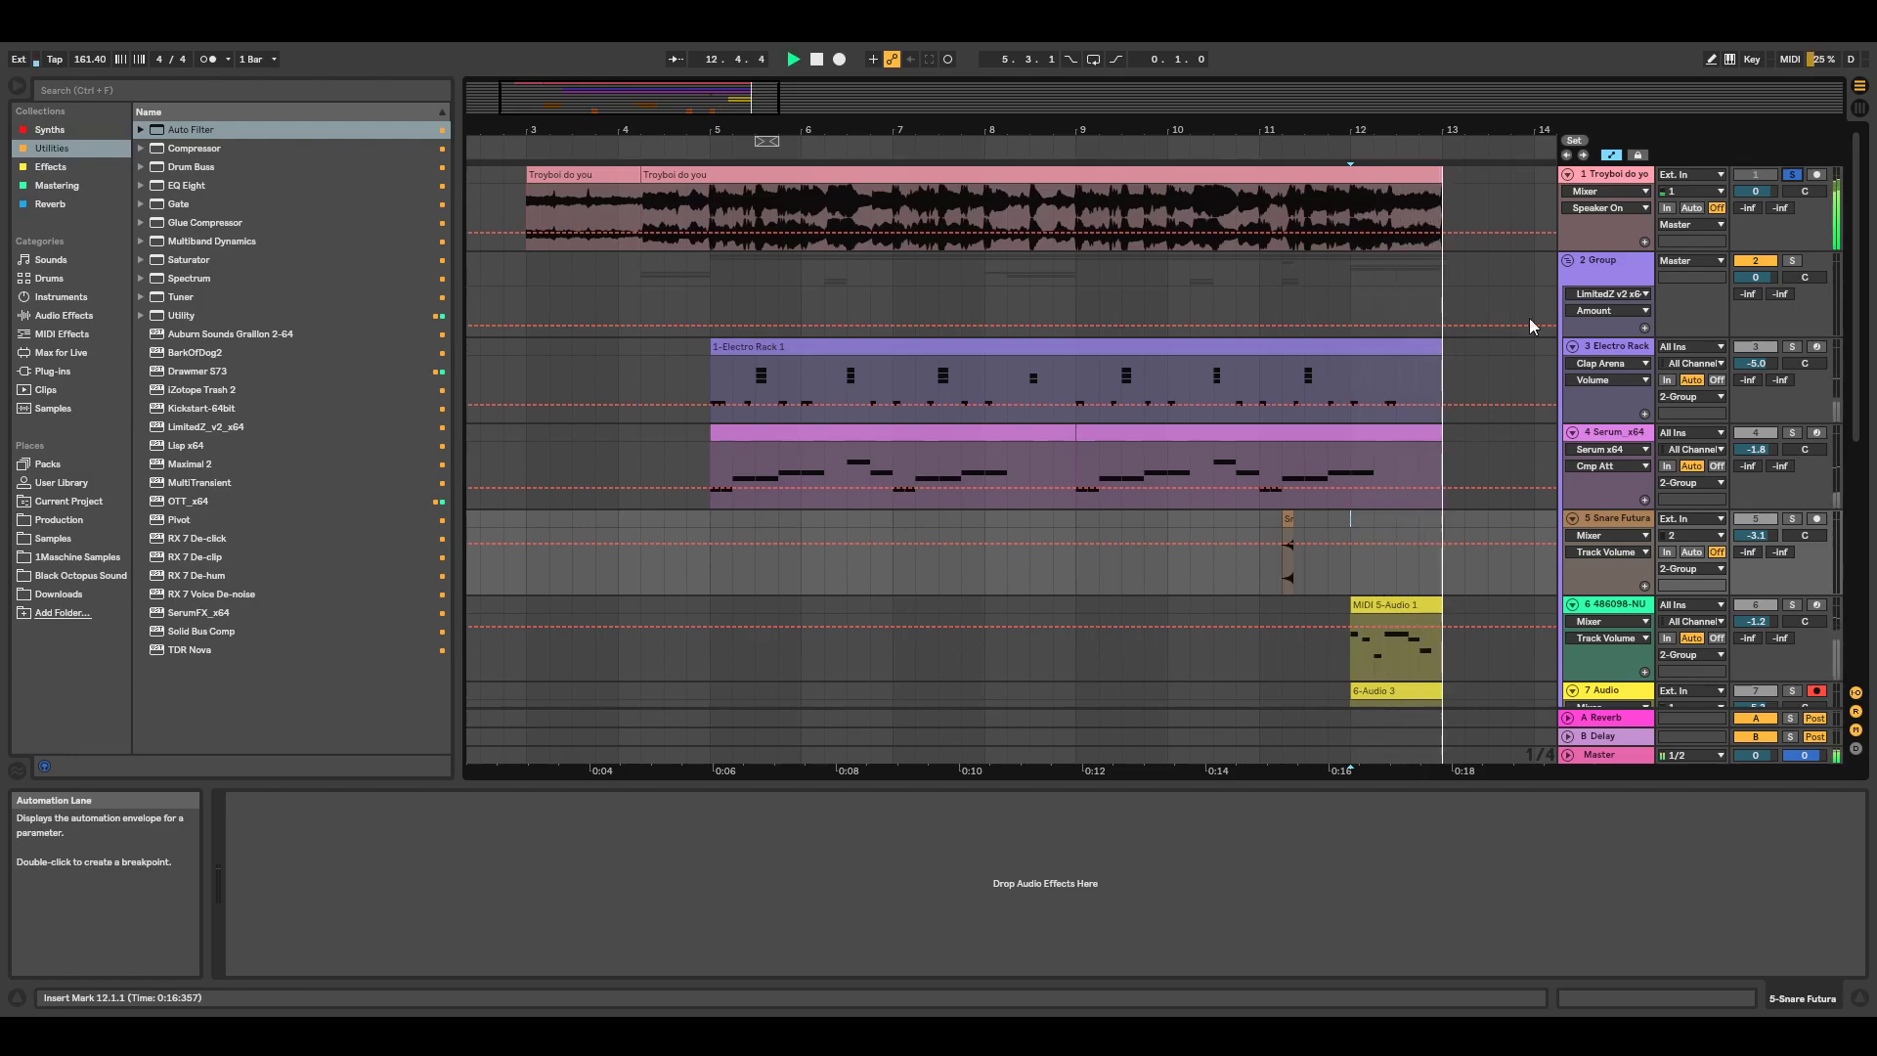
pyautogui.click(1793, 174)
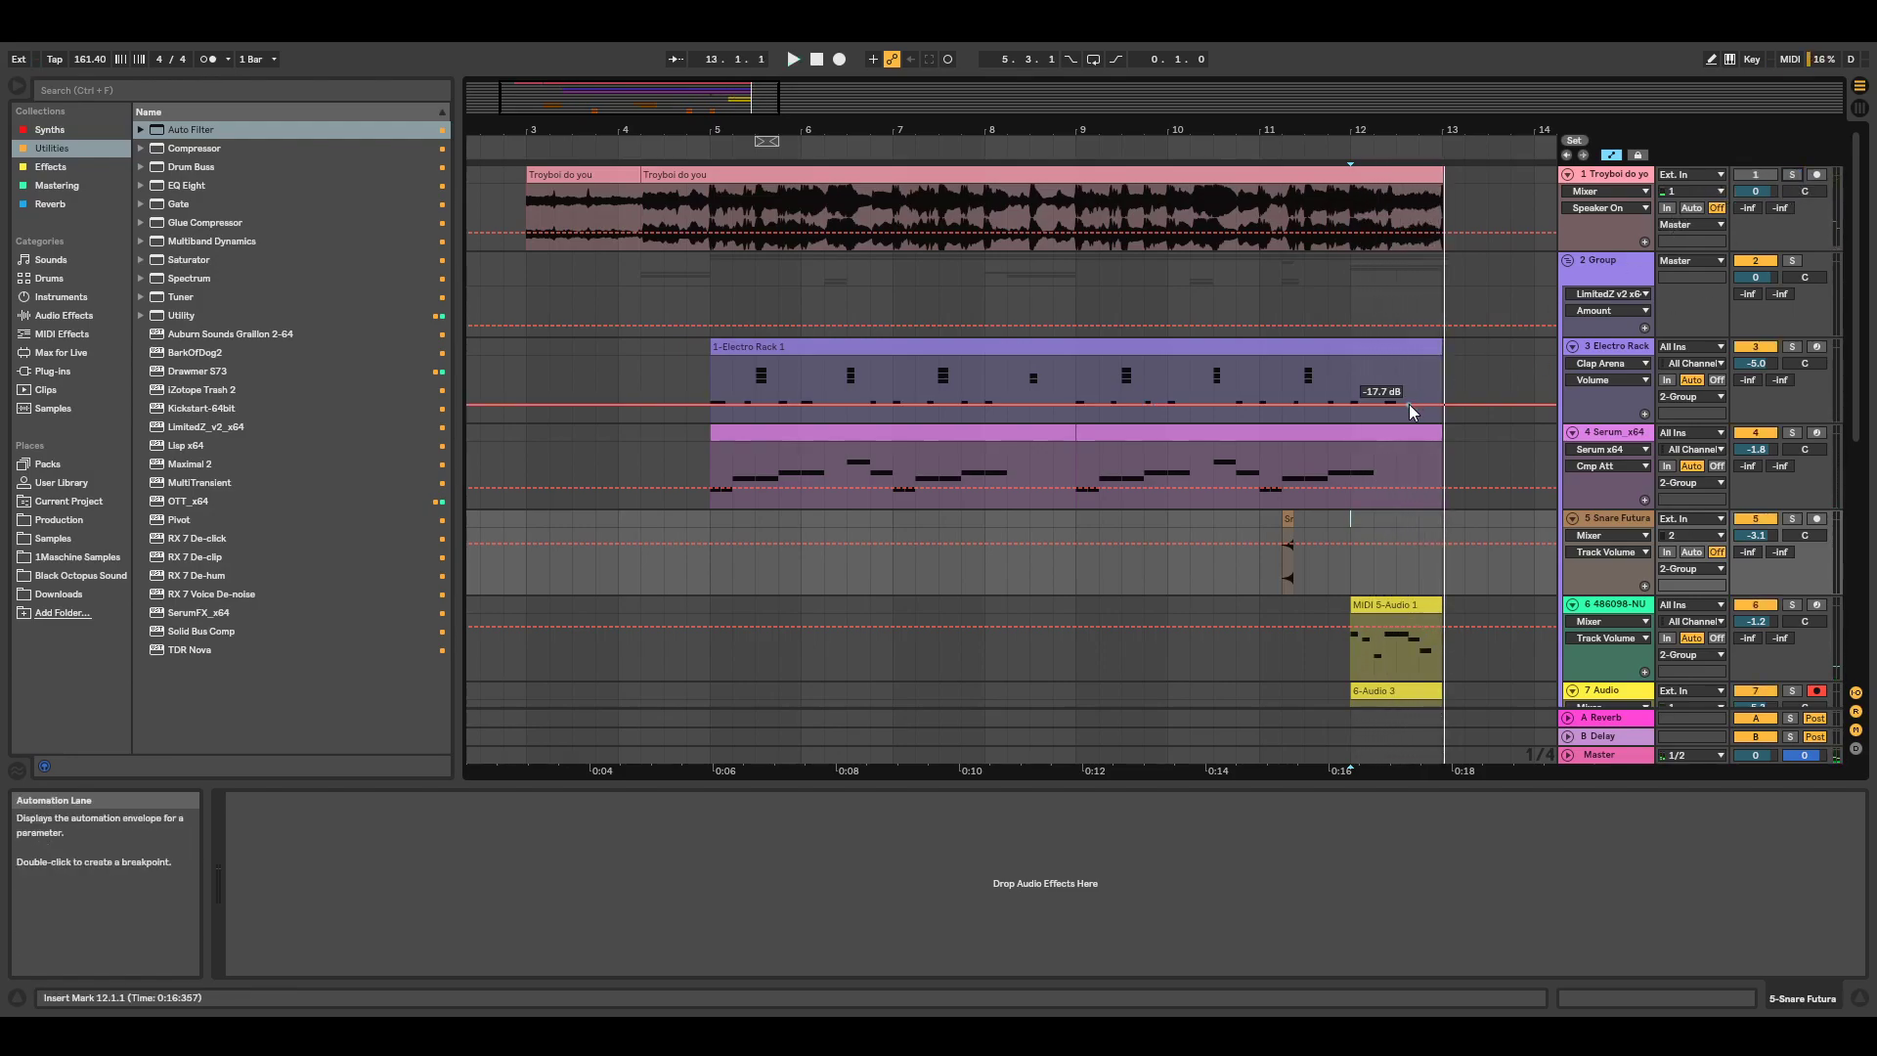
# Open the instrument of the 6 486098-NU track from its MIDI clip and examine the trumpet, marimba and Dropped Bowl-003 sample layers.
pyautogui.scroll(-2, 1475, 448)
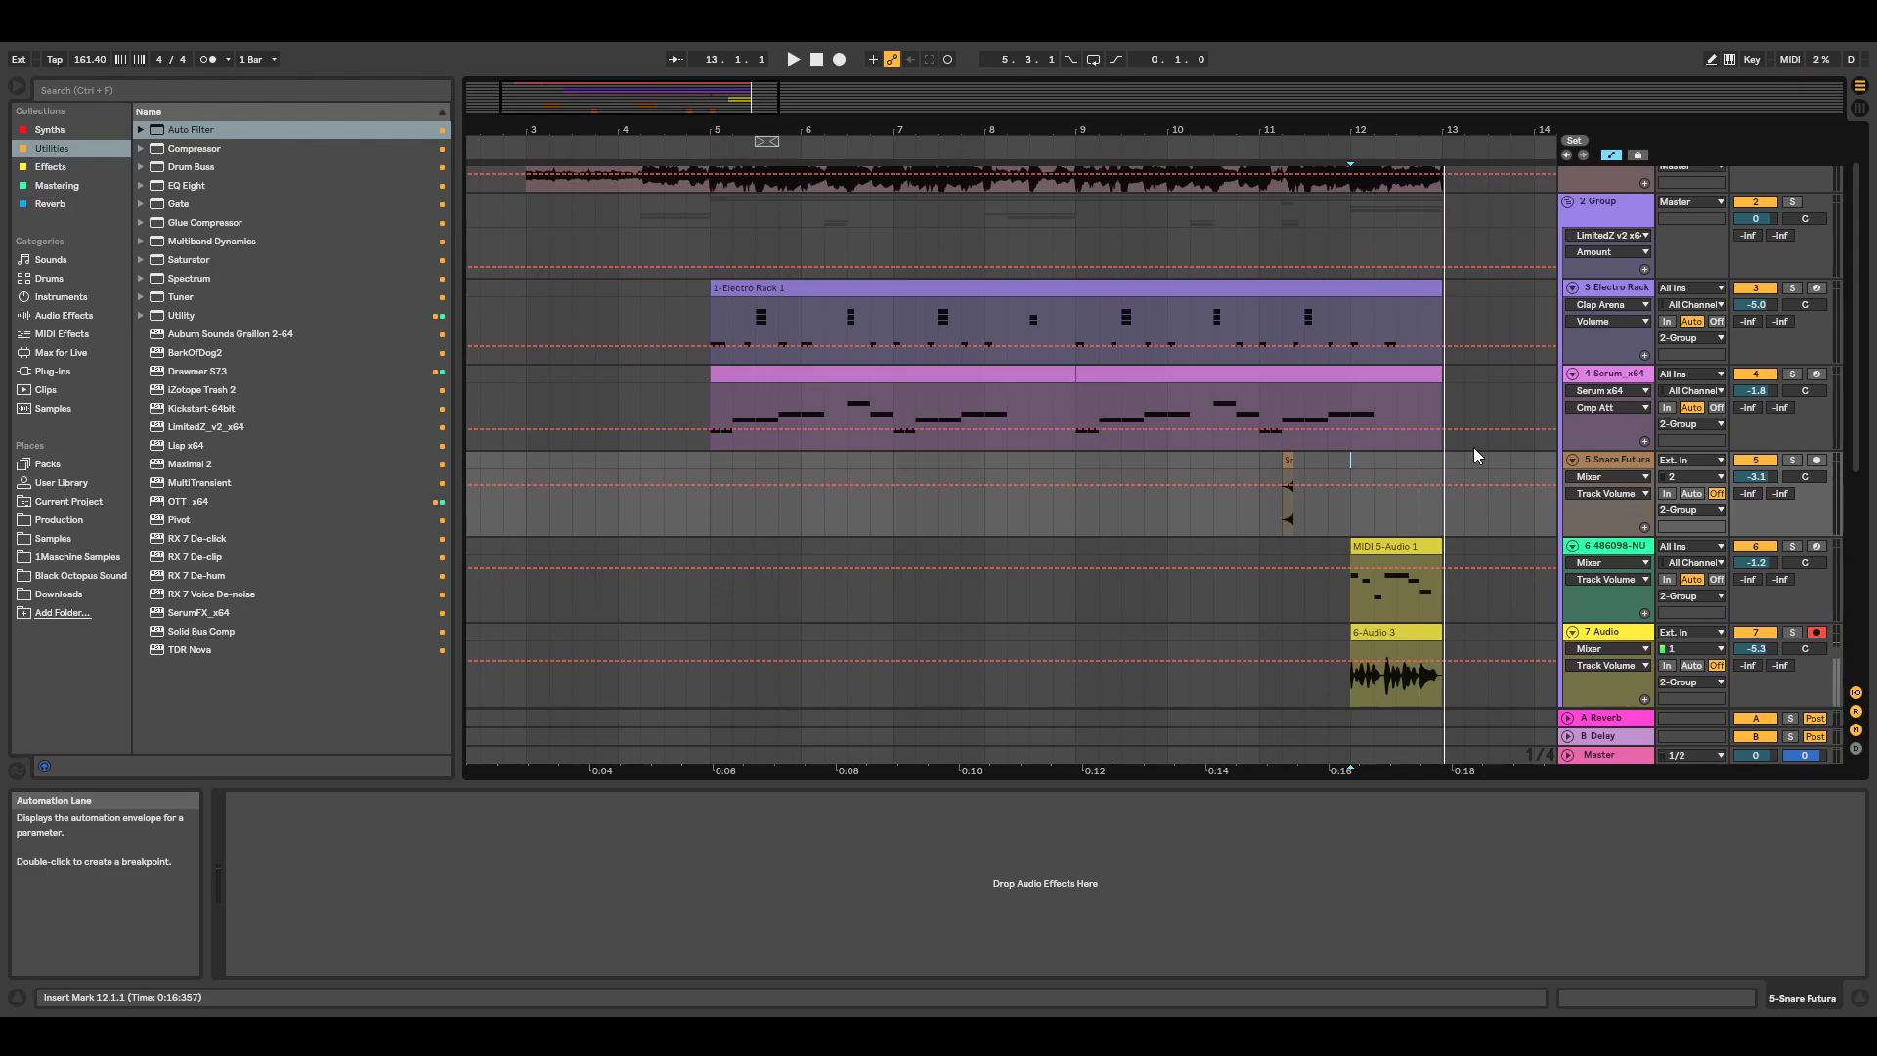
pyautogui.scroll(-4, 1485, 456)
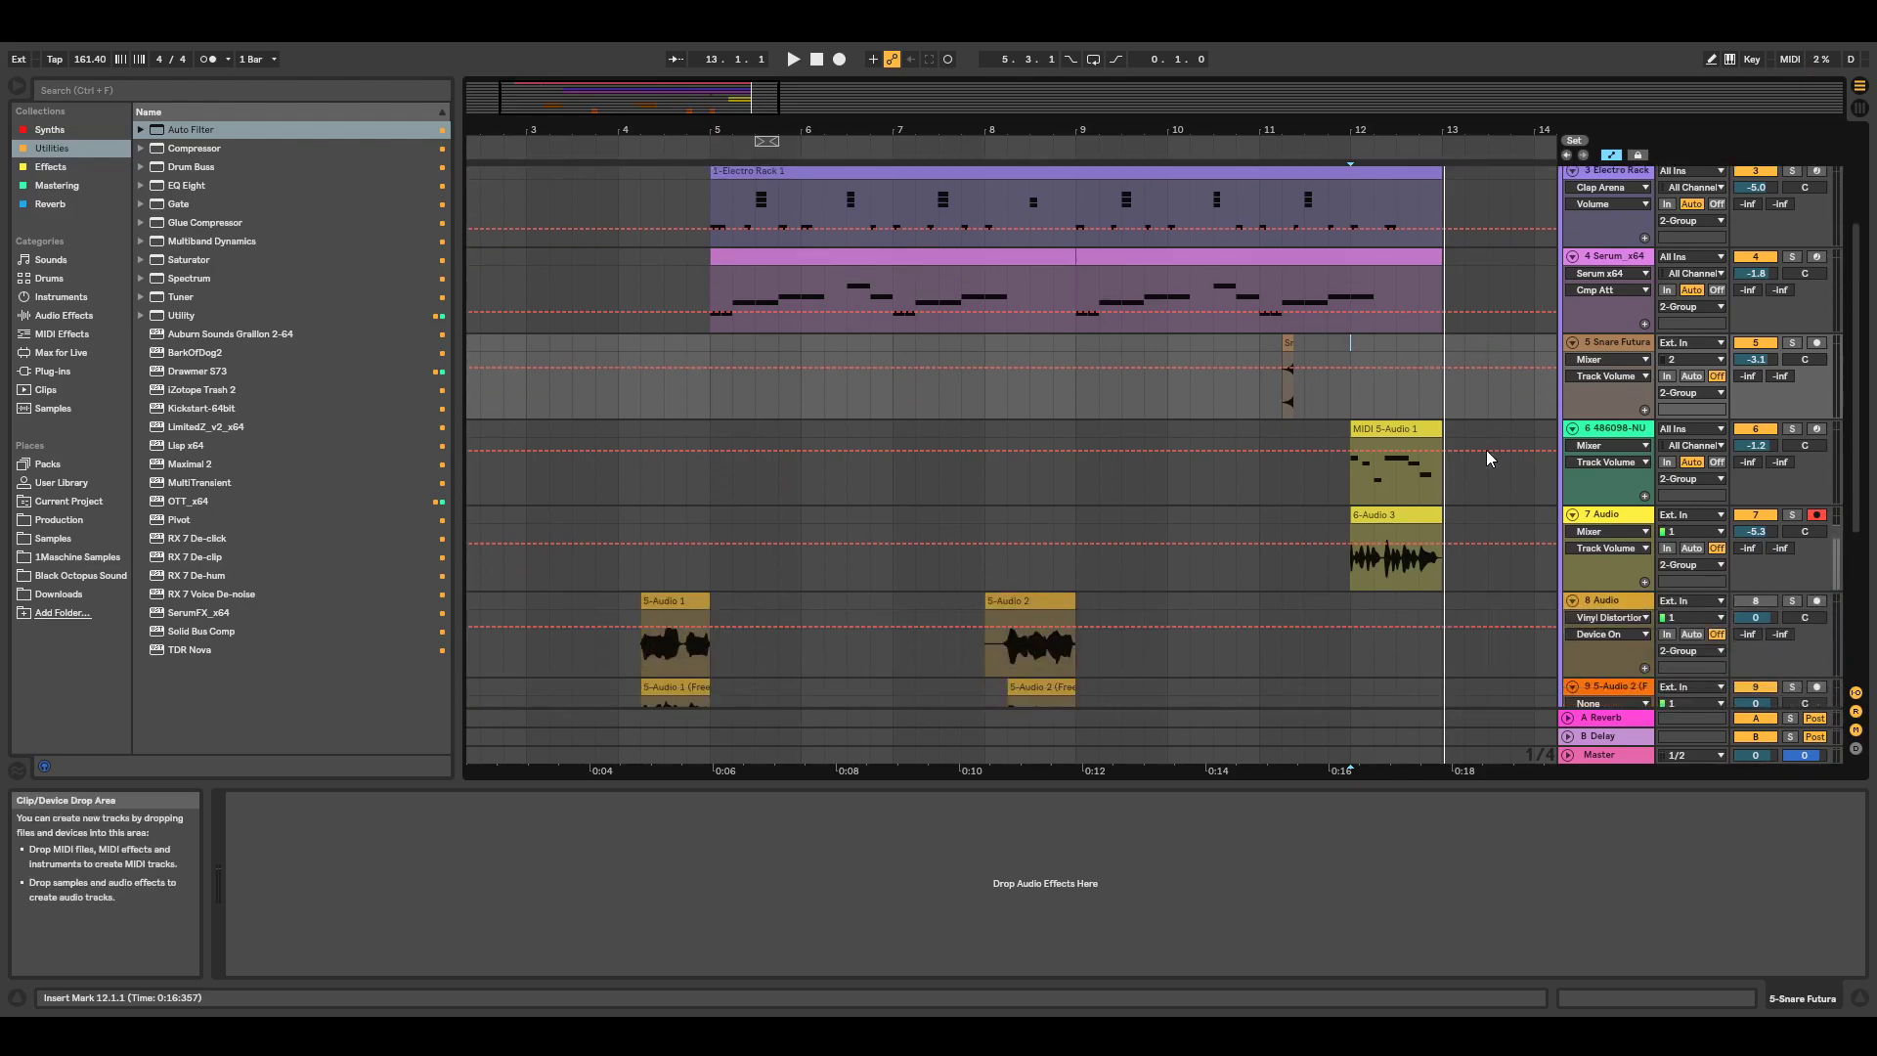
pyautogui.scroll(-2, 1486, 458)
pyautogui.click(1438, 371)
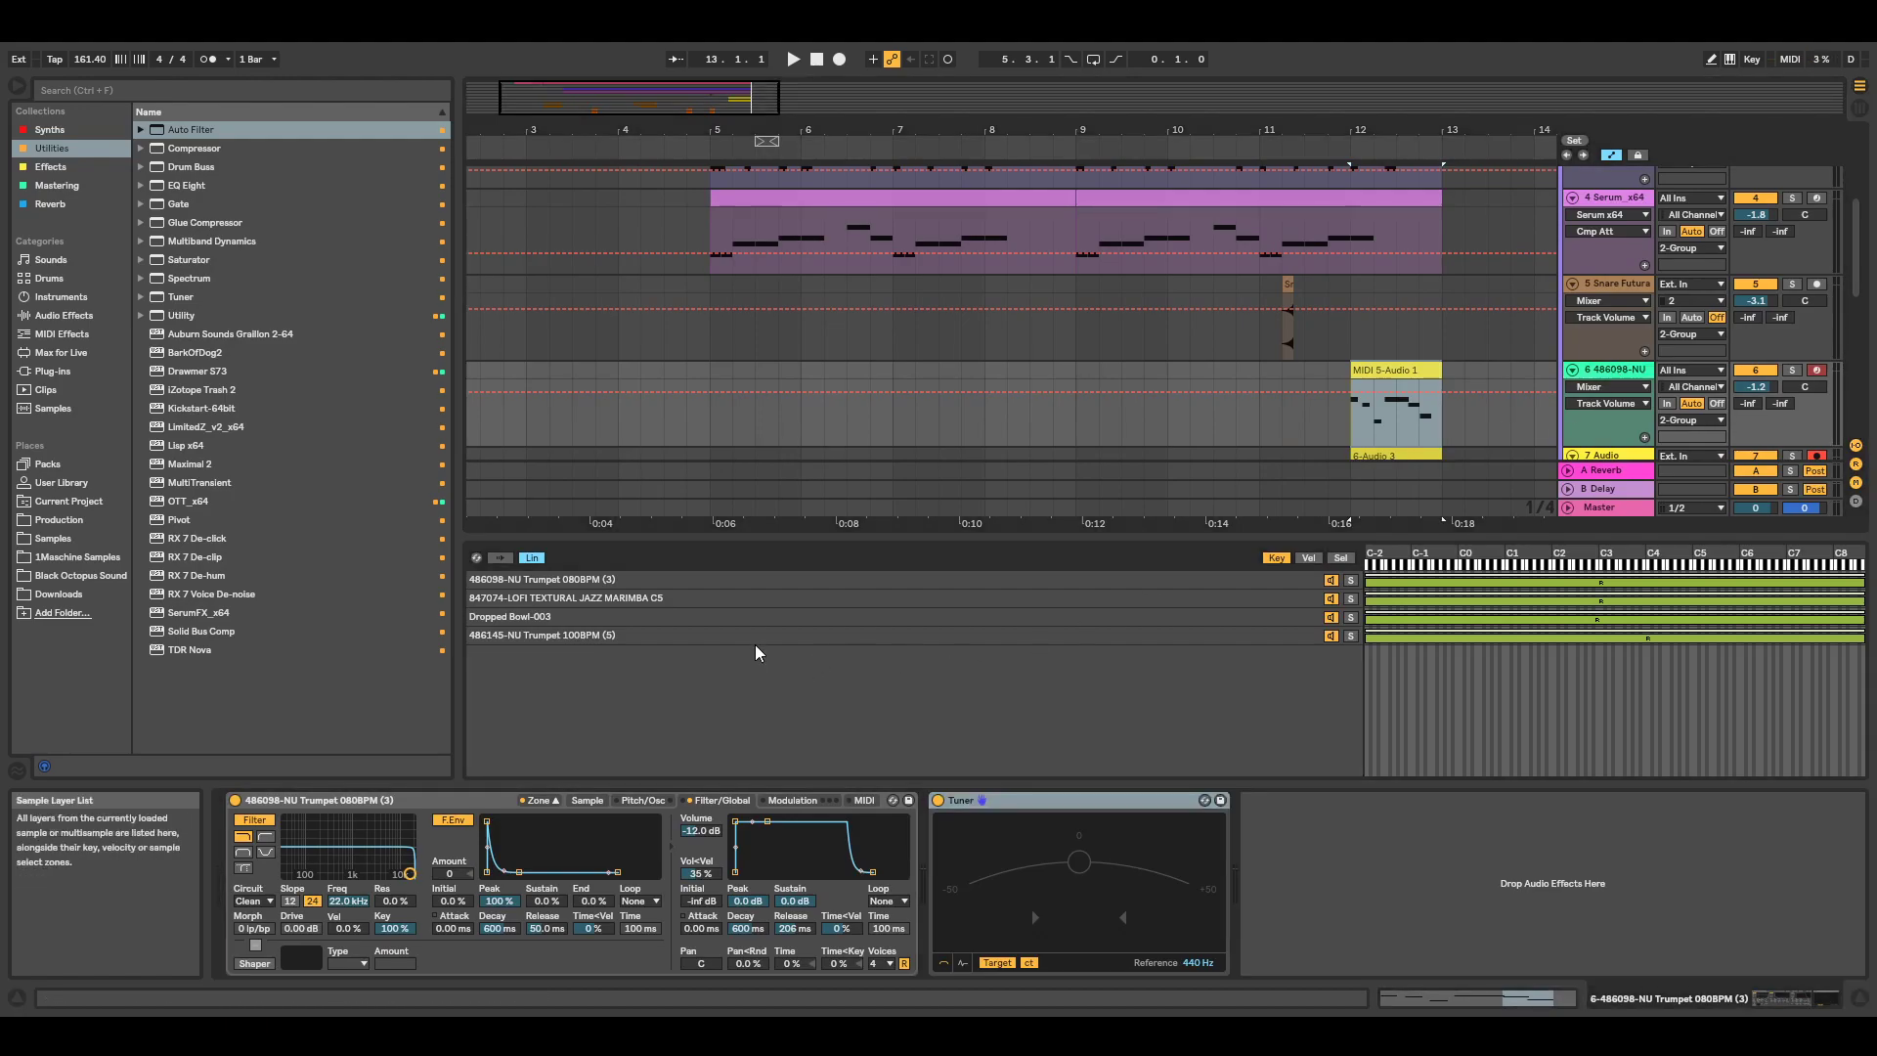
pyautogui.click(682, 596)
pyautogui.click(671, 579)
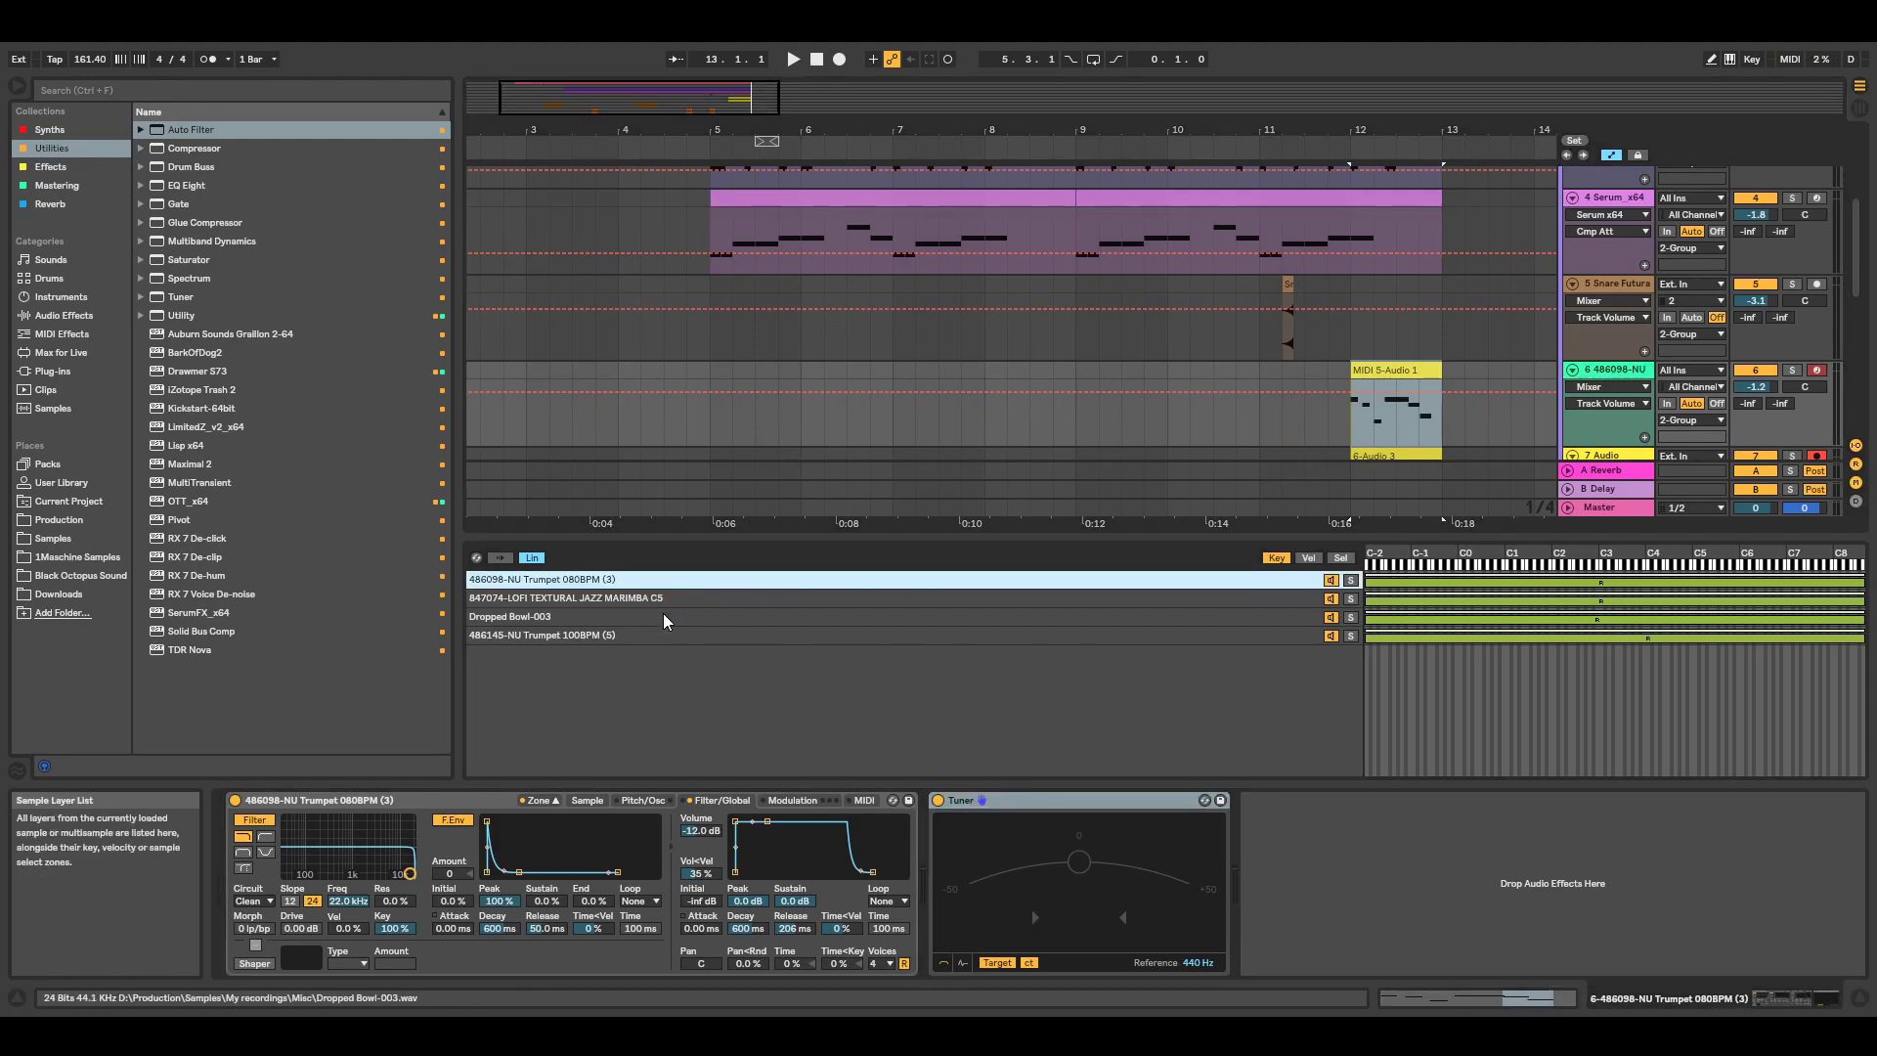
pyautogui.click(664, 618)
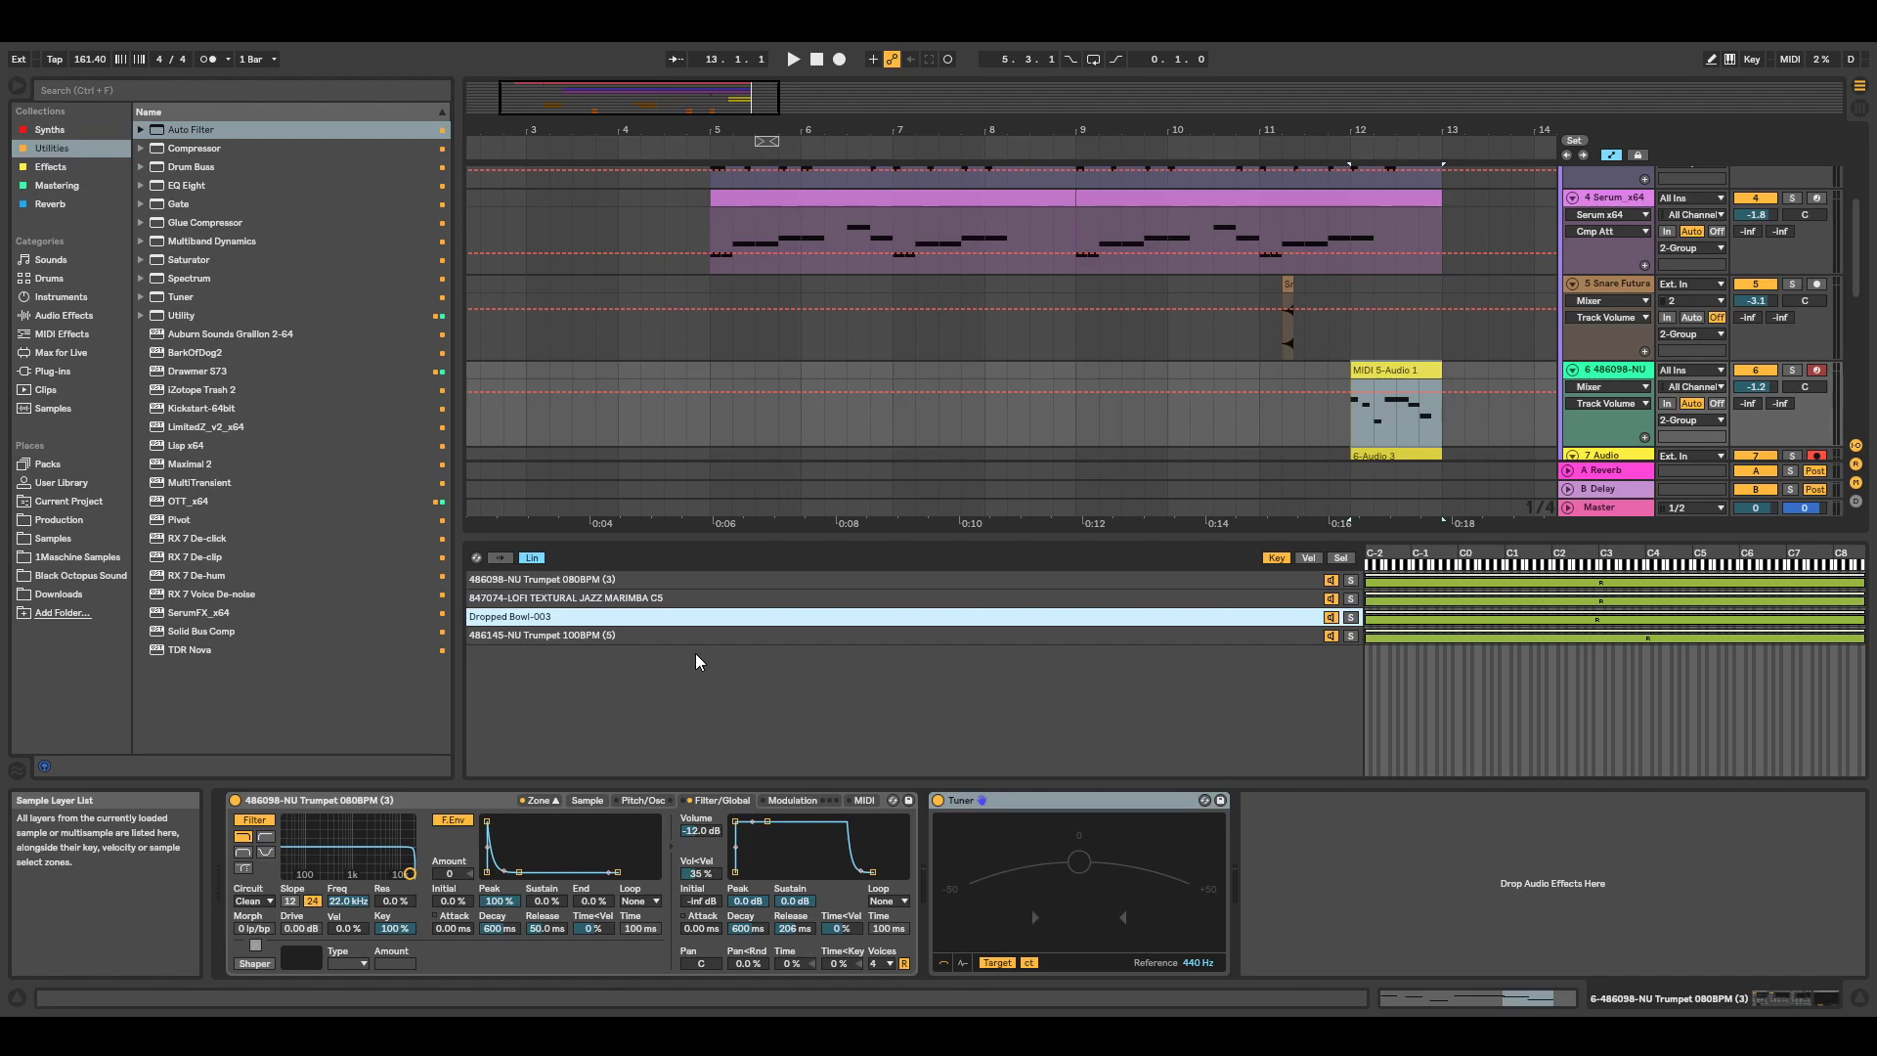
pyautogui.click(700, 638)
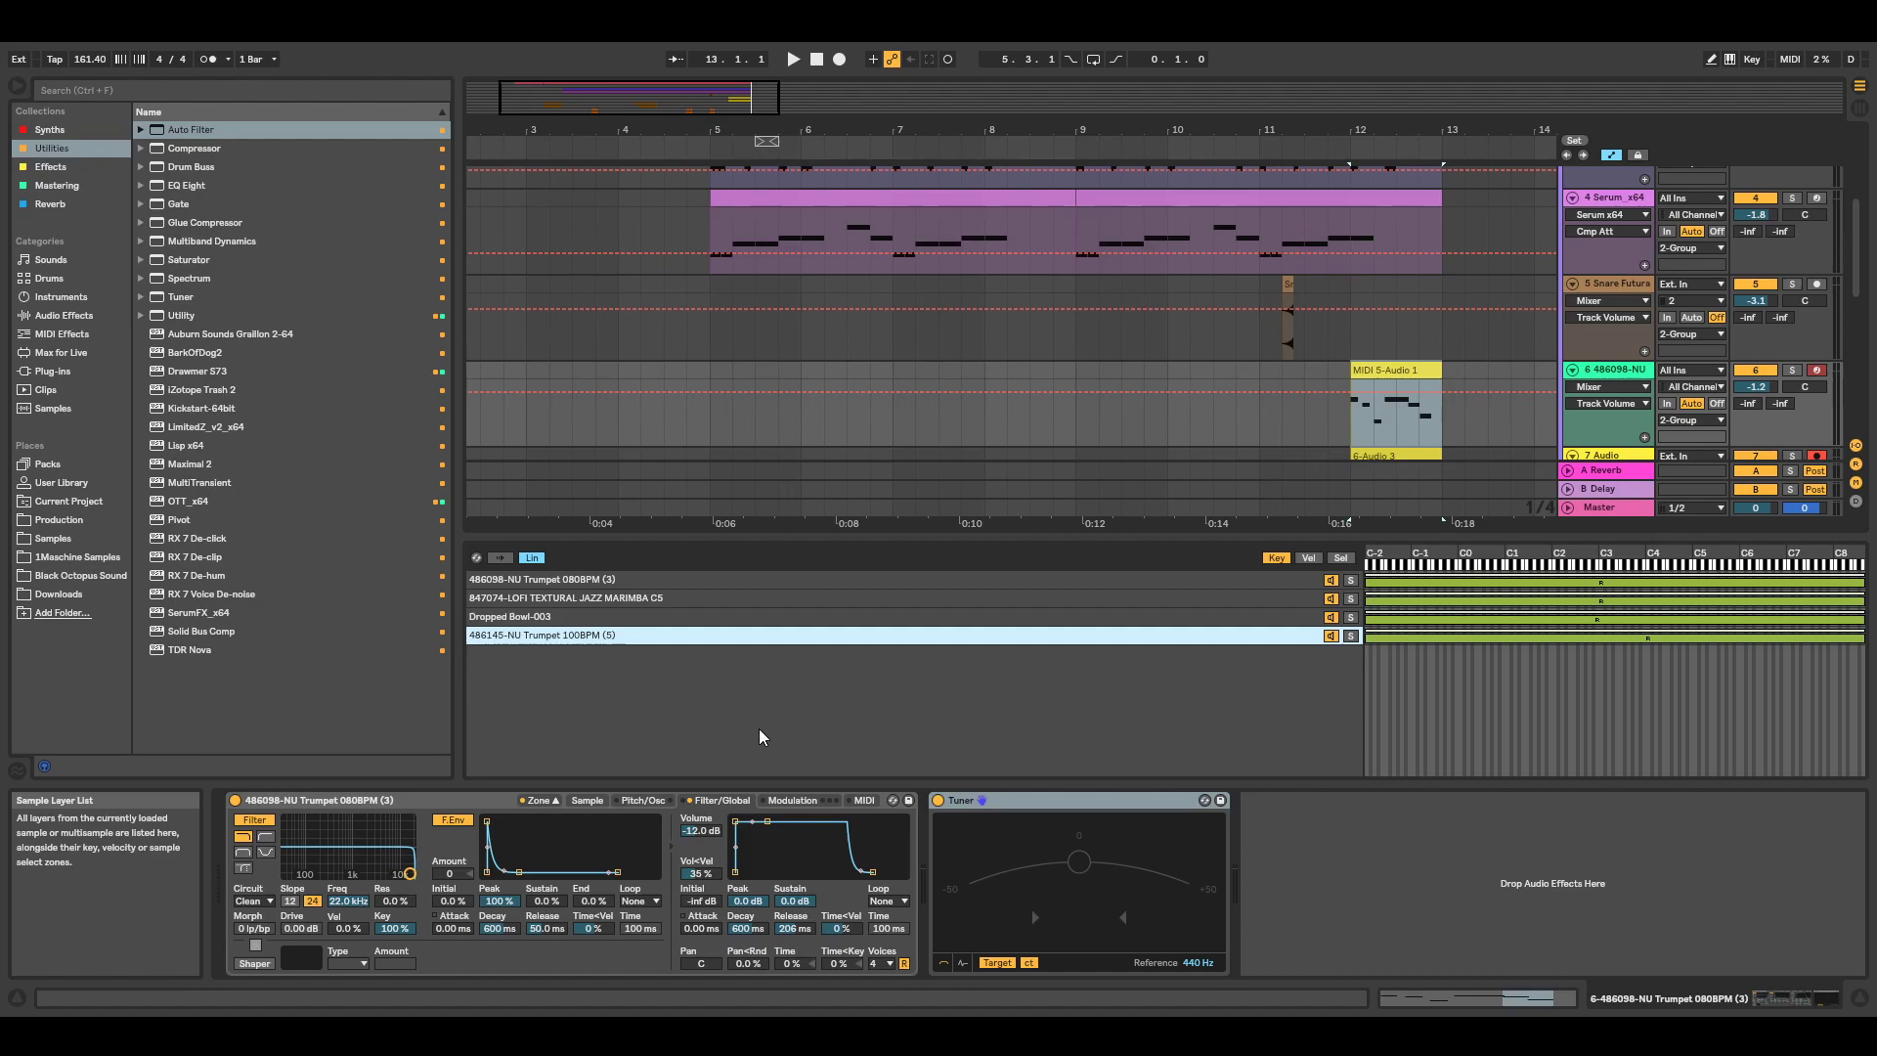
# Solo the 6 486098-NU track and play its MIDI clip from 12.1.1.
pyautogui.click(1797, 371)
pyautogui.press('space')
pyautogui.press('space')
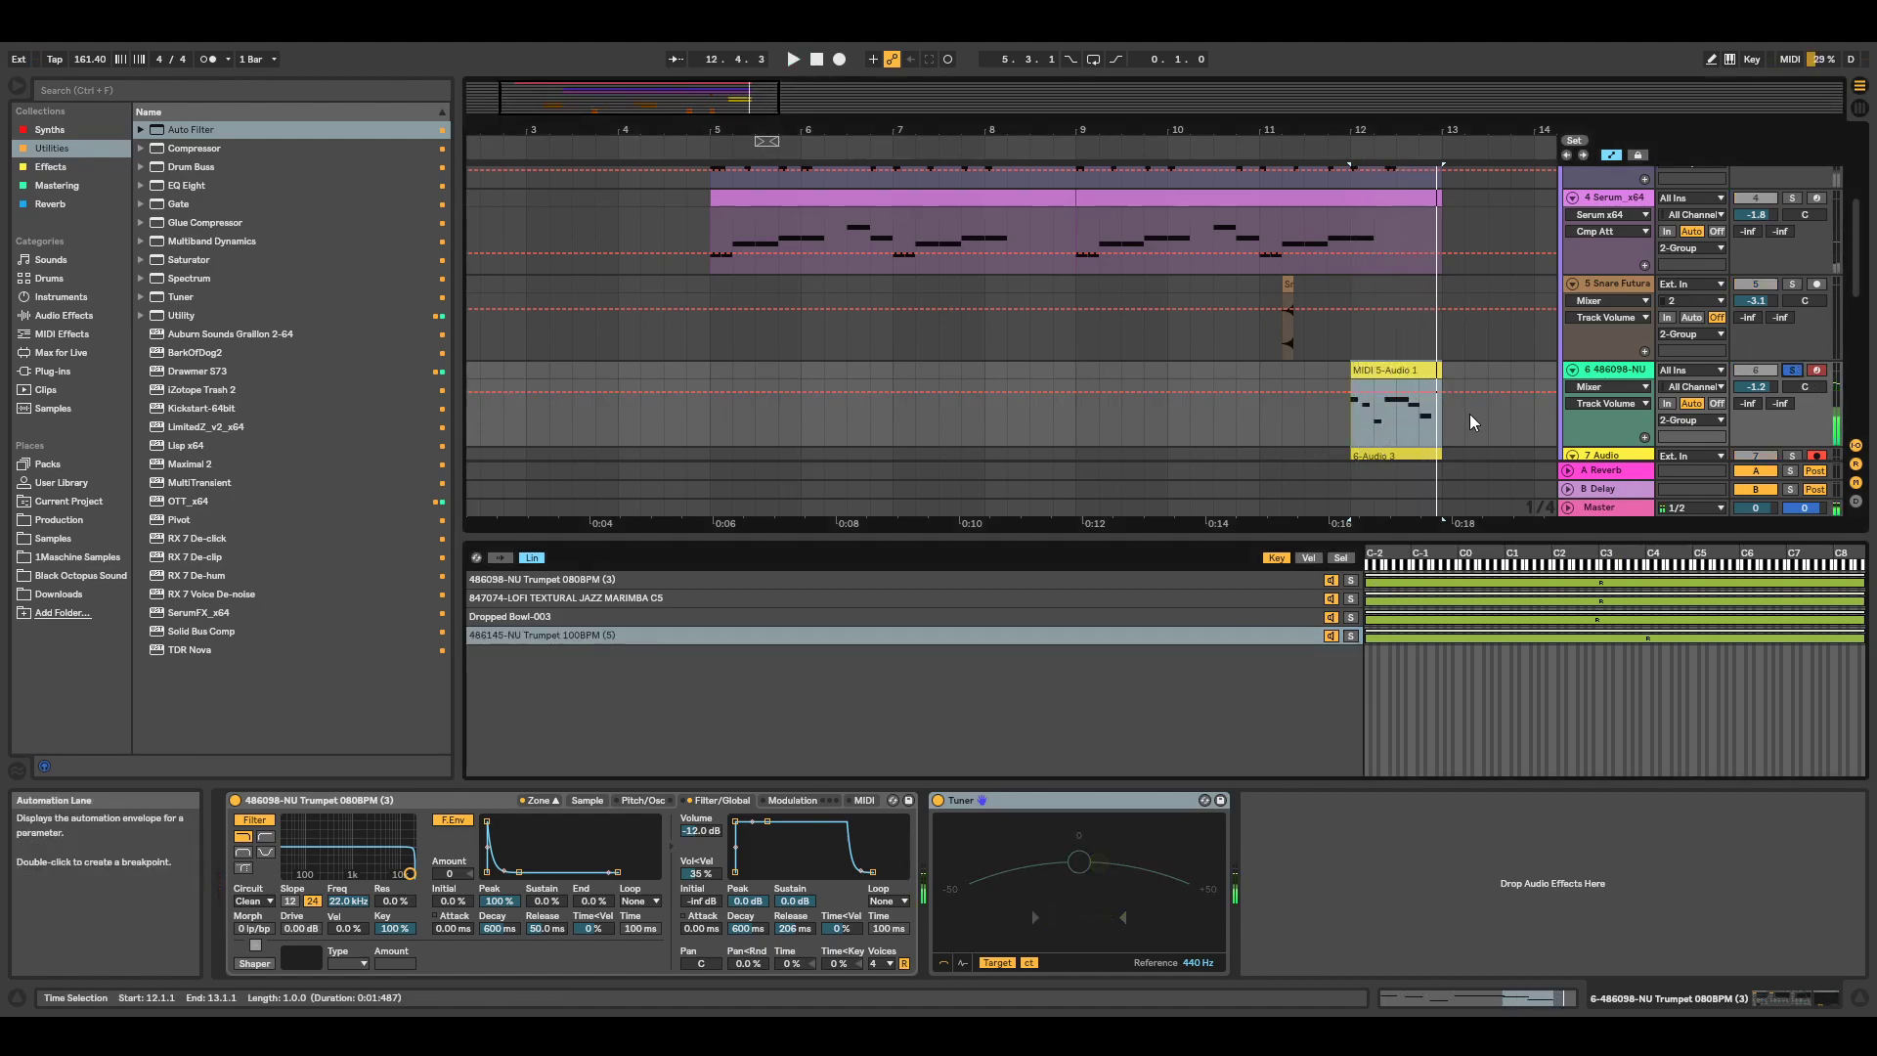
# Solo the 7 Audio track instead and select its 6-Audio 3 clip to show the track's effects chain.
pyautogui.scroll(-2, 1469, 423)
pyautogui.scroll(-1, 1490, 389)
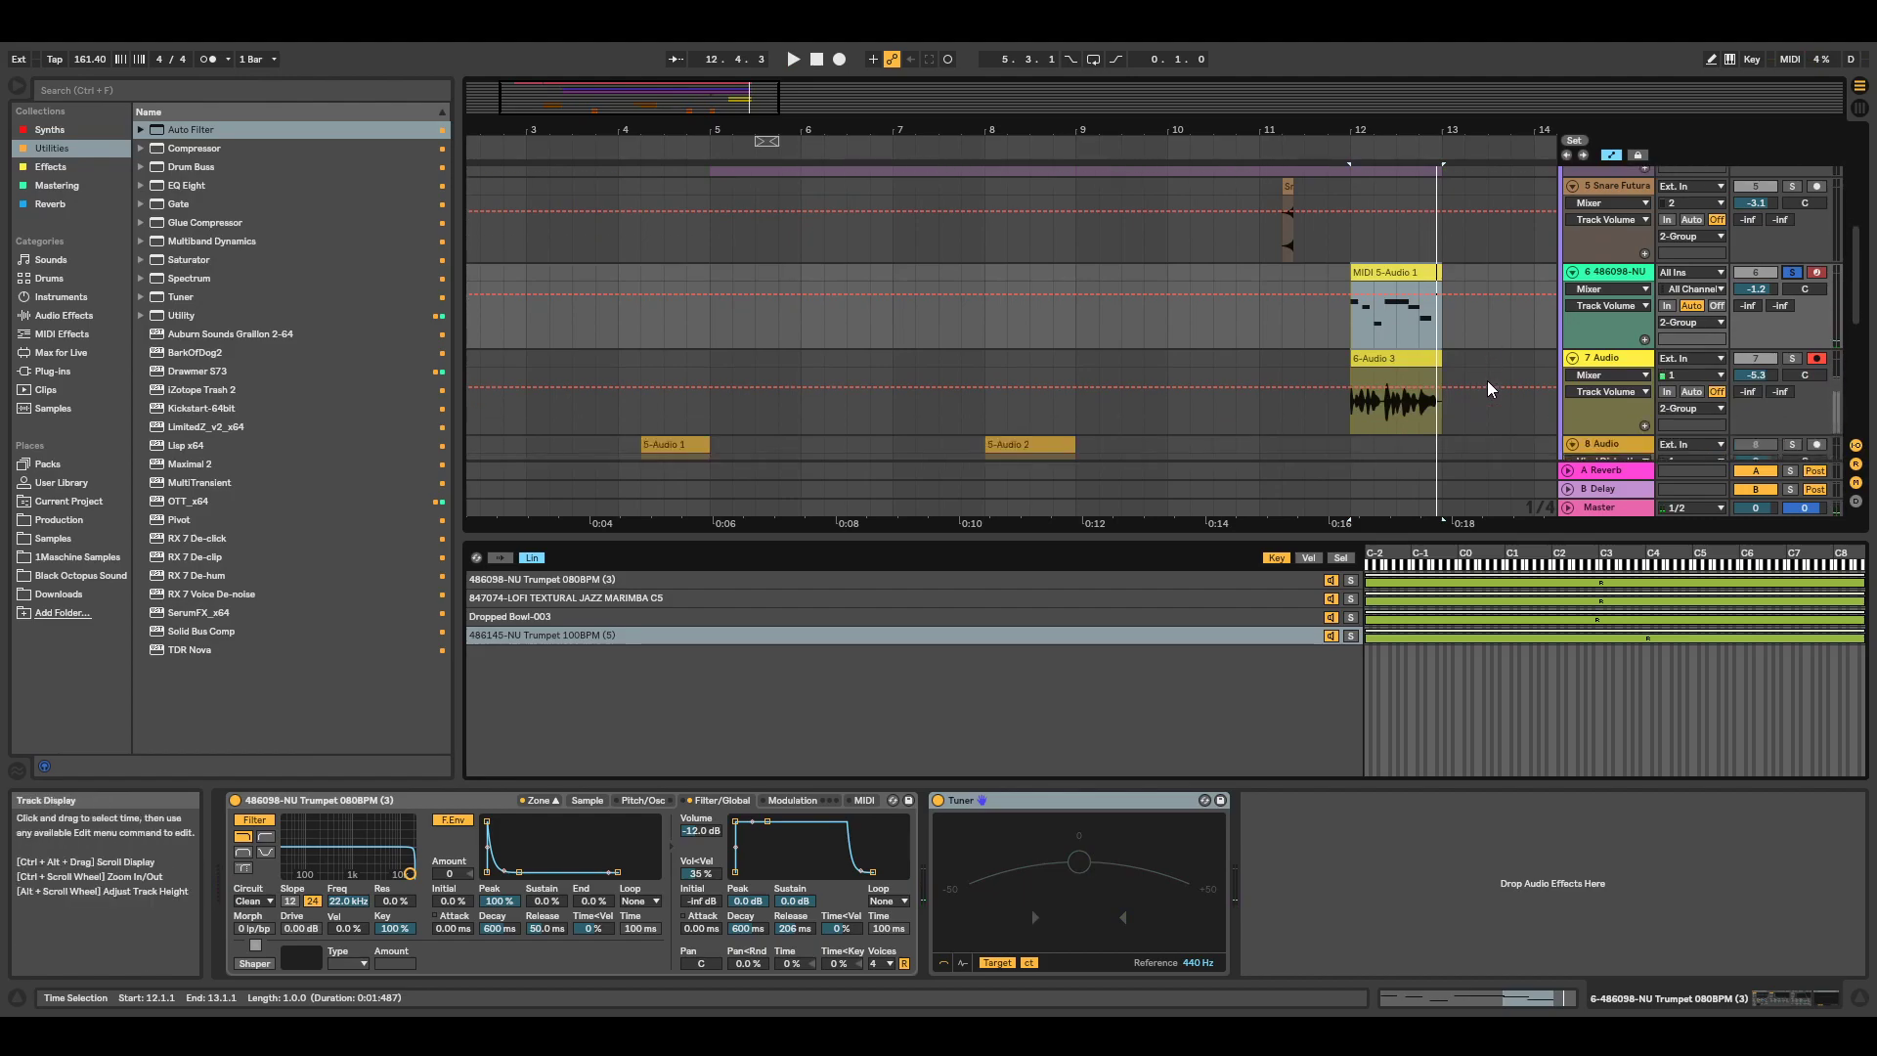
pyautogui.click(1792, 359)
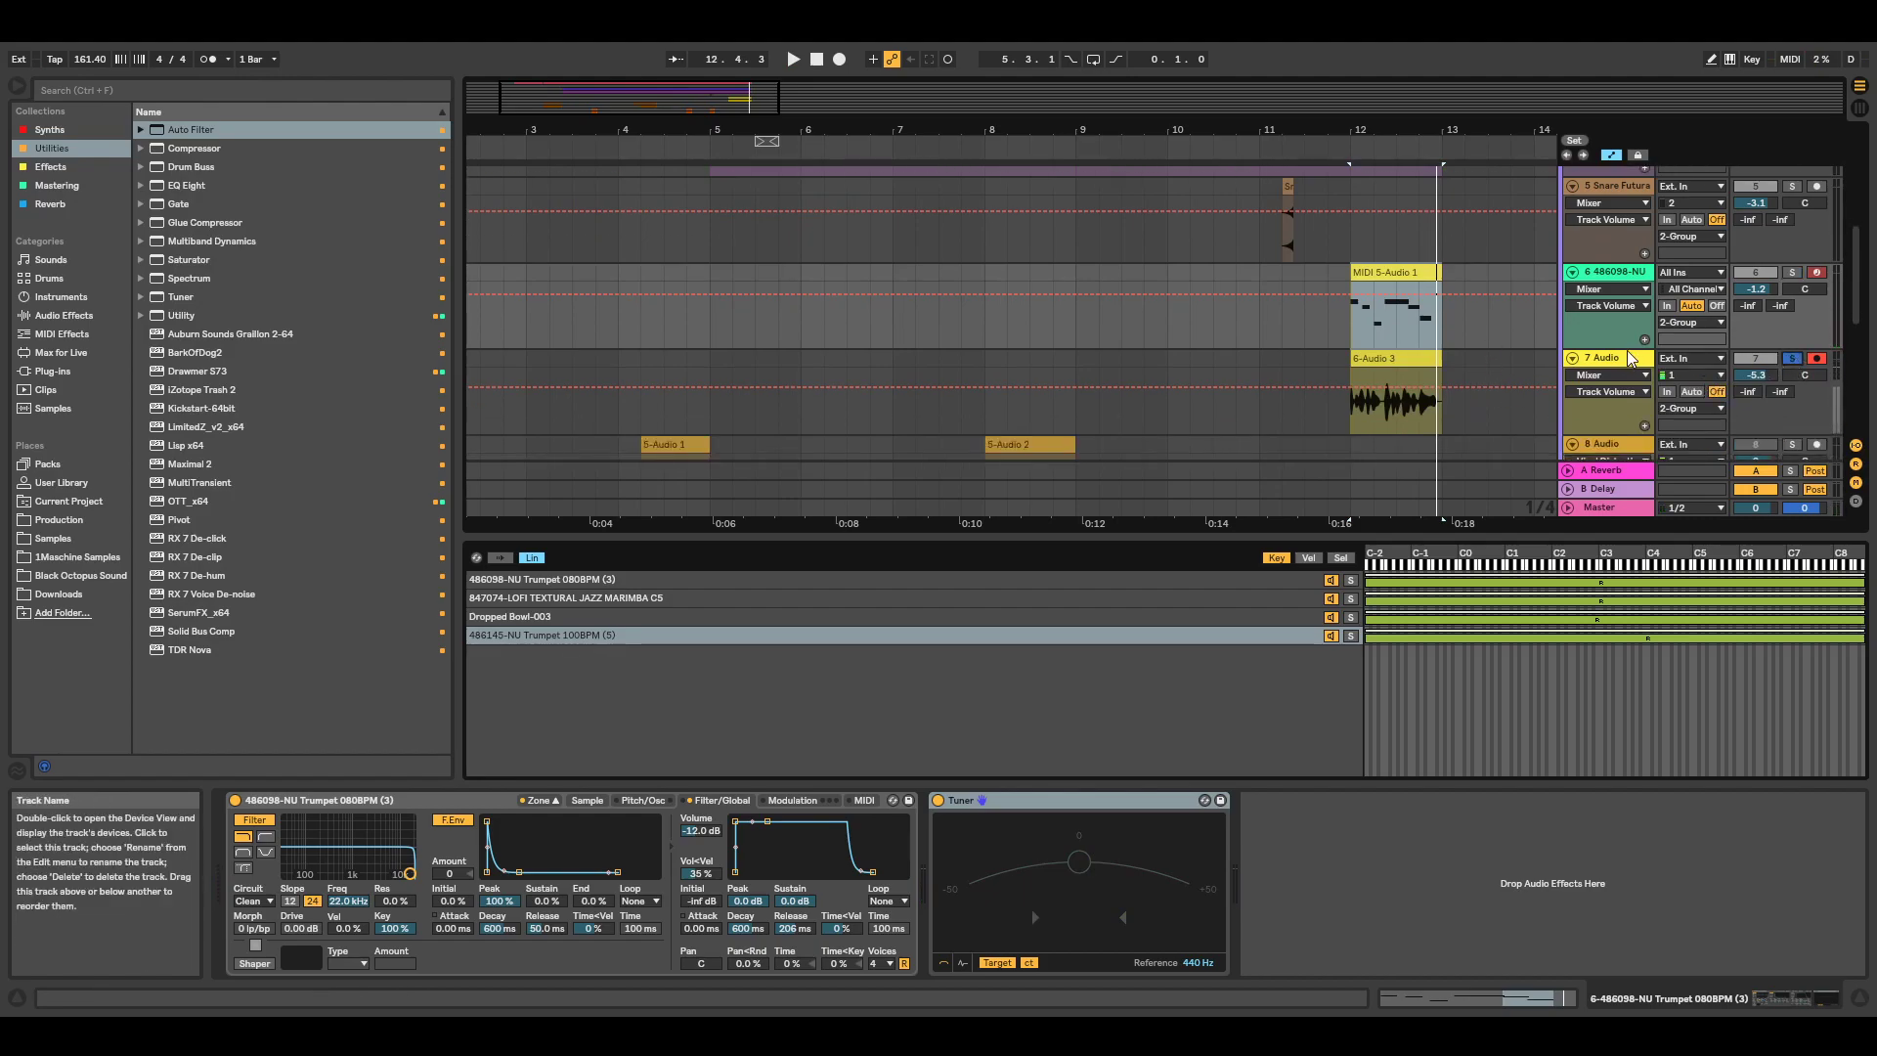
pyautogui.click(1398, 369)
pyautogui.click(1402, 372)
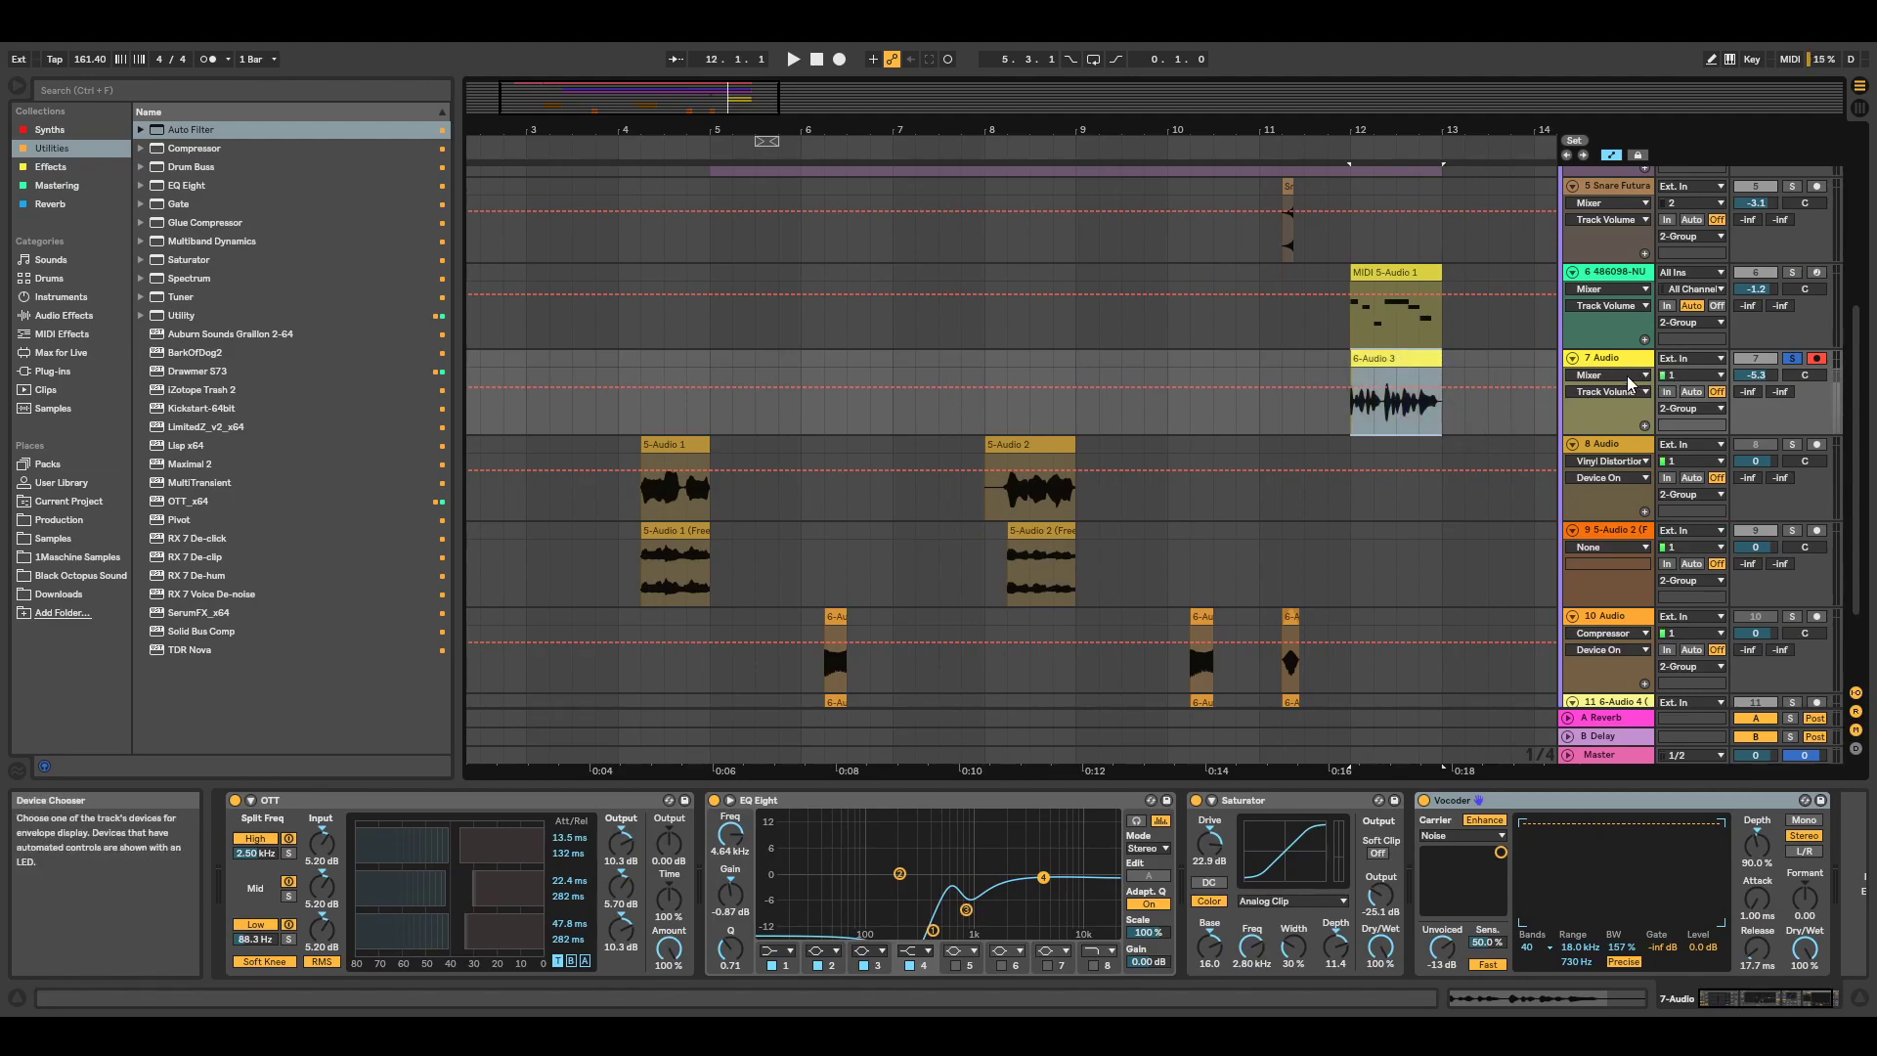
# Deactivate Vocoder, Saturator, EQ Eight and OTT on the 7 Audio track and play the dry 6-Audio 3 clip.
pyautogui.click(1197, 802)
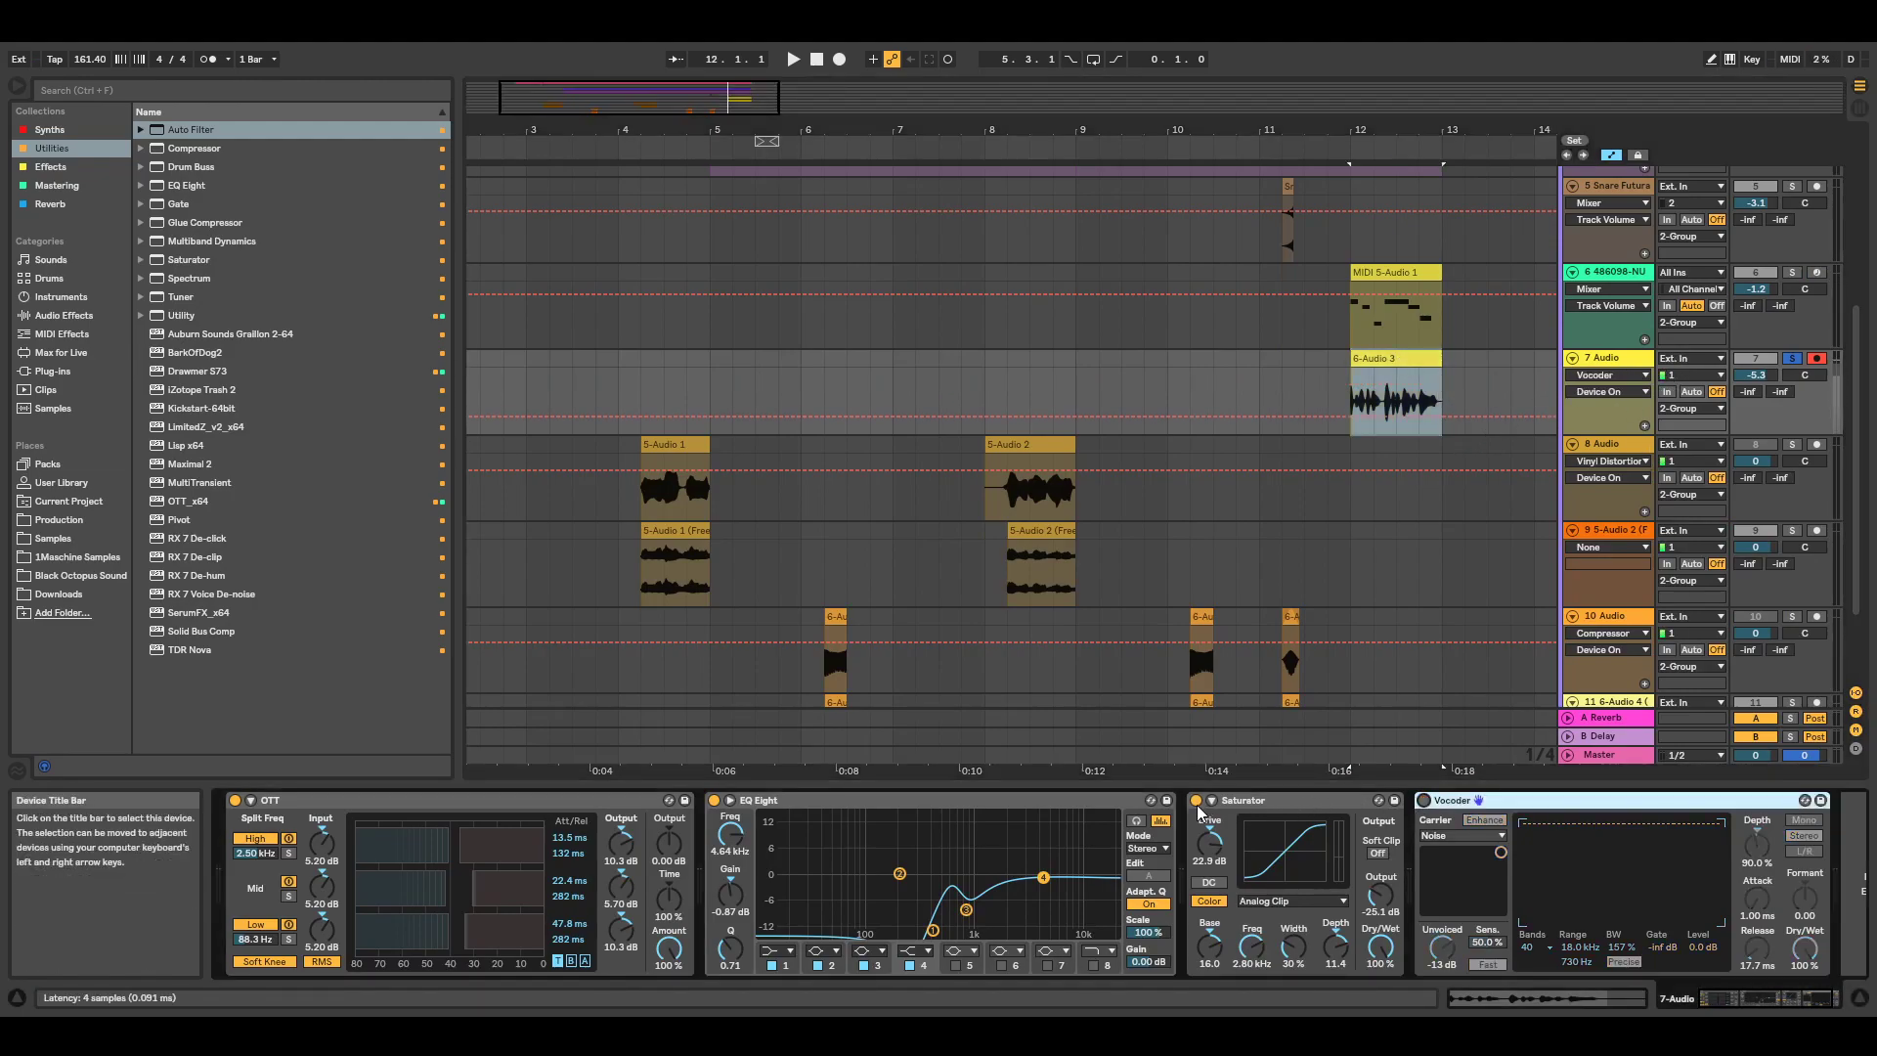
pyautogui.click(715, 800)
pyautogui.click(234, 801)
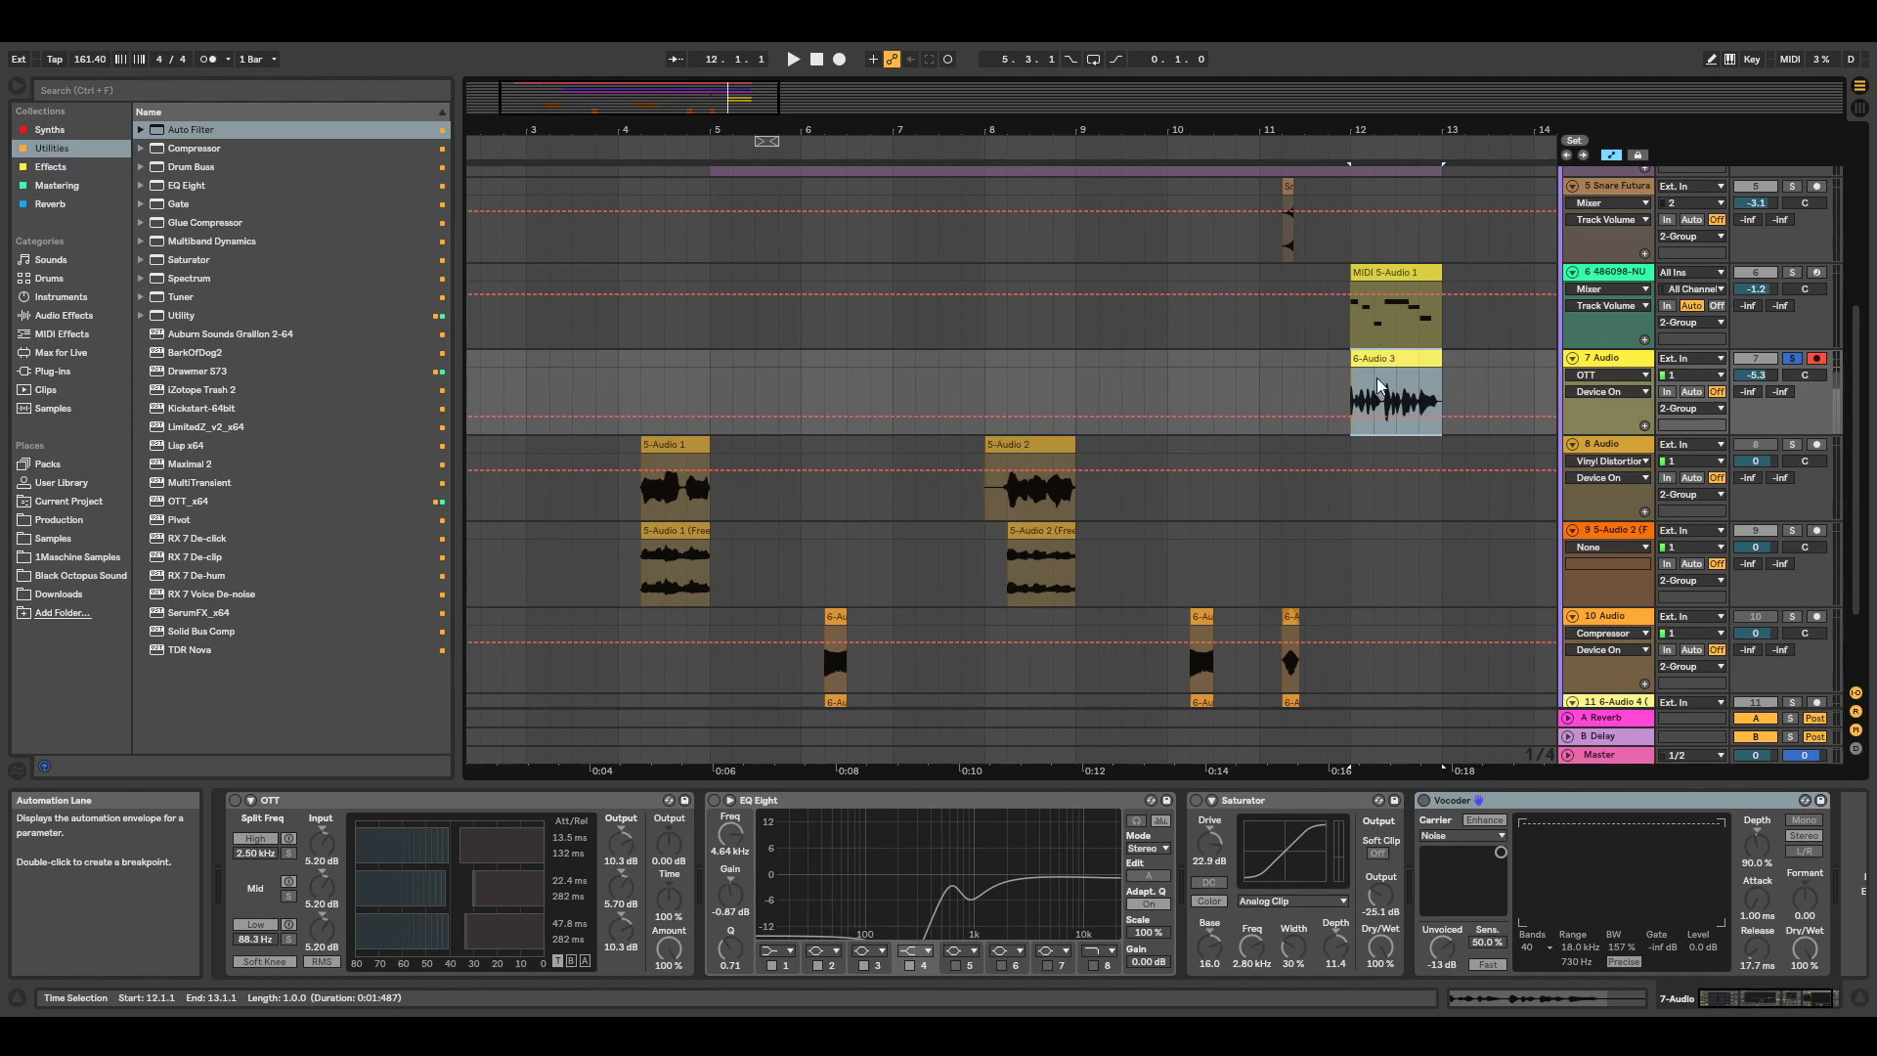
pyautogui.press('space')
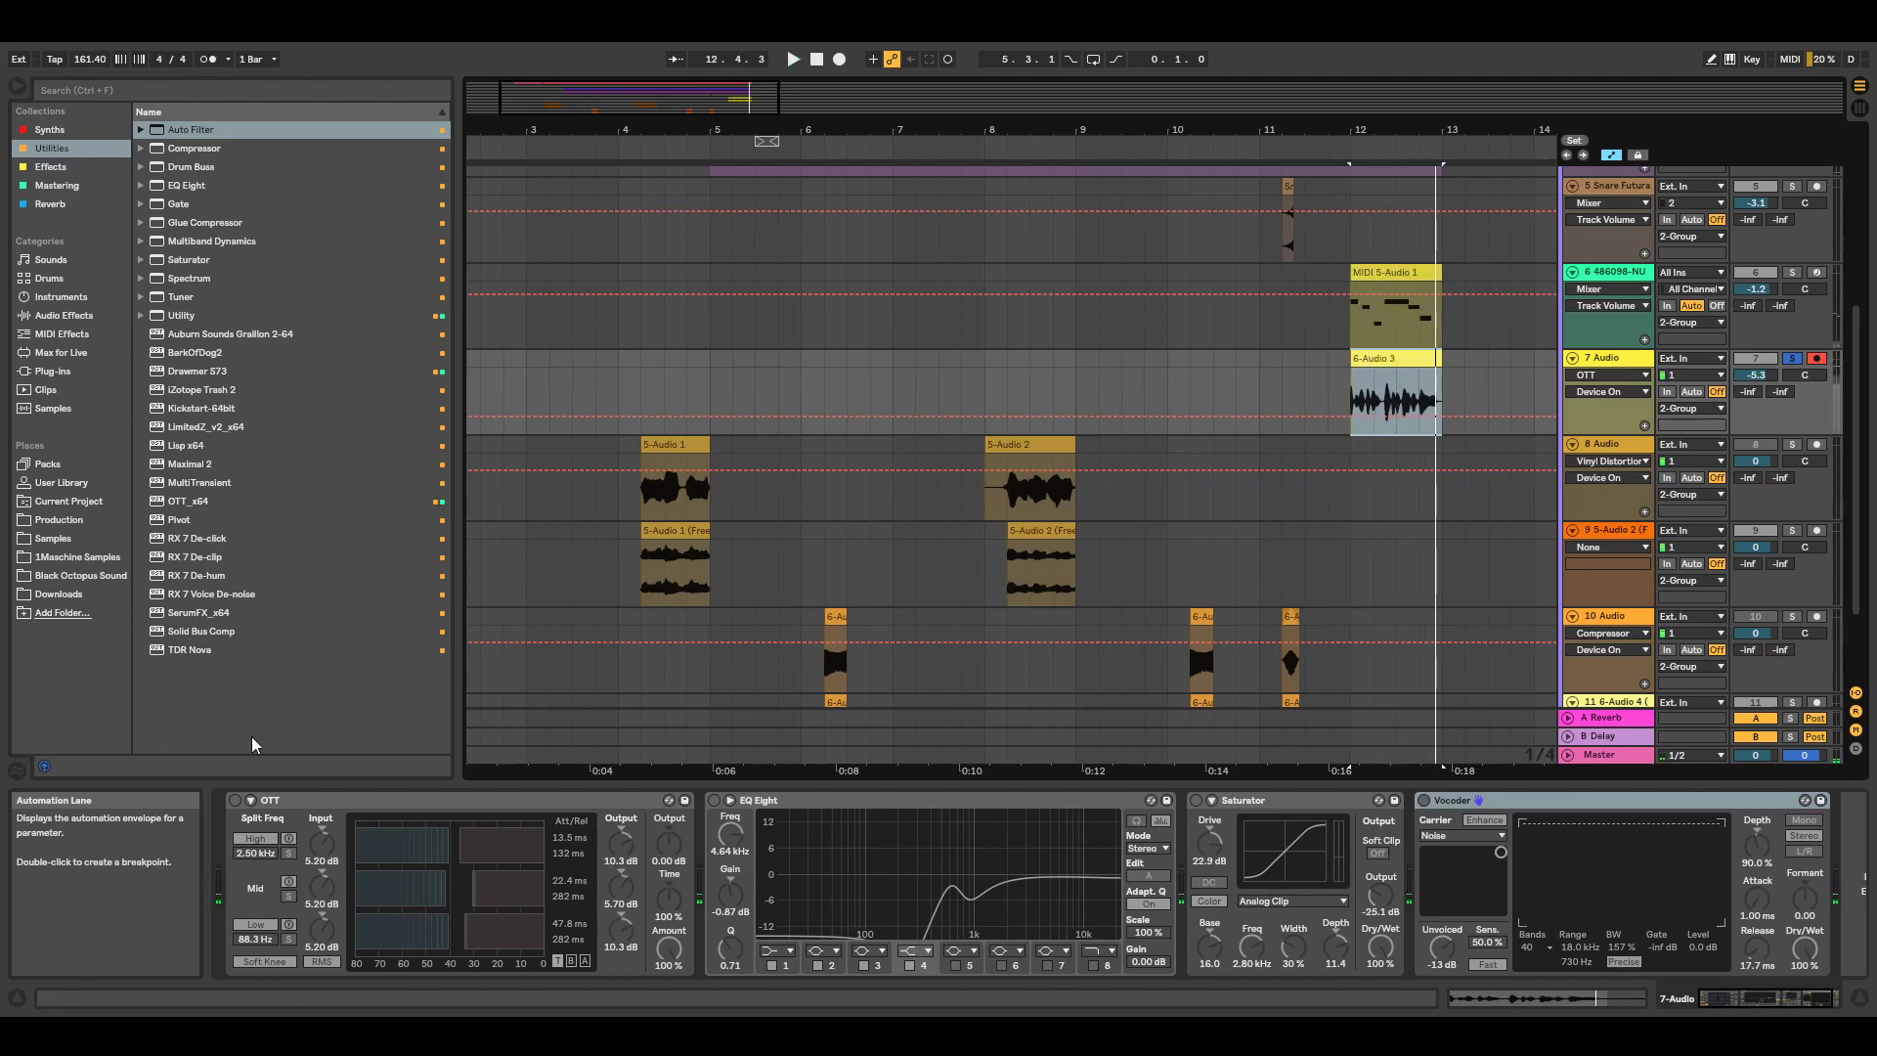
# Reactivate OTT and EQ Eight on the 7 Audio track one after the other, playing the clip with each addition.
pyautogui.click(234, 800)
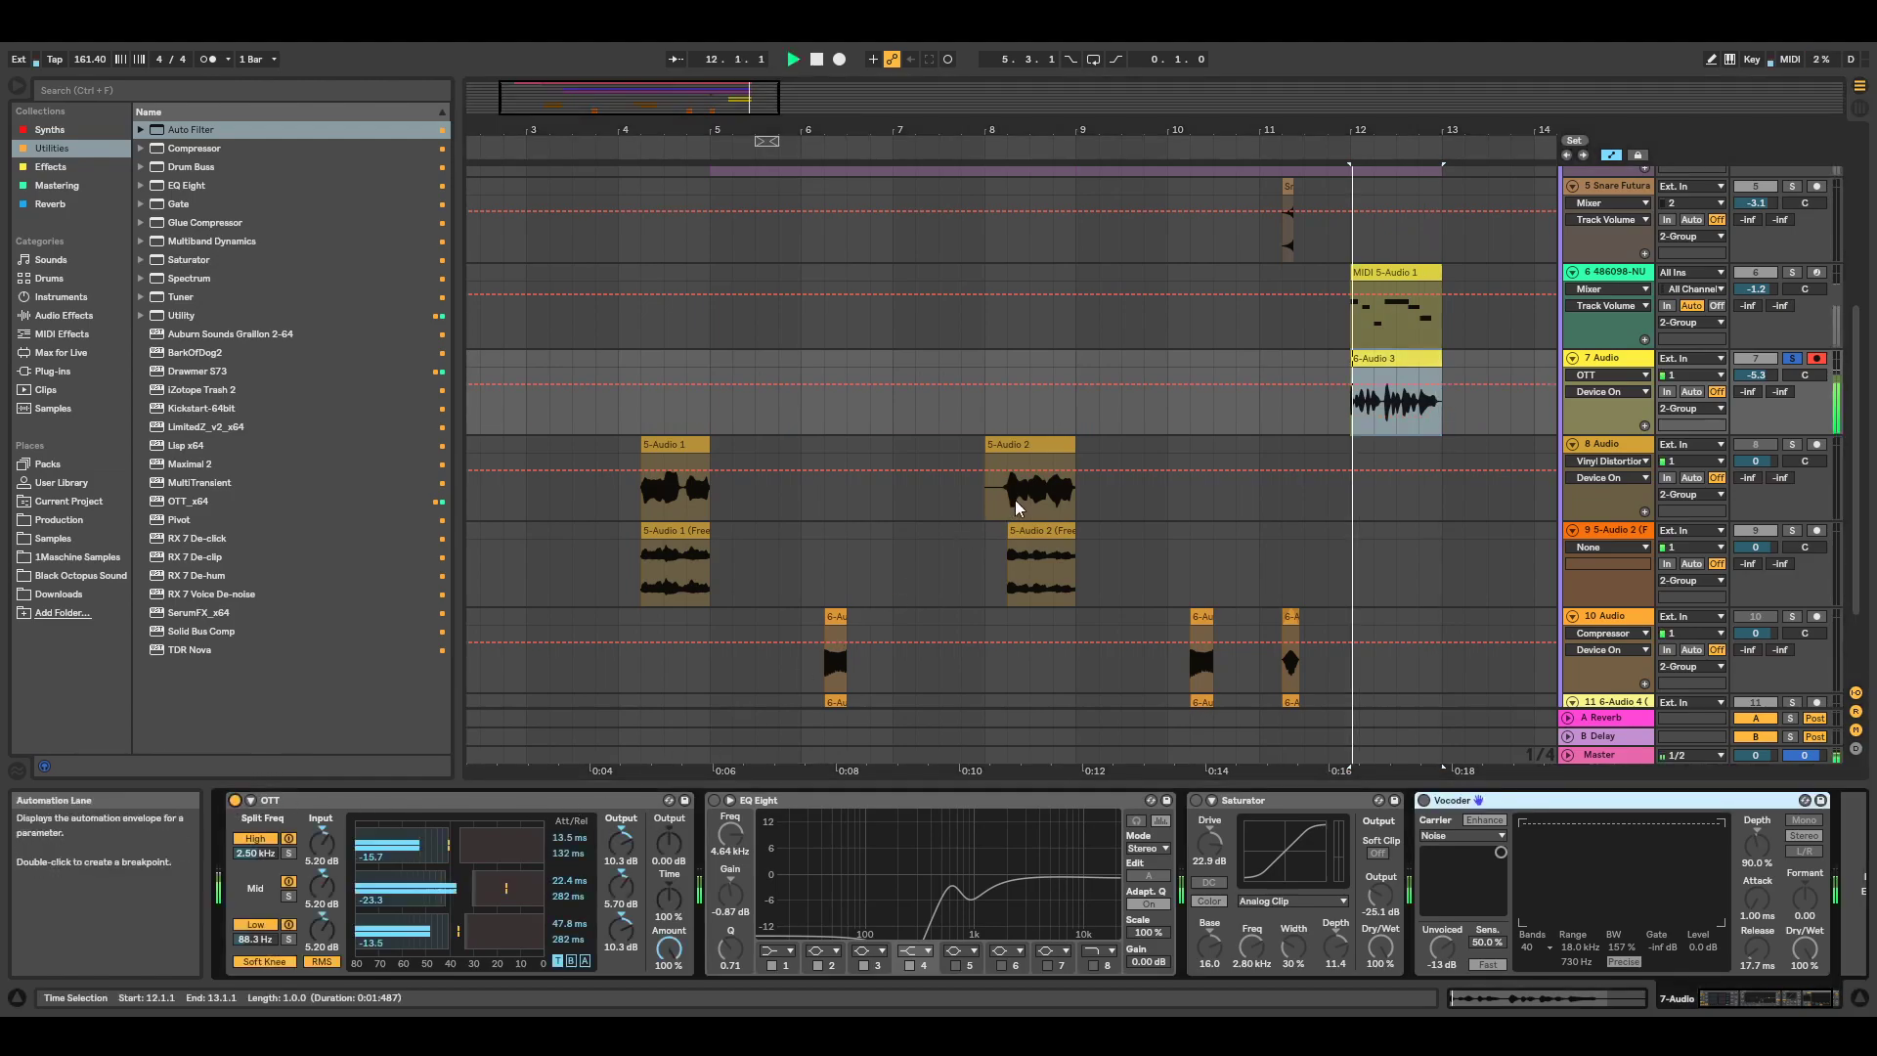
pyautogui.click(714, 799)
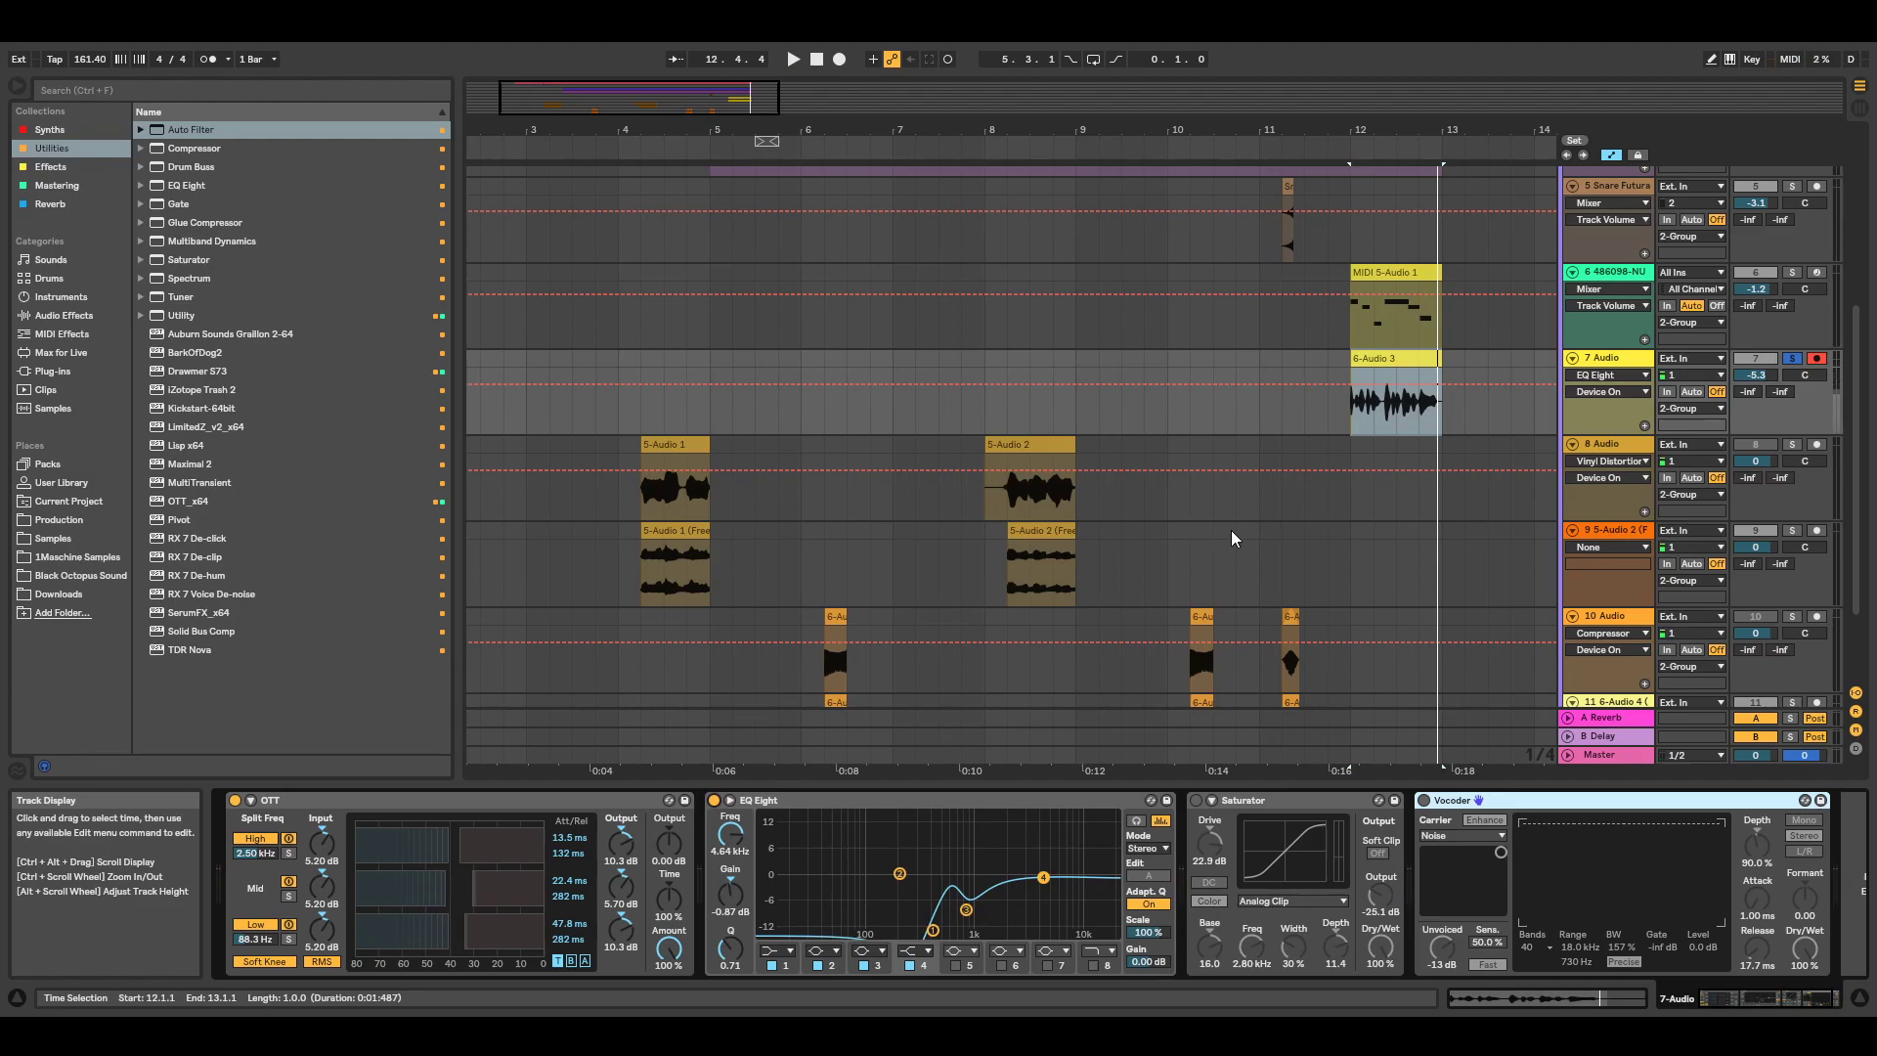
pyautogui.press('space')
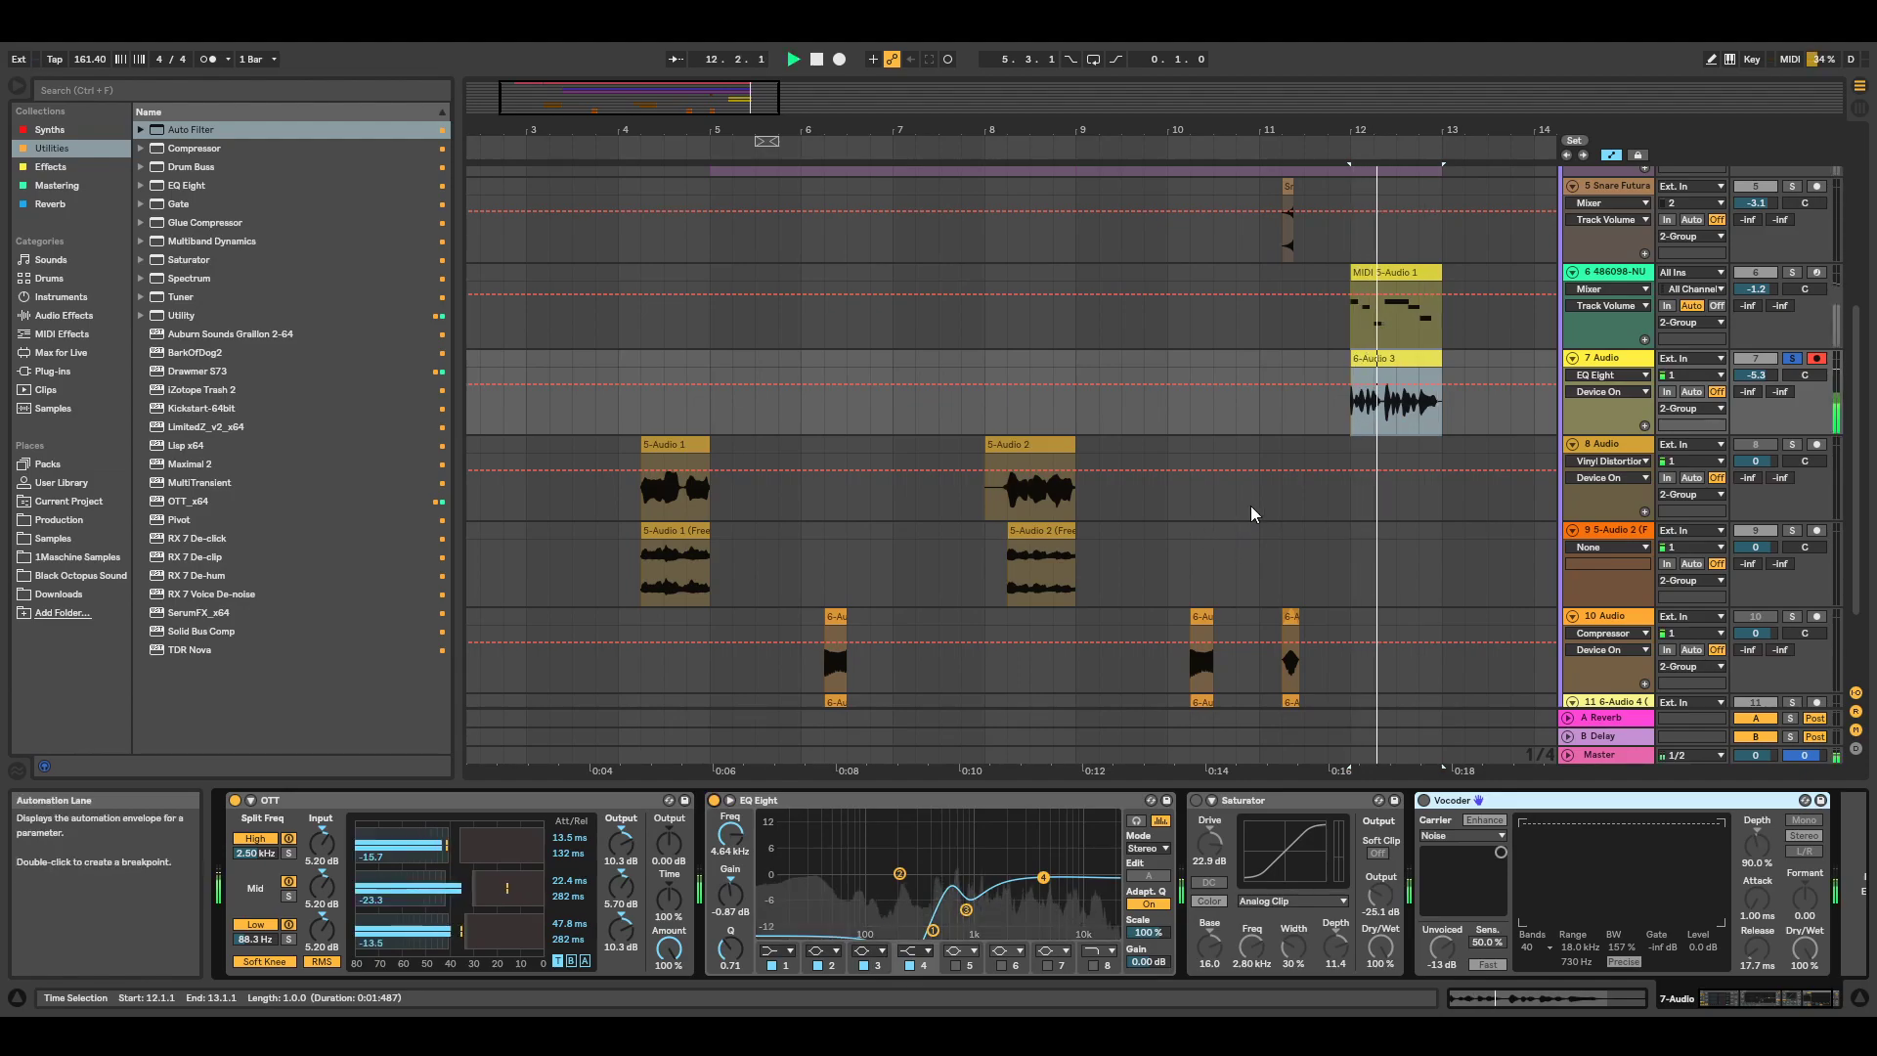
# Reactivate Saturator and Vocoder on the 7 Audio track and play the clip through the complete chain.
pyautogui.click(1196, 799)
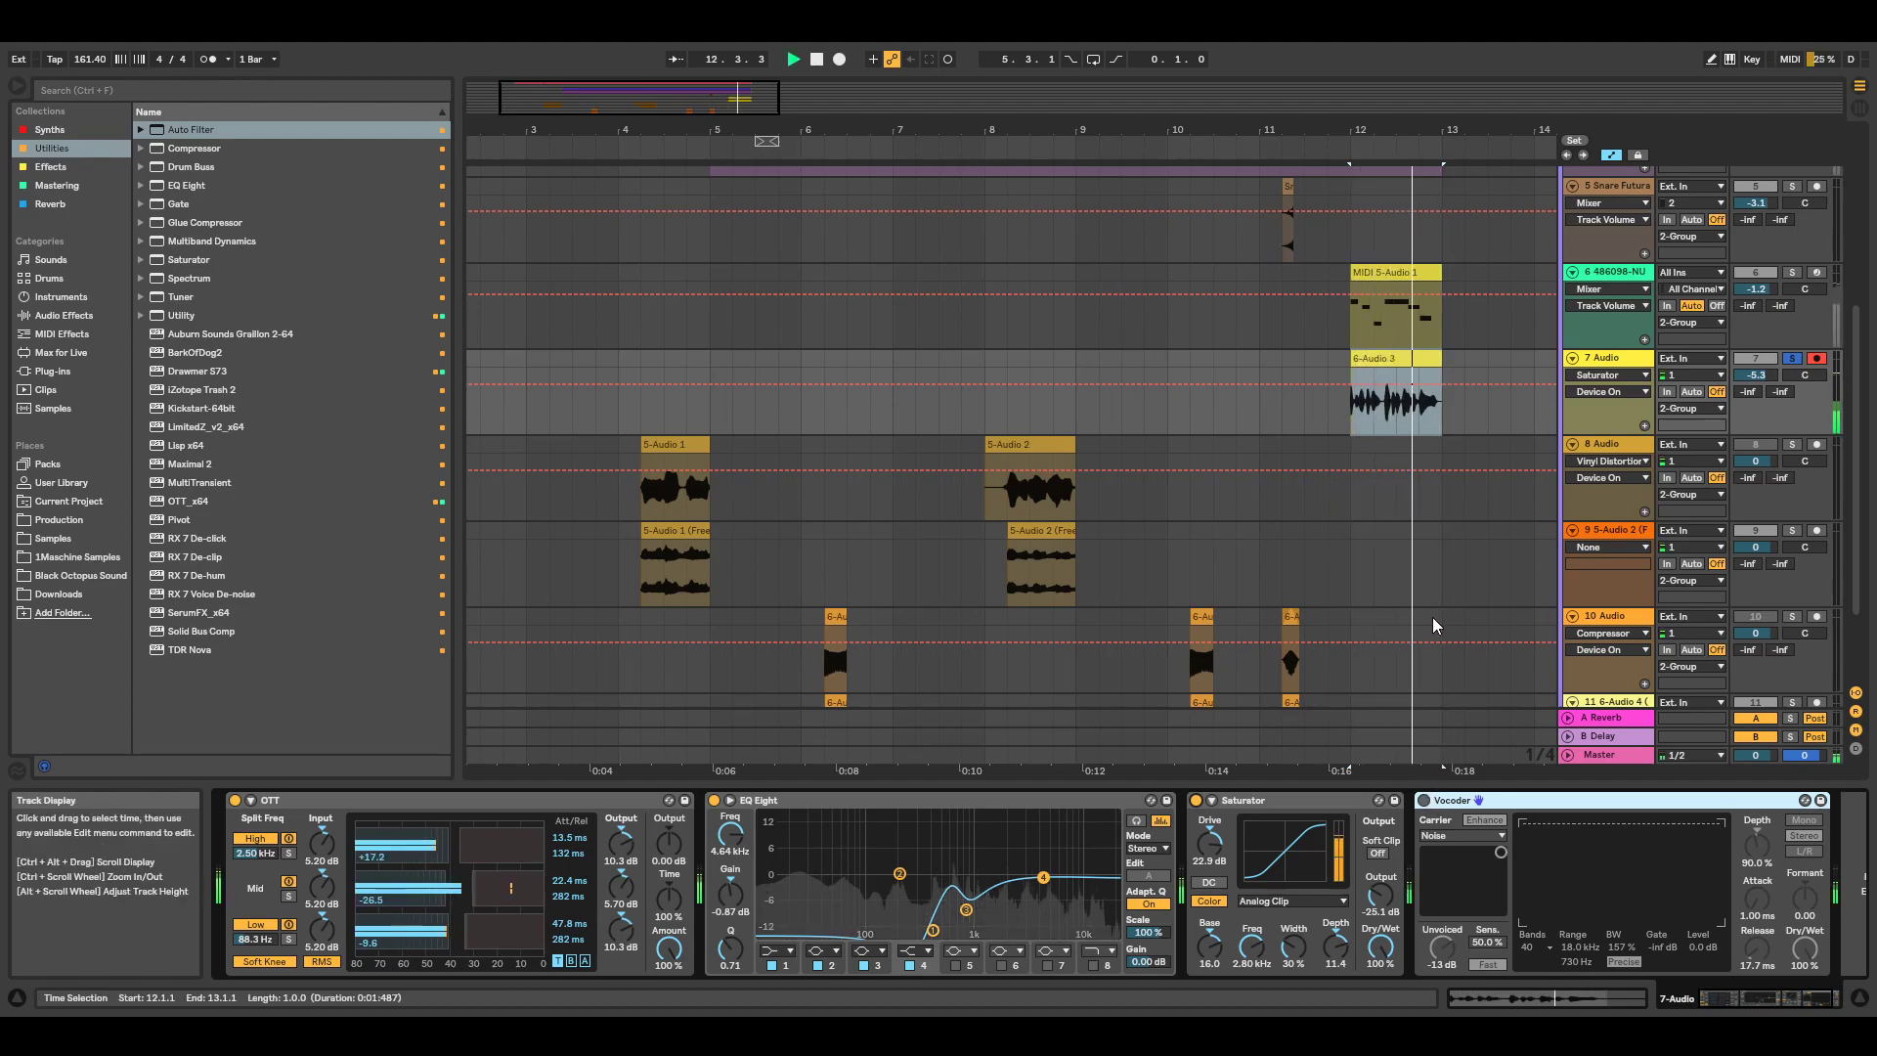
pyautogui.click(1426, 801)
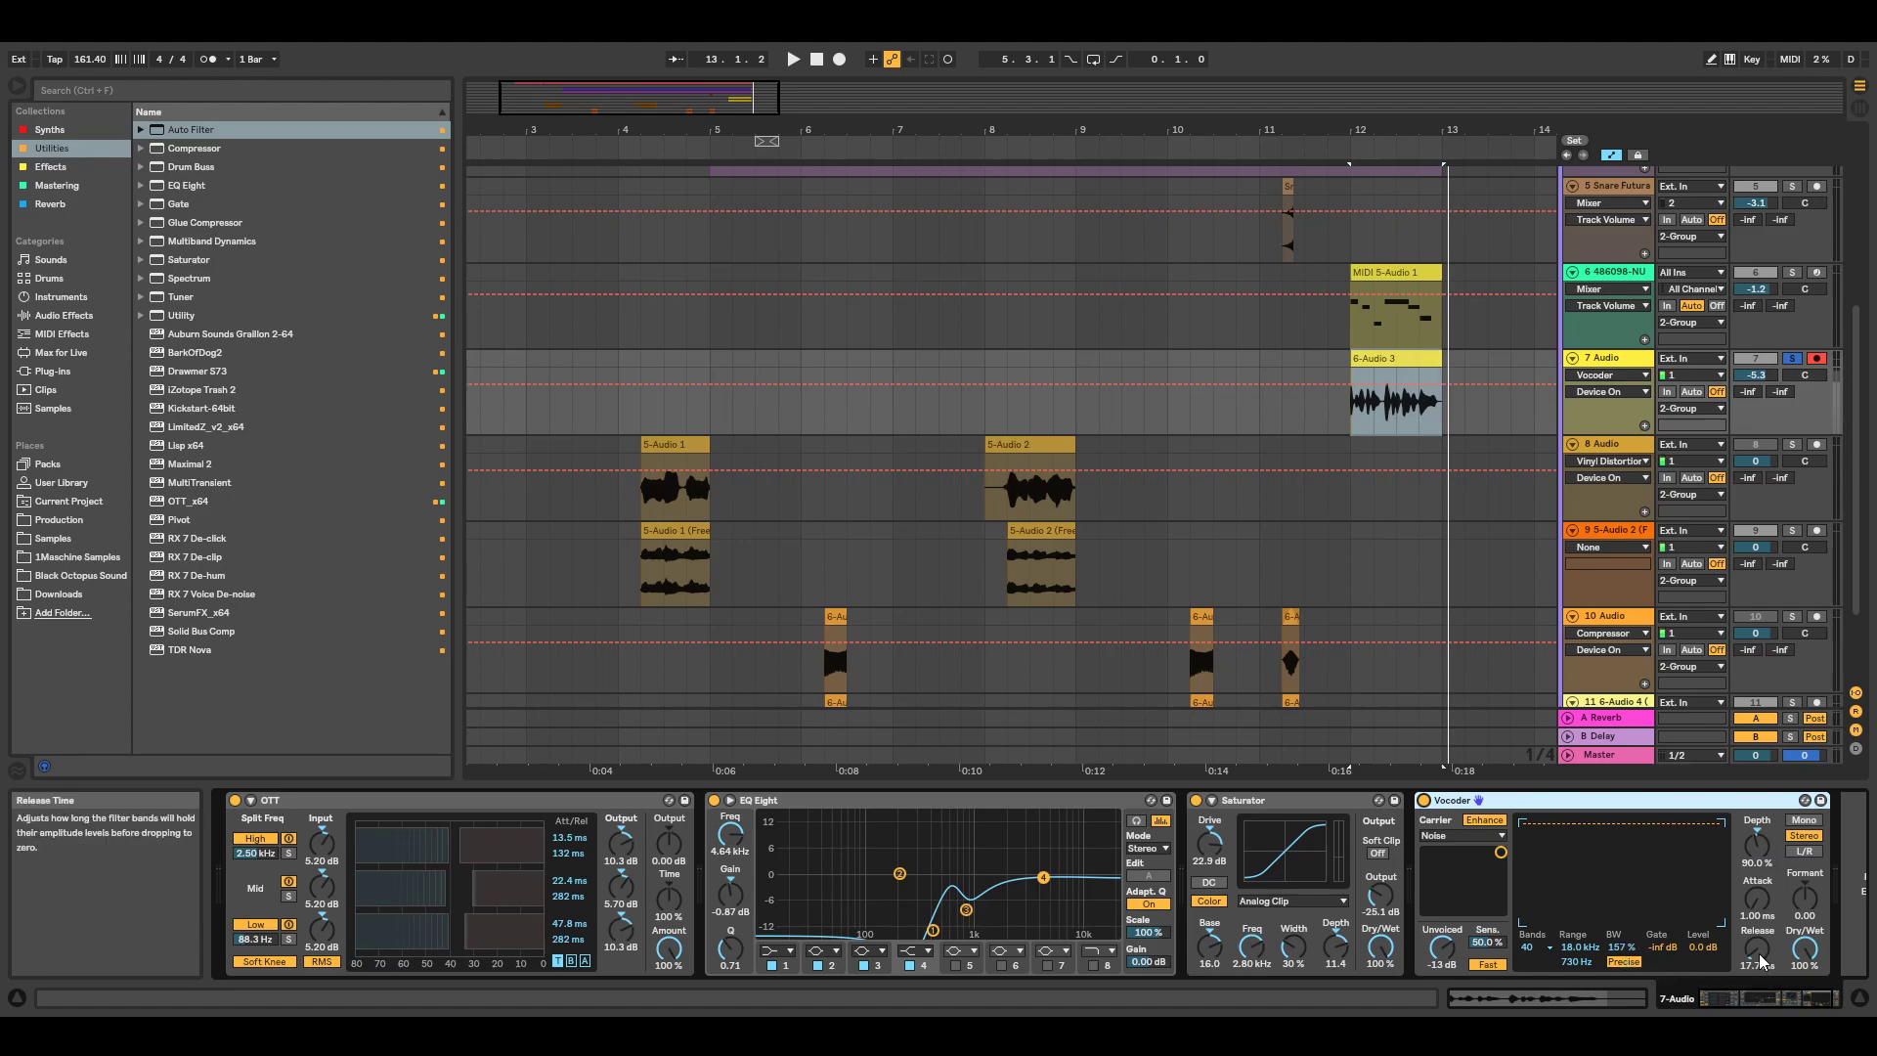
pyautogui.press('space')
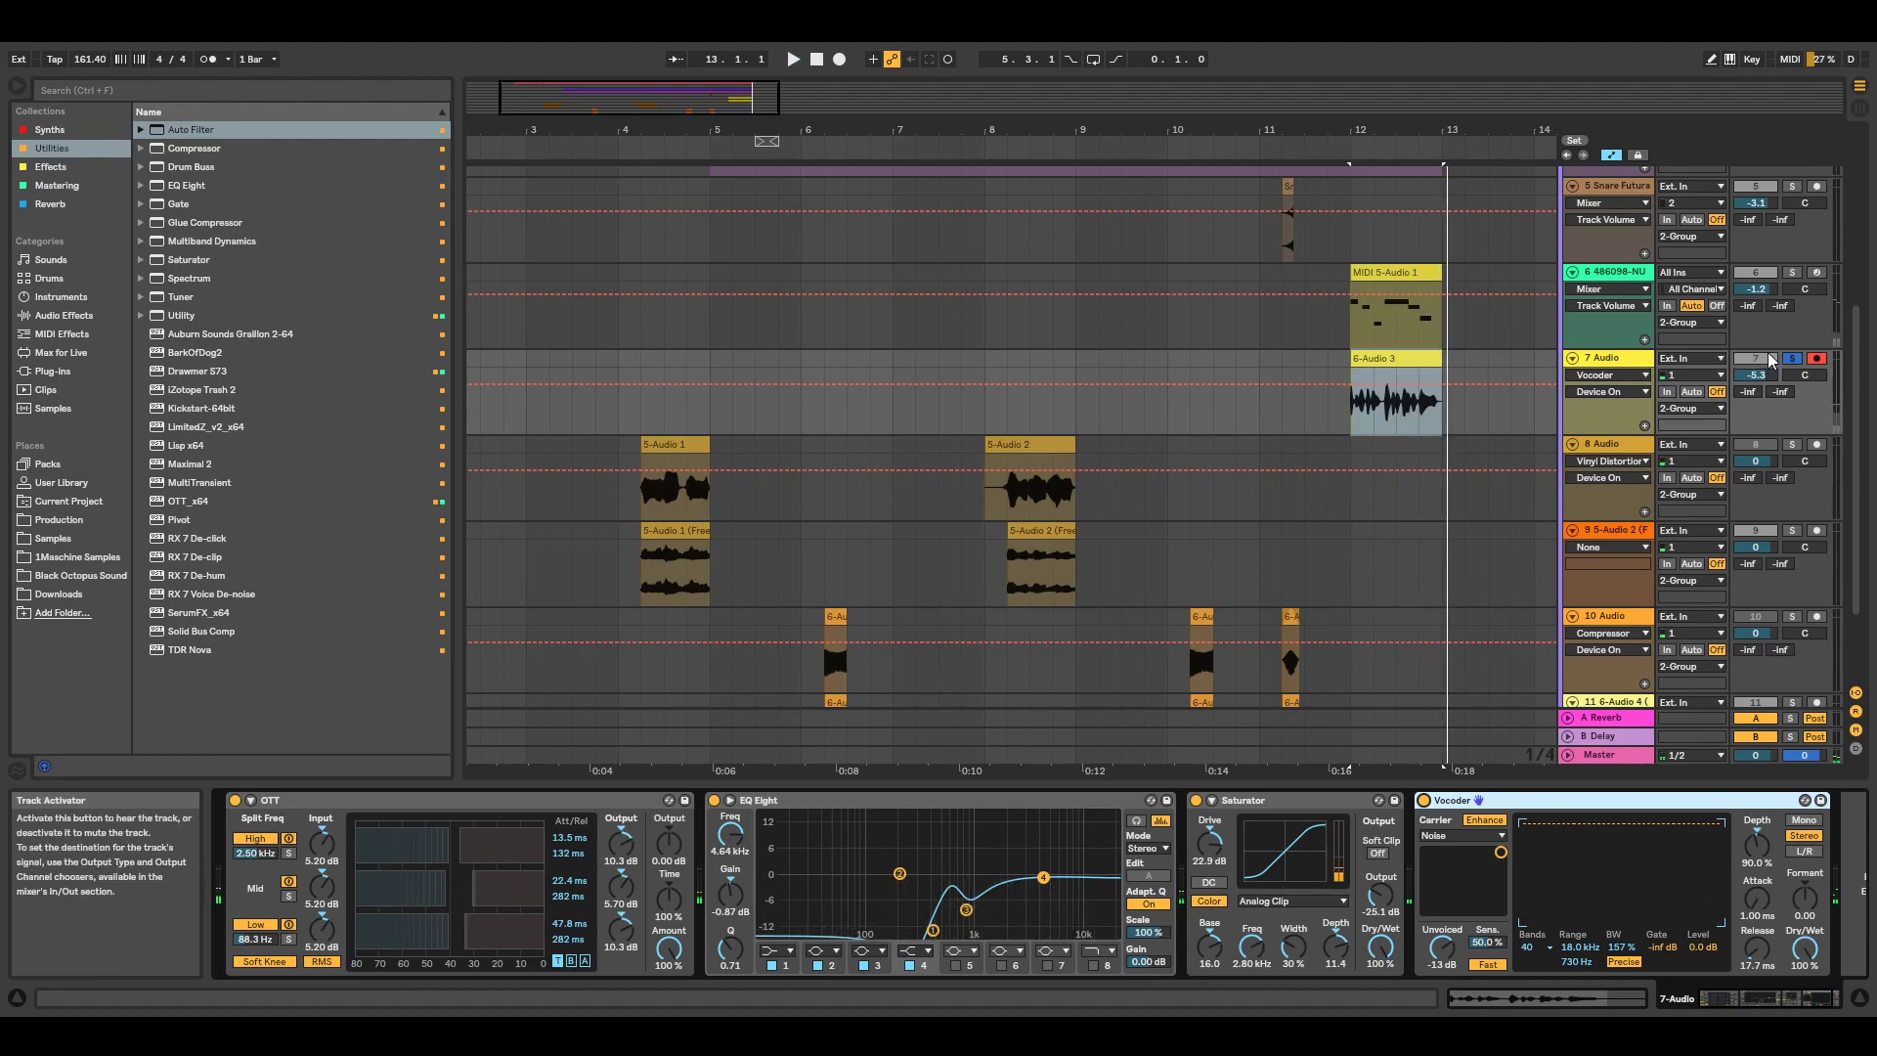
# Take the 7 Audio track out of solo and play bar 12 with the full mix.
pyautogui.press('space')
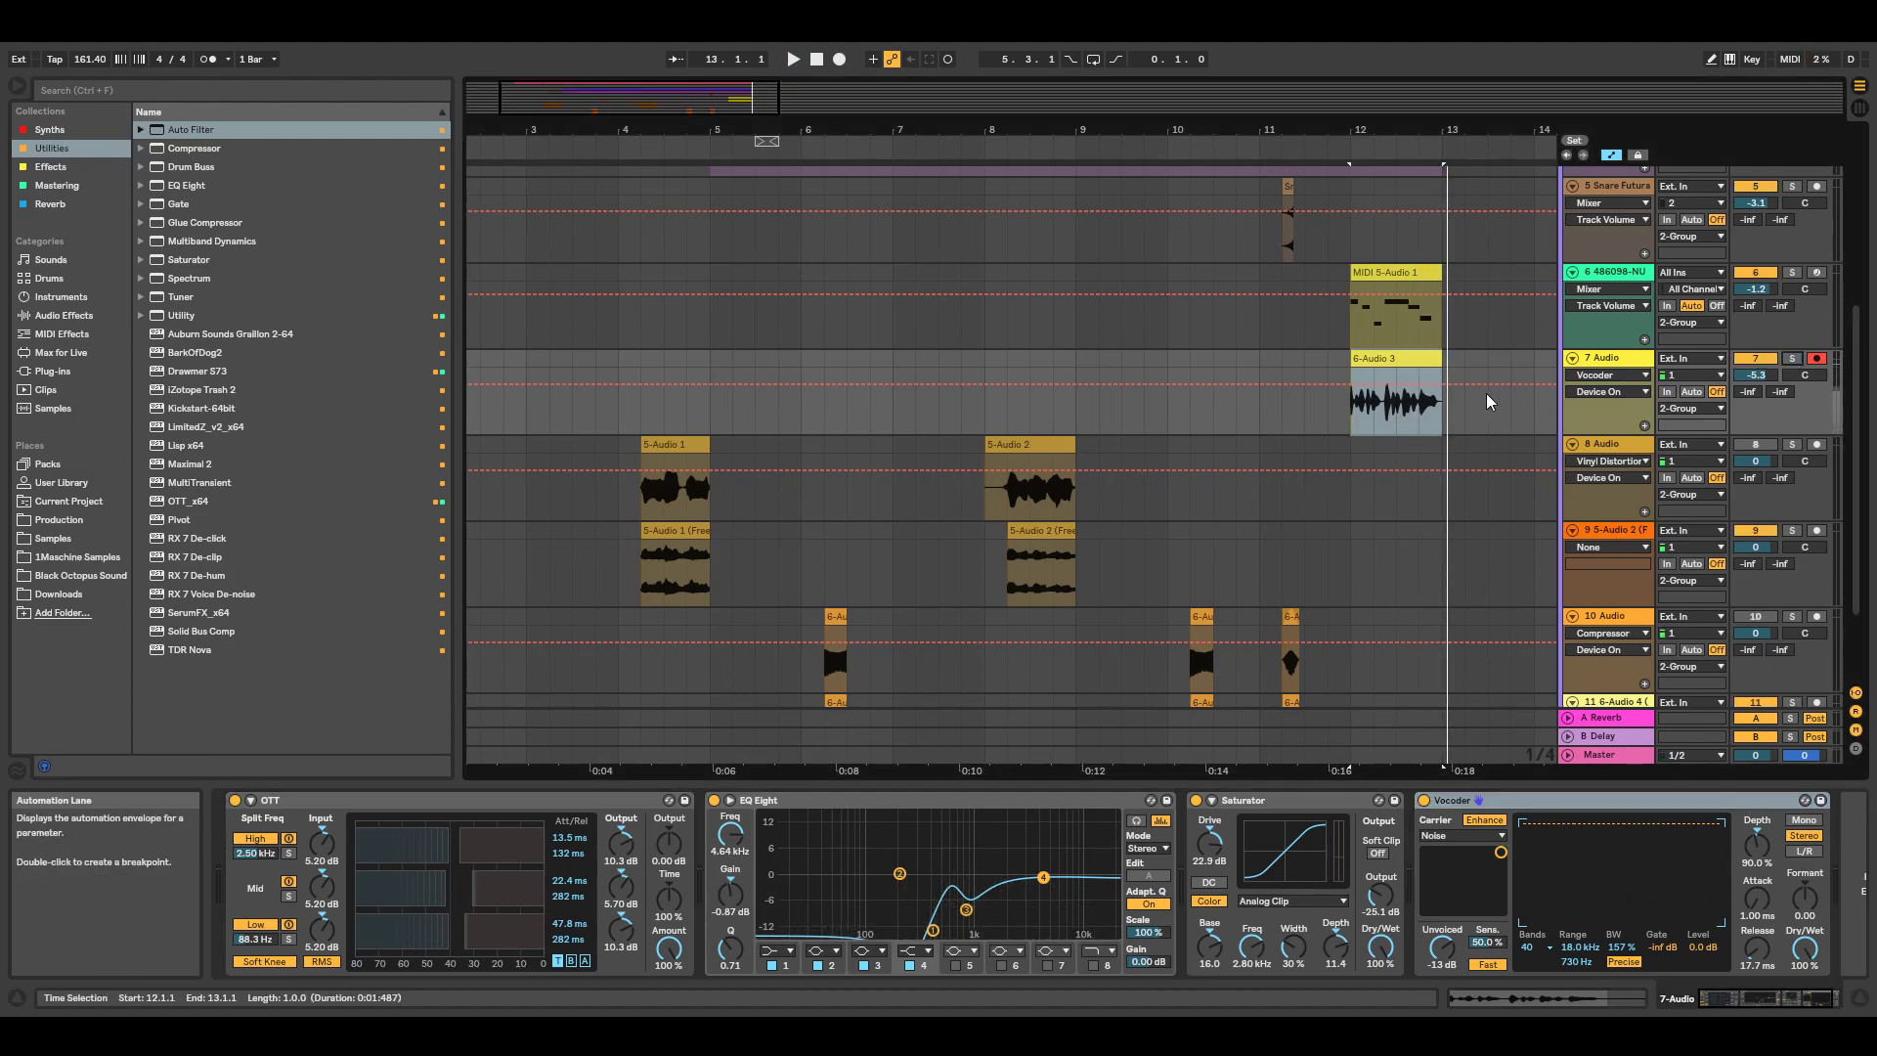
pyautogui.scroll(4, 1486, 393)
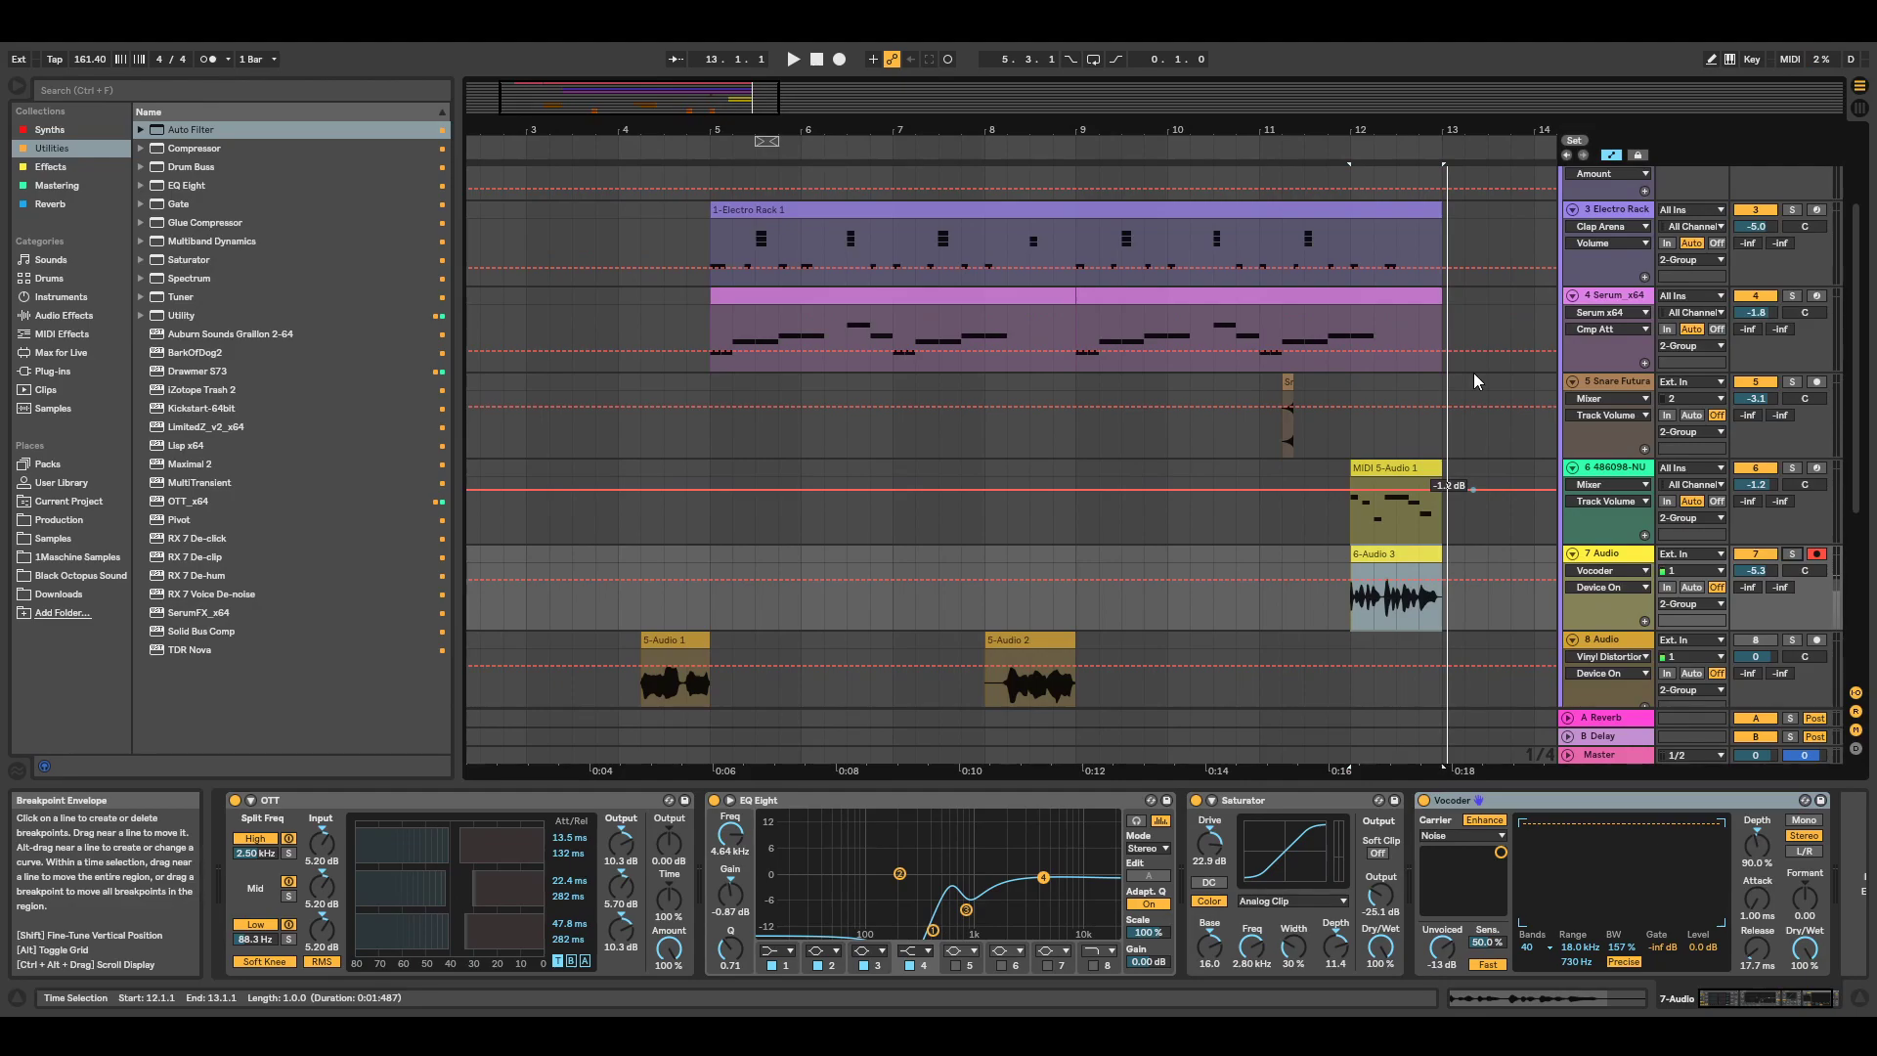
pyautogui.press('space')
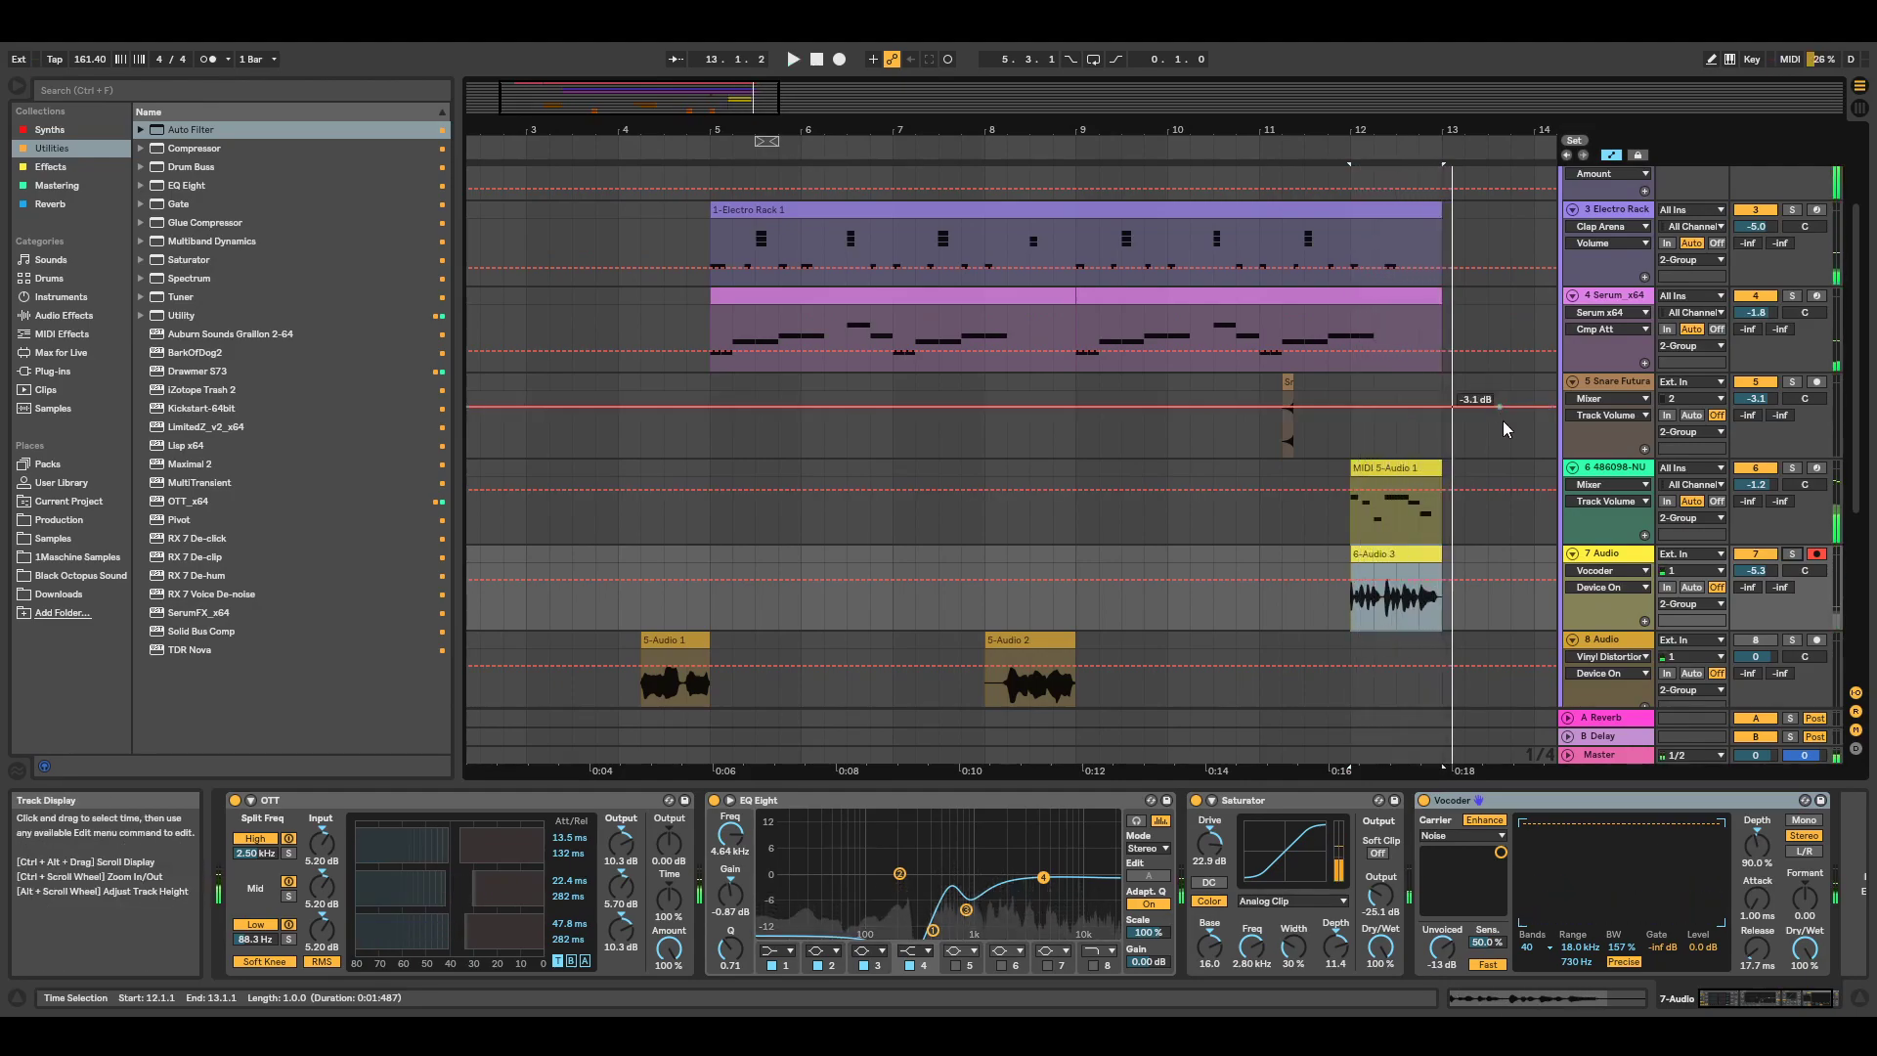
pyautogui.scroll(4, 1510, 445)
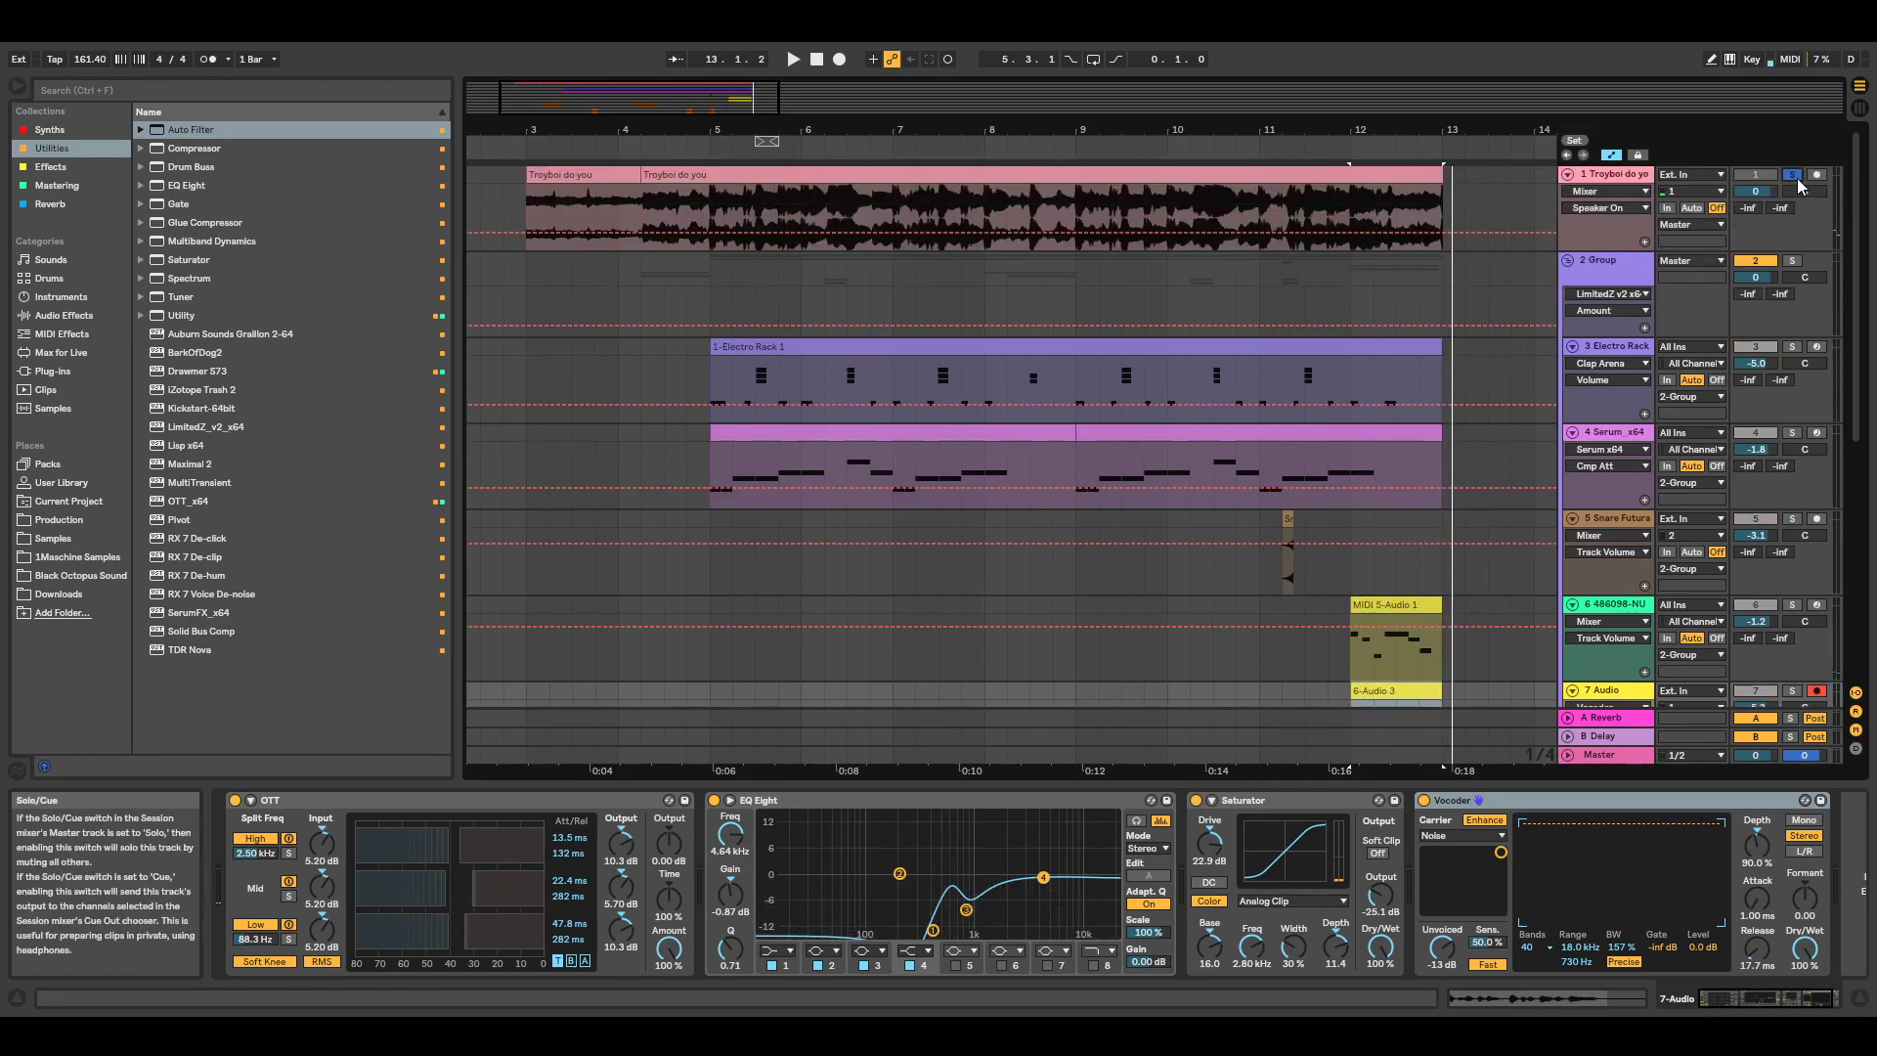
# Play bar 12 of the soloed Troyboi reference track for comparison, then turn its solo off.
pyautogui.click(1794, 176)
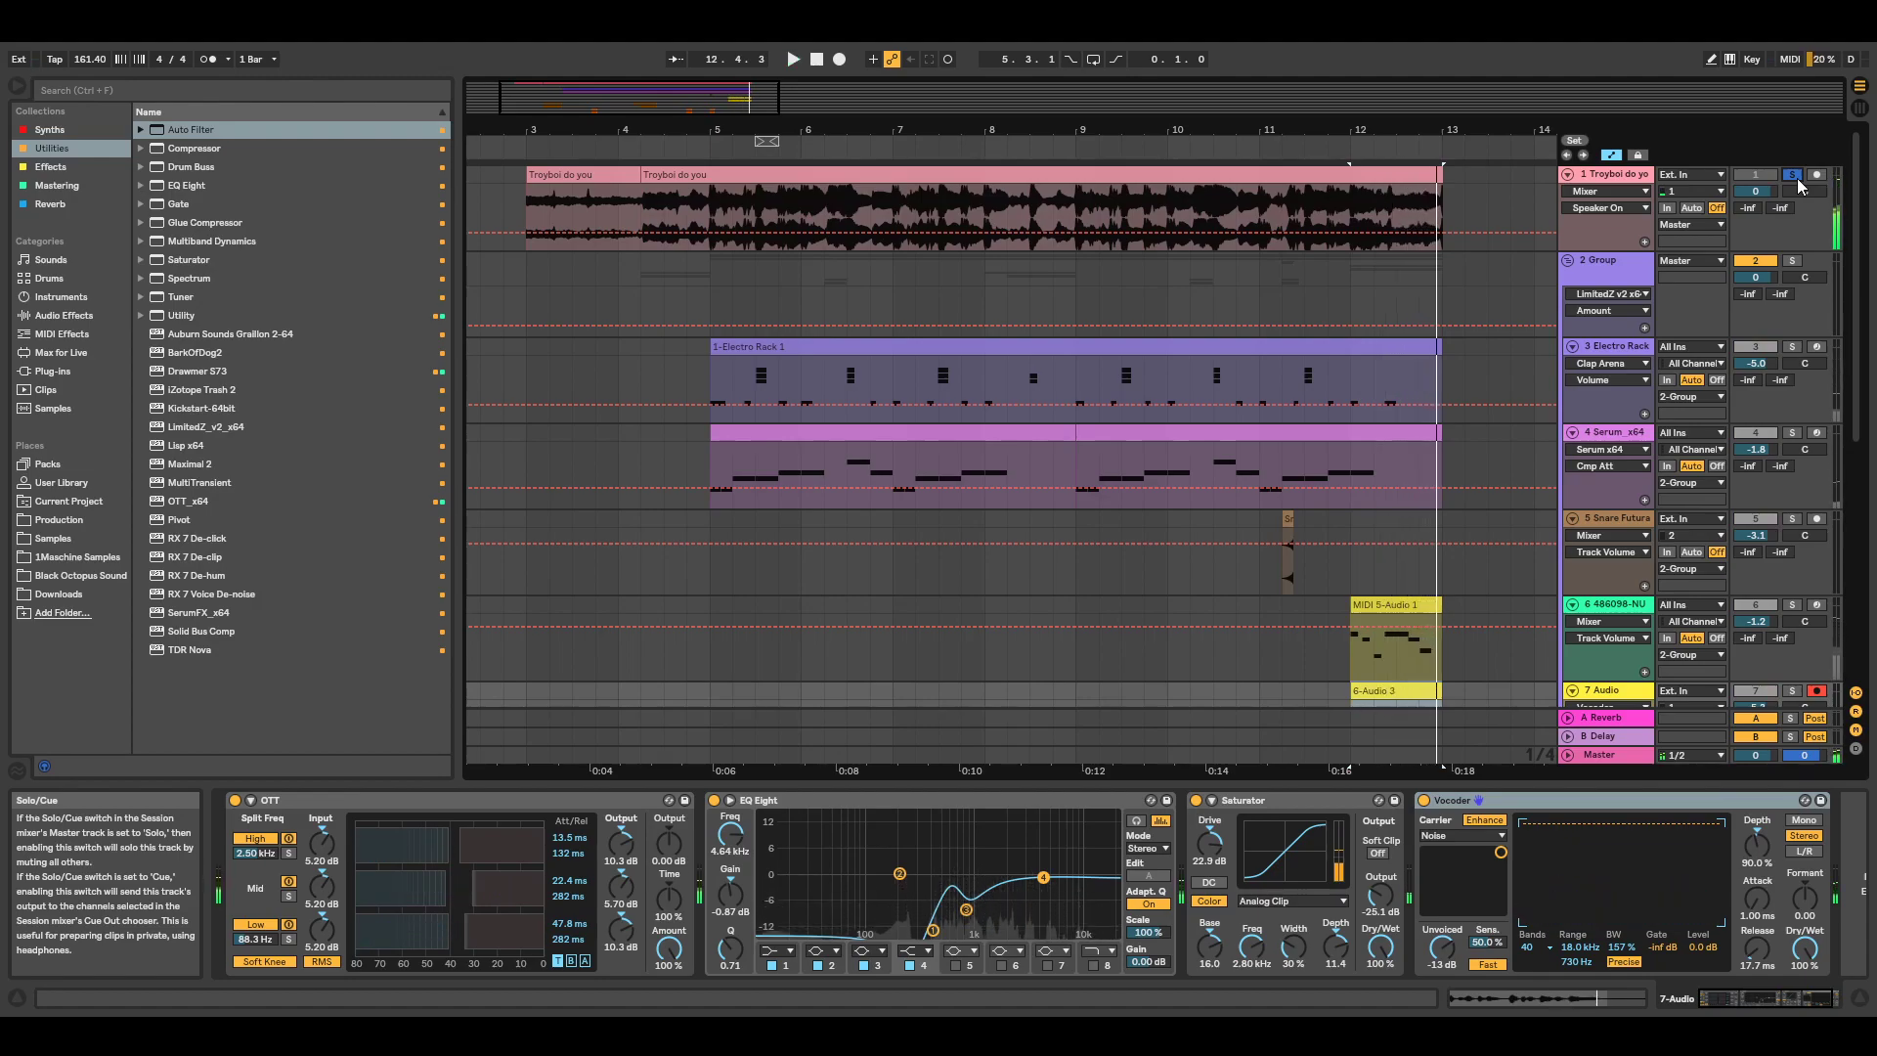
pyautogui.click(1797, 178)
pyautogui.scroll(-1, 1517, 491)
pyautogui.scroll(-1, 1518, 491)
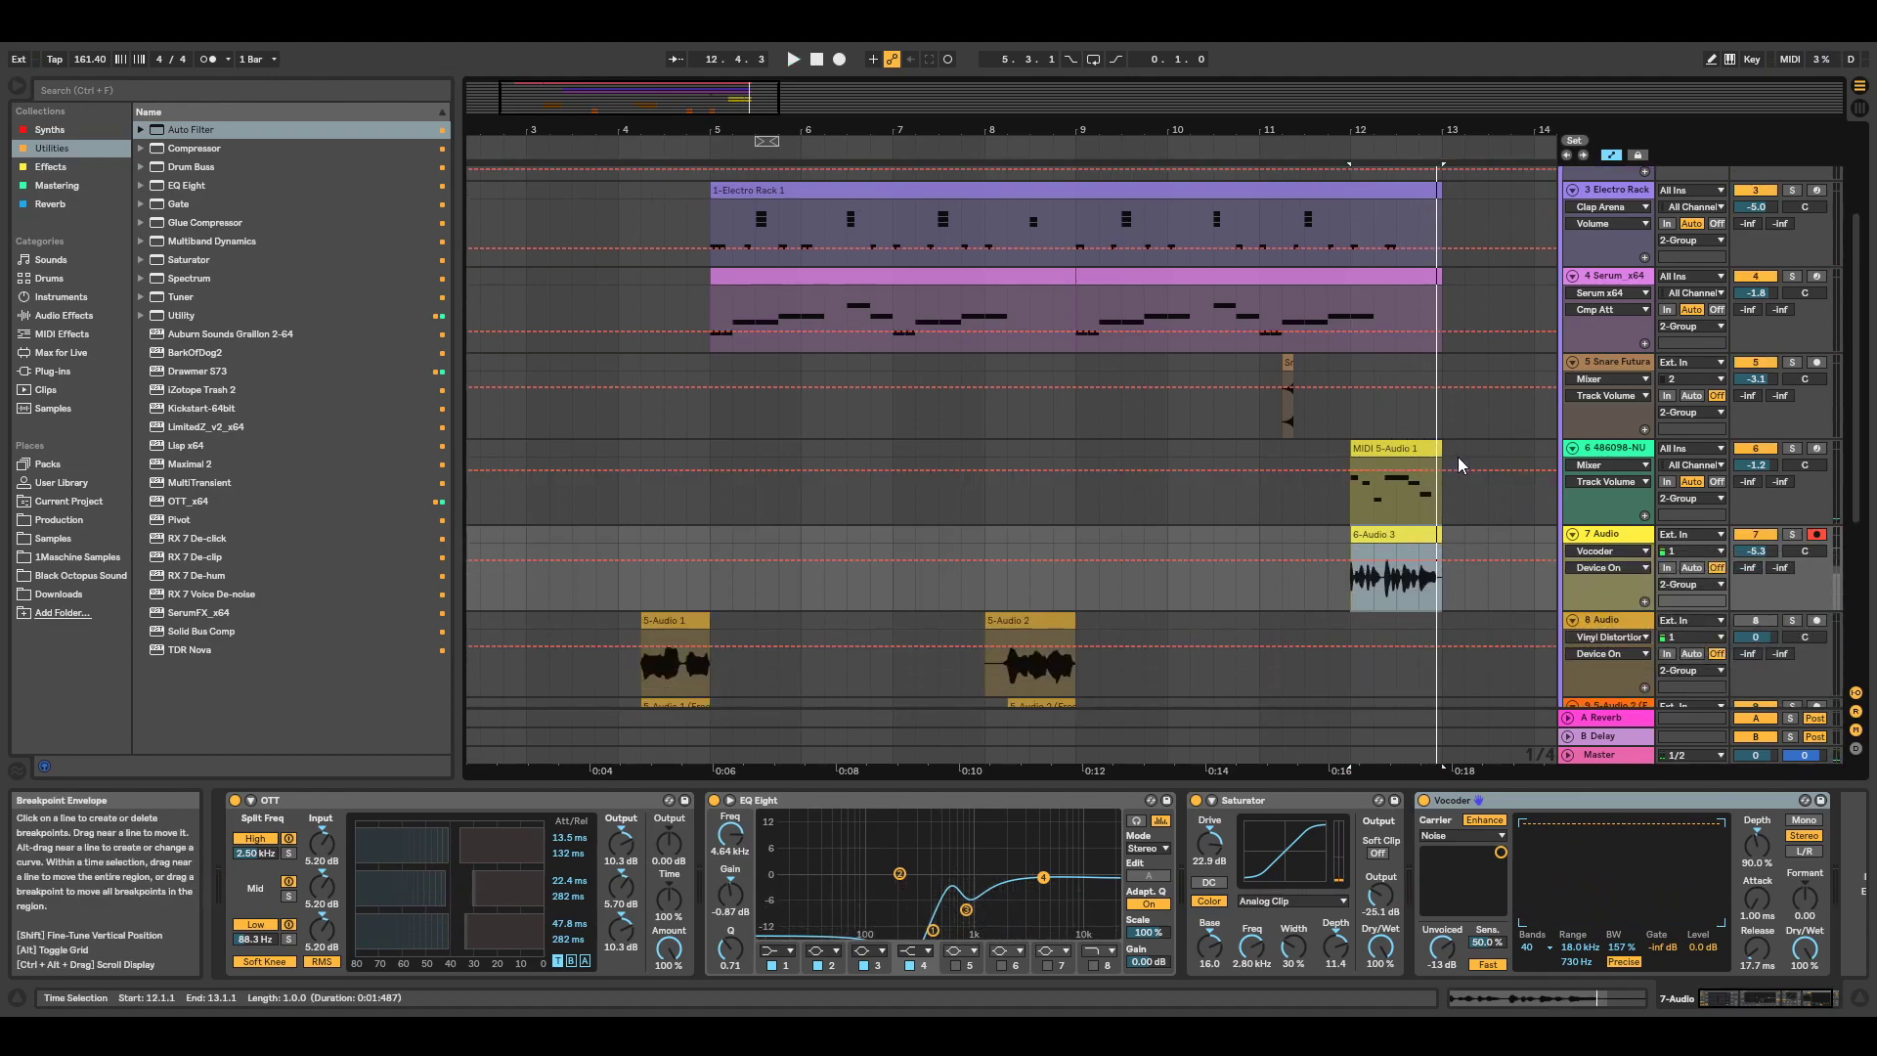
# Select the short clip at bar 11.2 on the 5 Snare Future track and play from it in the full mix.
pyautogui.click(1286, 364)
pyautogui.scroll(-3, 1494, 472)
pyautogui.scroll(3, 1493, 472)
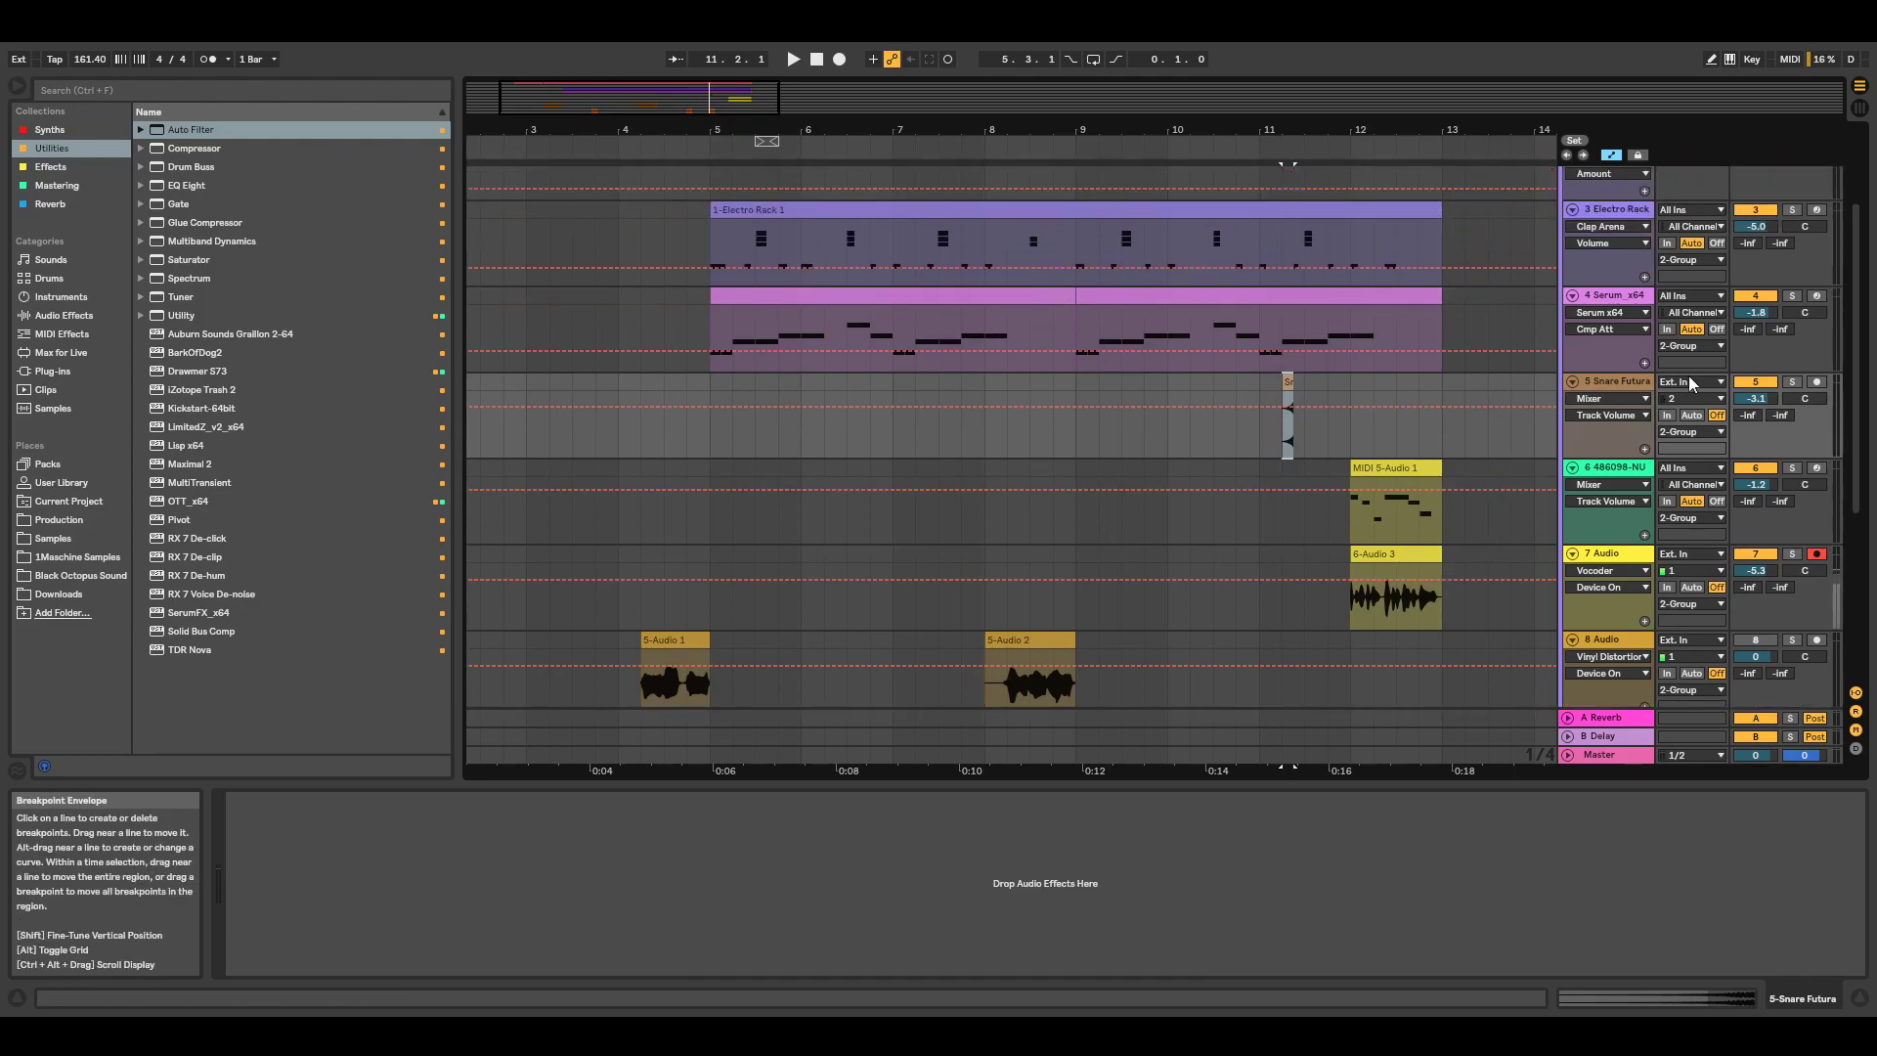
pyautogui.click(1794, 382)
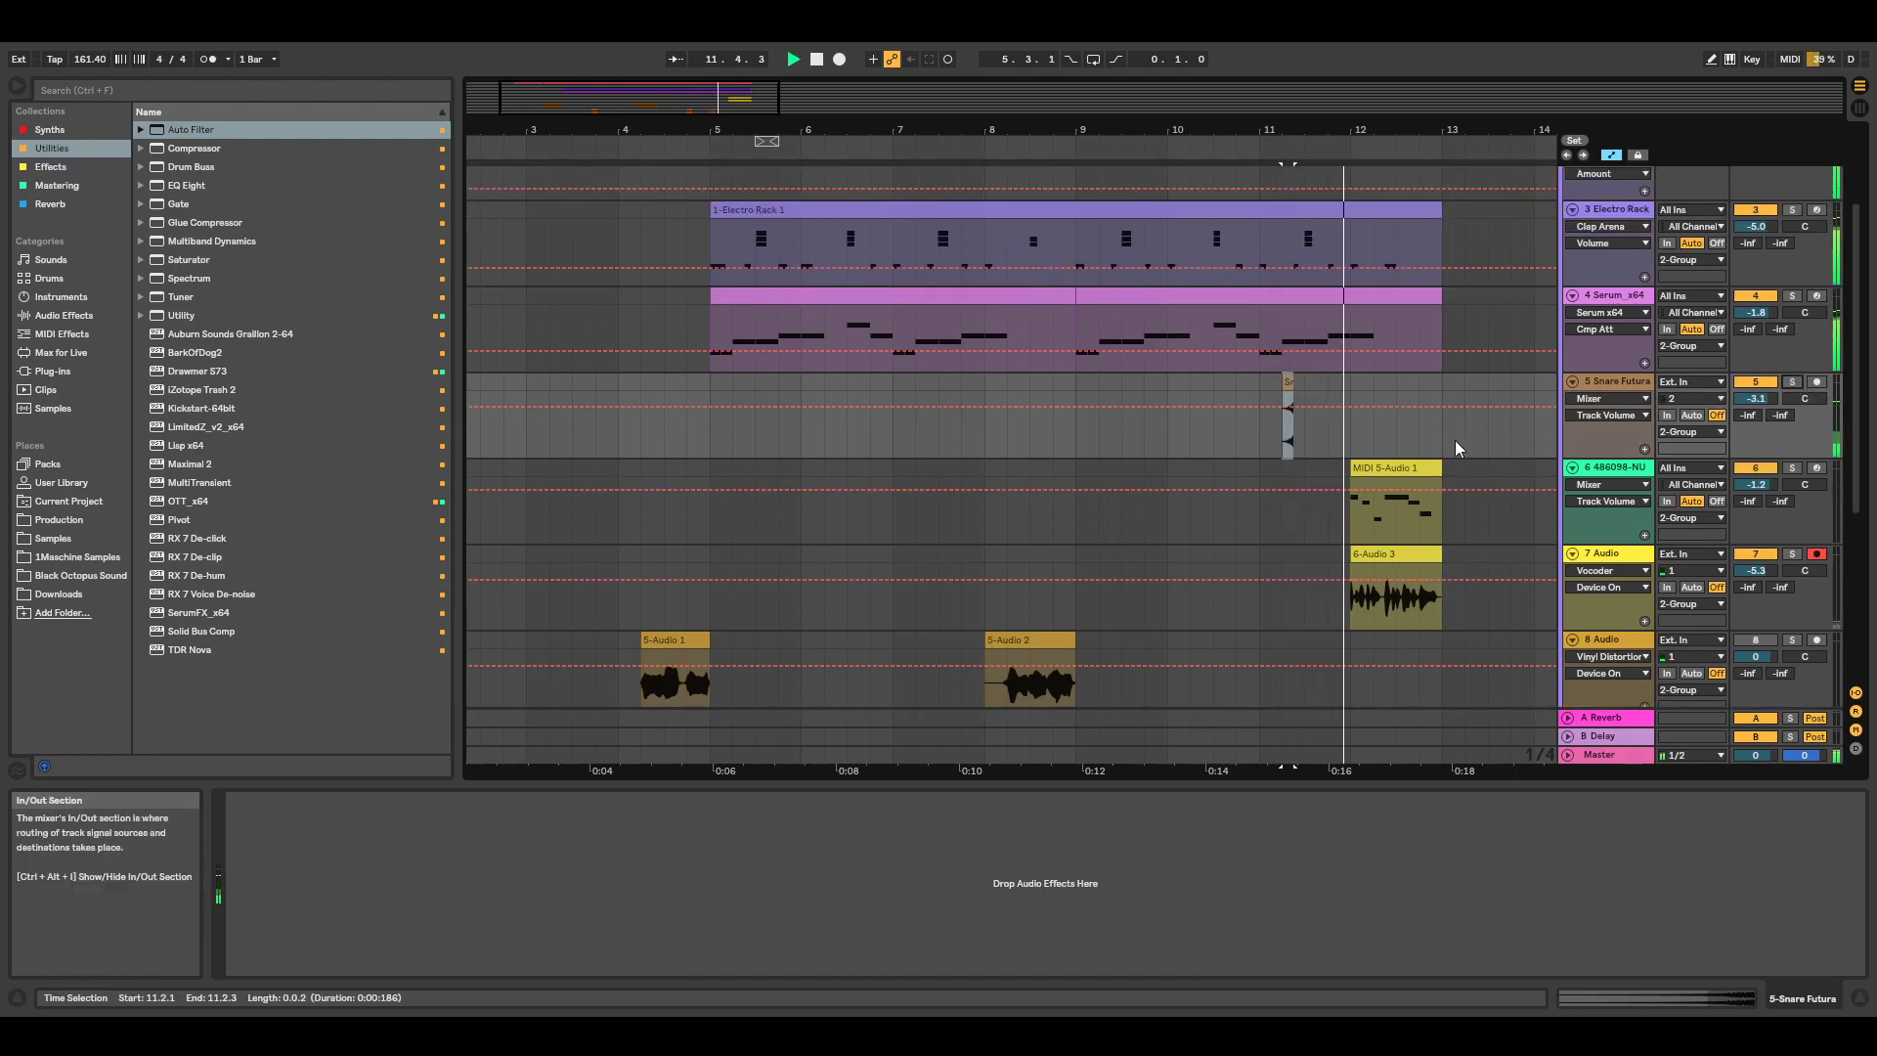
# Solo the Troyboi reference track and play it from bar 11.
pyautogui.scroll(-2, 1300, 483)
pyautogui.scroll(6, 1277, 338)
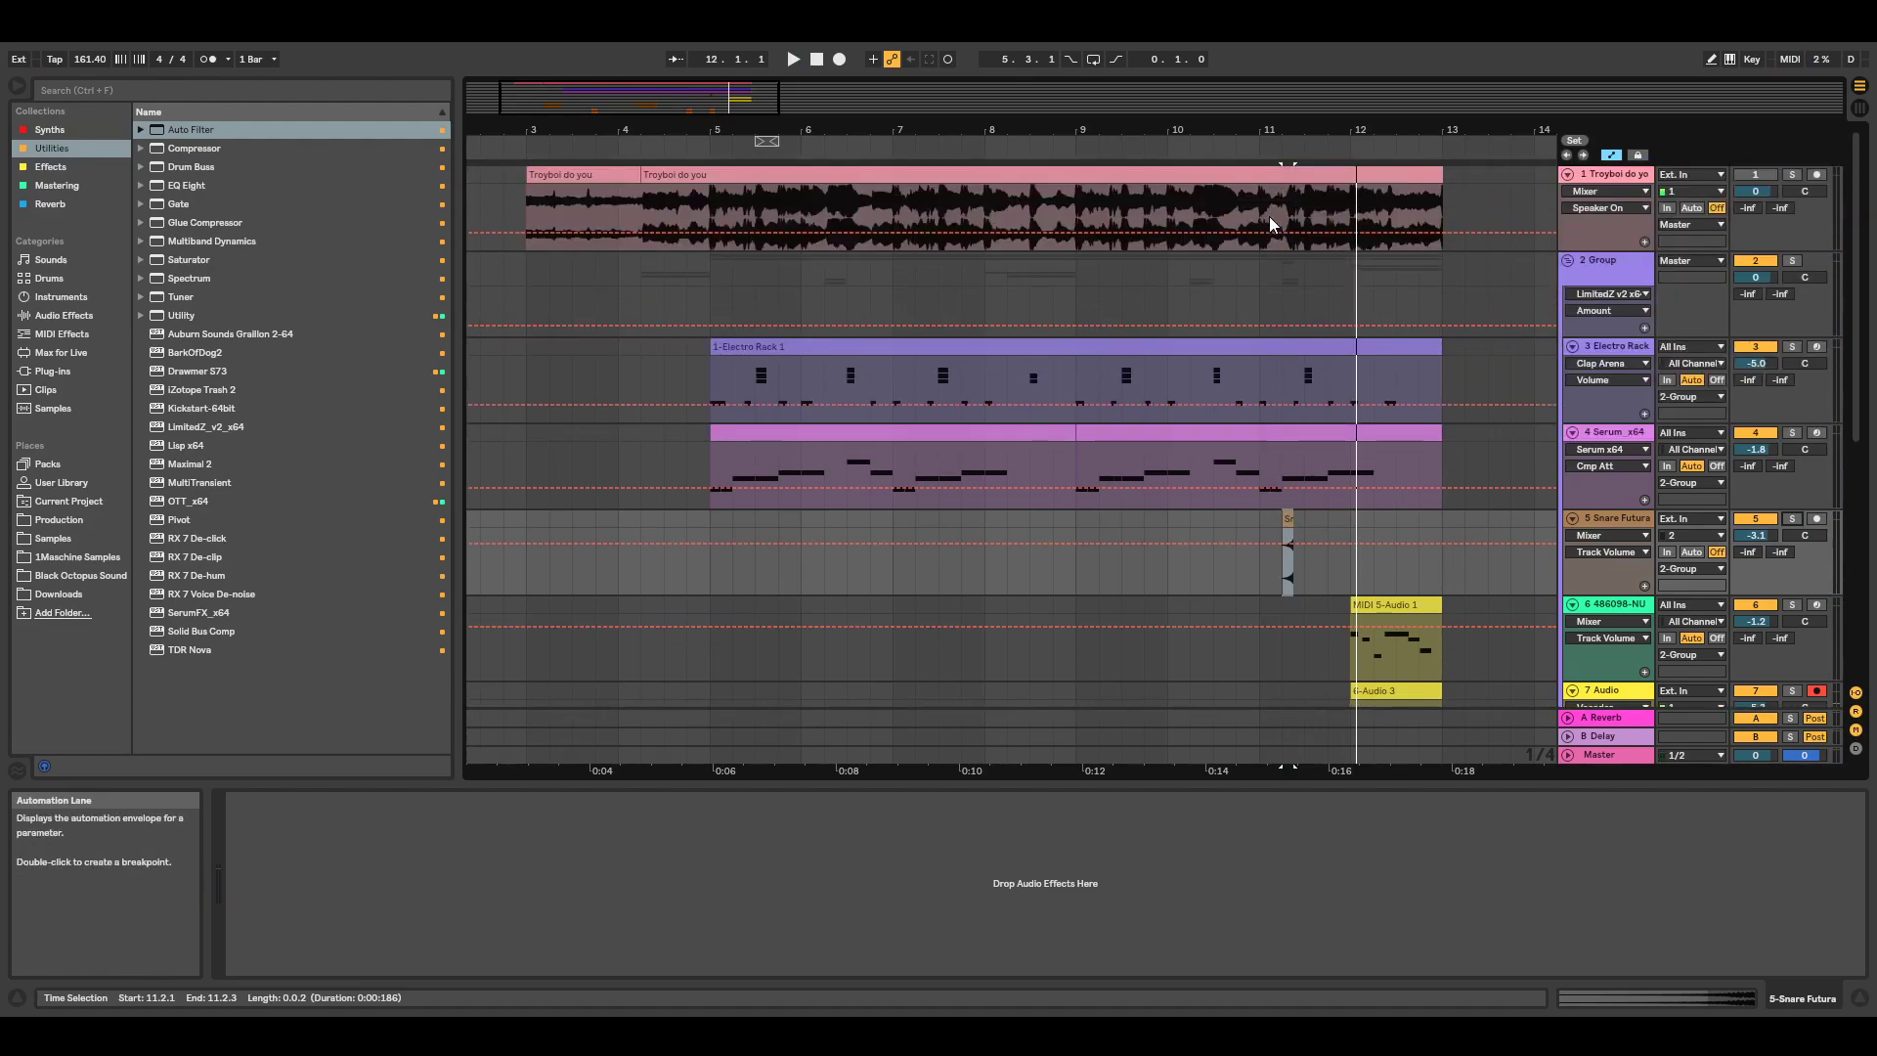
pyautogui.click(1263, 207)
pyautogui.click(1792, 174)
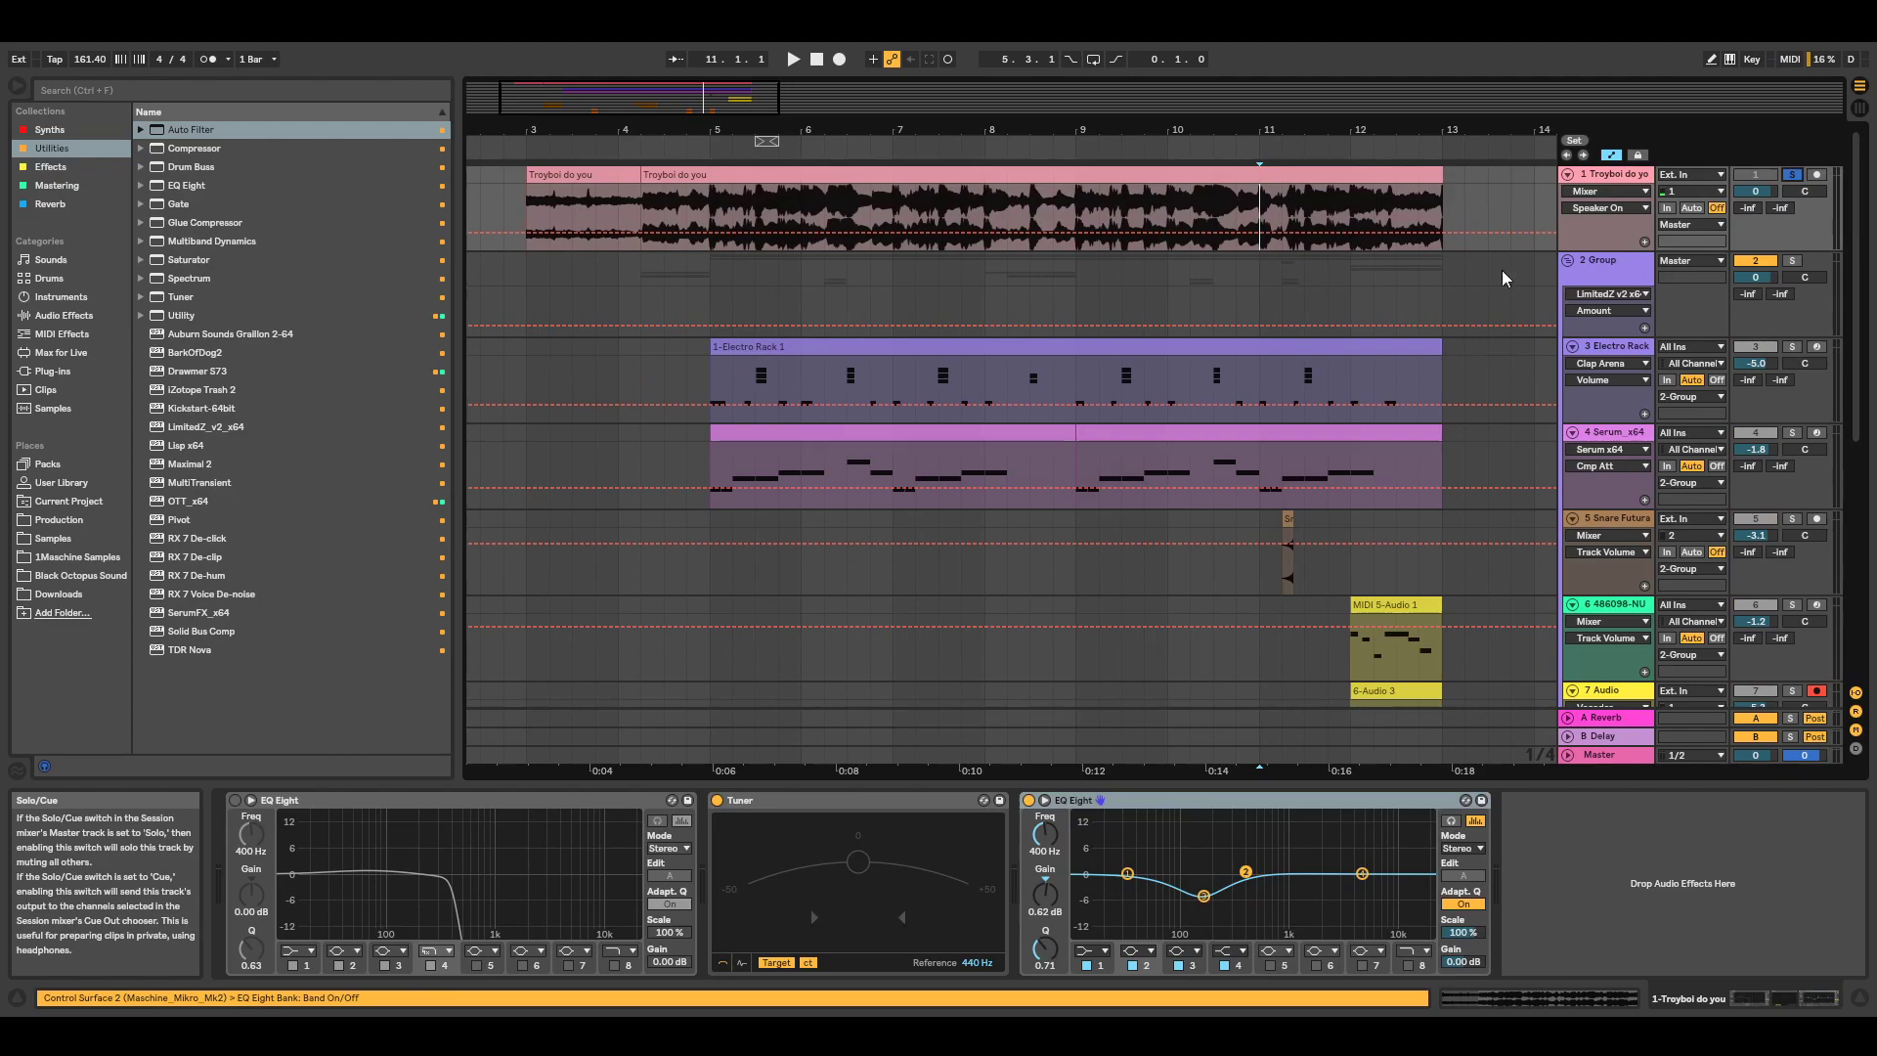
pyautogui.press('space')
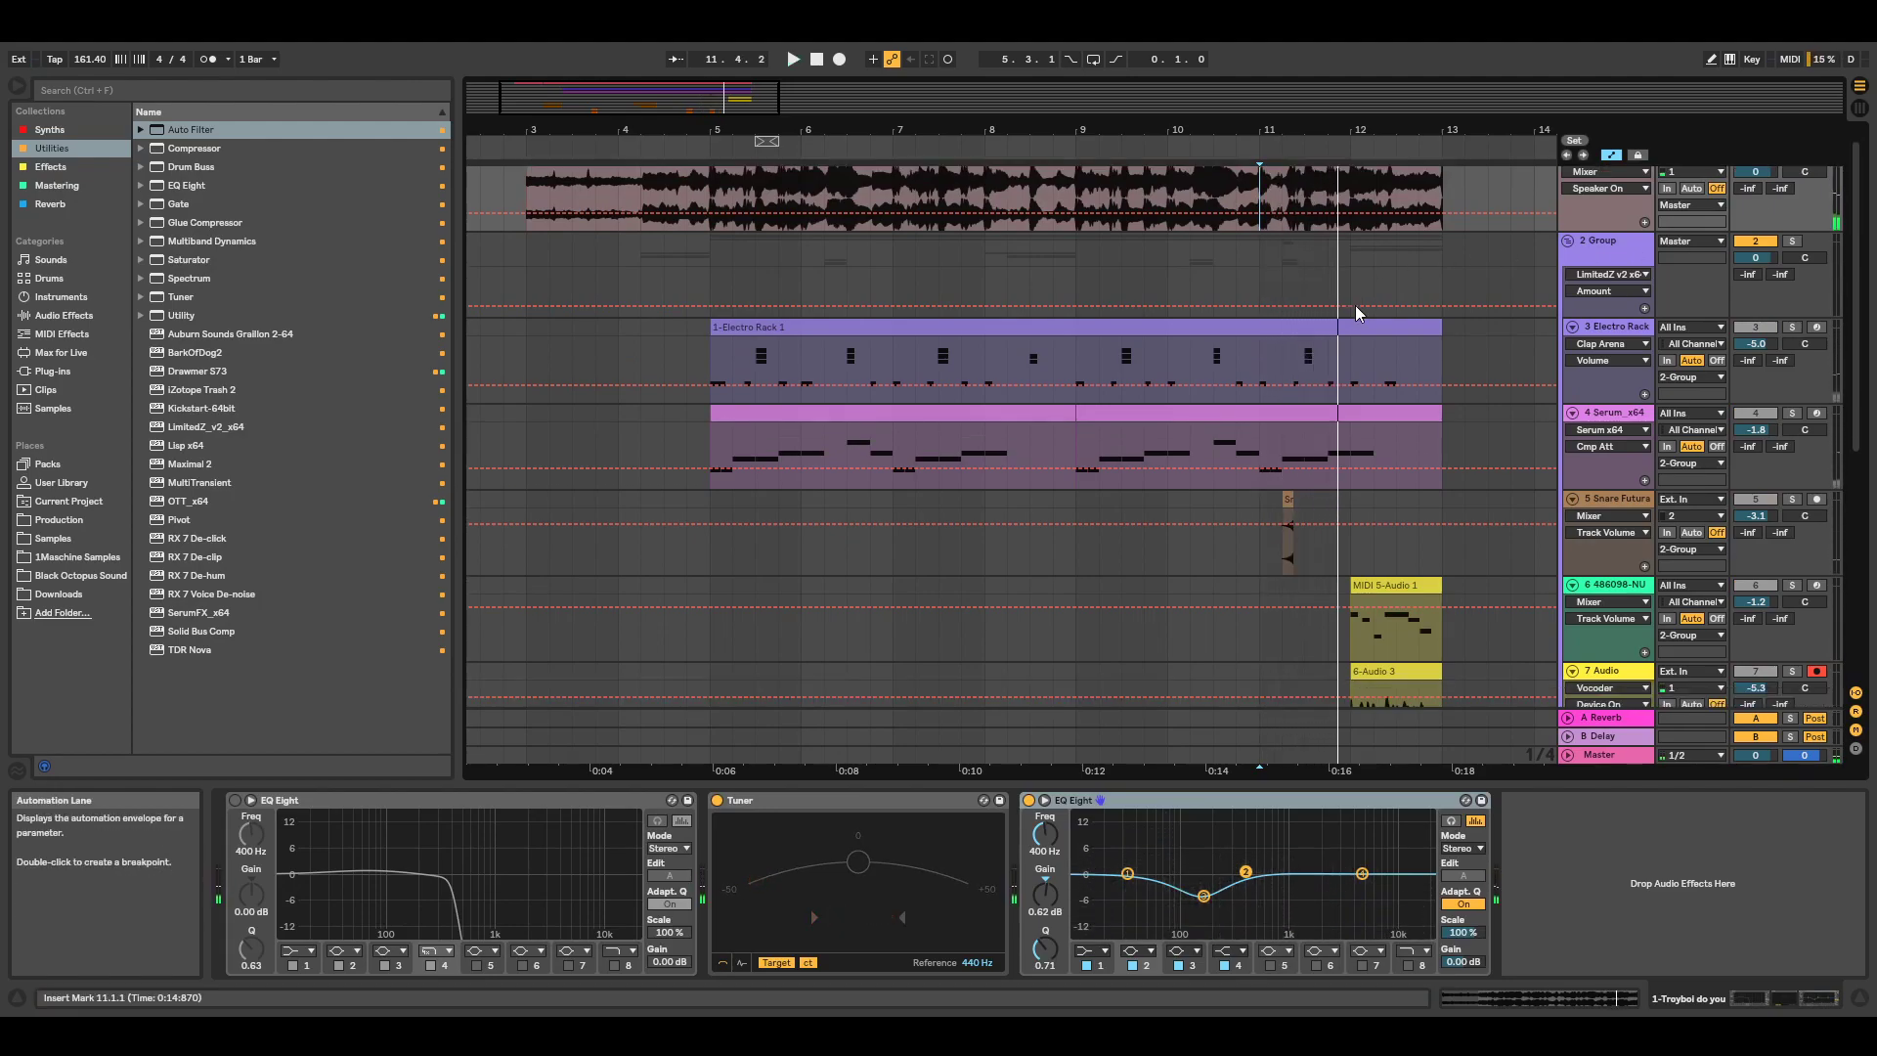
# Show the Utility Gain automation on the 4 Serum_x64 track.
pyautogui.scroll(-2, 1355, 305)
pyautogui.click(1621, 371)
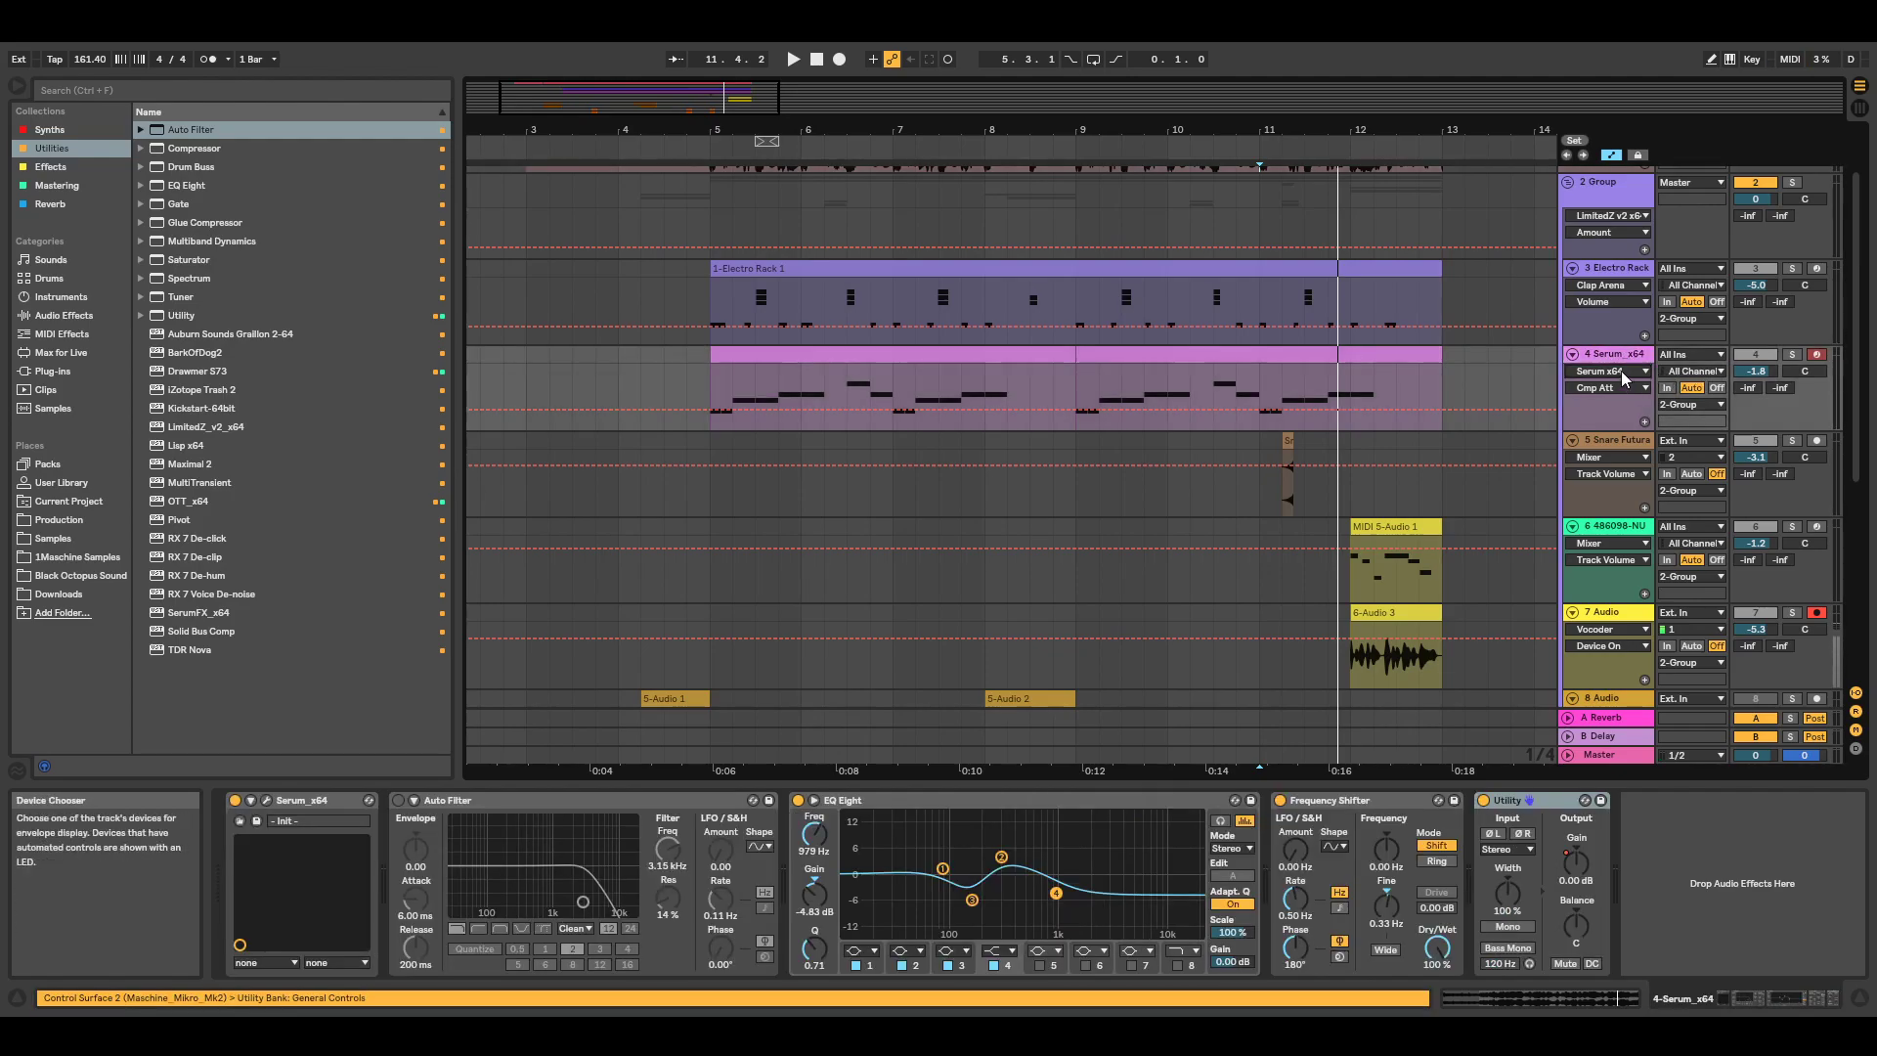
pyautogui.click(1617, 457)
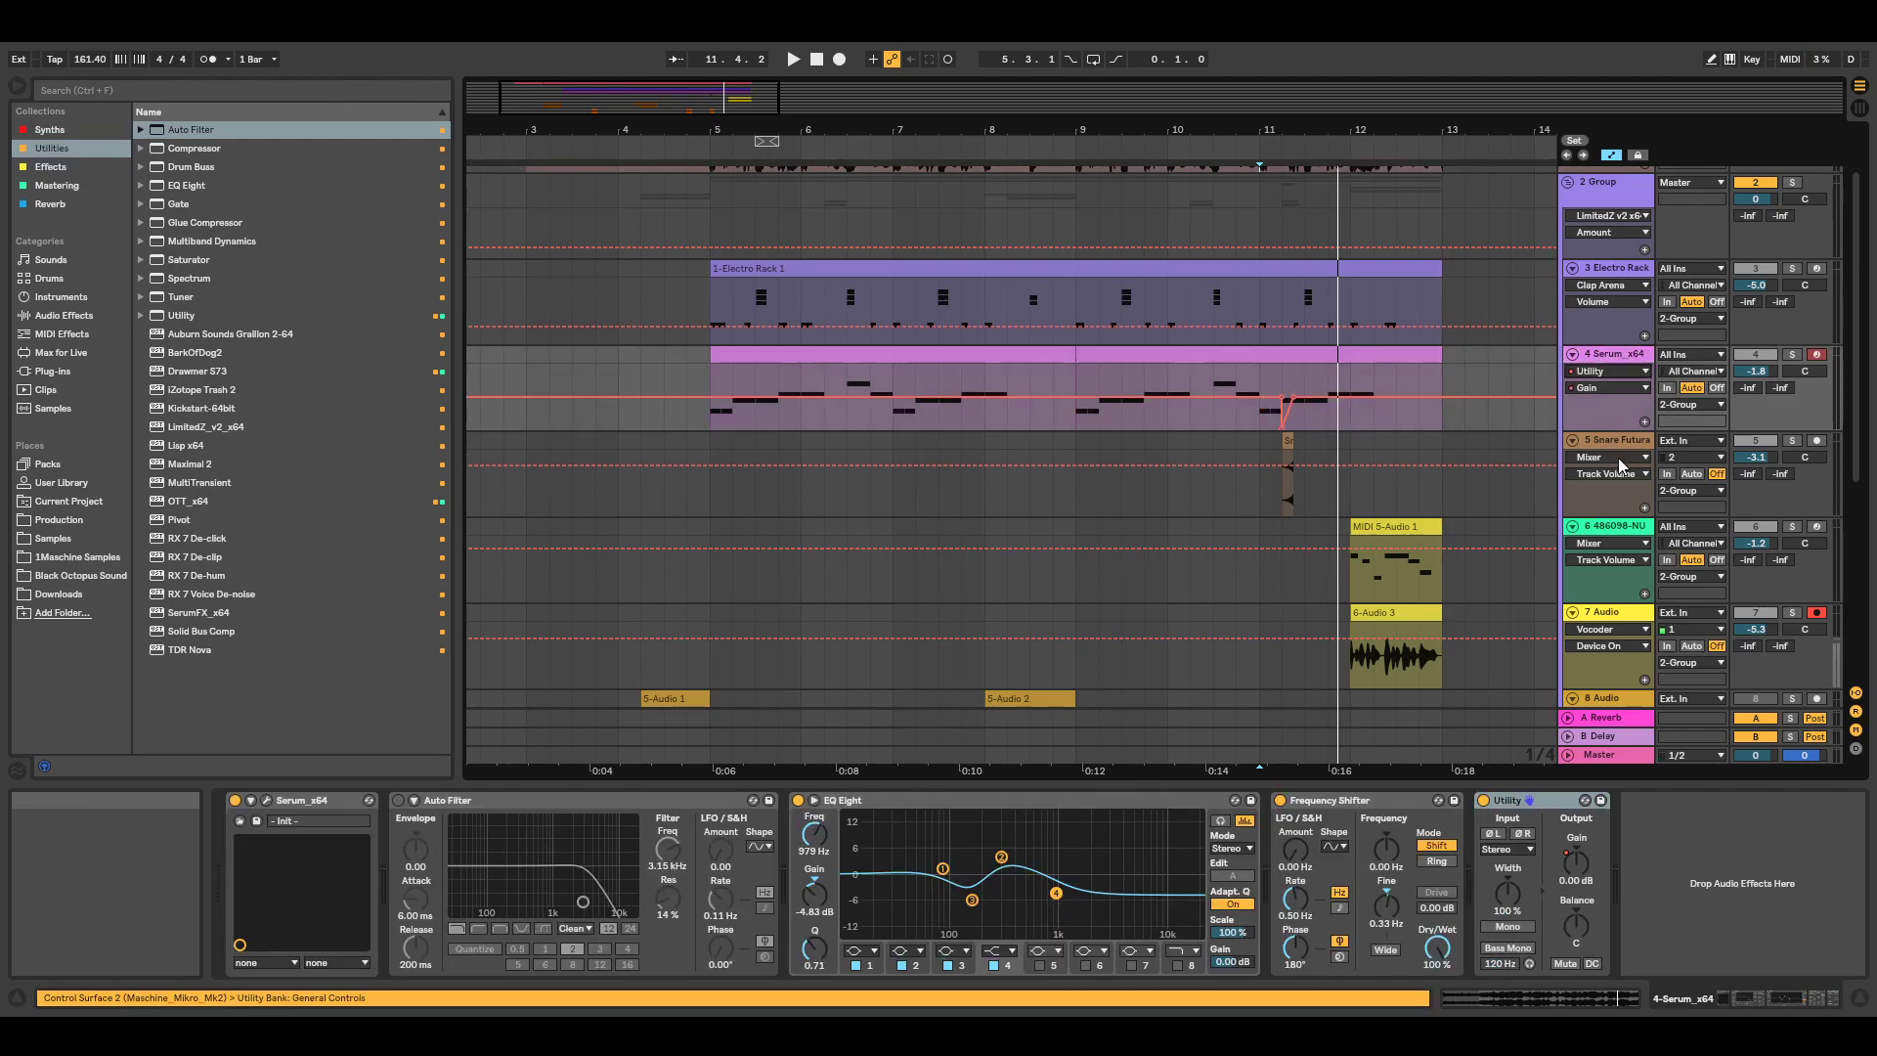
# Place the insert marker at bar 11 on the Serum track, review the audio tracks and play the soloed reference.
pyautogui.click(1260, 377)
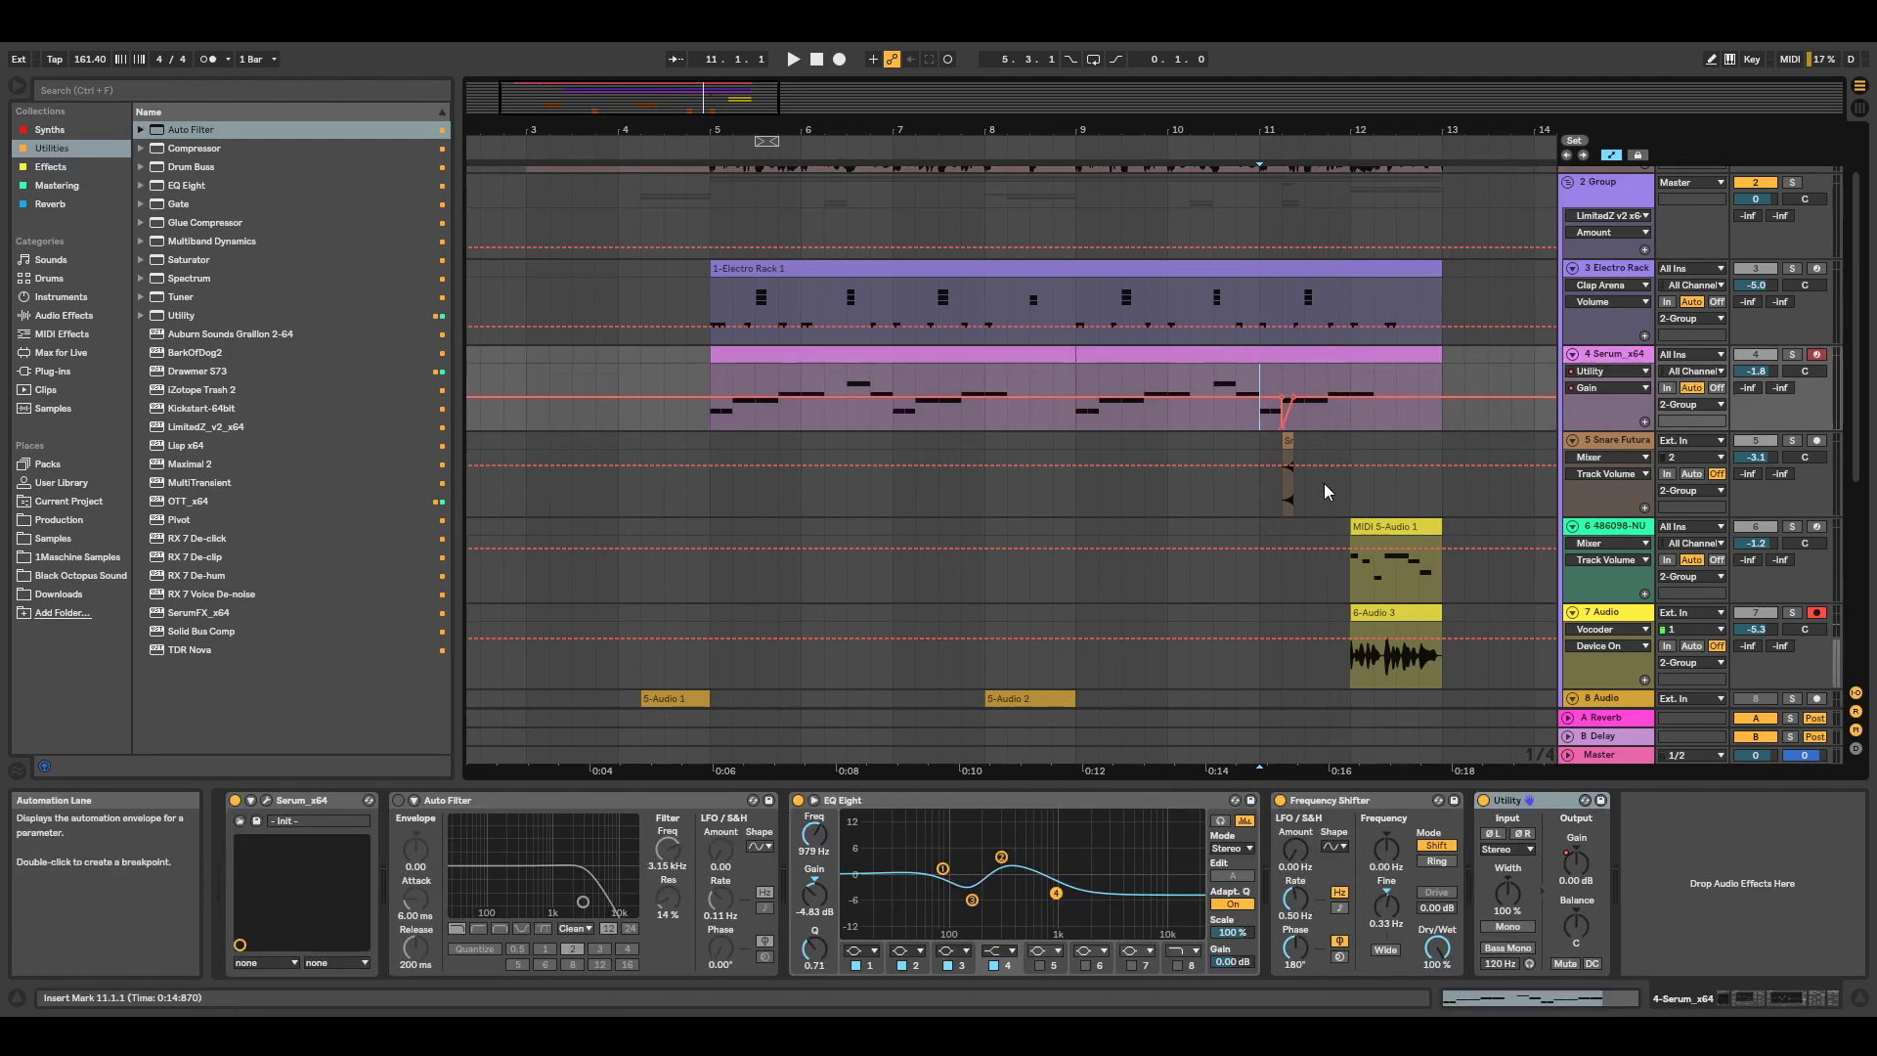
pyautogui.scroll(-5, 1316, 473)
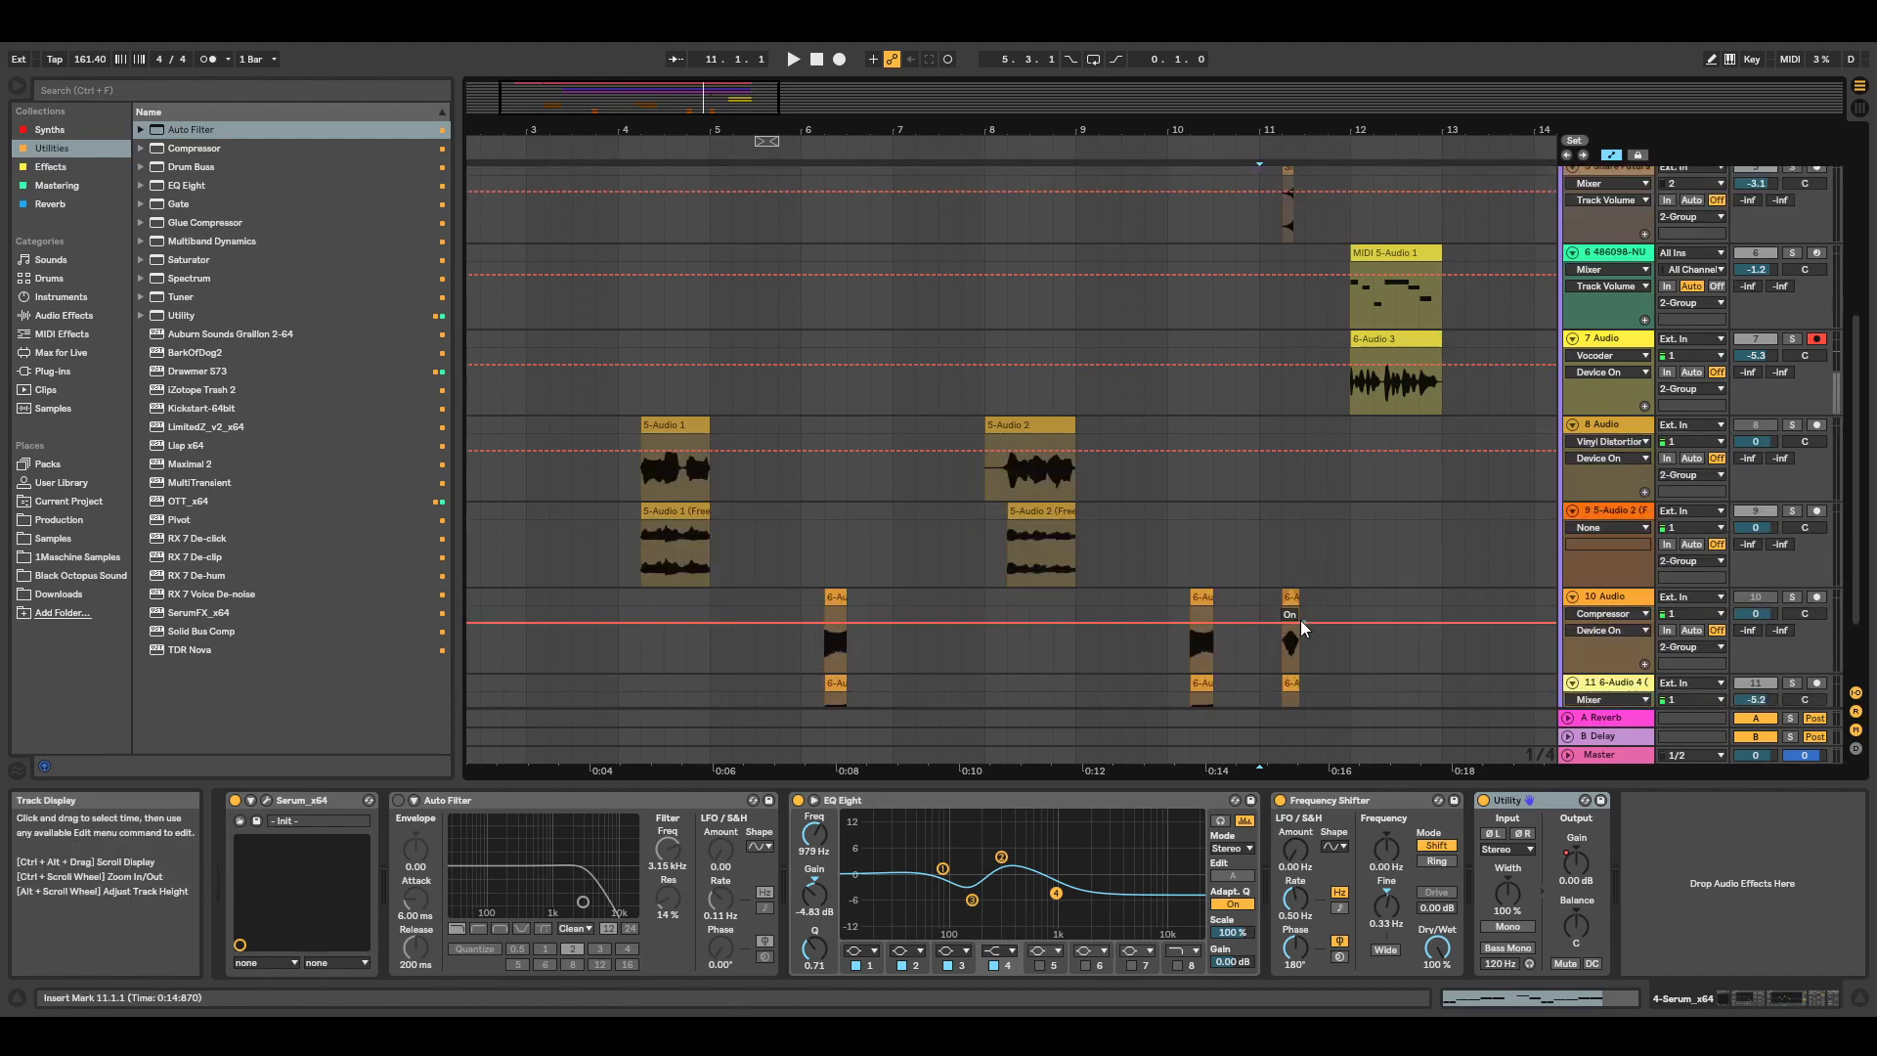
pyautogui.scroll(5, 1315, 391)
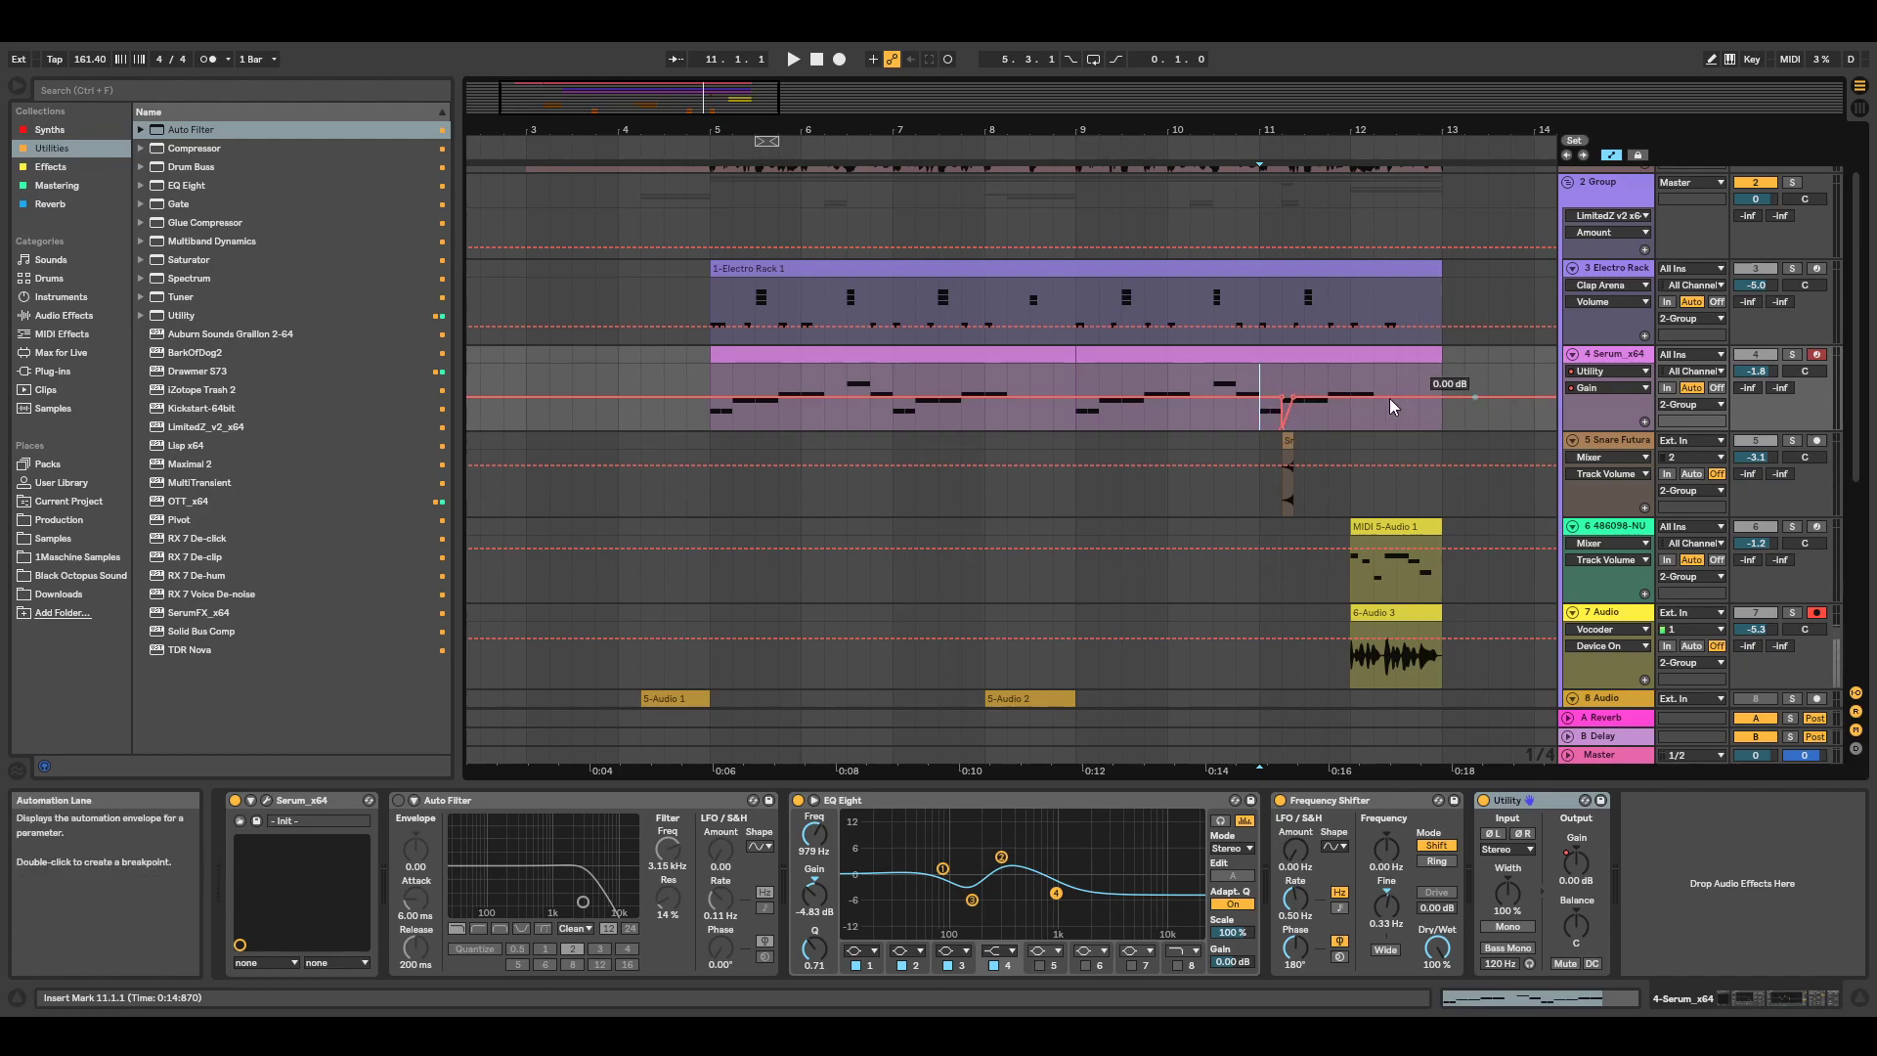
pyautogui.press('space')
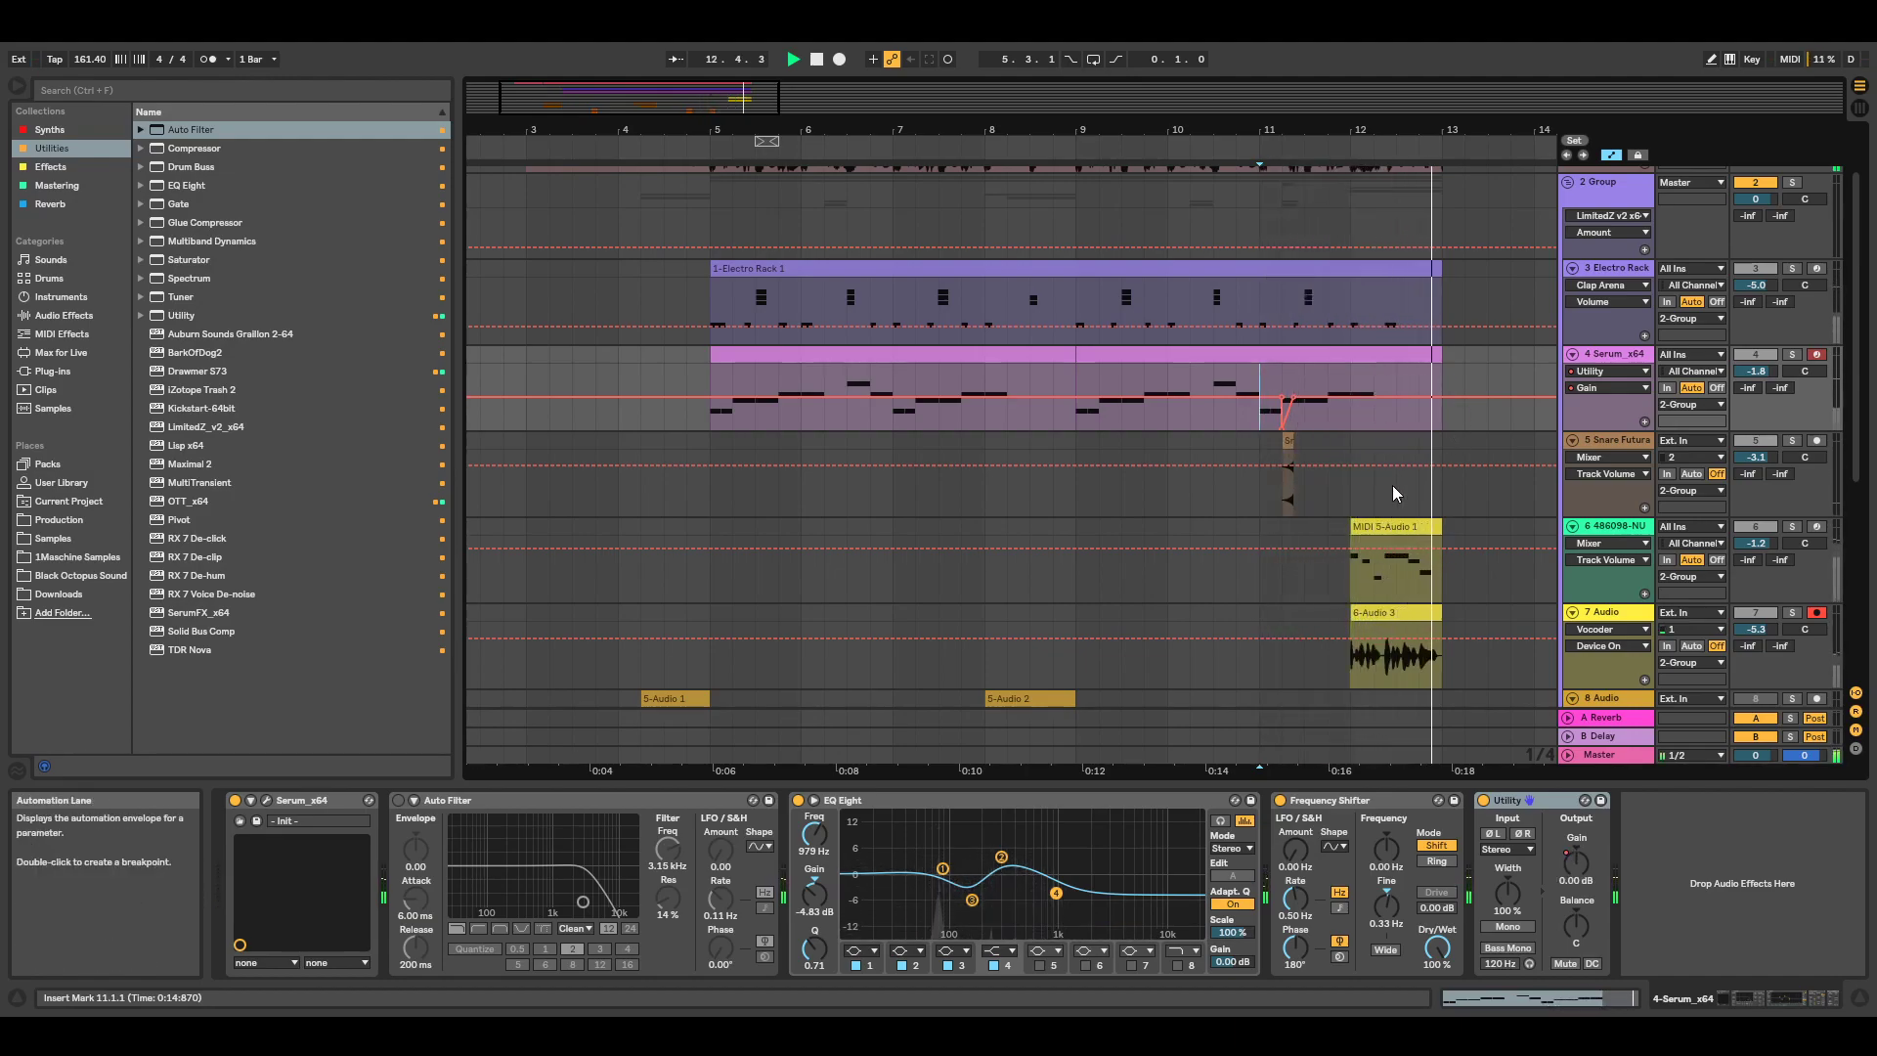
# Deactivate the second Troyboi reference clip, starting at bar 4.2, on the first track.
pyautogui.scroll(2, 1406, 478)
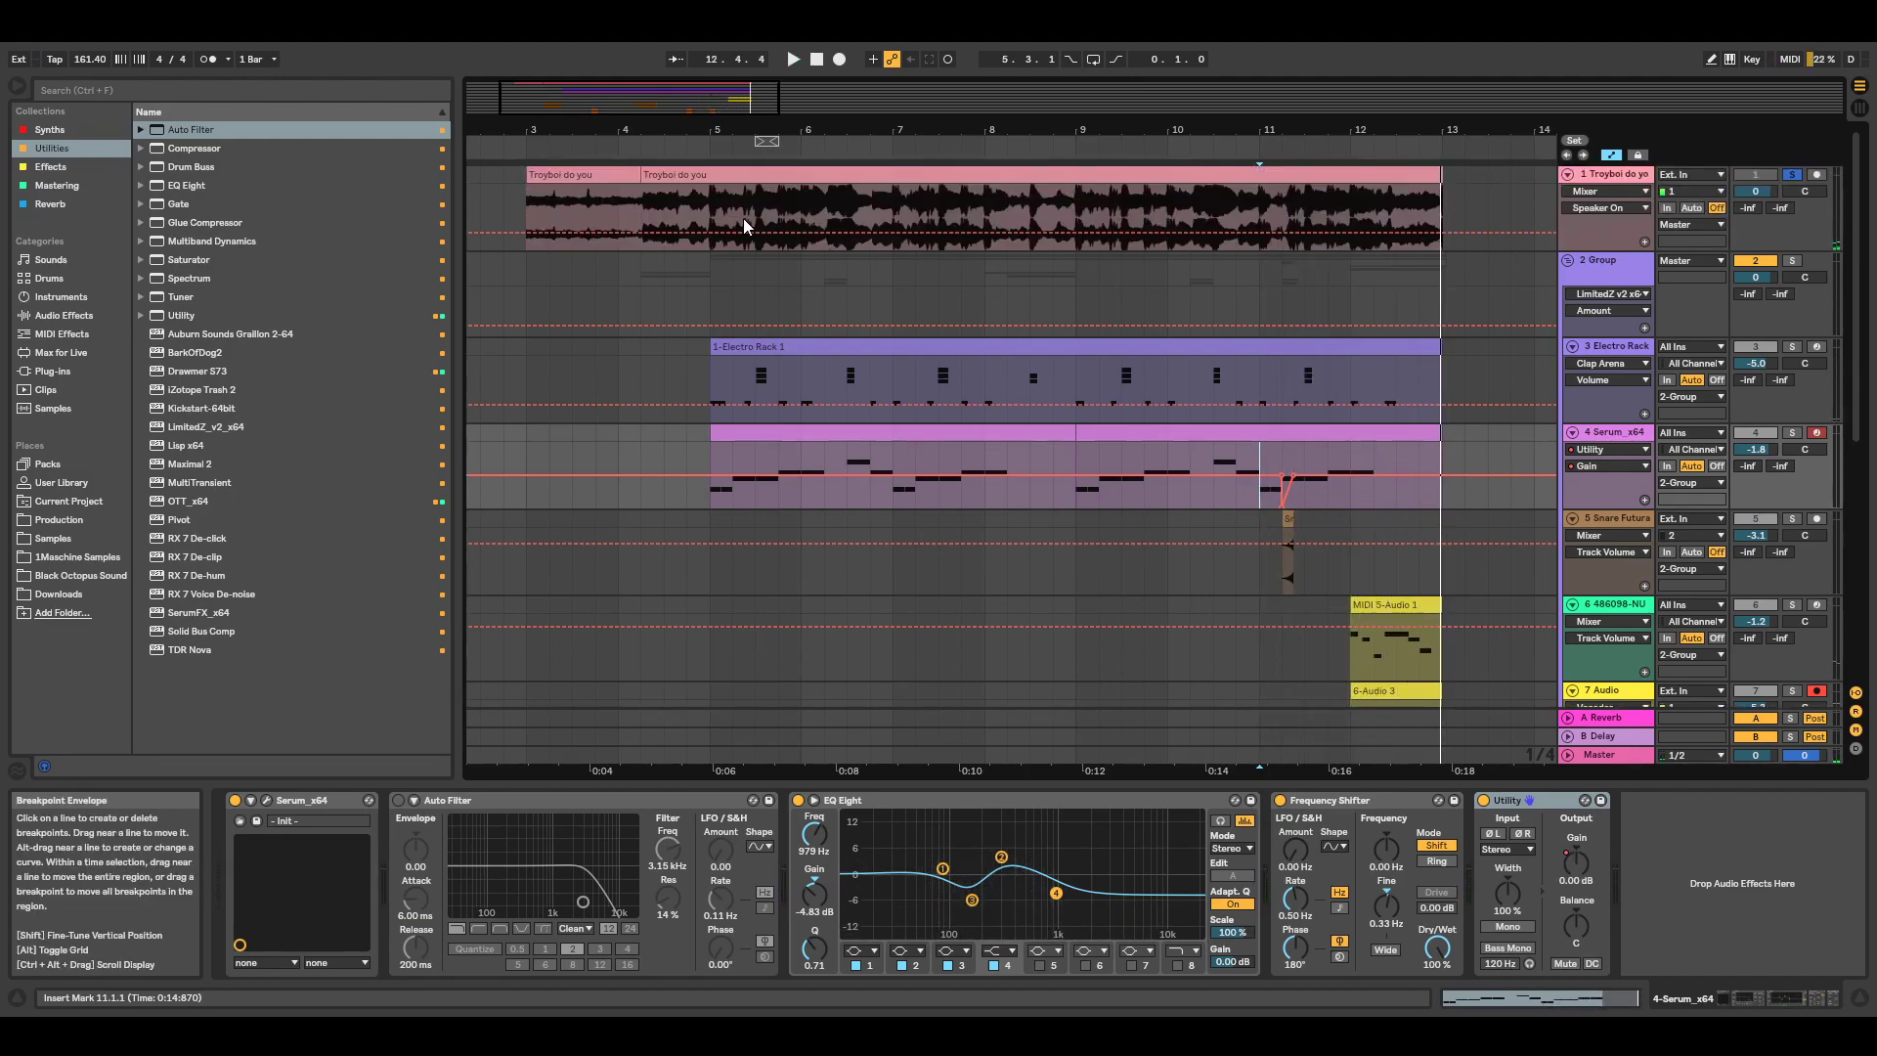
pyautogui.click(640, 196)
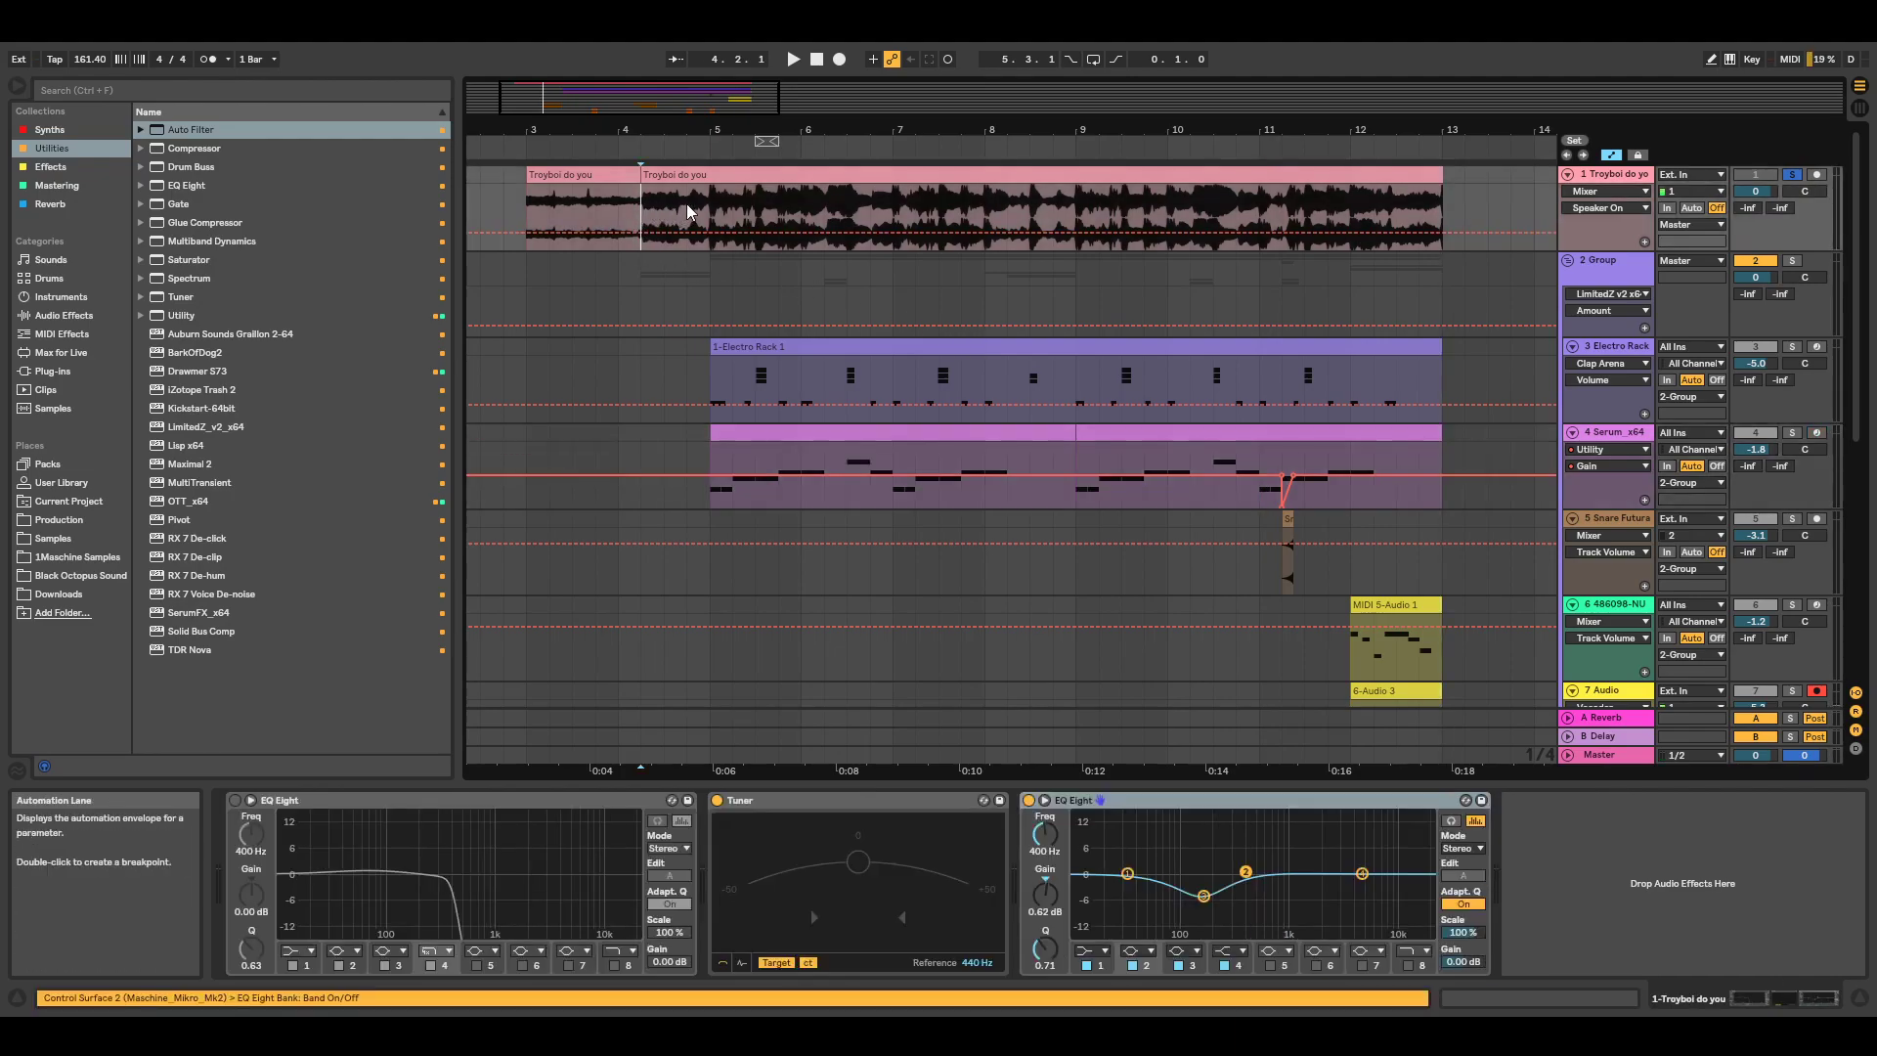
pyautogui.click(672, 174)
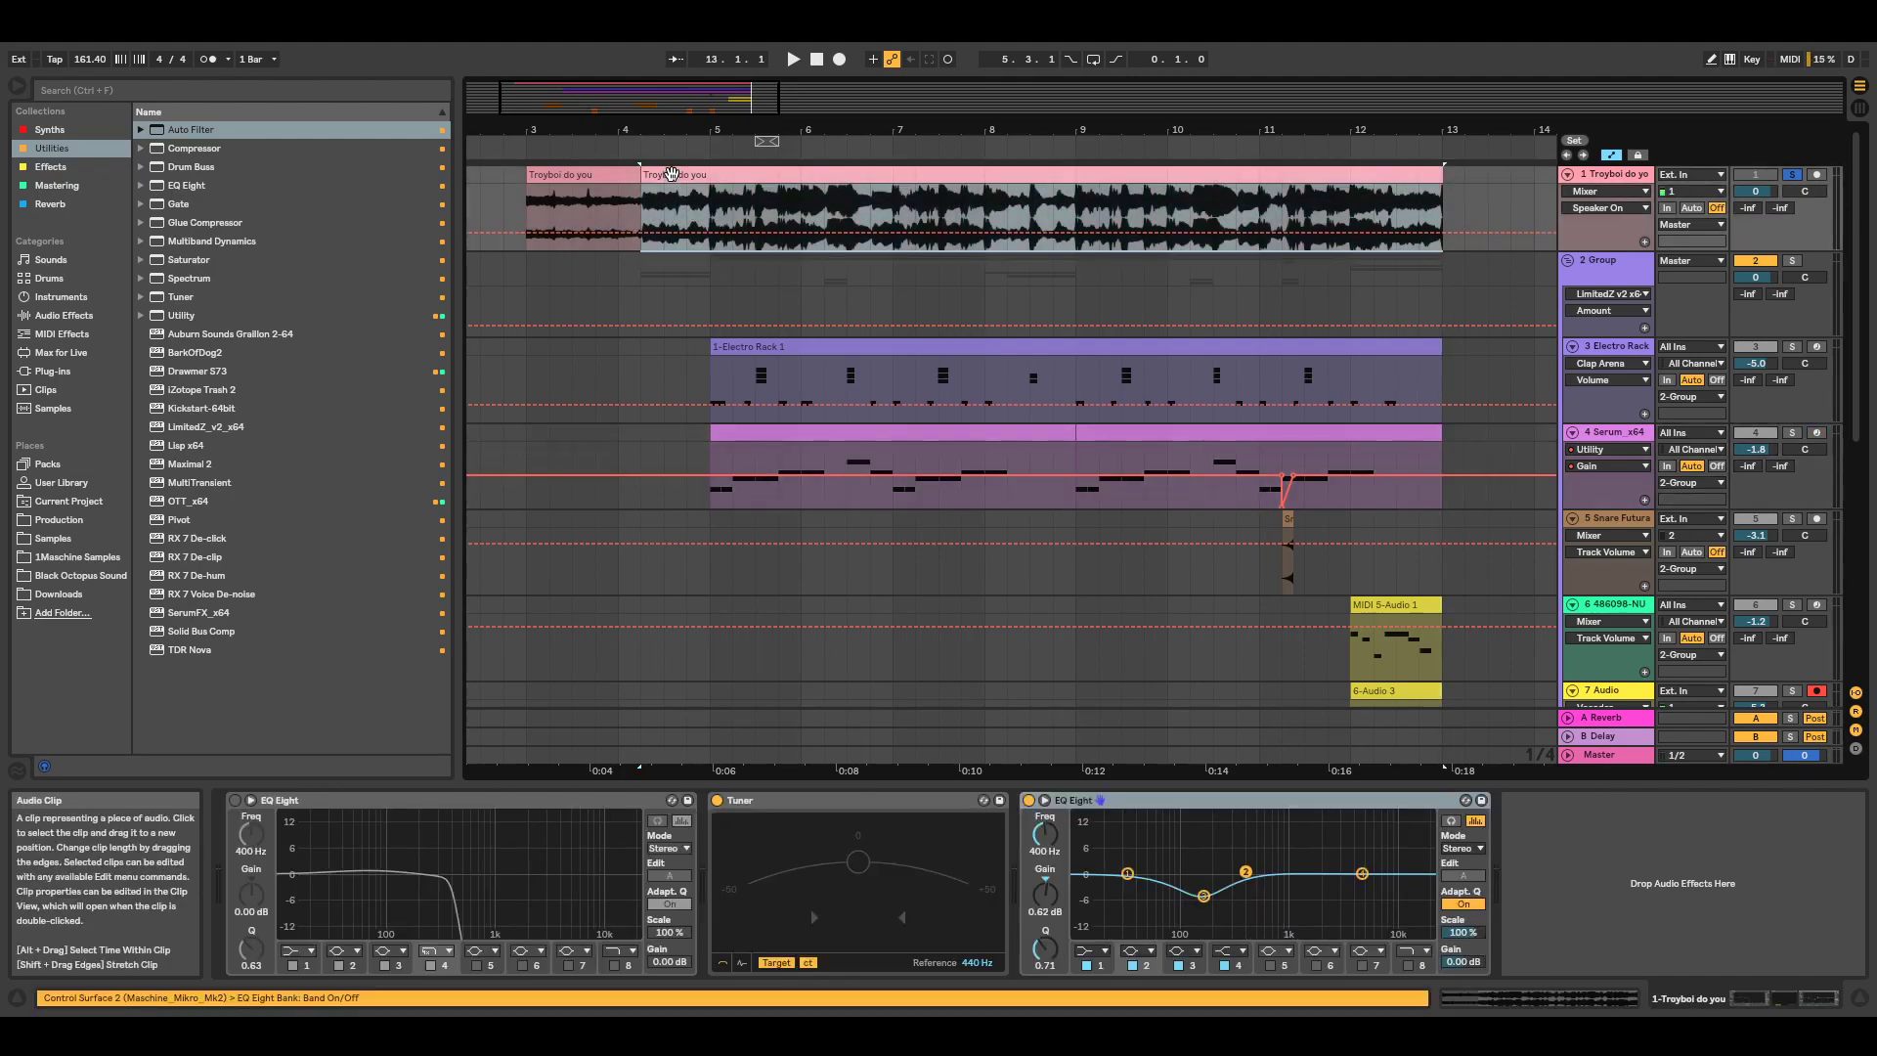
pyautogui.press('0')
# Turn off the reference track's solo and play the recreation with the reference intro from bar 3 to bar 13.
pyautogui.click(541, 210)
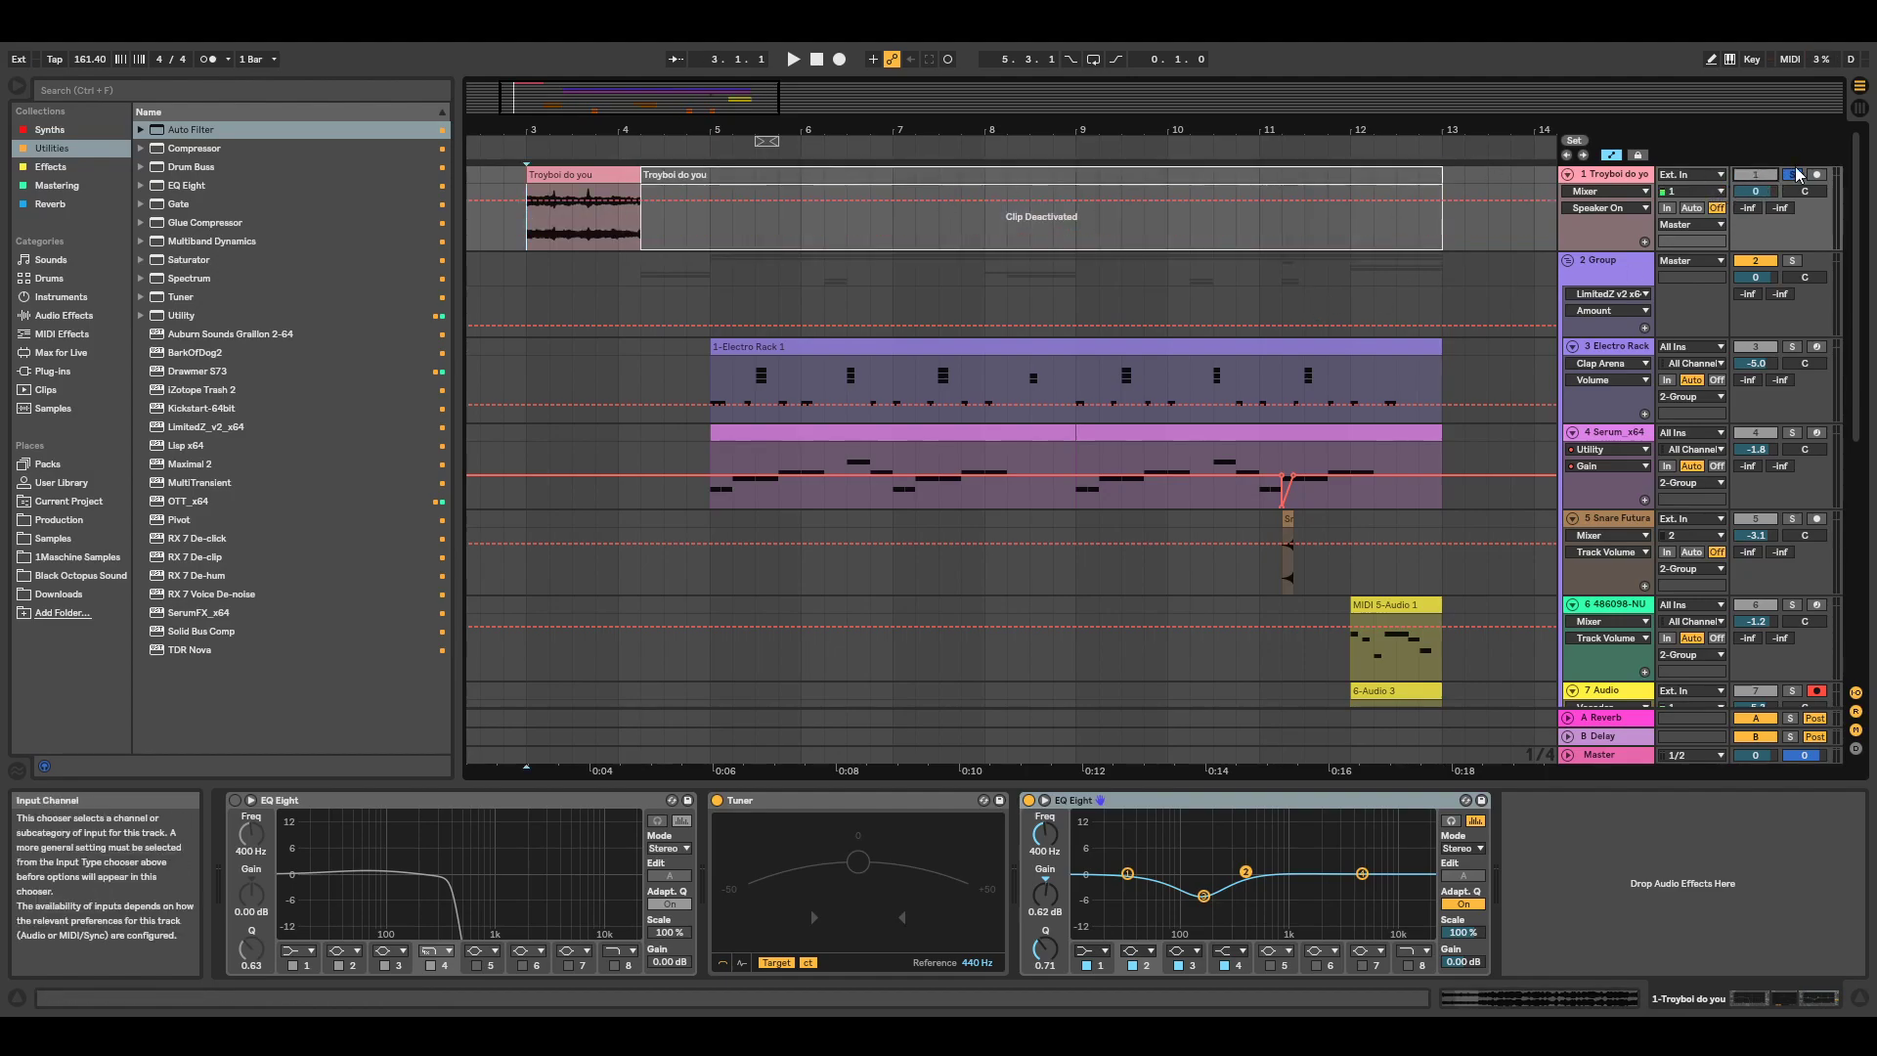
pyautogui.scroll(-2, 851, 527)
pyautogui.press('space')
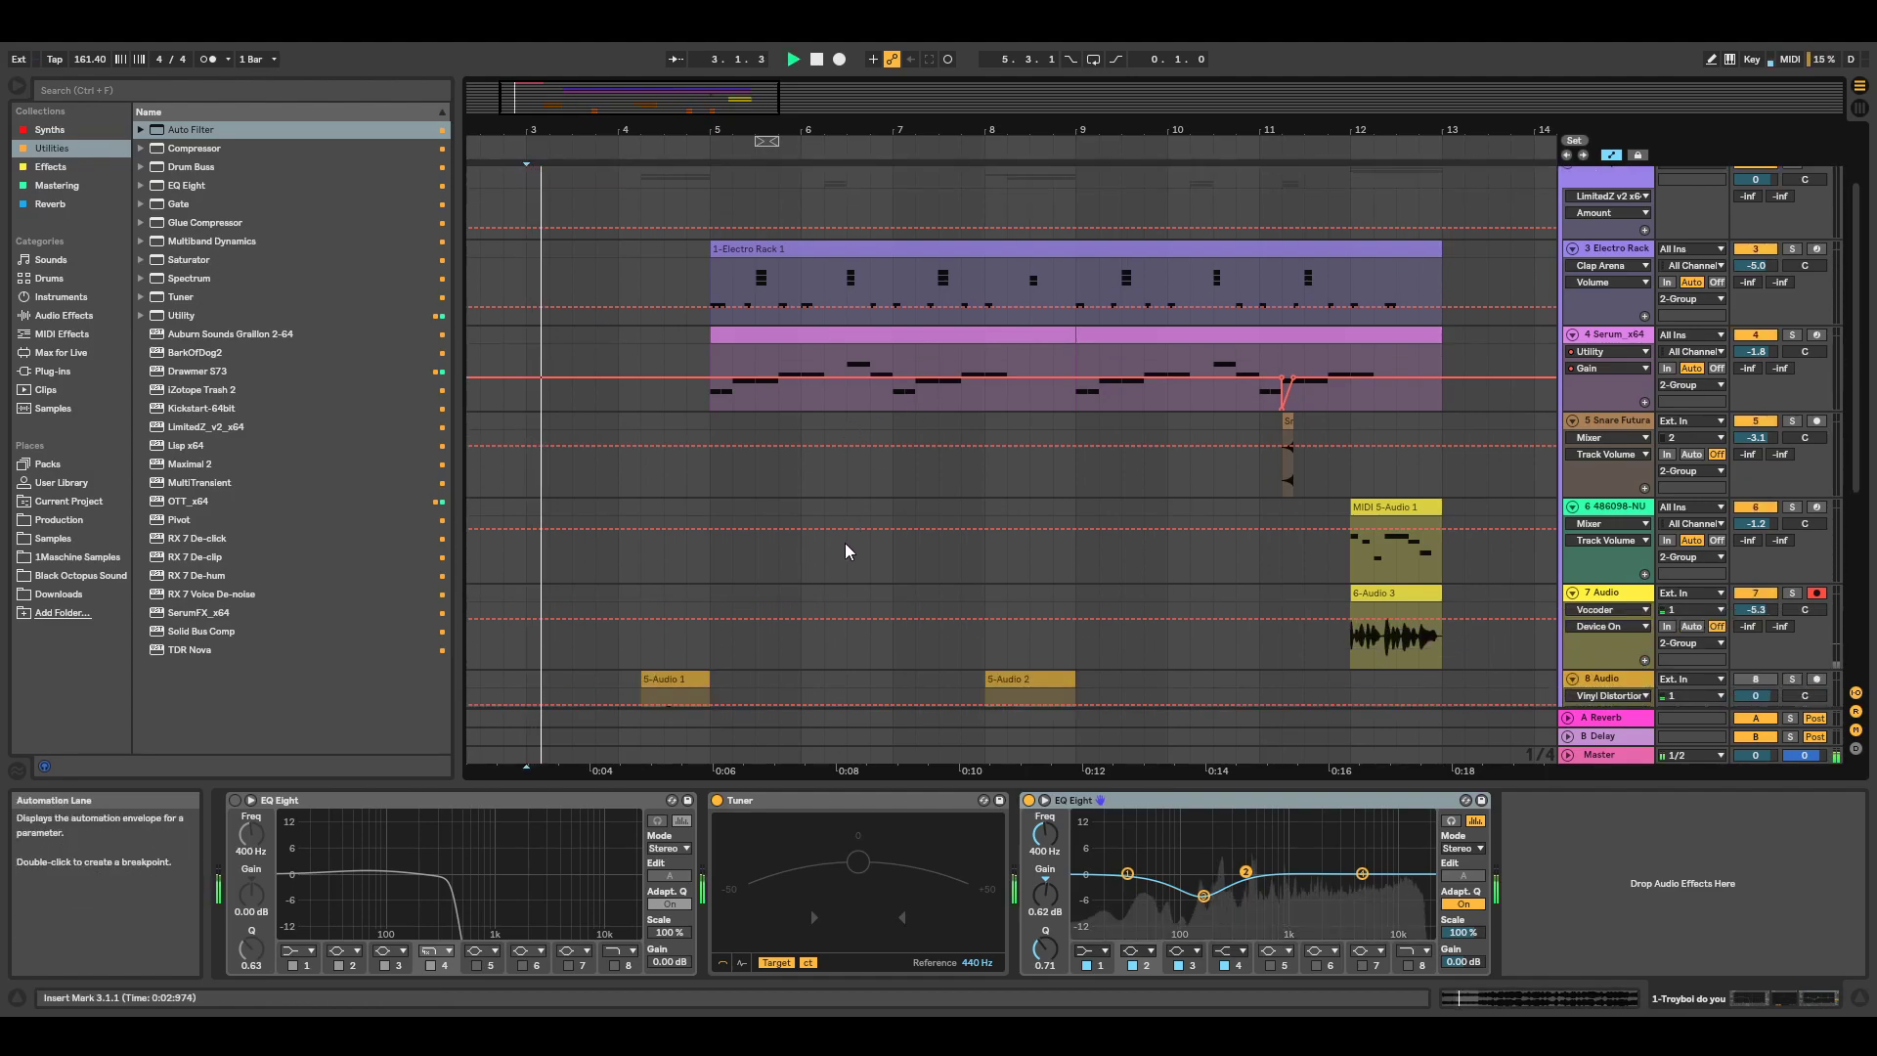
pyautogui.scroll(2, 849, 544)
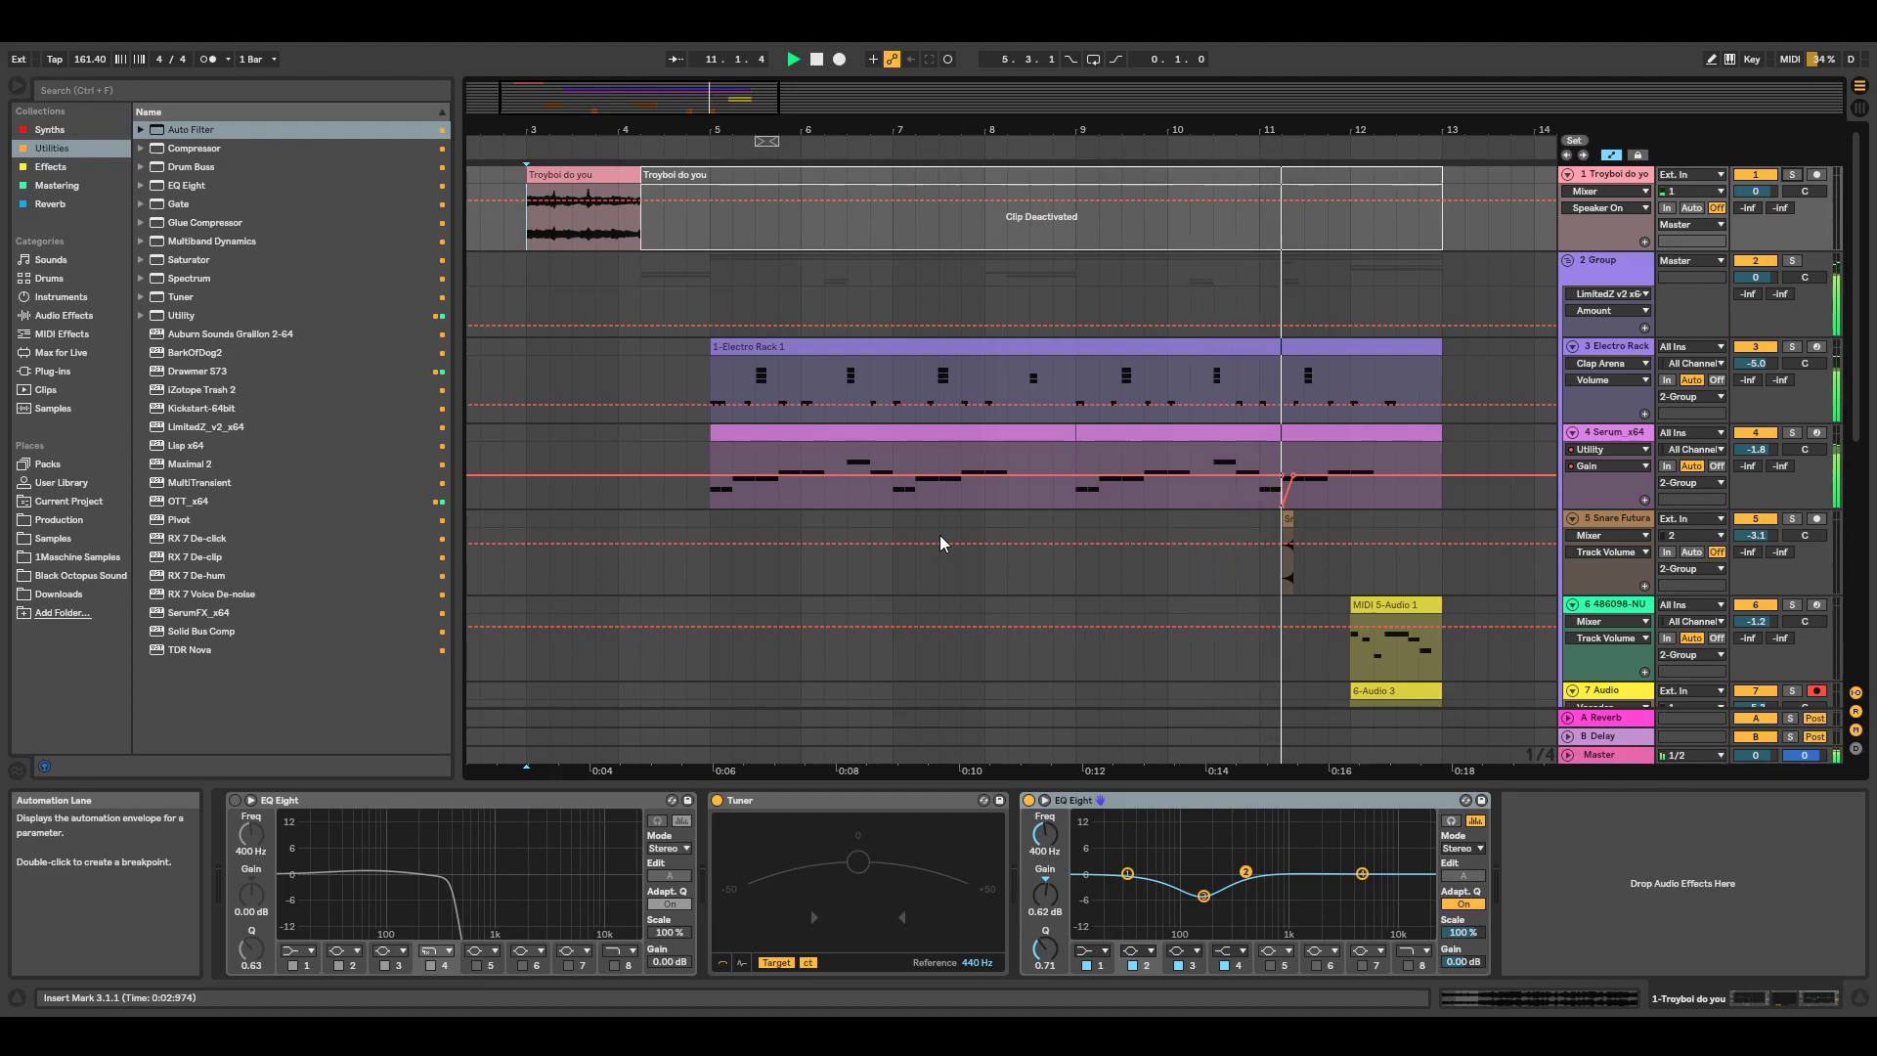
pyautogui.scroll(-2, 940, 544)
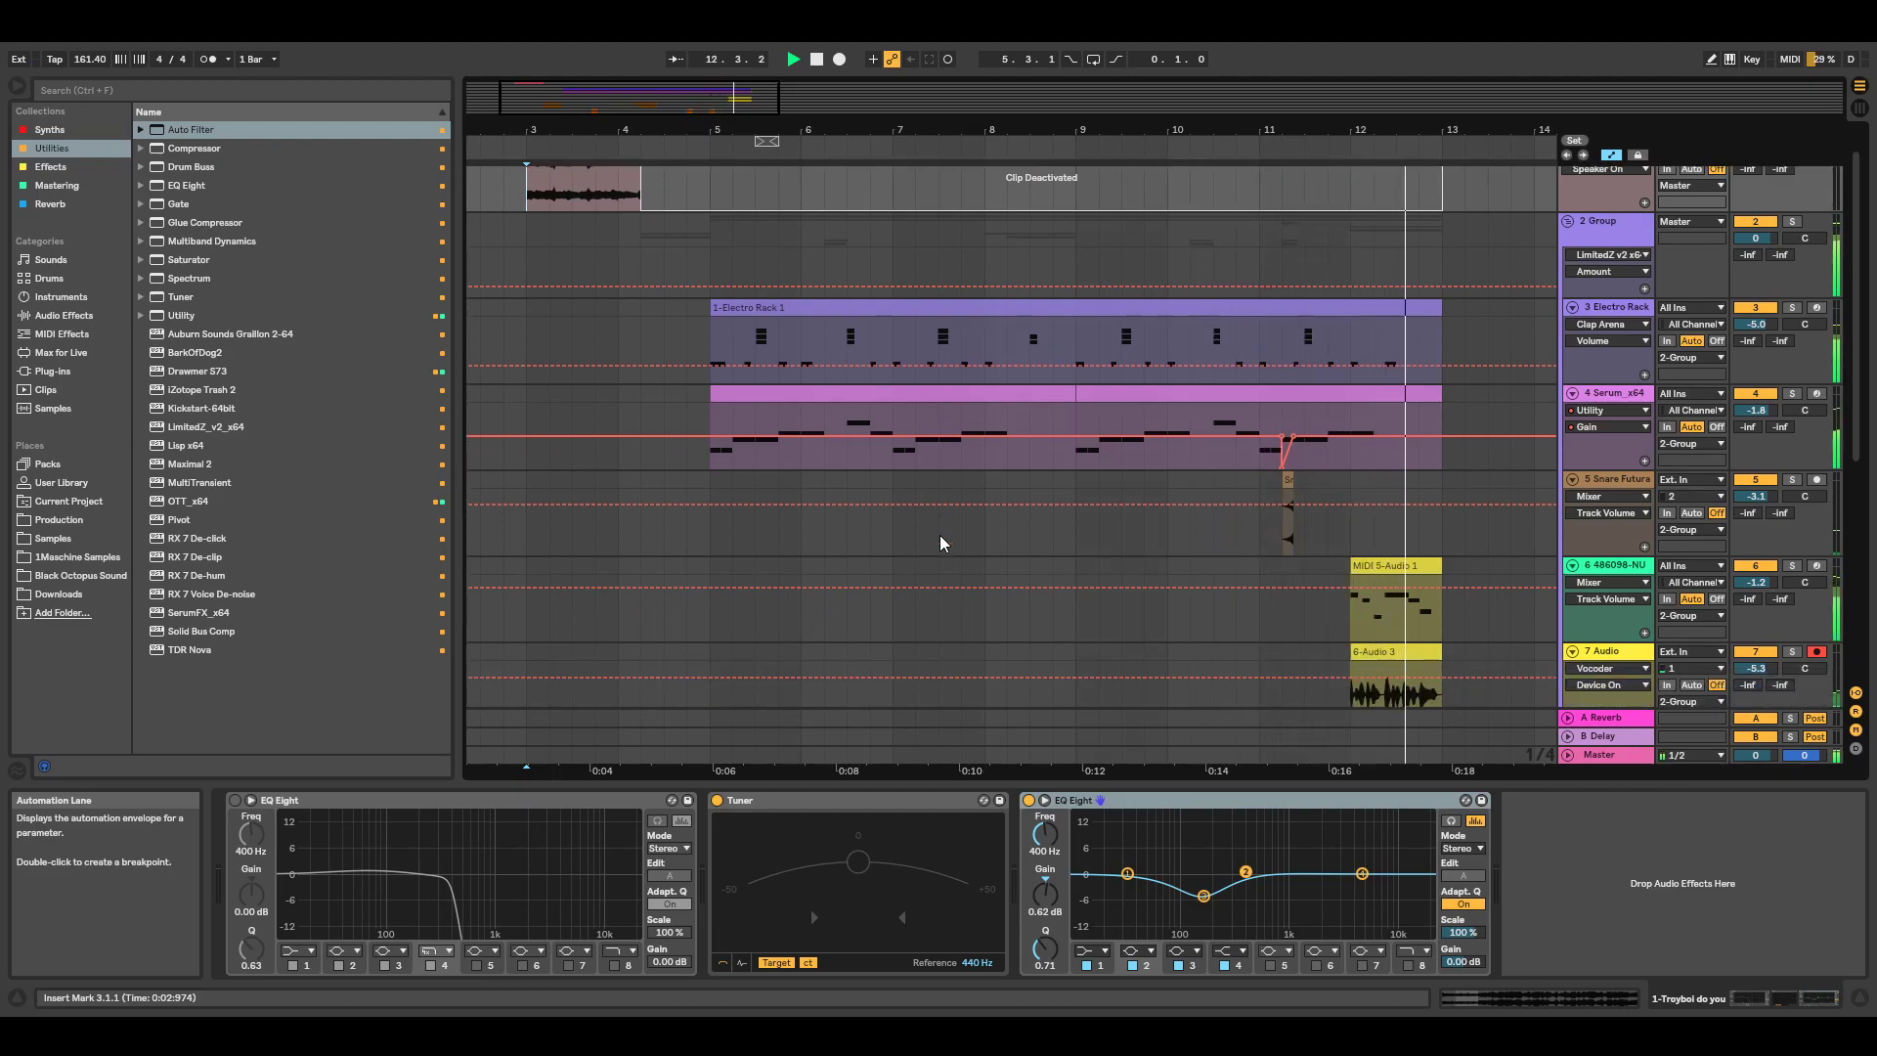
pyautogui.click(1626, 821)
pyautogui.scroll(2, 1061, 557)
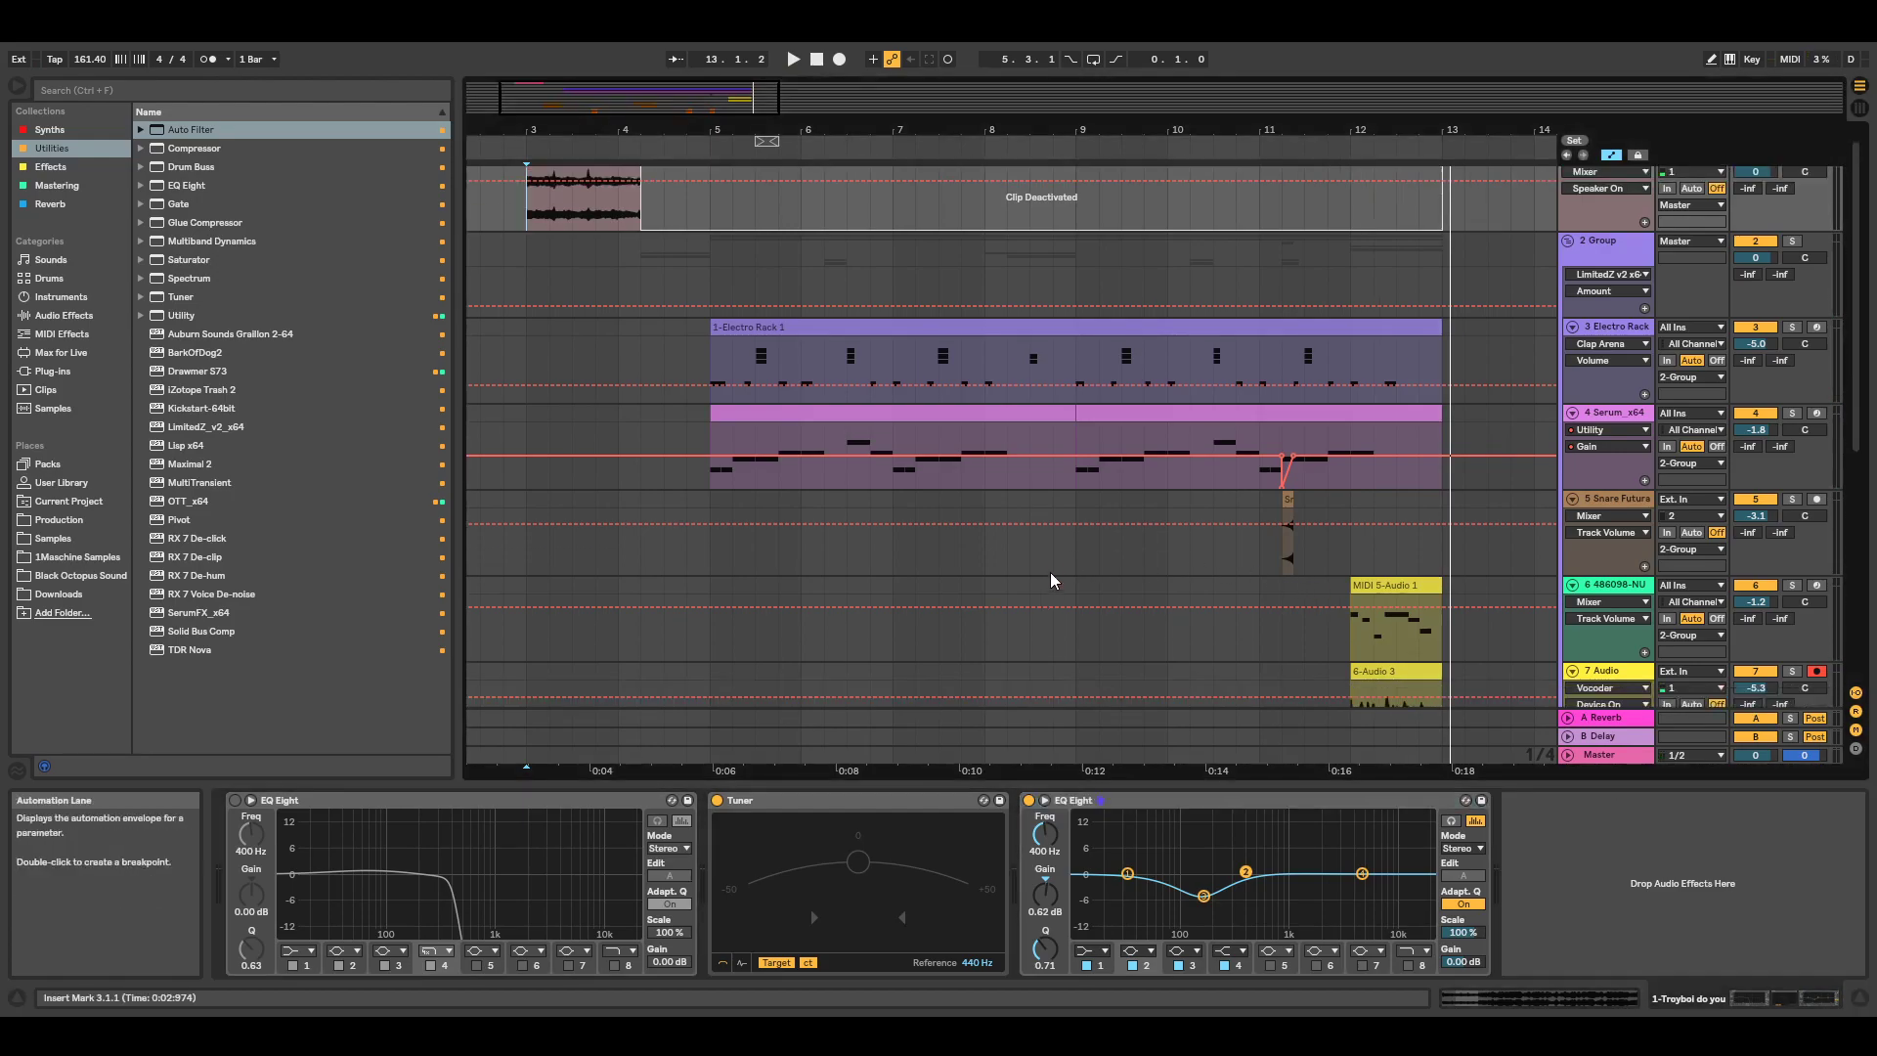